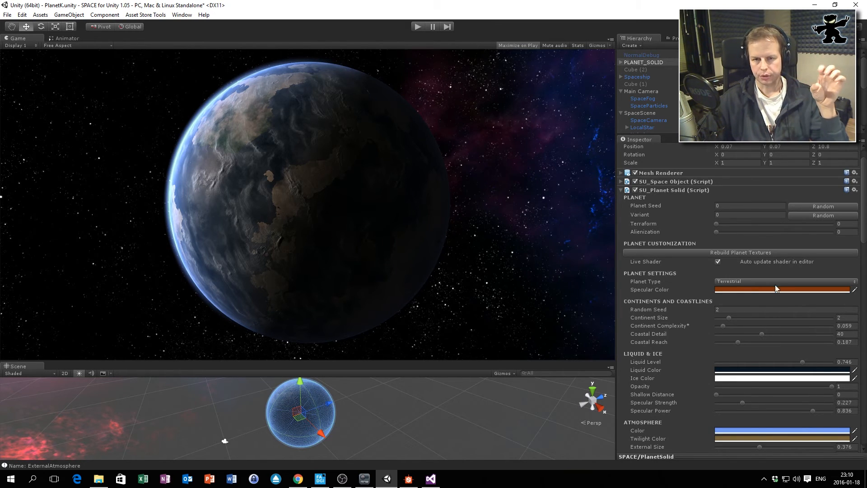
Examine the solid planet's settings, and enlarge the Scene view to inspect its clouds, continents and wireframe from different angles and distances.
scroll(727, 272, down, 15)
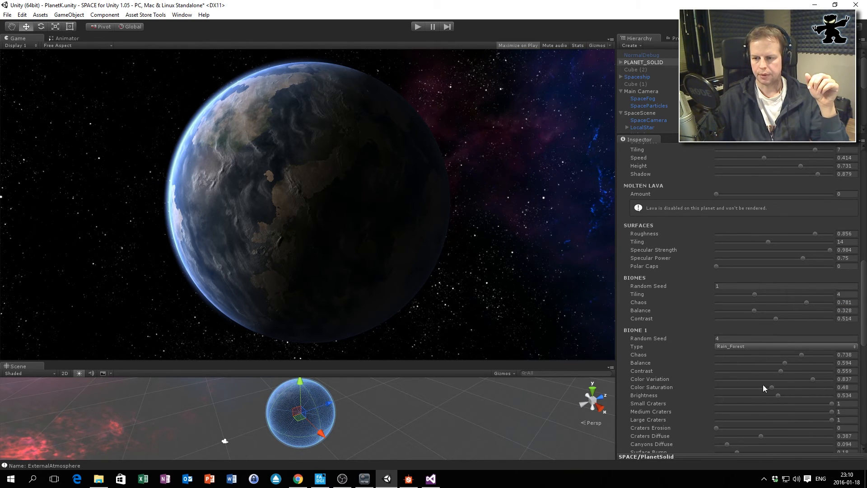
scroll(760, 373, down, 10)
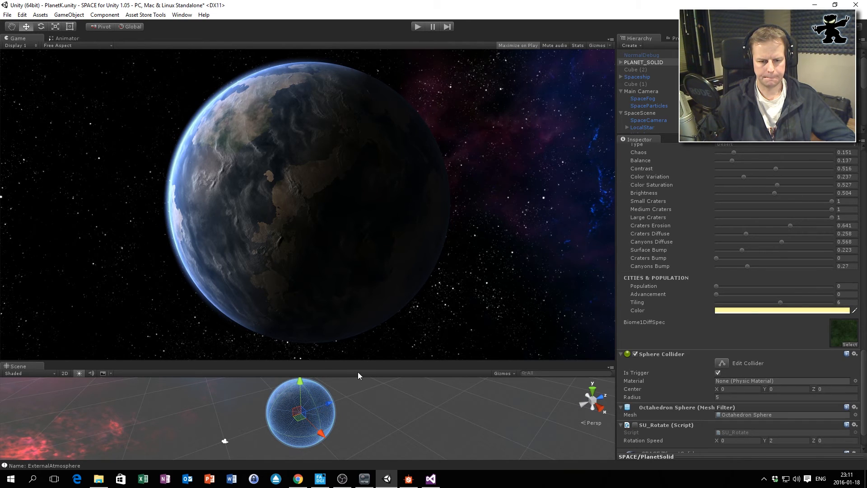
drag(361, 367, 360, 316)
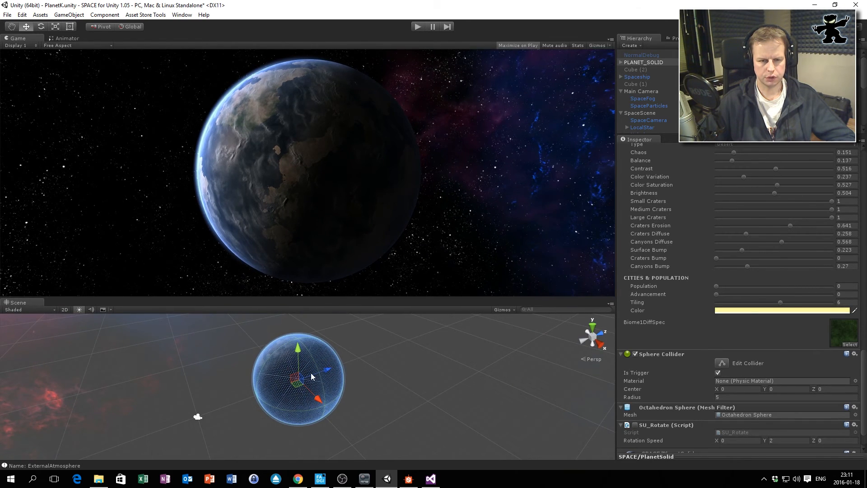
scroll(311, 373, up, 6)
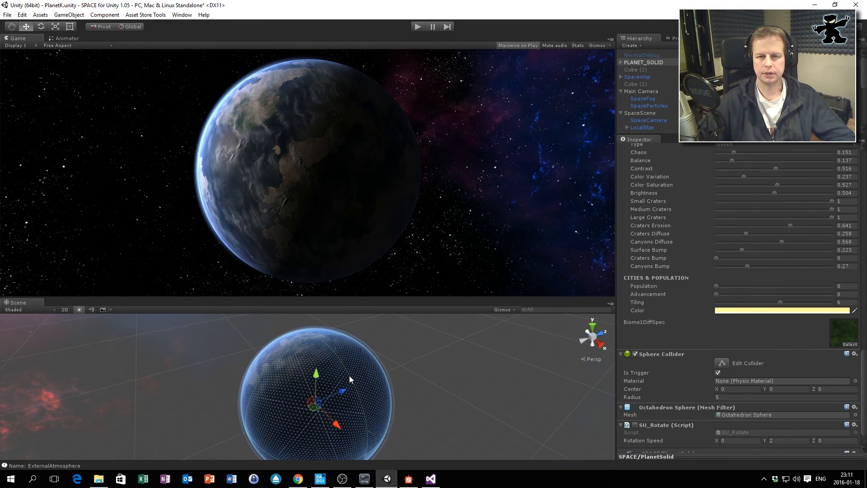
scroll(324, 395, up, 4)
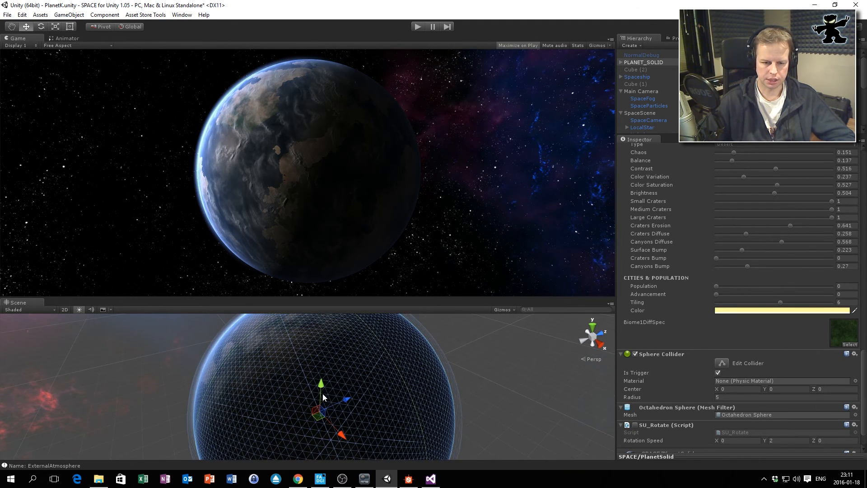
alt+drag(347, 349, 360, 423)
alt+drag(343, 370, 332, 405)
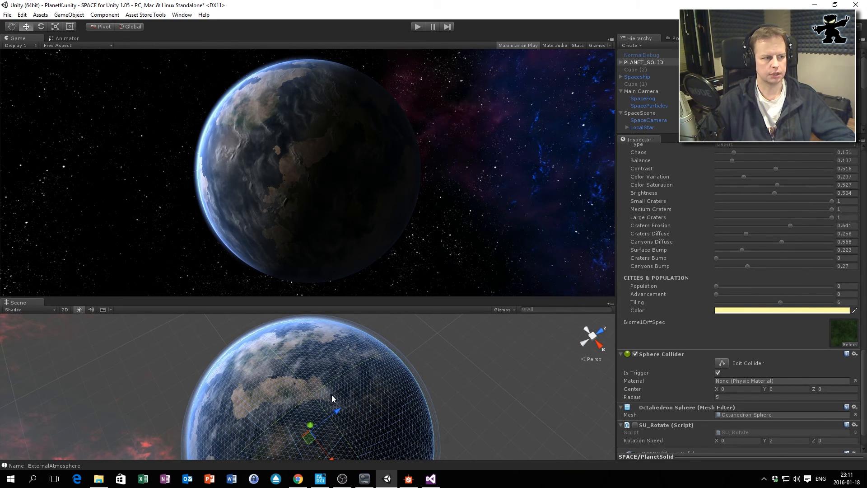
scroll(320, 406, up, 4)
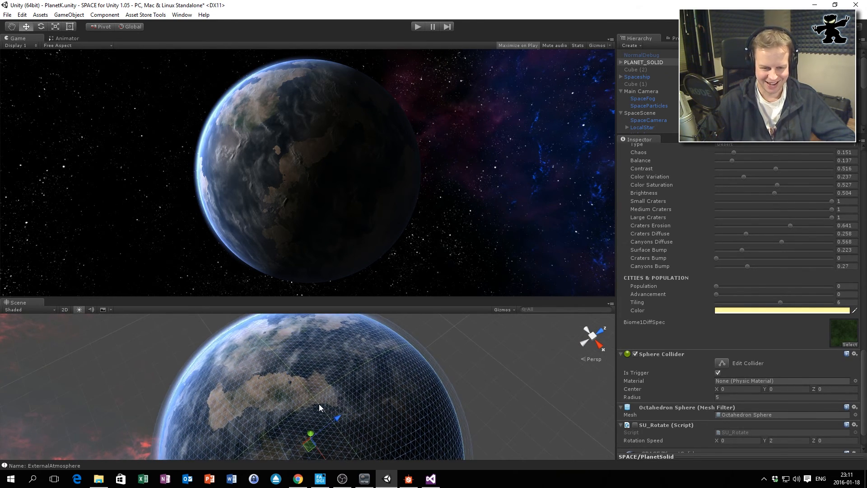
middle_drag(353, 411, 376, 391)
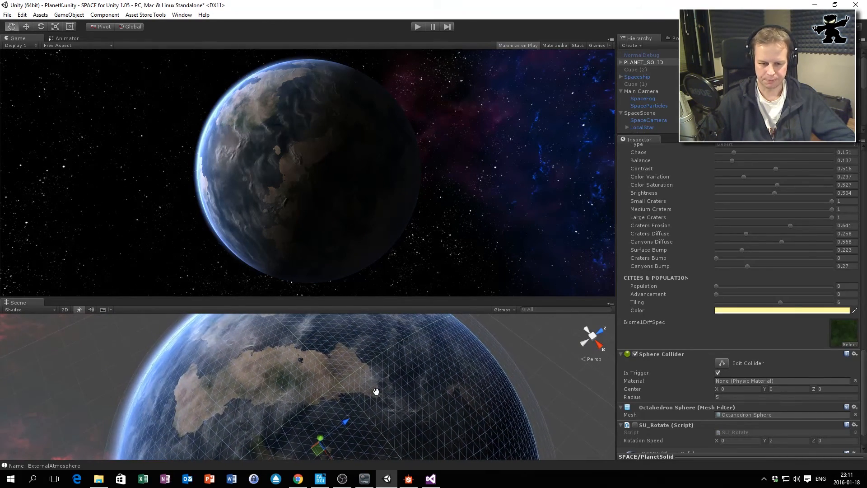
scroll(376, 392, up, 5)
middle_drag(437, 397, 417, 392)
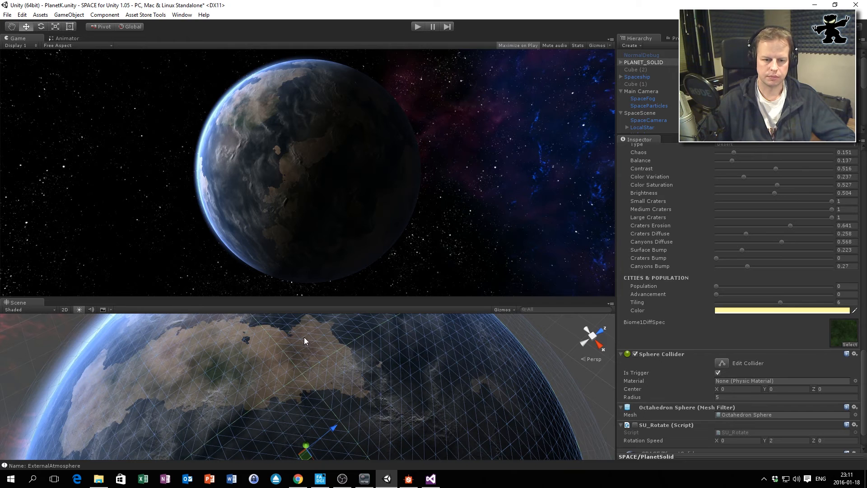
scroll(313, 374, down, 3)
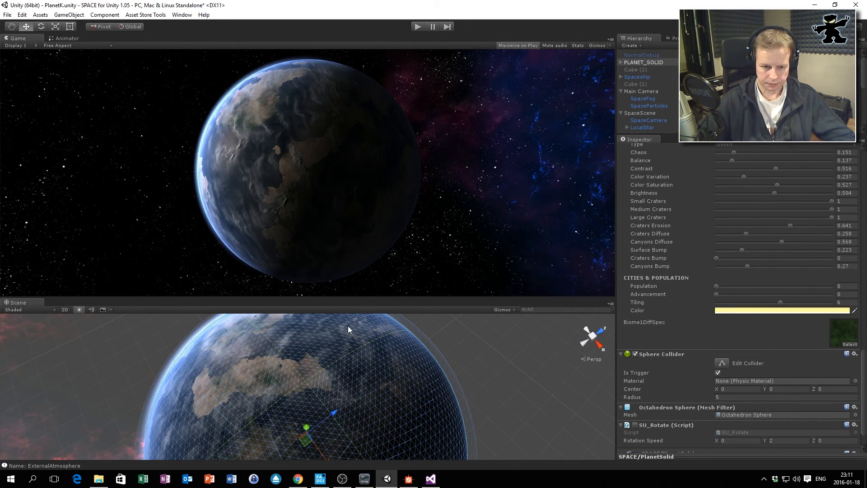
alt+drag(335, 391, 354, 353)
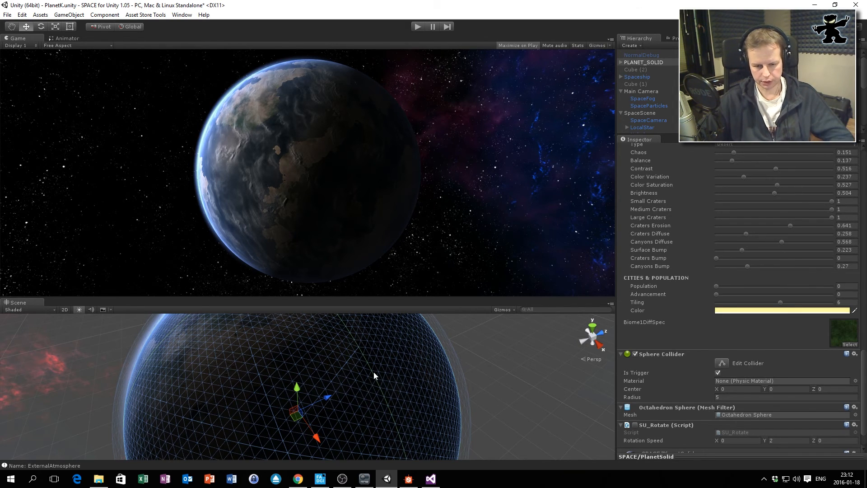
scroll(373, 373, down, 3)
Switch to Substance Designer to view the Solid_Terrestrial graph, and return to Unity.
click(409, 479)
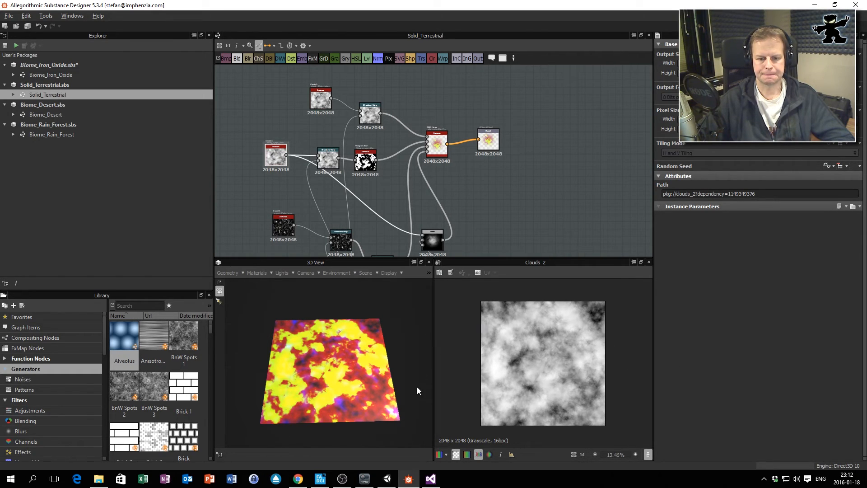
click(387, 480)
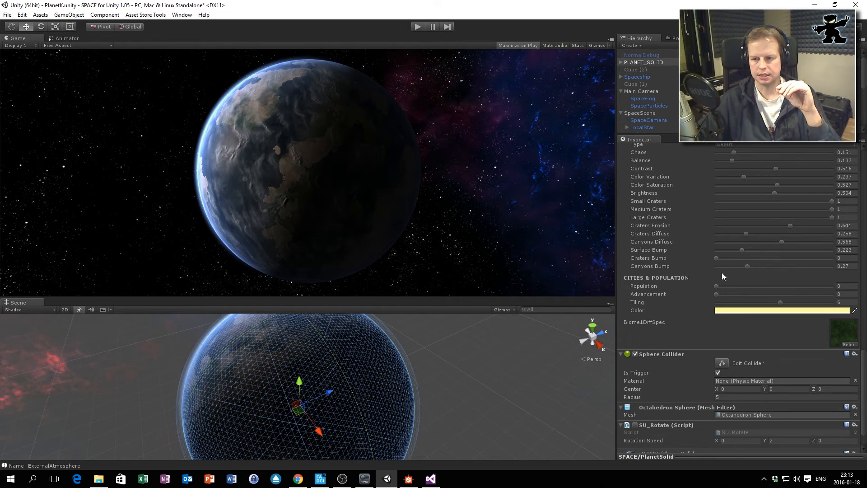
Try lowering the planet's Liquid Level to 0.535 and 0.5, and raise it to 0.688.
scroll(763, 223, up, 15)
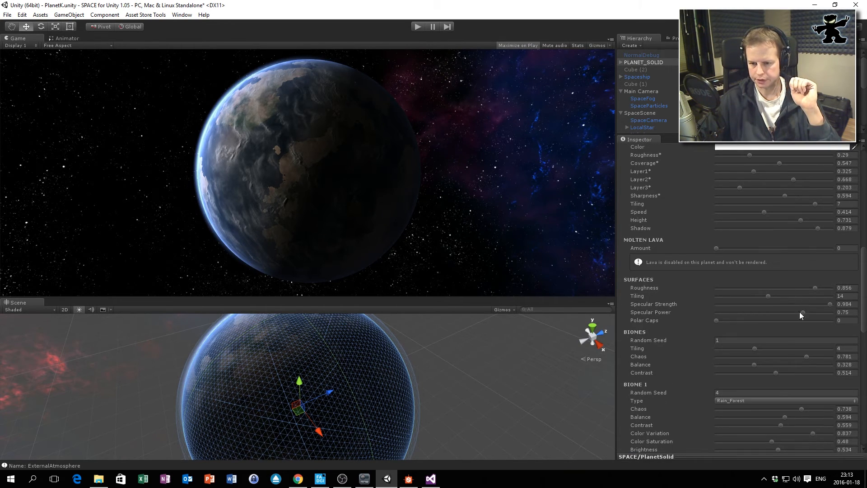
scroll(794, 271, up, 5)
scroll(766, 239, up, 3)
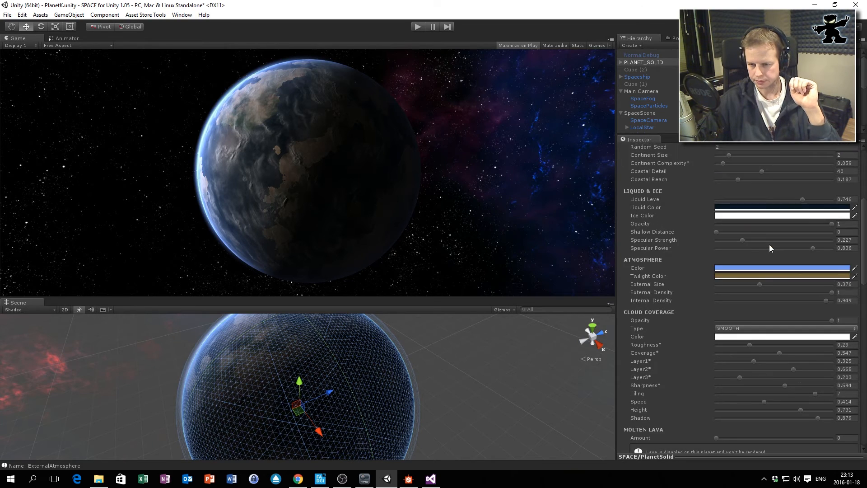
drag(803, 227, 778, 236)
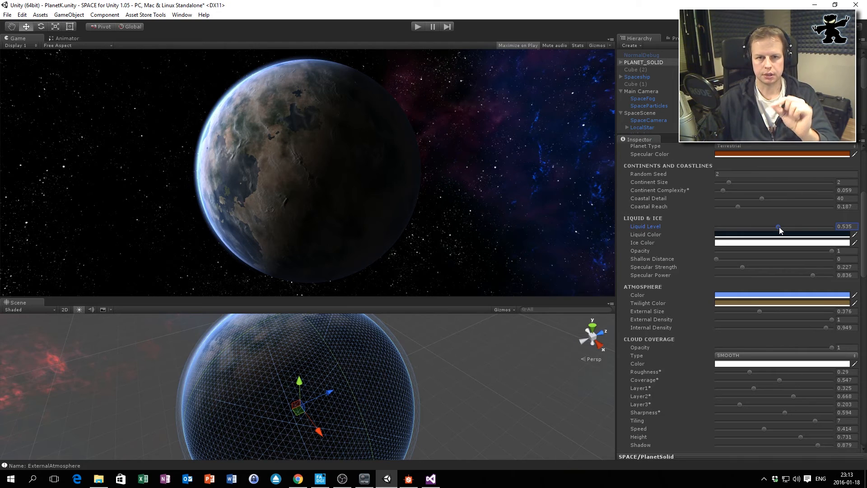
drag(779, 227, 775, 227)
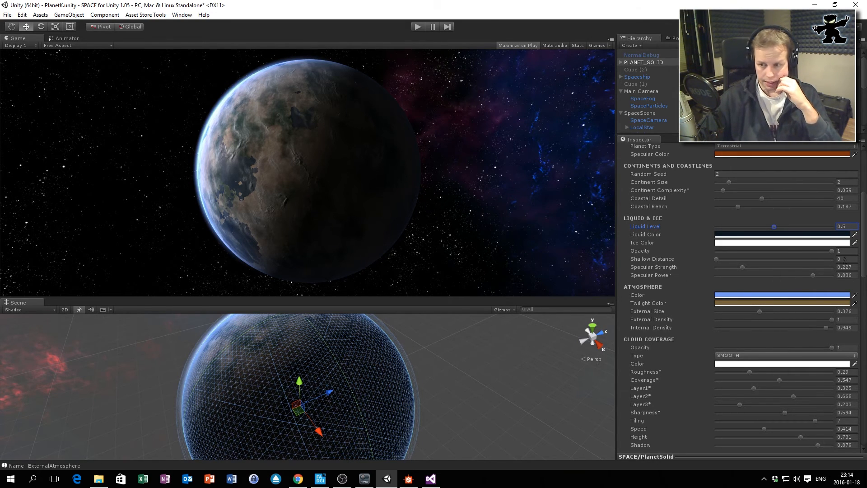
drag(774, 227, 796, 225)
Select the planet in the scene, rotate it to about -5.9 on X and 0.9 on Z, and move it to Z 10.67.
click(337, 362)
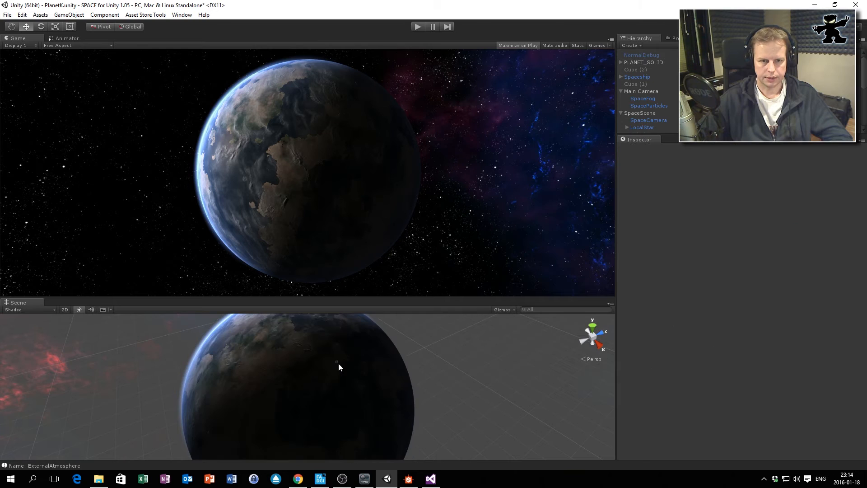
click(378, 404)
click(334, 359)
click(340, 362)
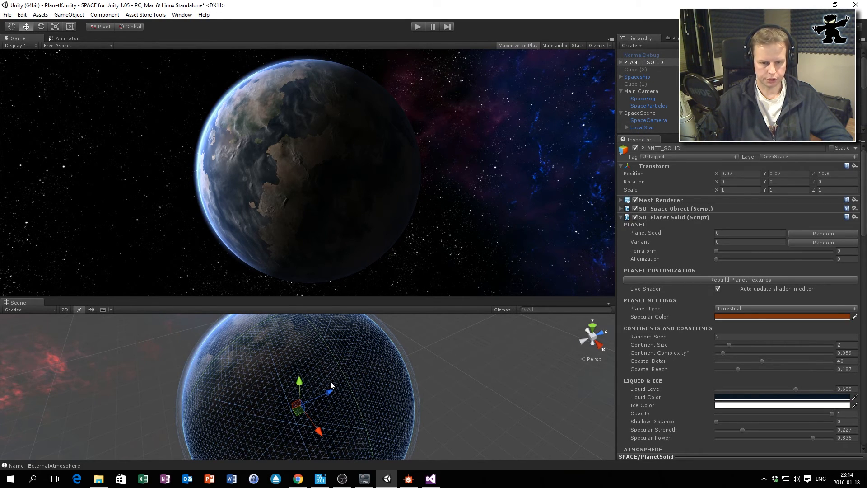
key(e)
drag(305, 392, 253, 361)
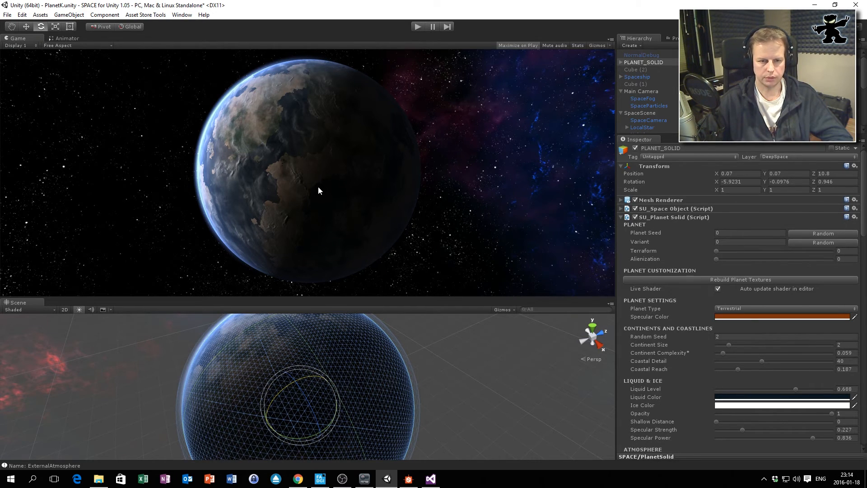
key(w)
drag(335, 389, 329, 395)
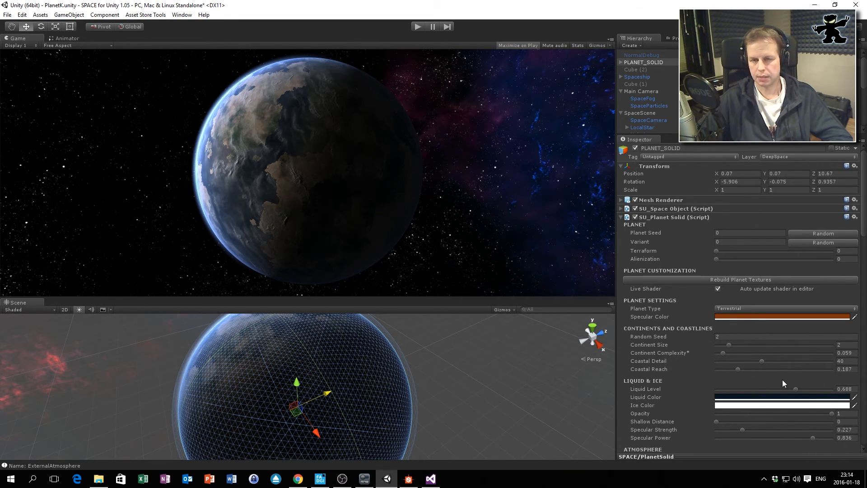
Lower the planet's Liquid Level to 0.665.
mouse_move(796, 386)
mouse_down()
mouse_move(781, 389)
mouse_move(793, 389)
mouse_up()
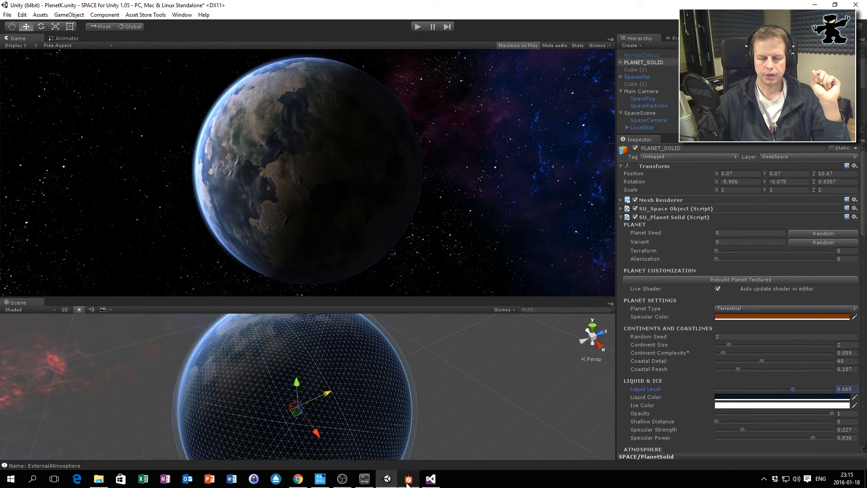
mouse_move(408, 482)
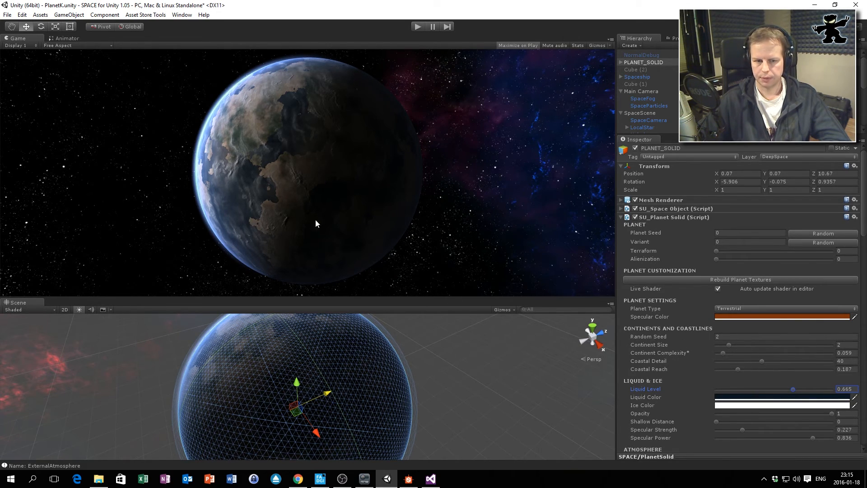
Move the planet closer to the camera at Z 9.8, and enlarge the Game view.
drag(328, 393, 313, 400)
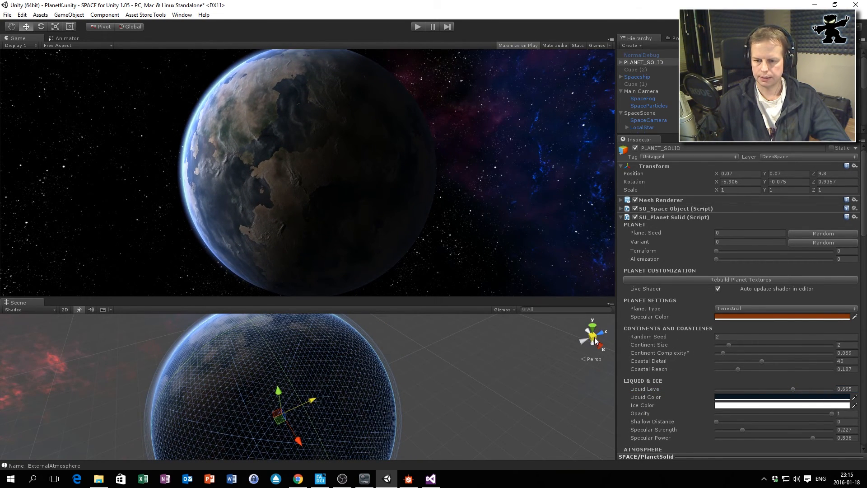
drag(440, 297, 441, 360)
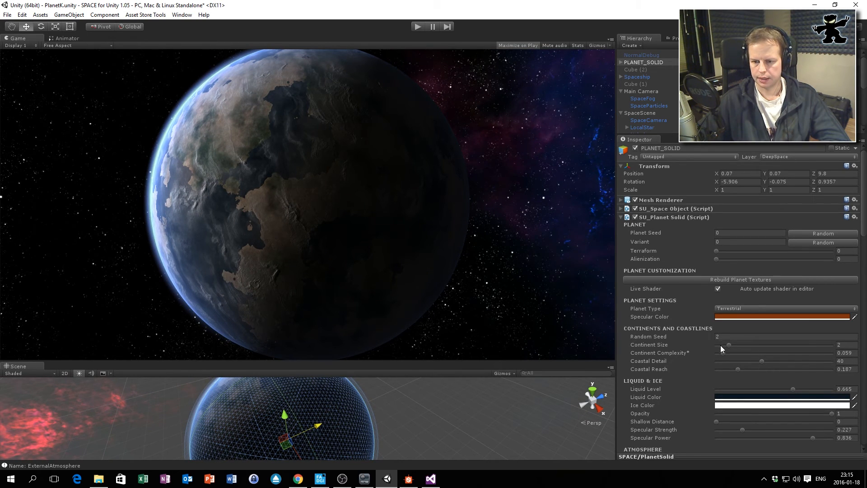
Try Continent Size 10 with Liquid Level 0.876, and Continent Size 1 with Liquid Level 0.656.
scroll(718, 330, down, 3)
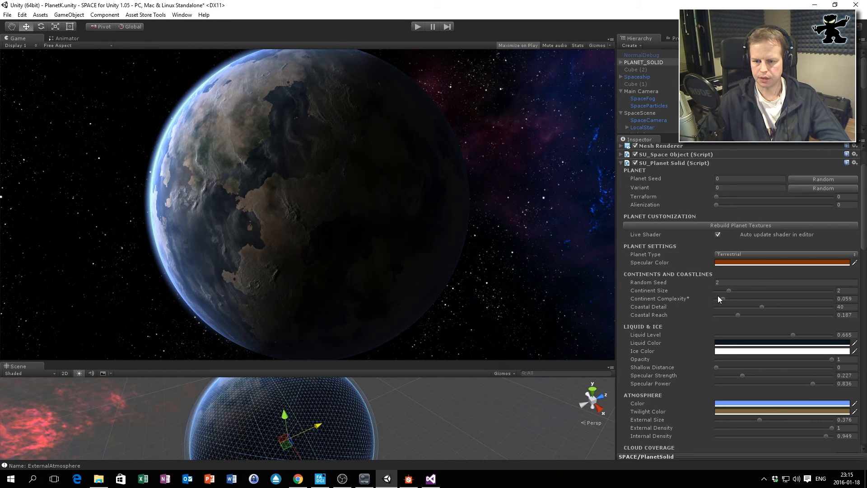
drag(730, 289, 860, 297)
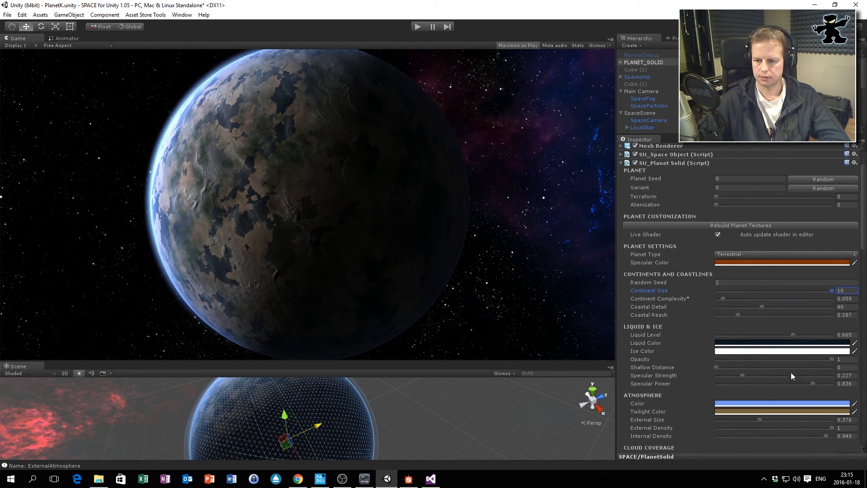
drag(793, 335, 817, 335)
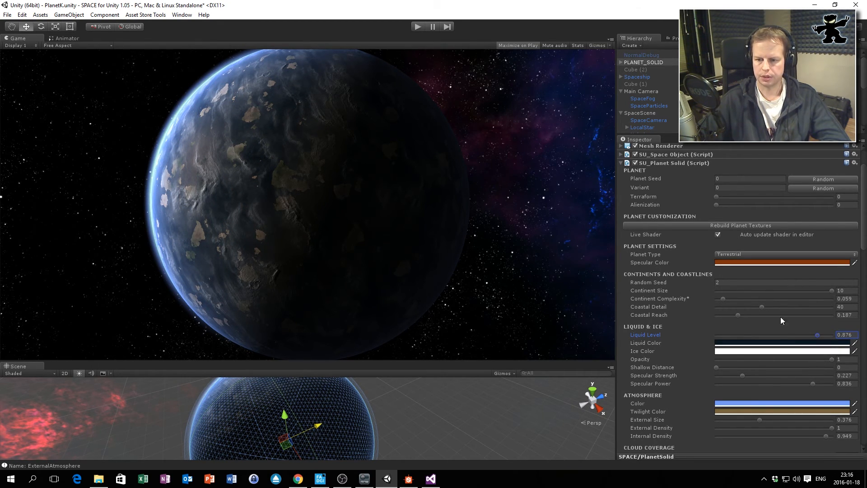
drag(831, 290, 666, 297)
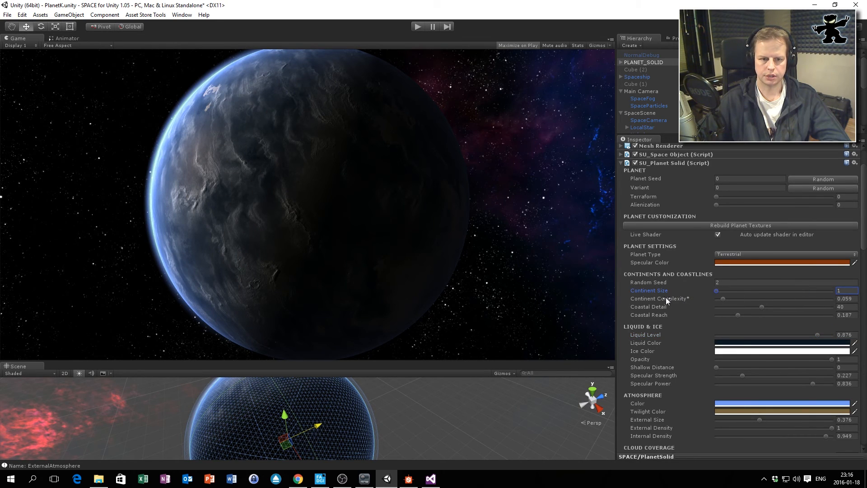
drag(817, 335, 792, 336)
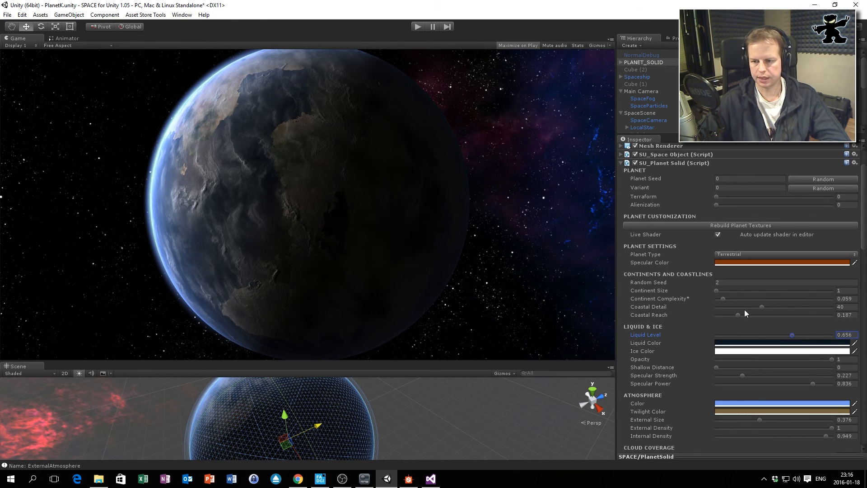
Set the planet's Continent Size to 2 and its Liquid Level to 0.765.
mouse_move(717, 289)
mouse_down()
mouse_move(750, 288)
mouse_move(728, 290)
mouse_up()
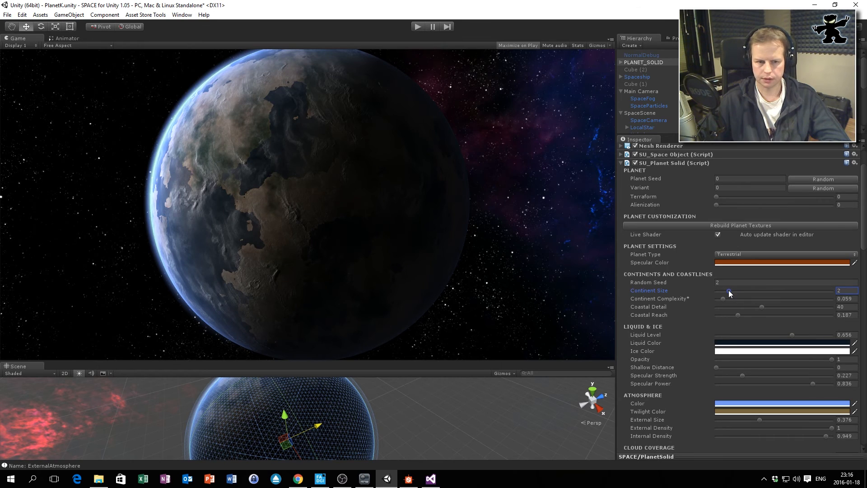
drag(792, 334, 806, 334)
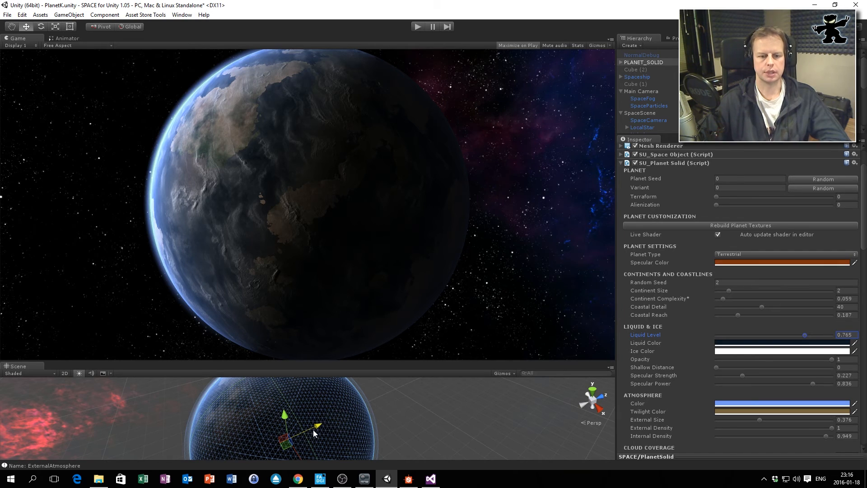
Move the planet much closer to the camera so its surface fills the Game view, and set the Cloud Coverage opacity to 0.
drag(318, 427, 289, 12)
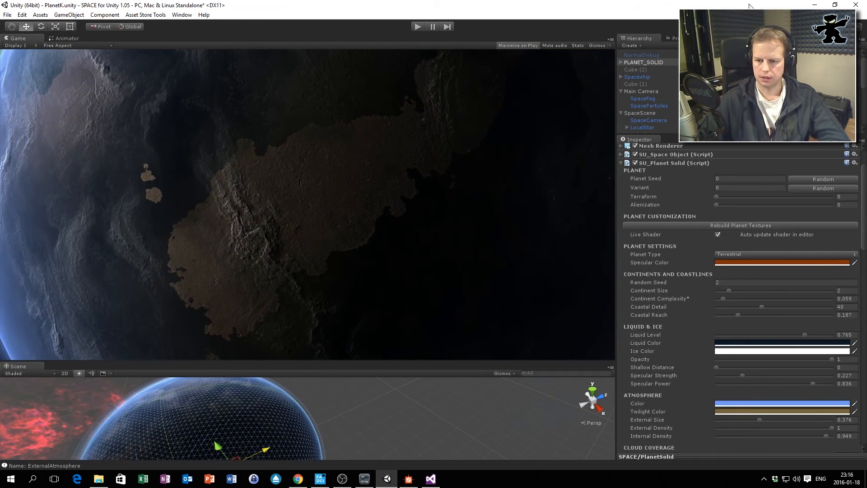
scroll(791, 340, down, 5)
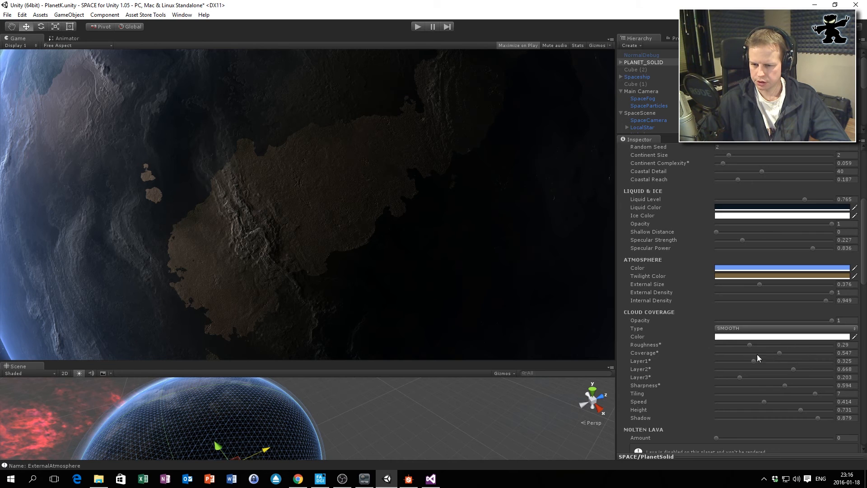
drag(832, 320, 606, 324)
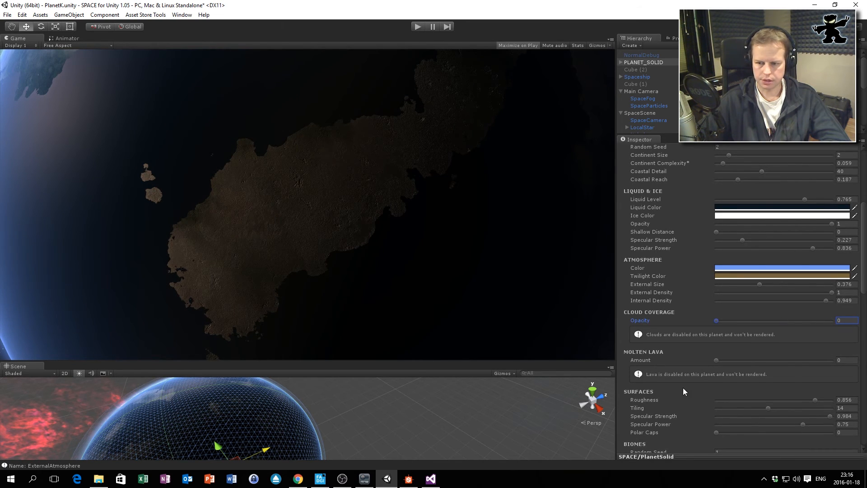
Lower the planet's surface Roughness and move the planet closer to the camera at Z 5.74.
drag(811, 400, 751, 400)
drag(271, 449, 258, 454)
scroll(761, 267, up, 5)
scroll(761, 270, up, 4)
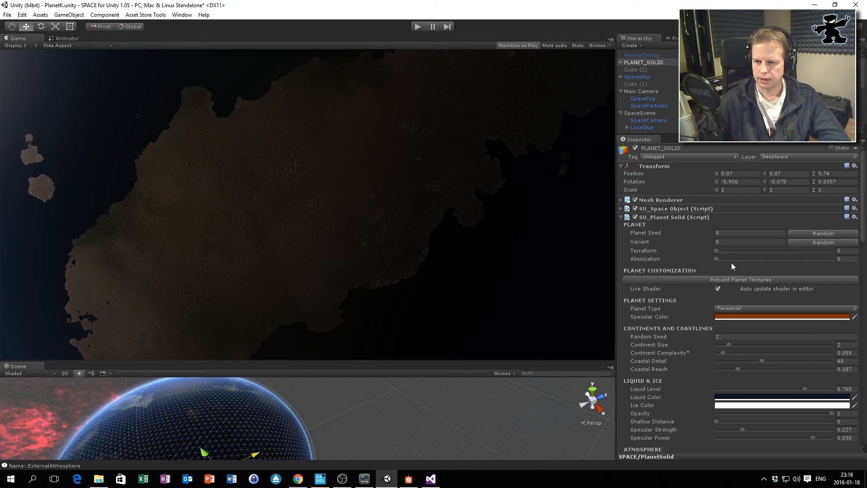
Try Continent Size 1 on the close-up, restore it to 2, and move the planet back from the camera to about Z 9.
click(729, 345)
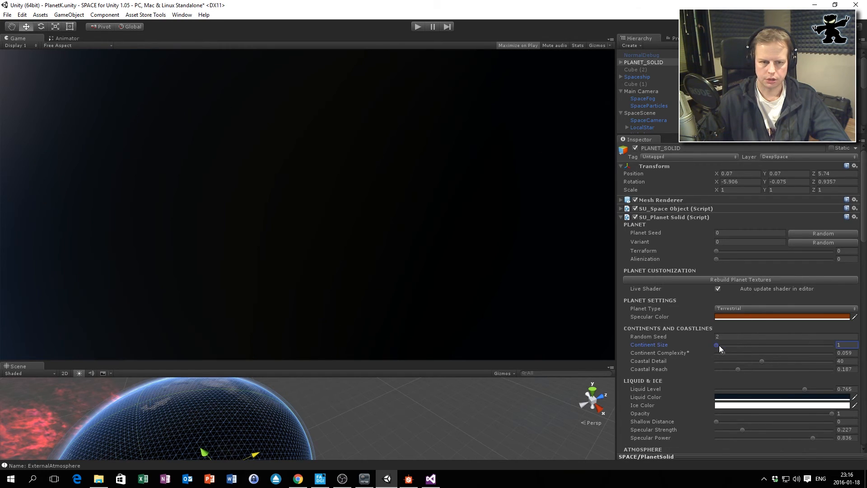
drag(259, 454, 260, 457)
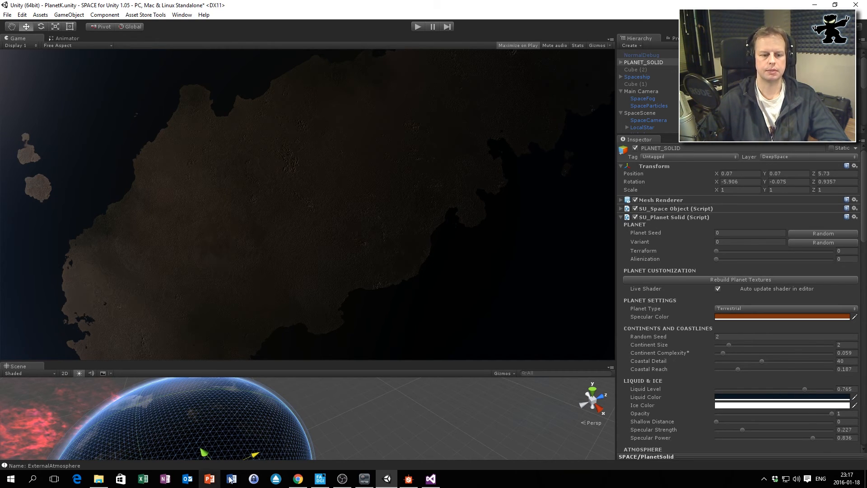
middle_drag(270, 440, 327, 420)
drag(265, 436, 344, 415)
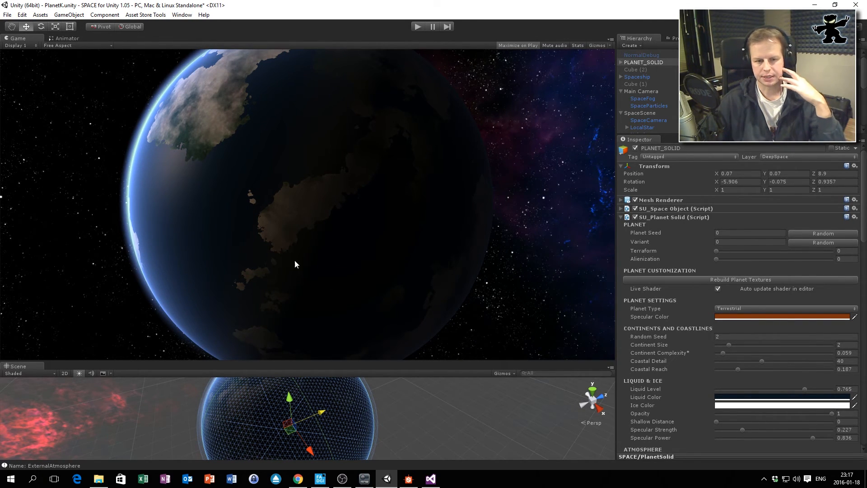
drag(320, 412, 322, 411)
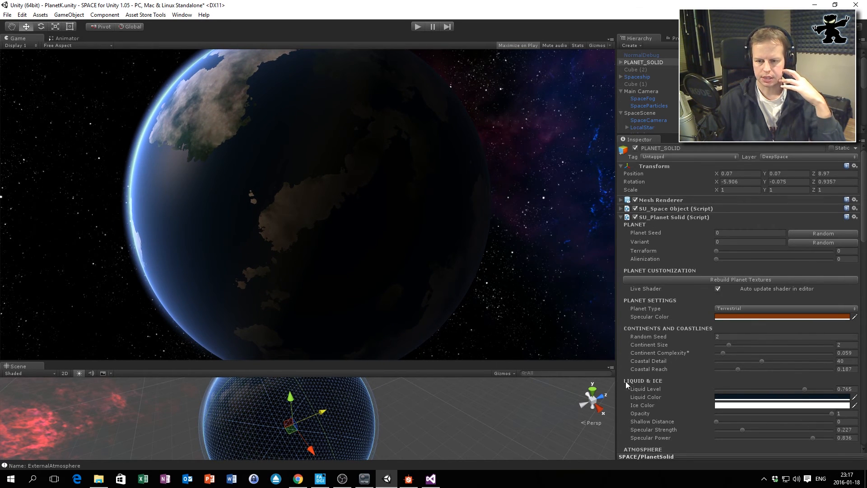
drag(326, 410, 334, 405)
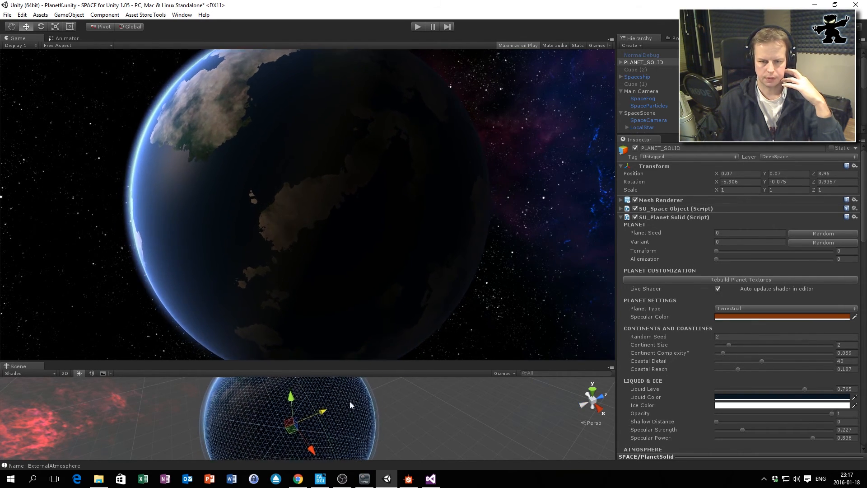
Set Continent Size to 1 and Liquid Level to 0.688, and bring the planet's surface close at Z 5.17.
drag(729, 345, 706, 349)
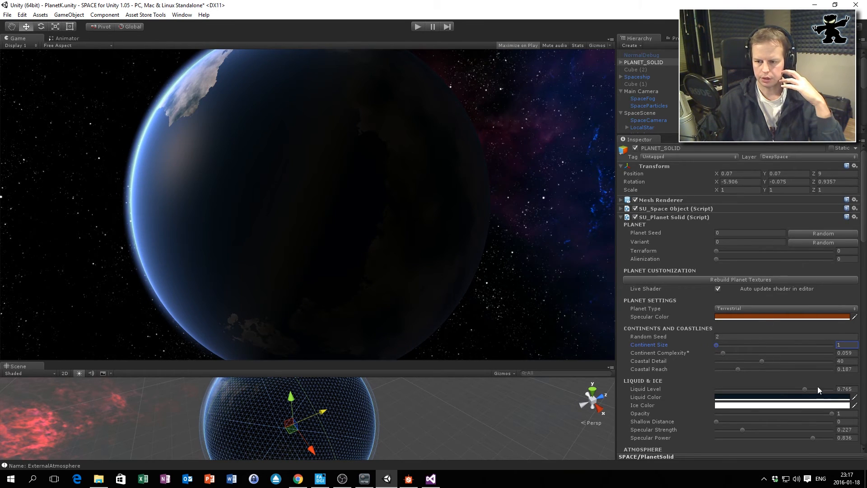
drag(810, 391, 797, 391)
drag(323, 411, 271, 434)
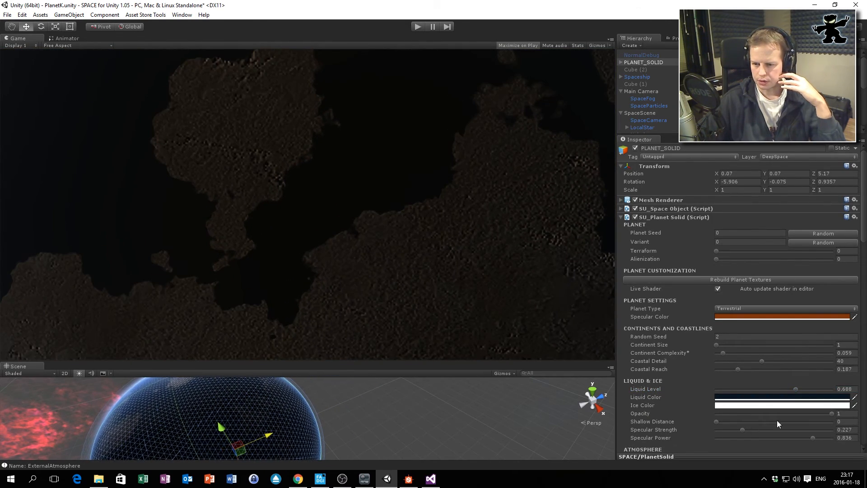
Set Coastal Detail to 1 and Continent Complexity to 0.02, and vary the planet's distance to compare the coastline, ending at Z 5.56.
drag(761, 361, 605, 361)
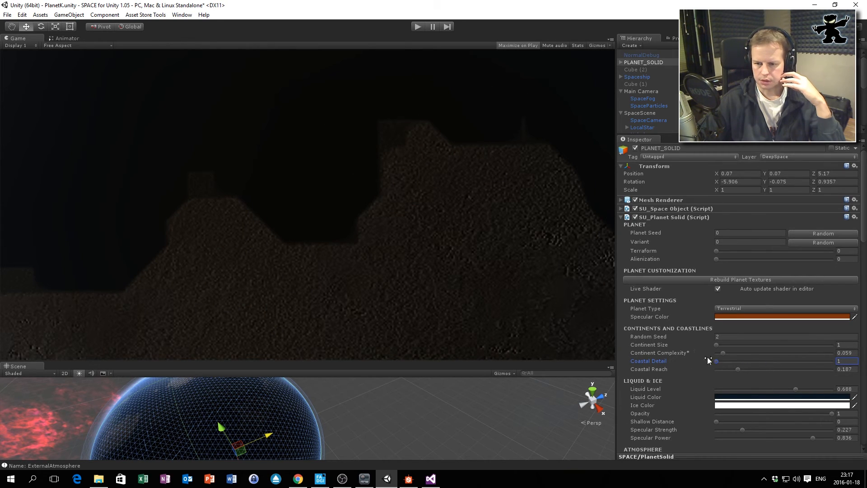
mouse_move(724, 355)
mouse_down()
mouse_move(707, 354)
mouse_move(721, 356)
mouse_up()
click(261, 435)
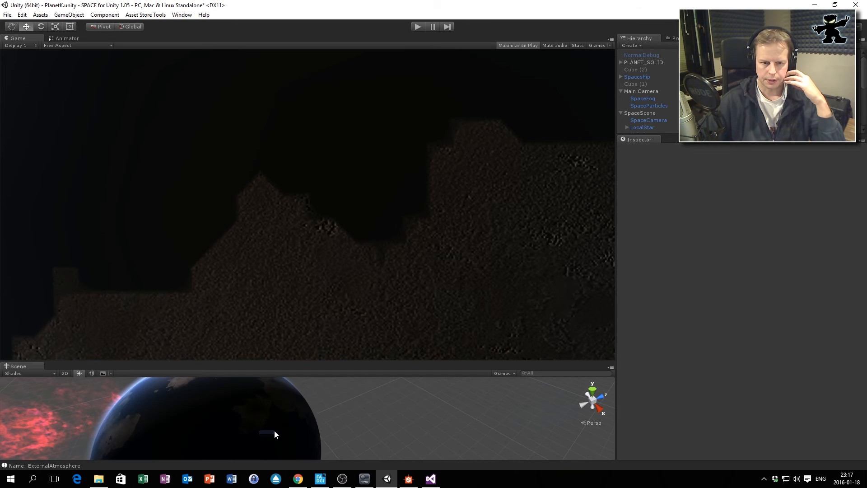
click(244, 436)
mouse_move(275, 432)
mouse_down()
mouse_move(292, 424)
mouse_move(282, 431)
mouse_up()
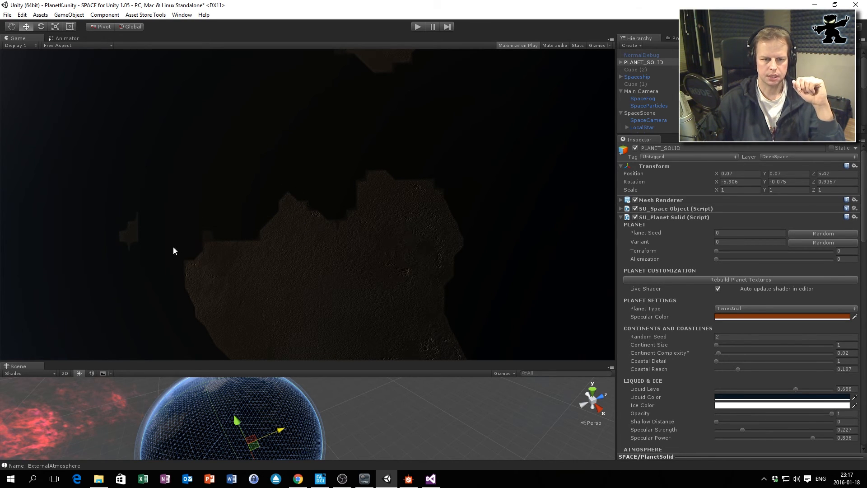
drag(276, 437, 305, 482)
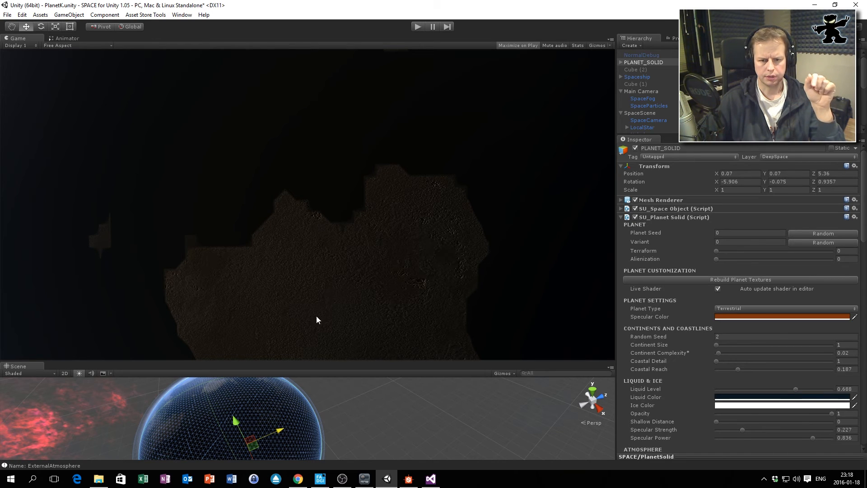
drag(281, 433, 291, 421)
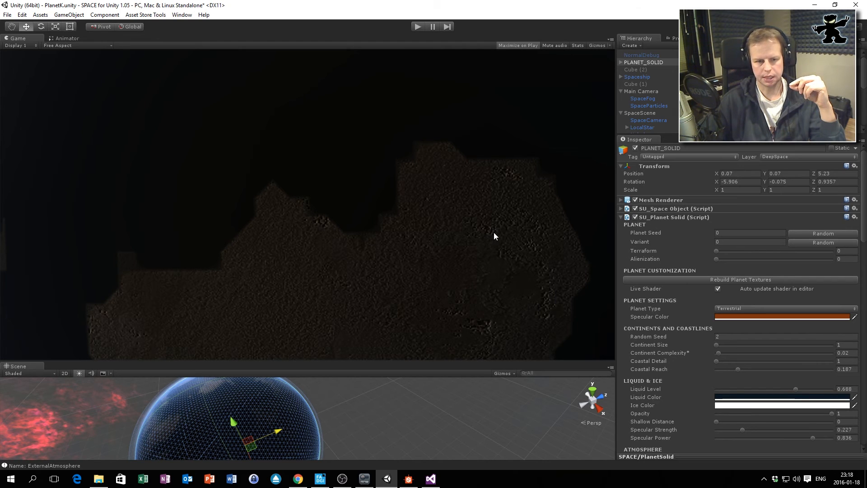
drag(283, 429, 287, 430)
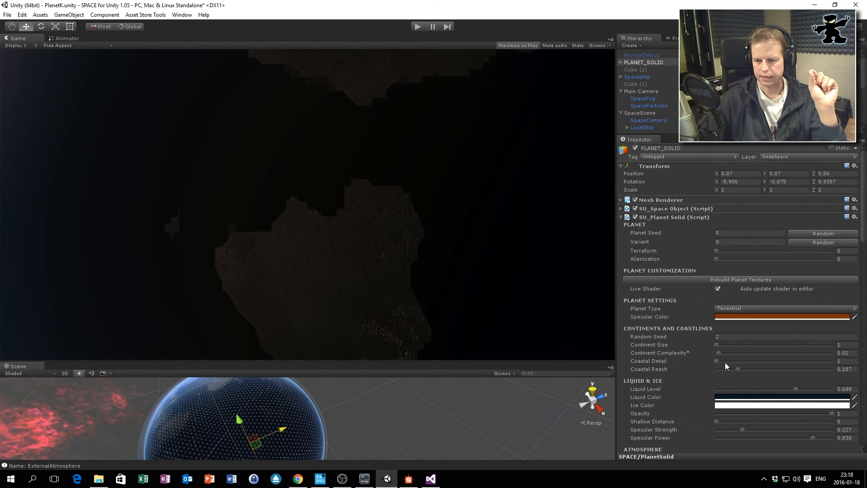
Set Coastal Detail to 50 and compare the coastline from far and near, leaving the planet at Z 6.5.
drag(721, 360, 774, 361)
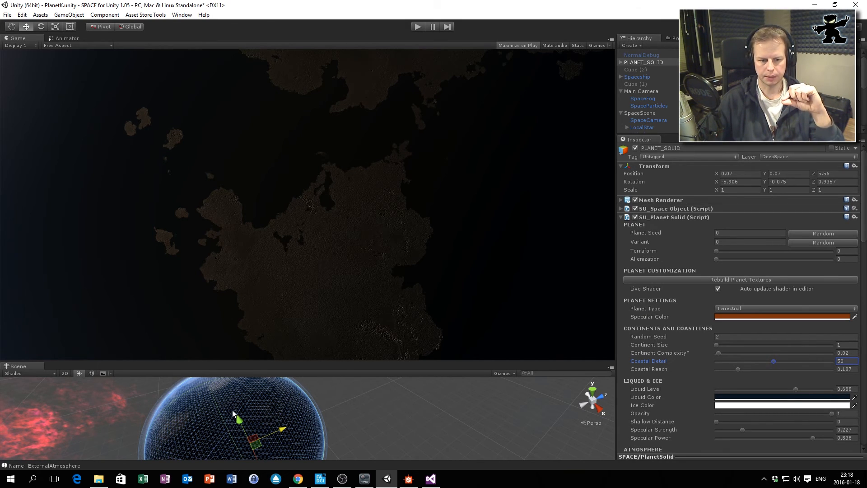
drag(283, 428, 342, 414)
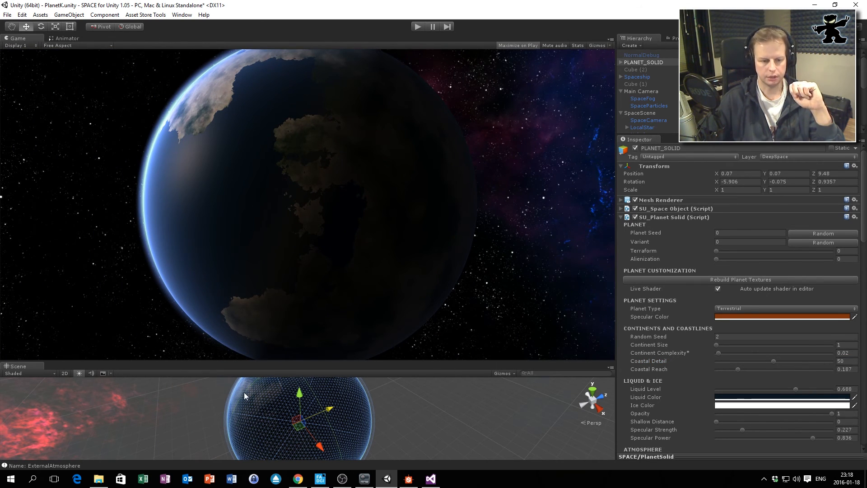
drag(331, 407, 285, 432)
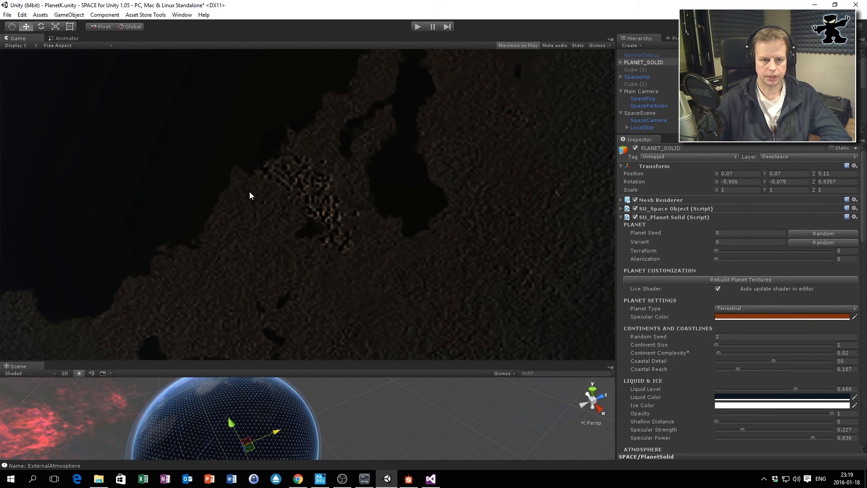
drag(289, 423, 305, 468)
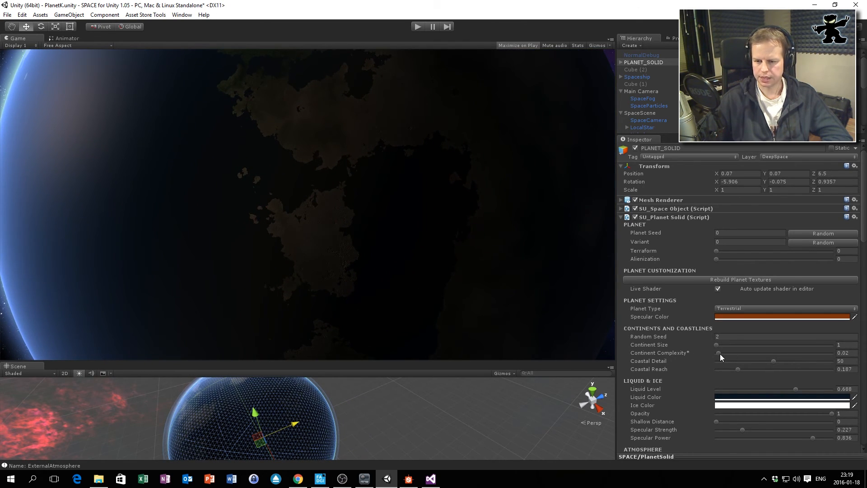
Set Continent Complexity to 0.075 and Coastal Reach to 0.258 after trying 0.023, and move the planet in to Z 5.25.
mouse_move(717, 353)
mouse_down()
mouse_move(799, 357)
mouse_move(703, 357)
mouse_move(737, 354)
mouse_move(719, 370)
mouse_up()
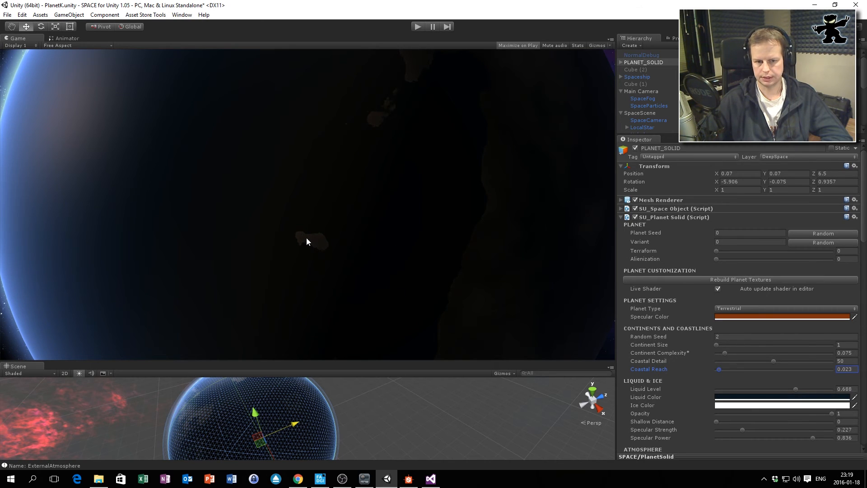
drag(723, 369, 747, 370)
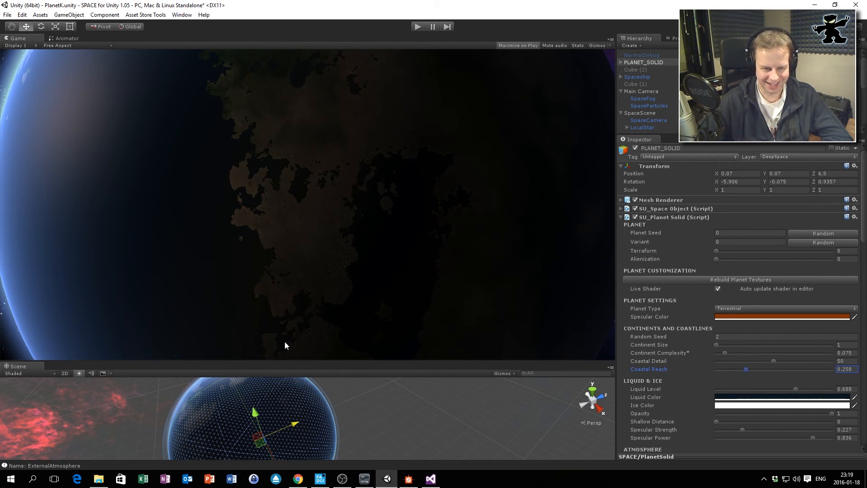
drag(297, 425, 280, 433)
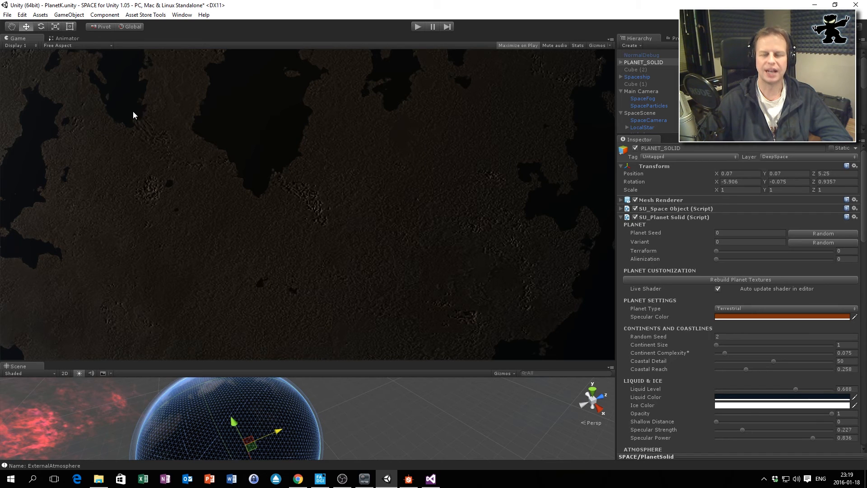
Move the planet away from the camera to Z 9.92 and set its Continent Size to 2.
drag(274, 433, 339, 403)
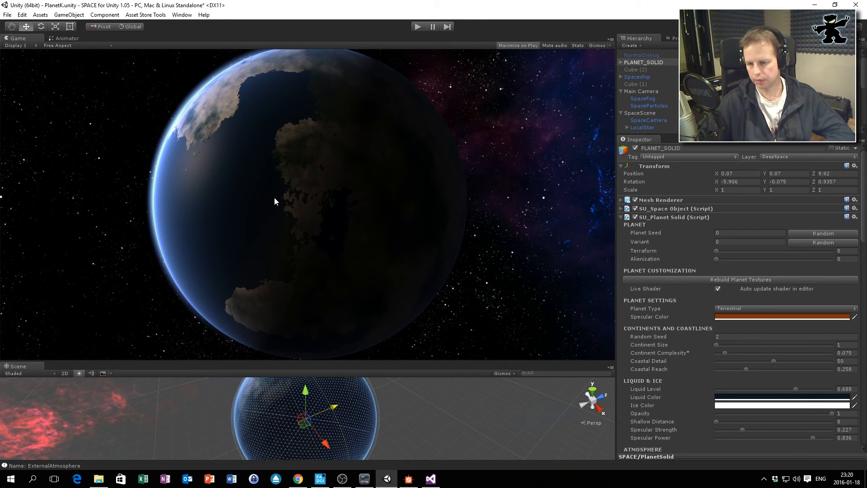
click(721, 346)
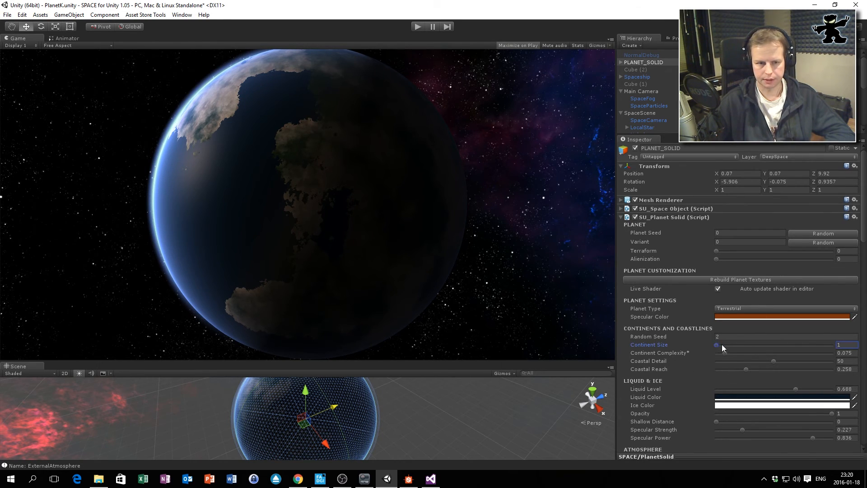
drag(721, 344, 725, 345)
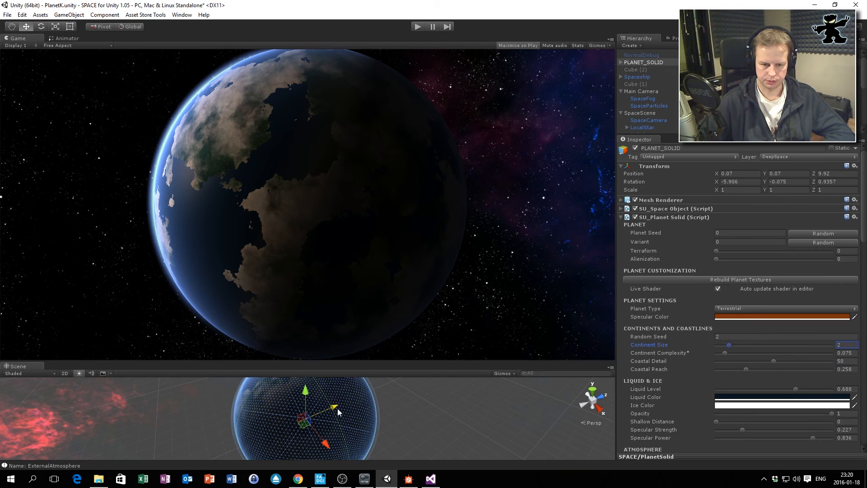
Set the Liquid Level to 0.708 and the liquid's Specular Power to 0.84, trying 1 for the latter first.
scroll(723, 325, down, 3)
mouse_move(796, 308)
mouse_down()
mouse_move(786, 308)
mouse_move(800, 308)
mouse_up()
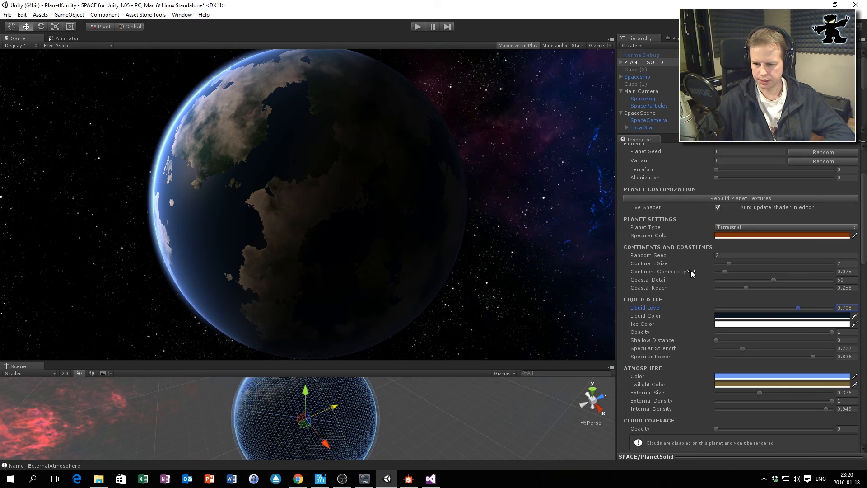
mouse_move(826, 356)
mouse_down()
mouse_move(701, 359)
mouse_move(742, 364)
mouse_up()
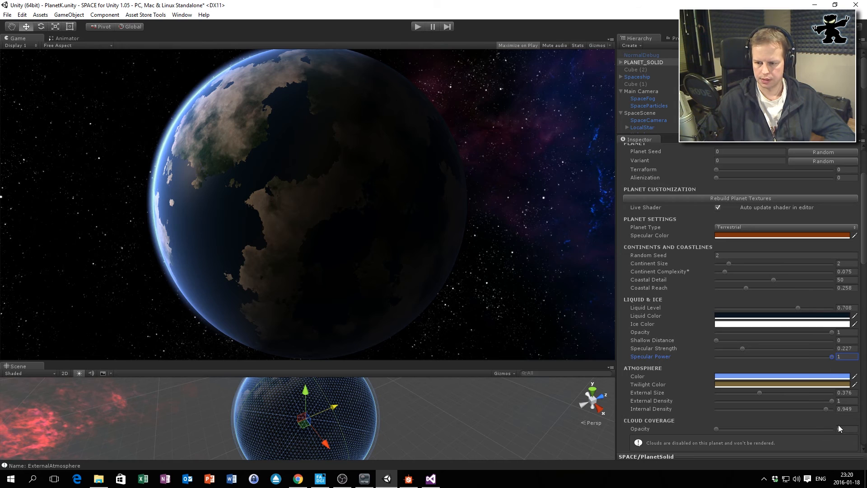
mouse_move(831, 354)
mouse_down()
mouse_move(680, 367)
mouse_move(813, 370)
mouse_up()
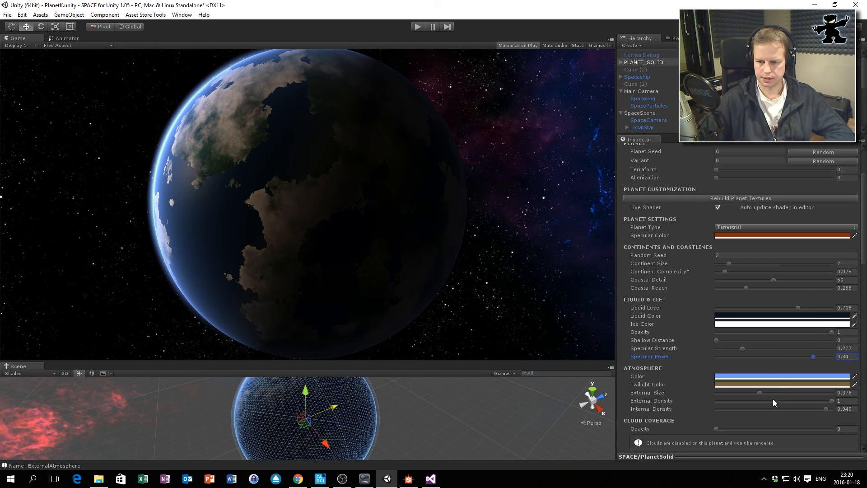
Set the Cloud Coverage opacity to 0.898 and move the planet slightly farther from the camera.
scroll(775, 395, down, 3)
drag(717, 402, 820, 404)
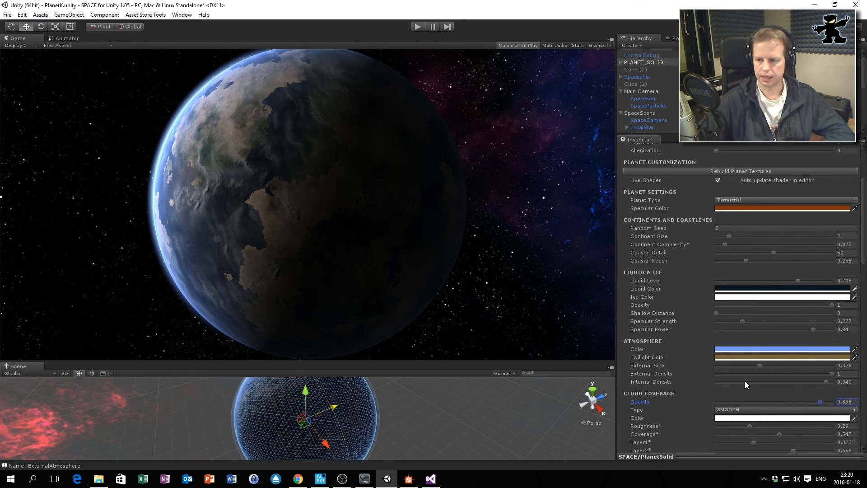
click(308, 149)
drag(343, 415, 344, 402)
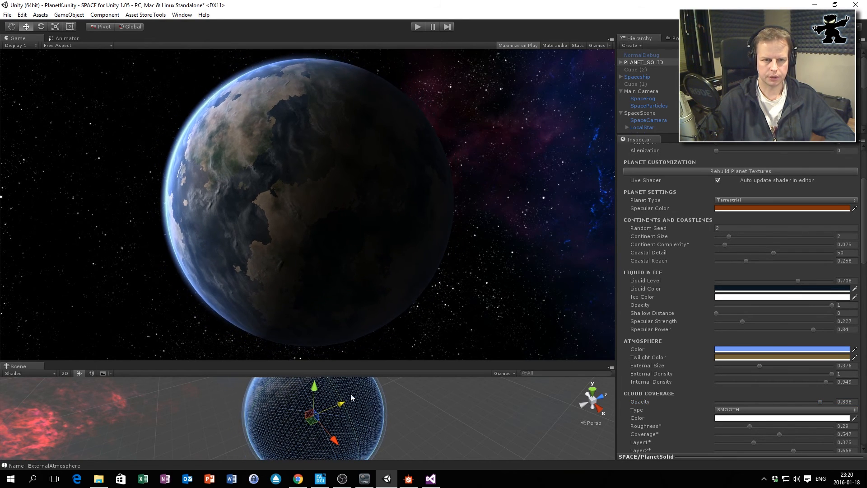
Try a yellow atmosphere Color, EACA76, and set it to the blue 61A5E8.
click(769, 350)
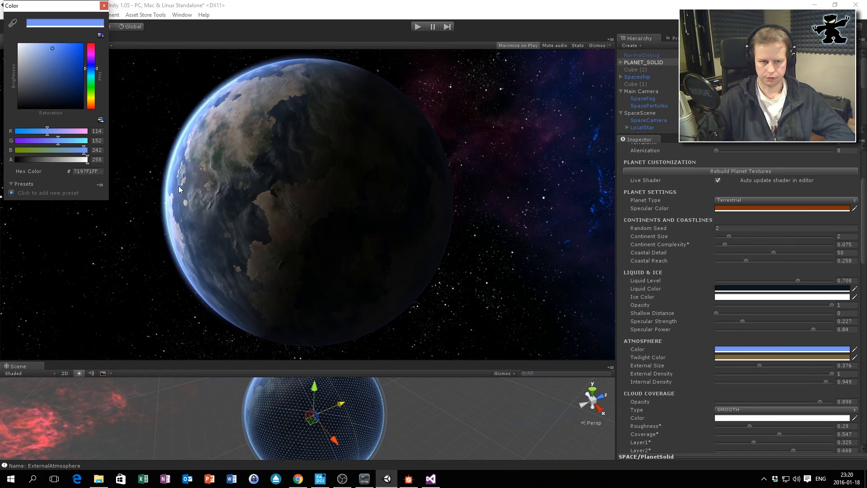
mouse_move(52, 58)
mouse_down()
mouse_move(55, 48)
mouse_move(57, 69)
mouse_move(49, 50)
mouse_up()
drag(90, 99, 90, 101)
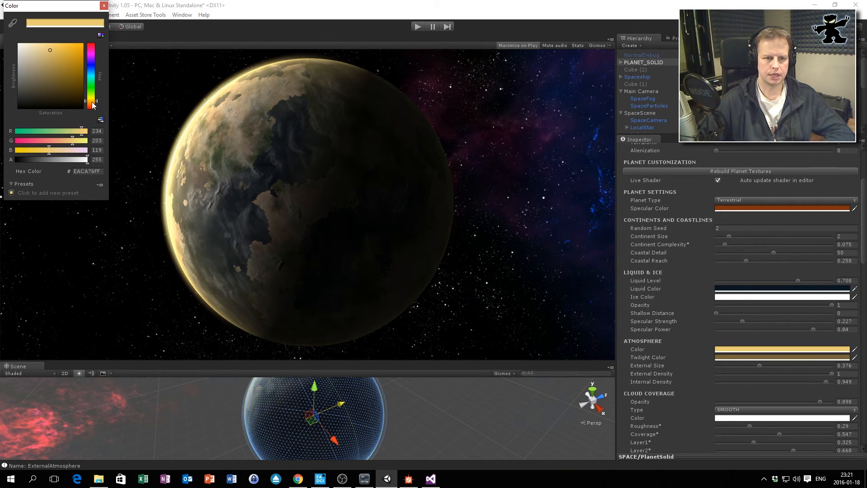
mouse_move(56, 53)
mouse_down()
mouse_move(78, 43)
mouse_move(54, 58)
mouse_move(93, 52)
mouse_move(92, 71)
mouse_up()
click(94, 44)
drag(47, 43, 55, 51)
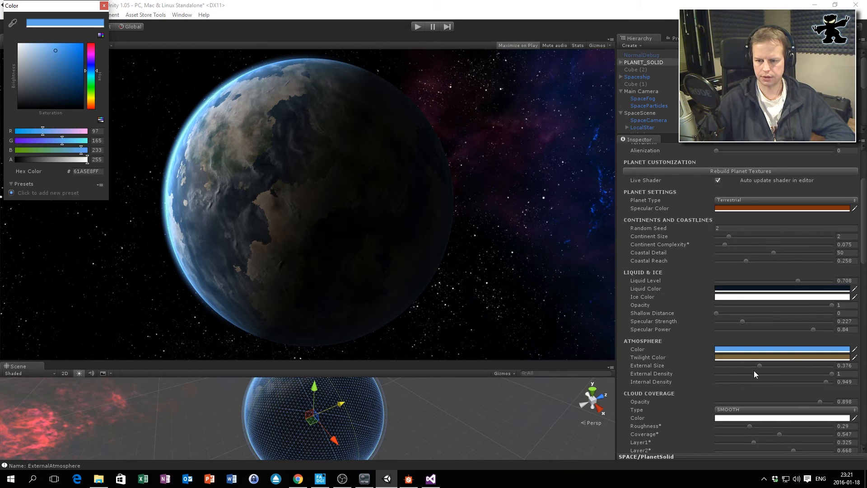
Set the atmosphere's External Size to 0.625 after trying 0.192, brighten its blue Color, and set External Density to 0.703.
drag(763, 364, 739, 366)
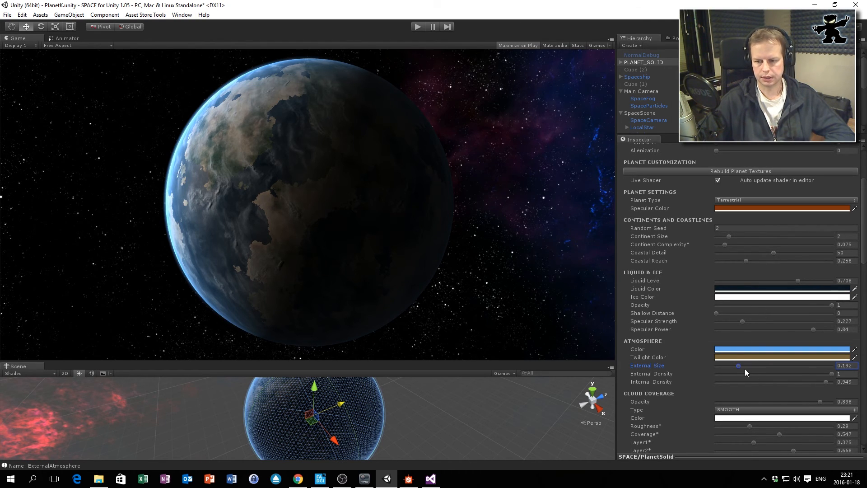
drag(739, 365, 788, 362)
click(786, 350)
drag(51, 50, 56, 47)
click(104, 5)
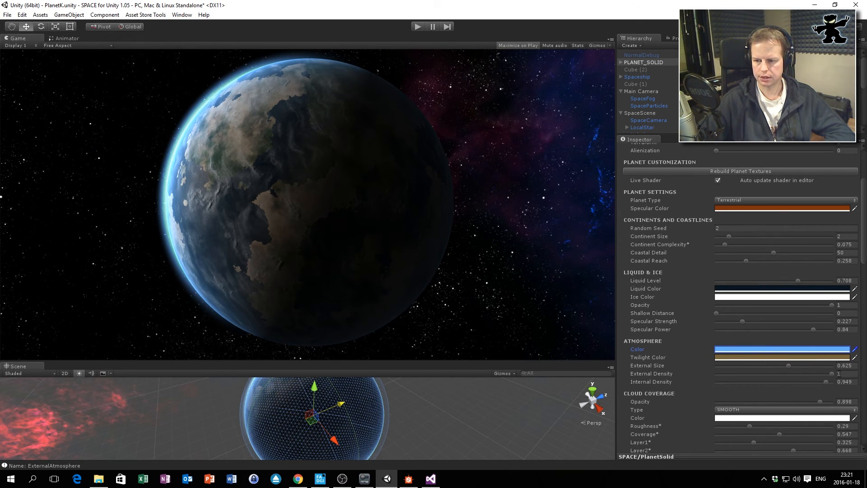
drag(833, 373, 798, 374)
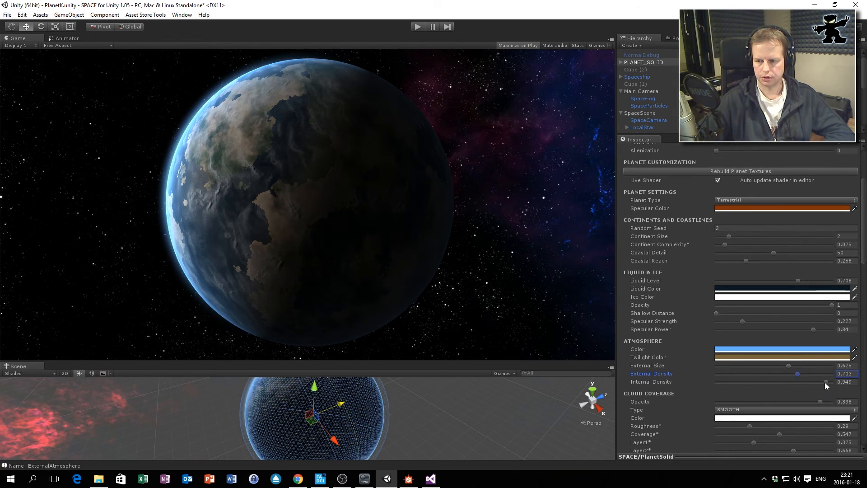
Set the atmosphere's Internal Density to 0.926 and External Size to 0.383, and slightly soften its blue Color.
mouse_move(827, 382)
mouse_down()
mouse_move(695, 386)
mouse_move(836, 387)
mouse_move(820, 388)
mouse_up()
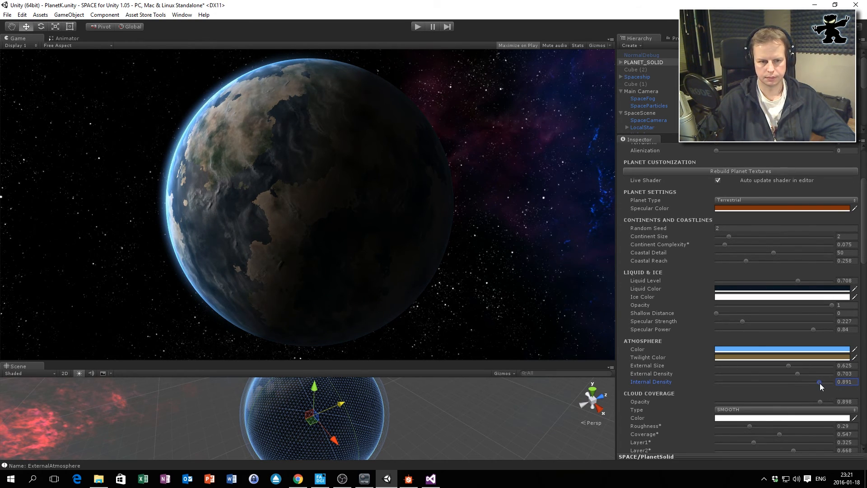
drag(788, 366, 760, 370)
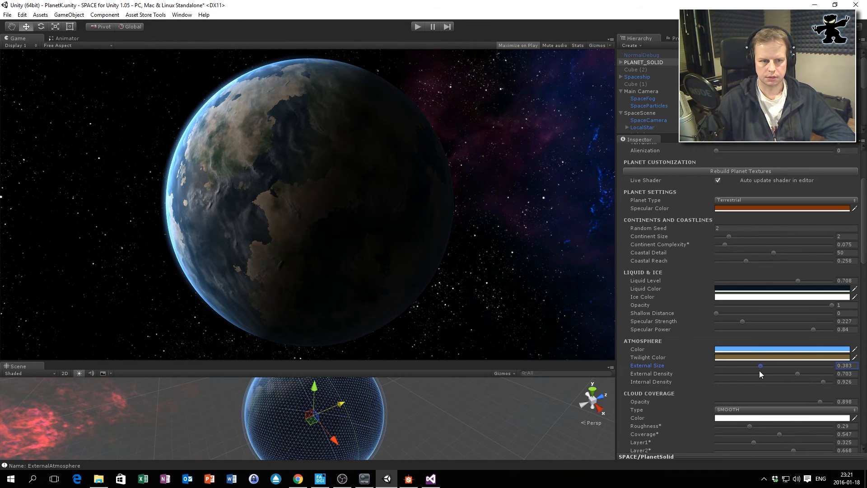
click(779, 349)
click(38, 51)
drag(37, 51, 53, 47)
click(104, 5)
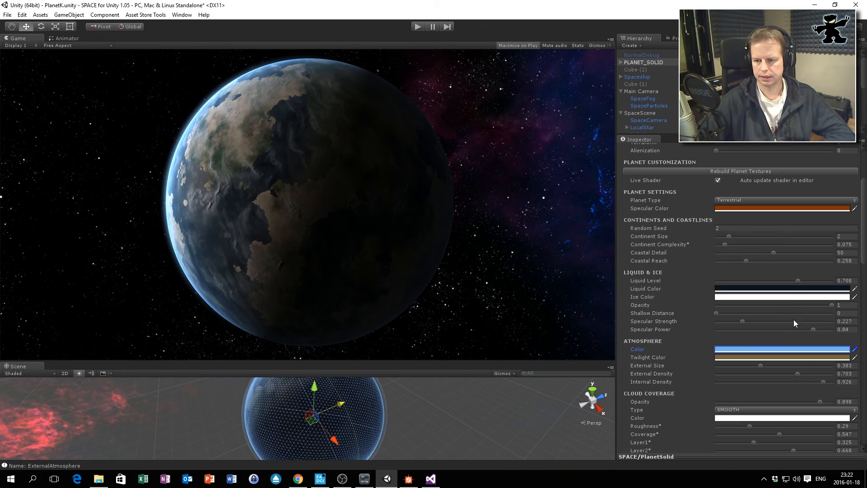
Try a bright orange Twilight Color, FFAE00, and set it to a muted golden brown.
click(793, 357)
mouse_move(56, 66)
mouse_down()
mouse_move(101, 28)
mouse_move(59, 67)
mouse_move(344, 45)
mouse_up()
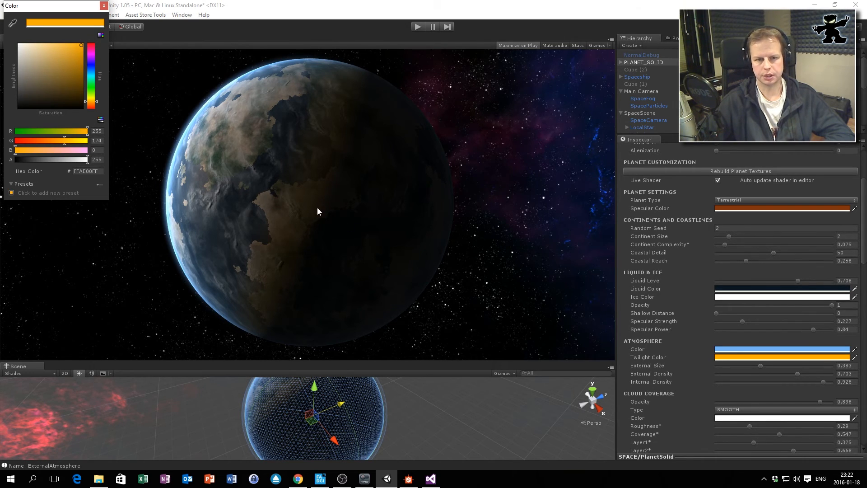
click(51, 66)
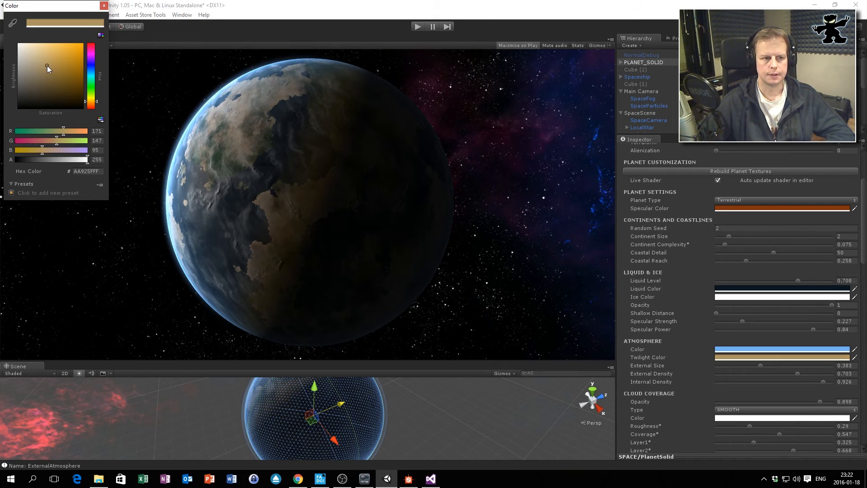
click(104, 6)
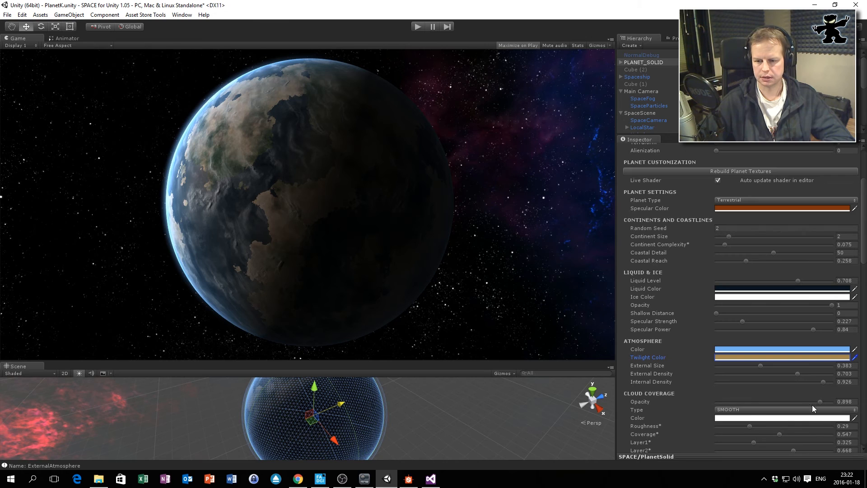
Raise the Cloud Coverage Opacity to 1.
drag(821, 401, 839, 402)
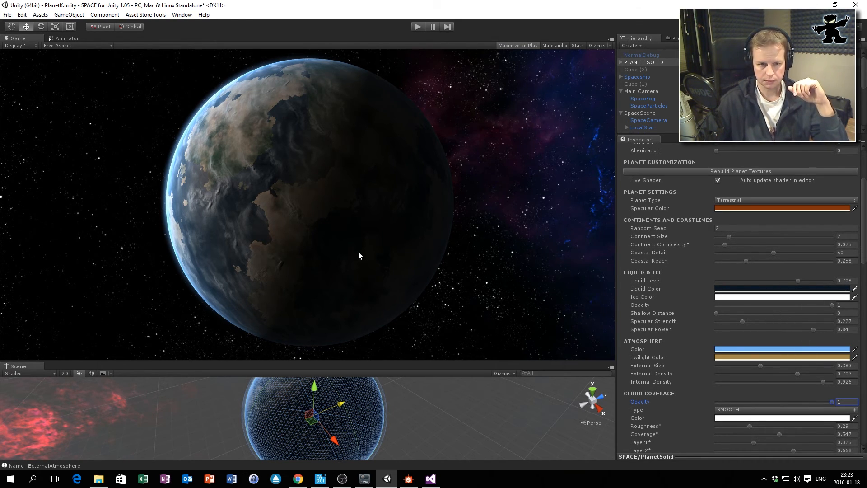
scroll(779, 326, down, 3)
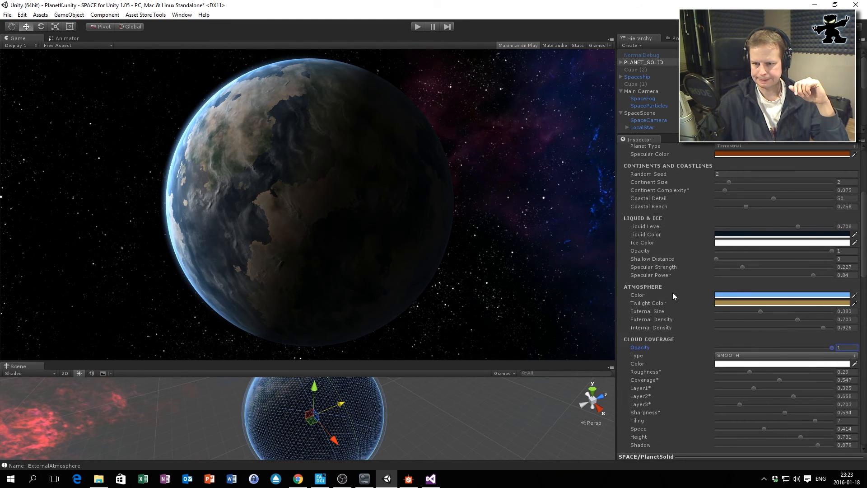
scroll(770, 292, down, 2)
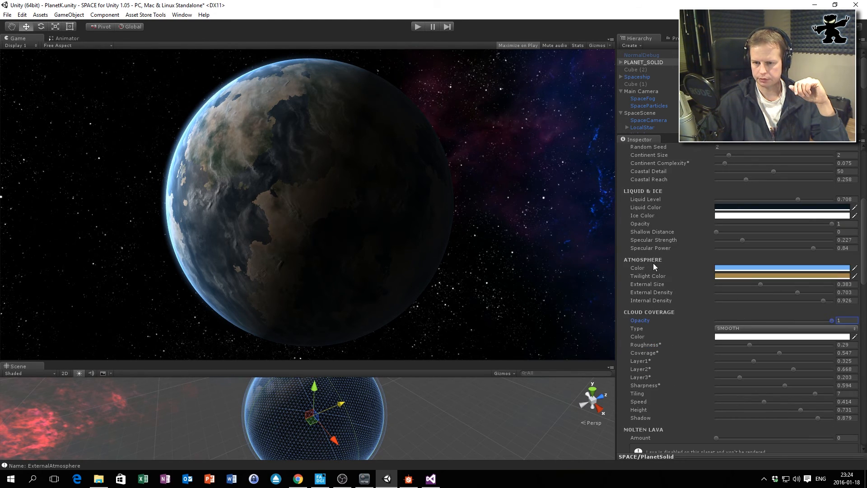
scroll(759, 316, down, 2)
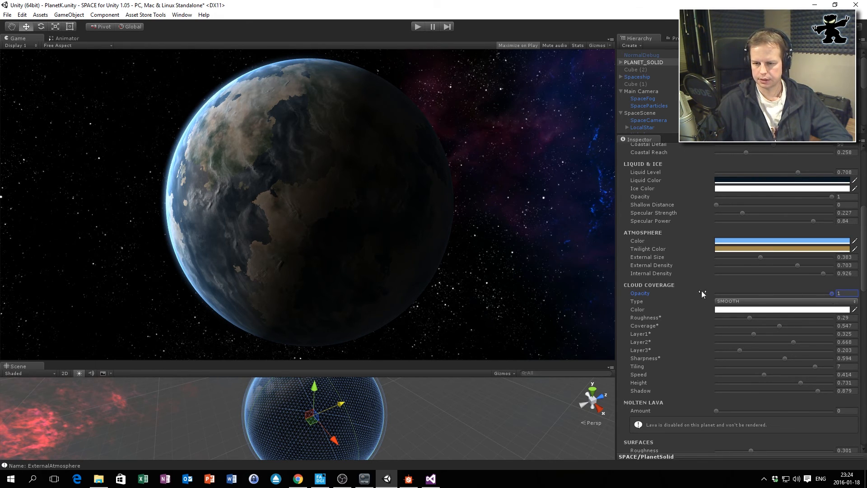
drag(832, 293, 863, 293)
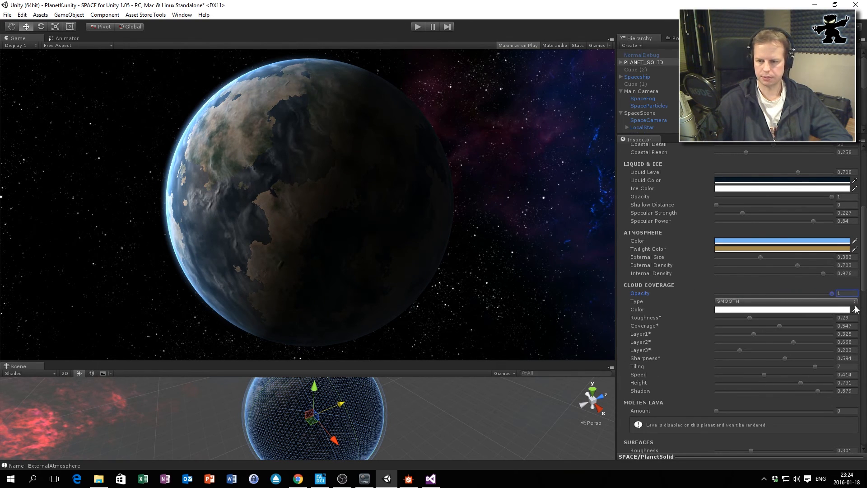
Set the cloud Roughness to 0.594 and, after trying Coverage at 0.391 and 1, set Coverage to 0.781.
drag(749, 318, 784, 325)
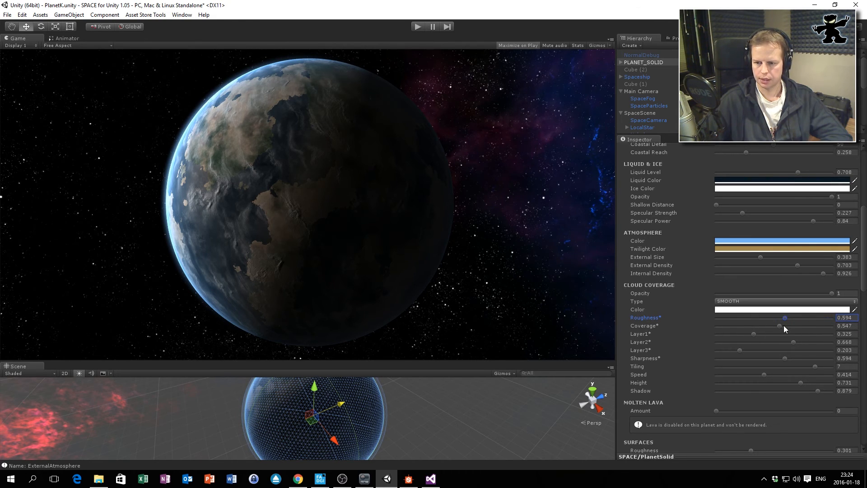
click(781, 325)
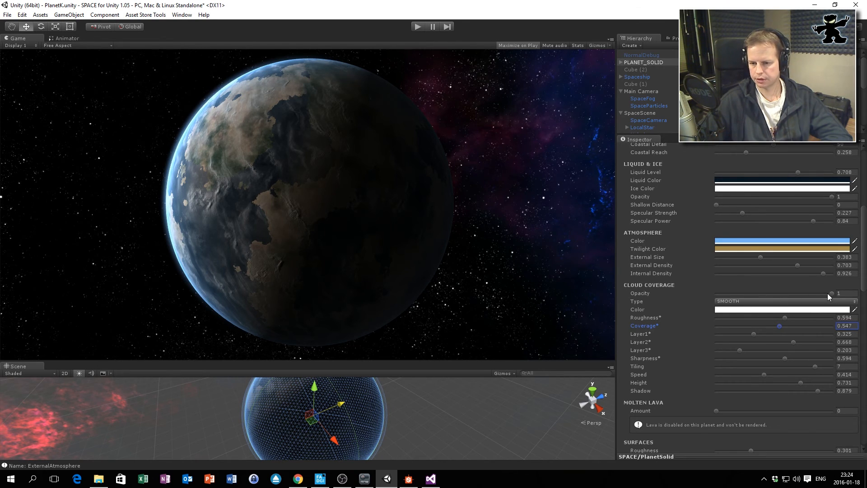
drag(809, 324, 772, 327)
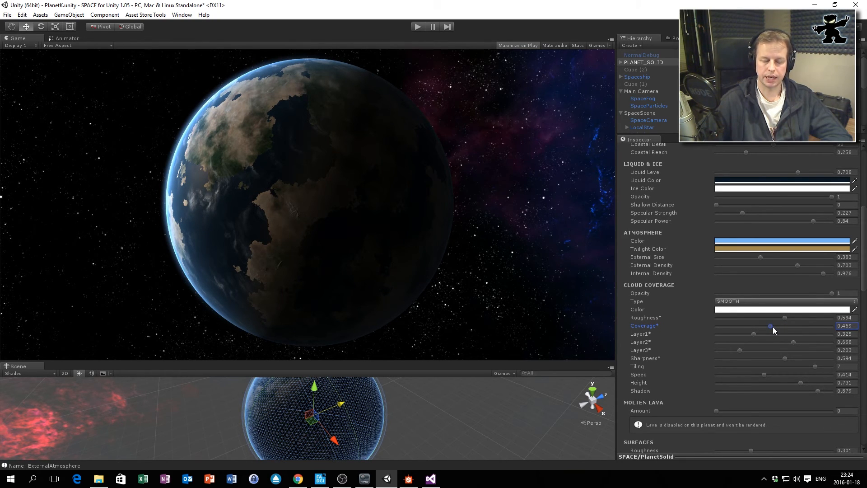
mouse_move(775, 325)
mouse_down()
mouse_move(788, 324)
mouse_move(750, 325)
mouse_move(763, 325)
mouse_up()
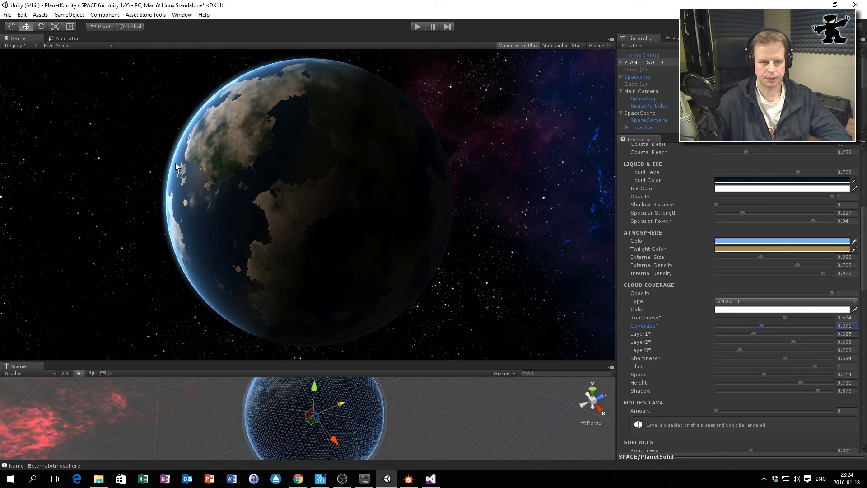
drag(828, 327, 832, 326)
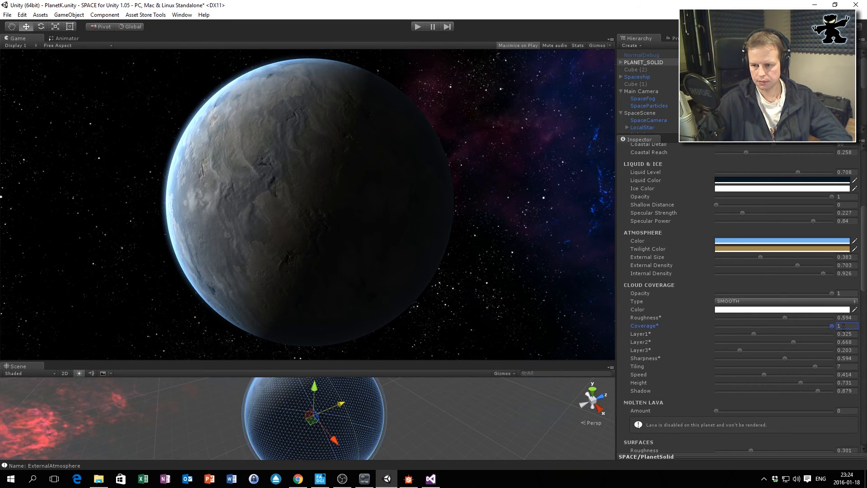
drag(831, 326, 814, 327)
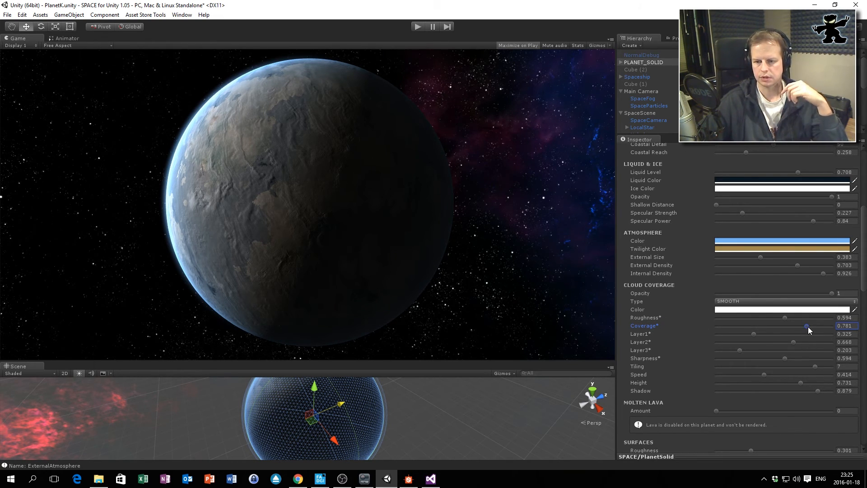
Reduce the cloud layers Layer1, Layer2 and Layer3 to 0.
drag(754, 334, 713, 336)
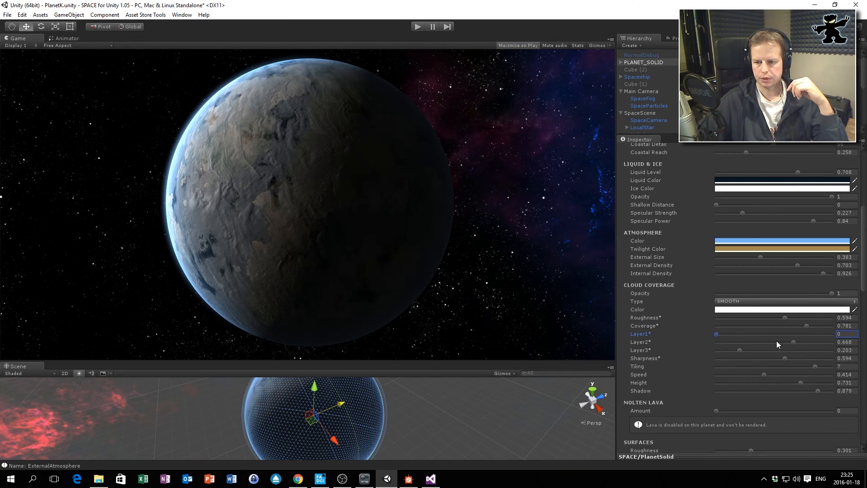
drag(797, 342, 625, 340)
drag(740, 351, 663, 347)
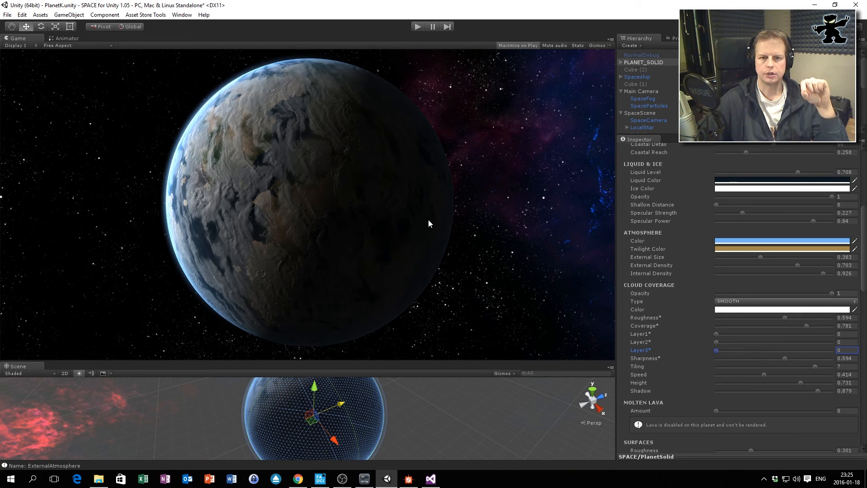
Lower the cloud Coverage to 0.679 and Roughness to 0.582, keeping the cloud layers at 0.
click(805, 325)
click(719, 334)
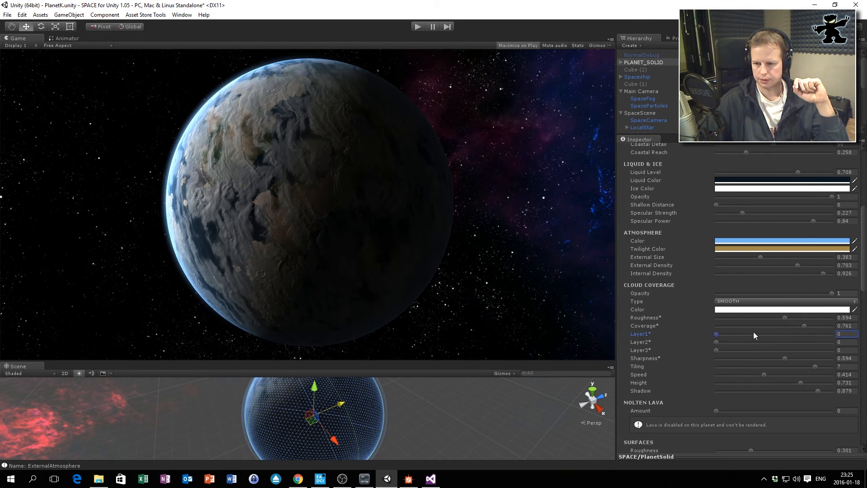
click(784, 317)
drag(800, 326, 793, 326)
click(717, 334)
click(718, 342)
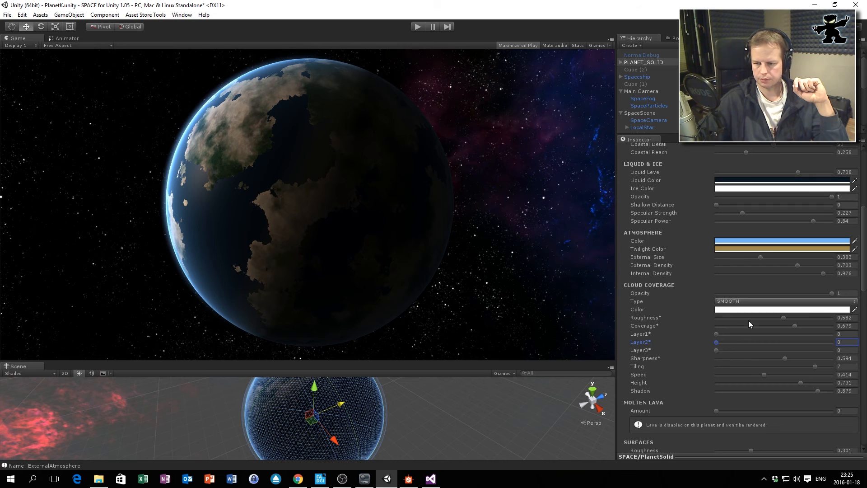
Try the cloud layers individually, then set Layer1 to 0.325, Layer2 to 0.879, Layer3 to 0.347, Roughness to 0.402 and Coverage to 0.515.
drag(718, 335, 794, 333)
click(786, 334)
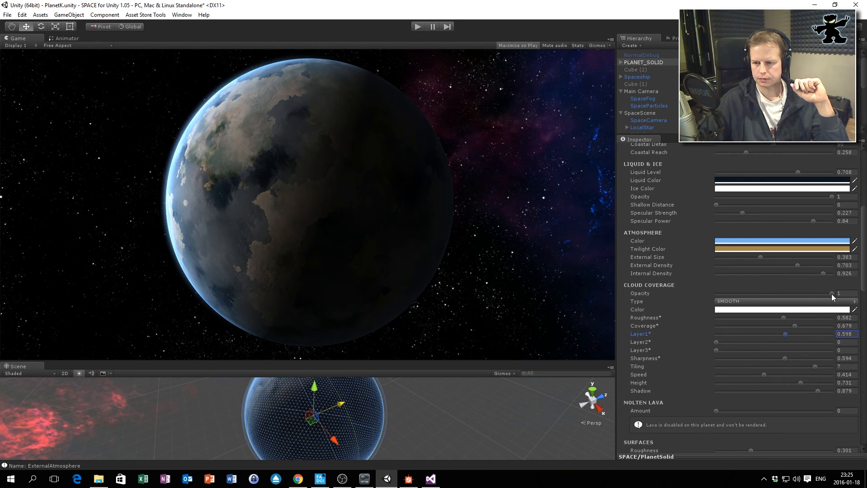
click(784, 317)
drag(786, 334, 717, 341)
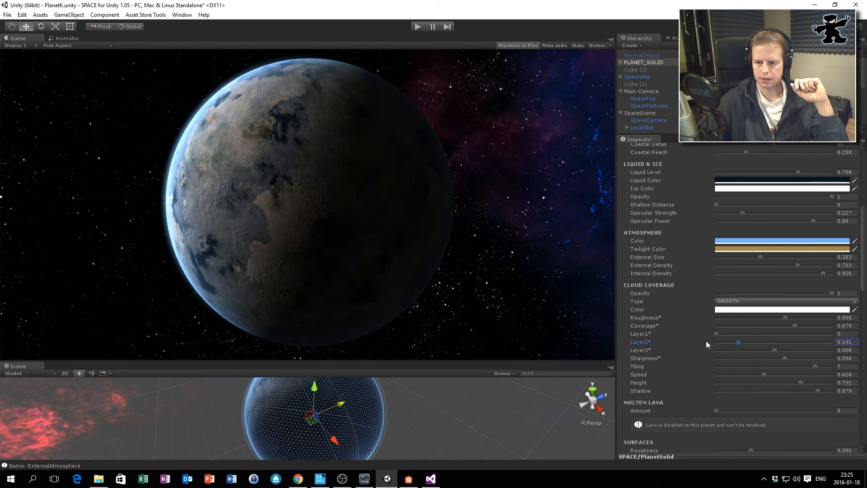
mouse_move(774, 351)
mouse_down()
mouse_move(811, 347)
mouse_move(774, 356)
mouse_up()
drag(718, 342, 819, 342)
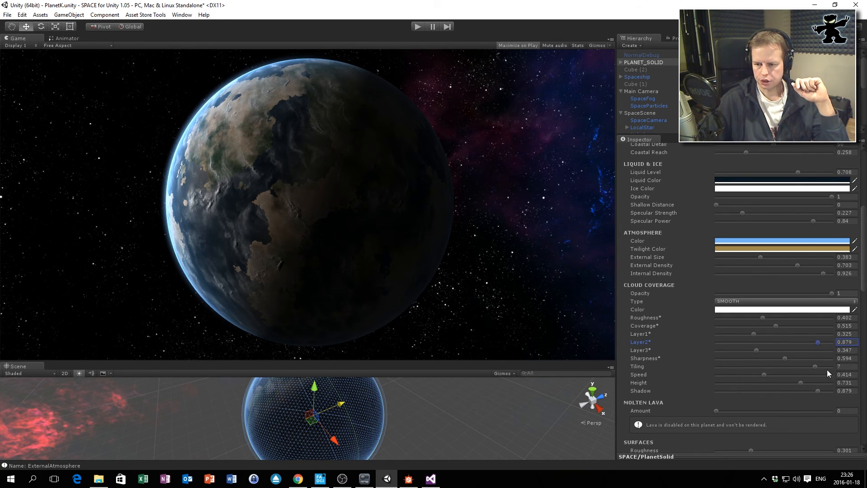
Set the cloud Tiling and Roughness to 1 and move the planet slightly closer to the camera.
click(816, 364)
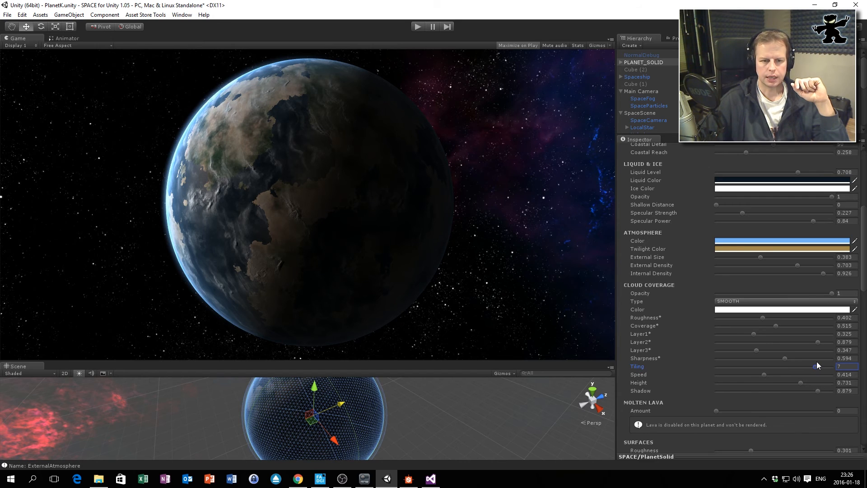
drag(812, 363, 715, 368)
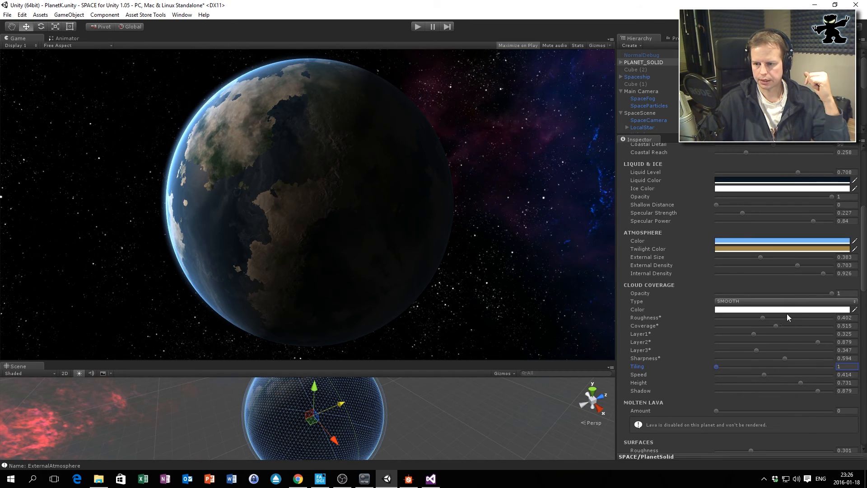
drag(770, 317, 834, 317)
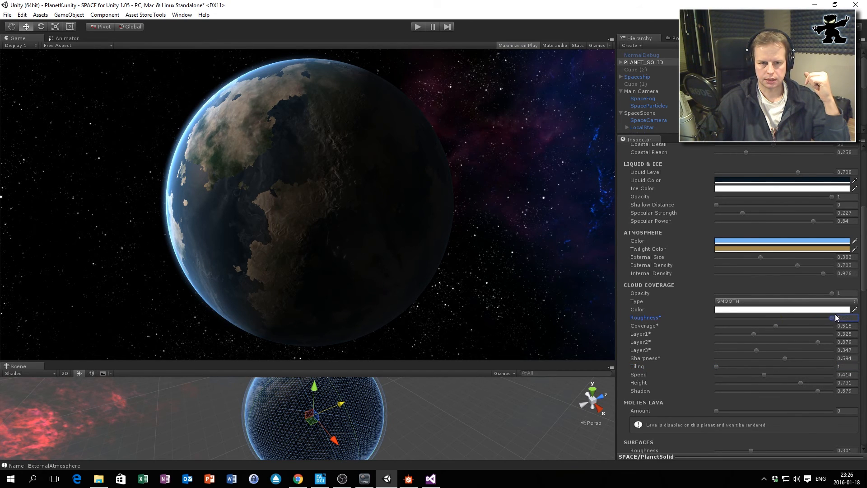
mouse_move(341, 403)
mouse_down()
mouse_move(351, 401)
mouse_move(288, 412)
mouse_move(336, 405)
mouse_up()
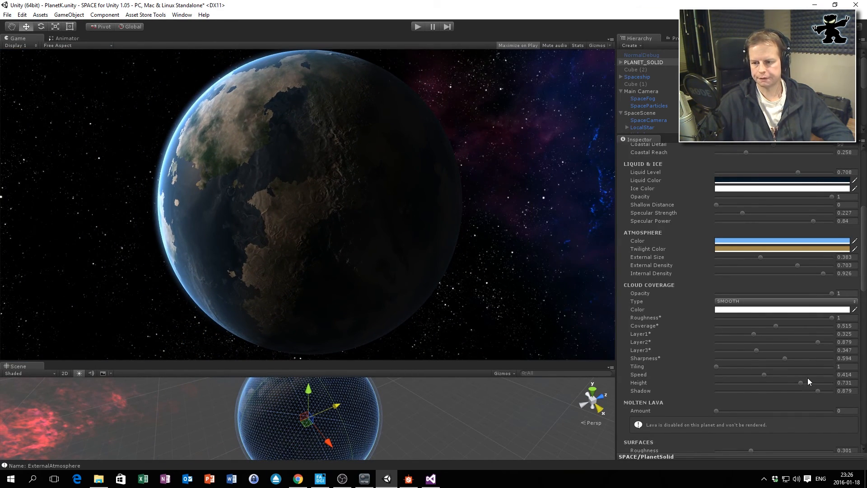
Try cloud Tiling values of 2, 4 and 7, and set Tiling to 6.
drag(717, 367, 729, 367)
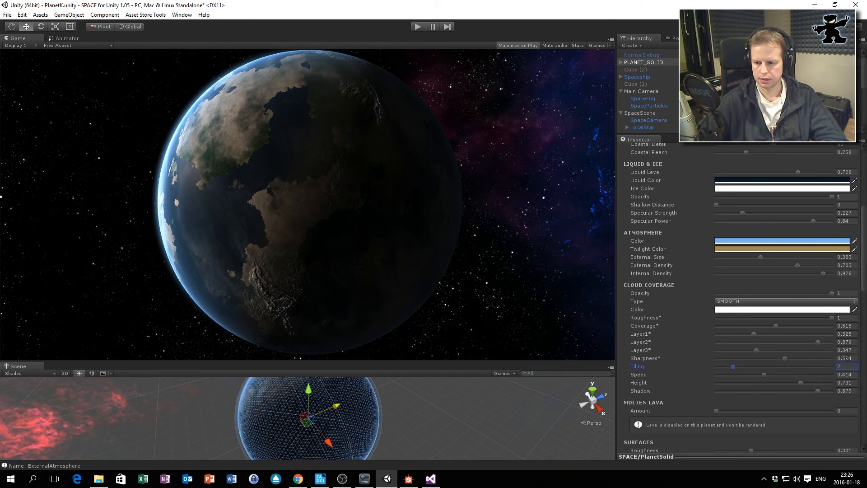
drag(738, 367, 766, 370)
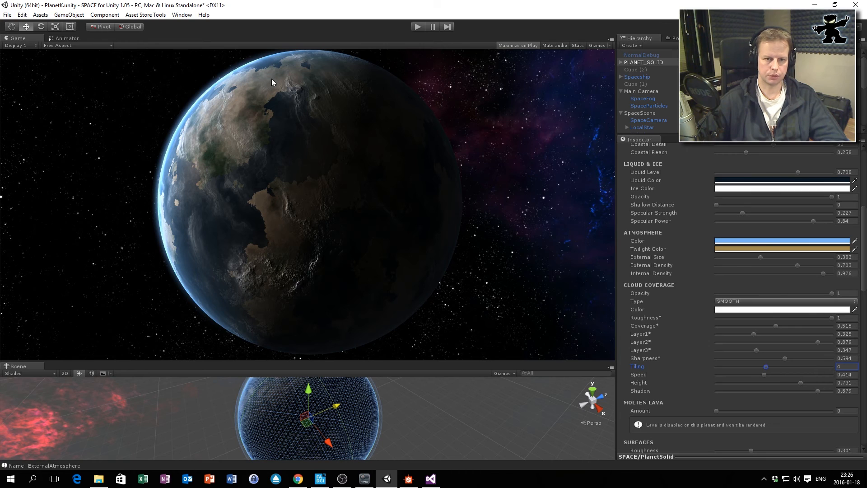
click(810, 369)
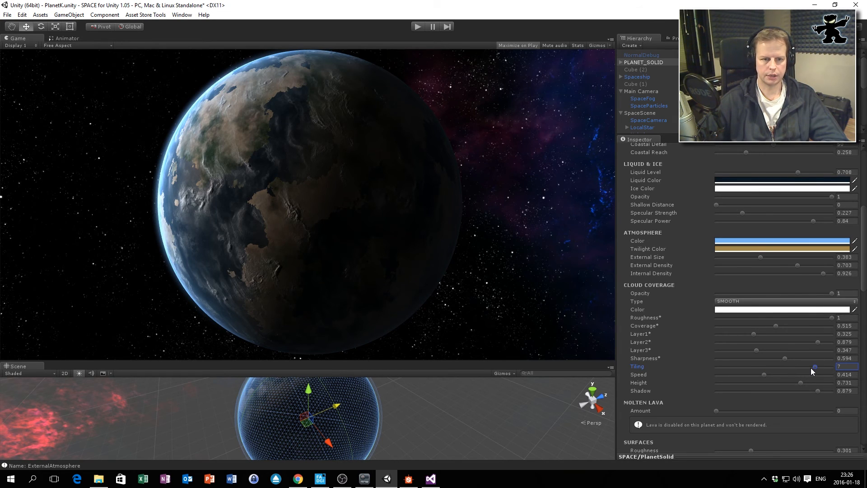
drag(811, 368, 808, 368)
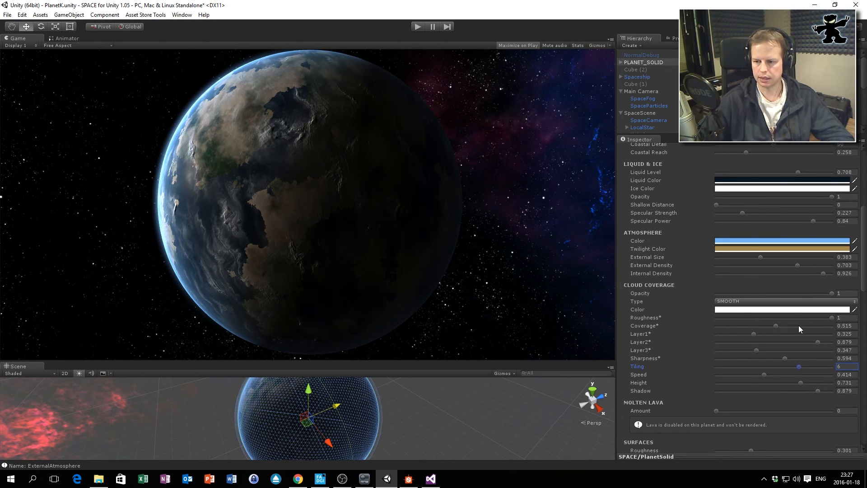
Set the cloud Roughness to 0.66 and briefly preview the planet in play mode.
drag(832, 318, 793, 322)
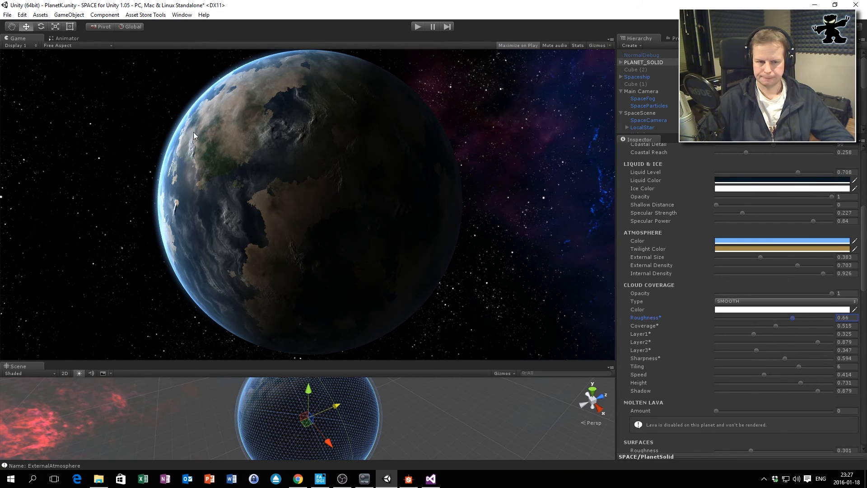
click(419, 28)
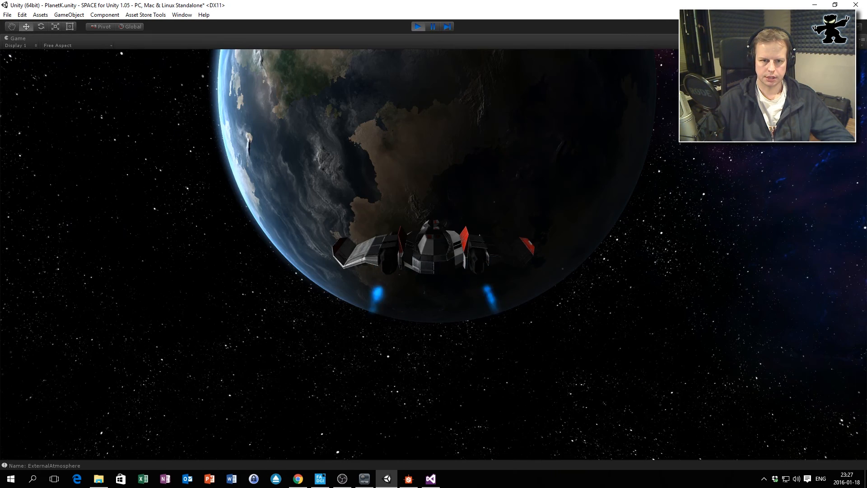
key(ctrl+p)
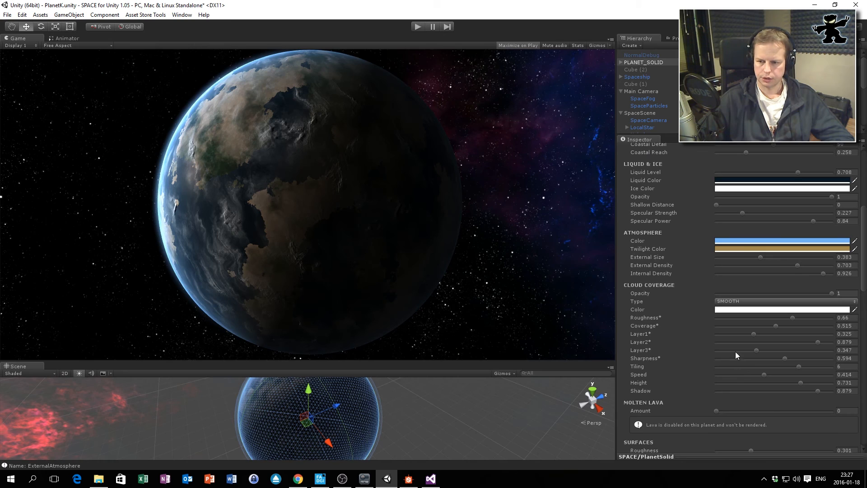
Set the cloud Speed to 1 and preview the cloud movement in play mode while flying the spaceship towards the planet.
click(766, 375)
text(1)
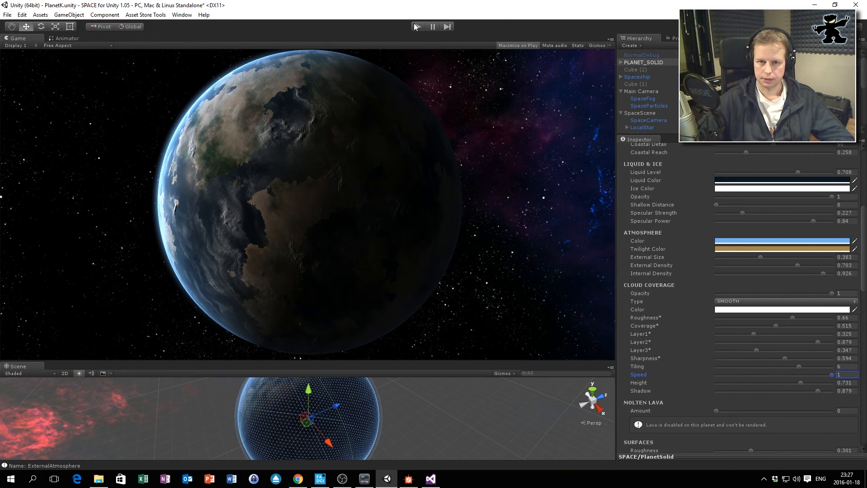
click(416, 27)
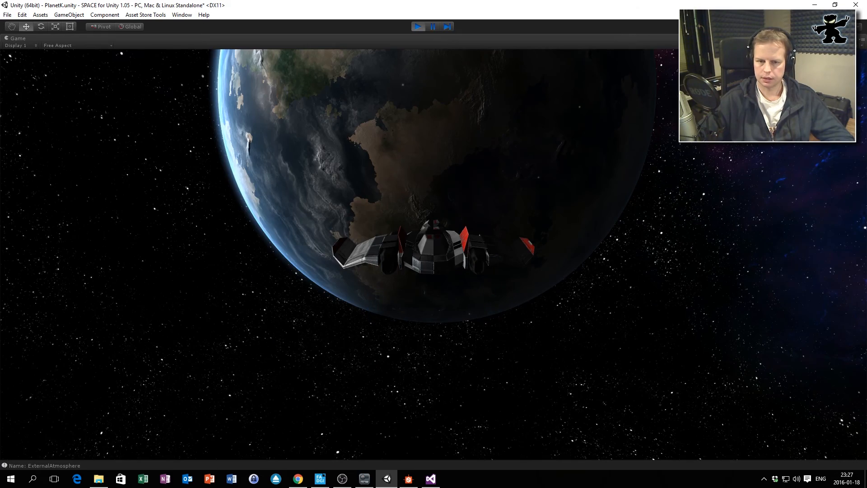
key(Up)
key(Down)
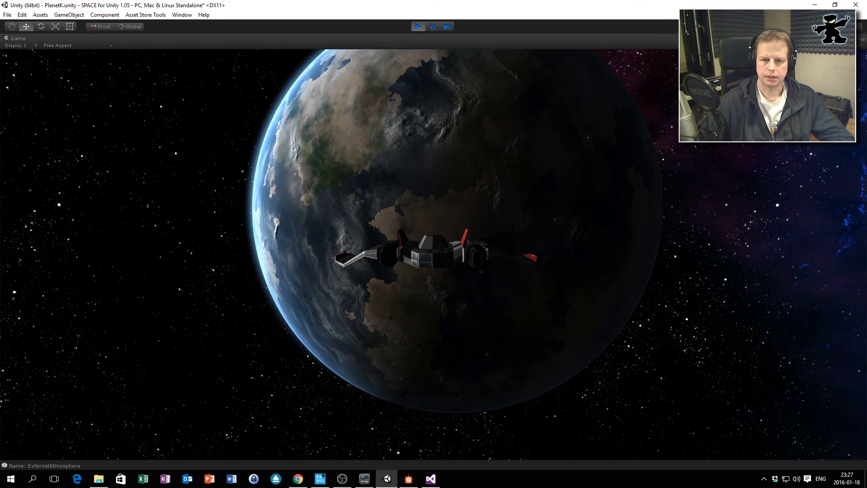
key(ctrl)
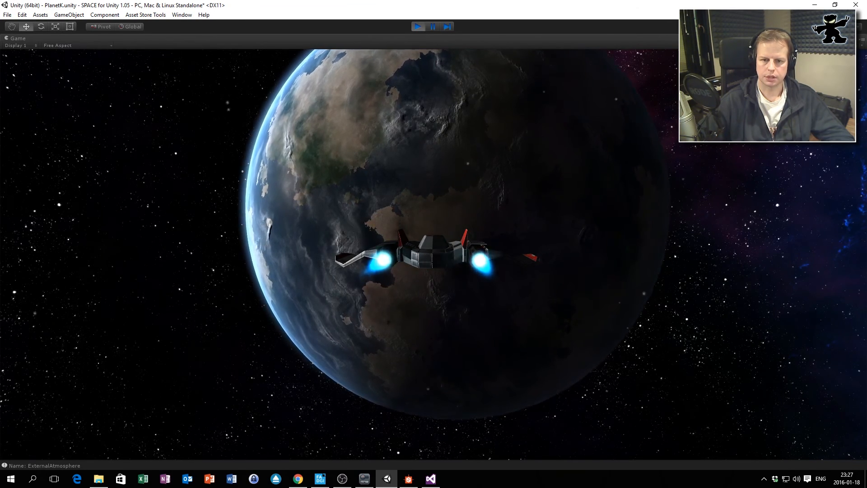
key(space)
key(Down)
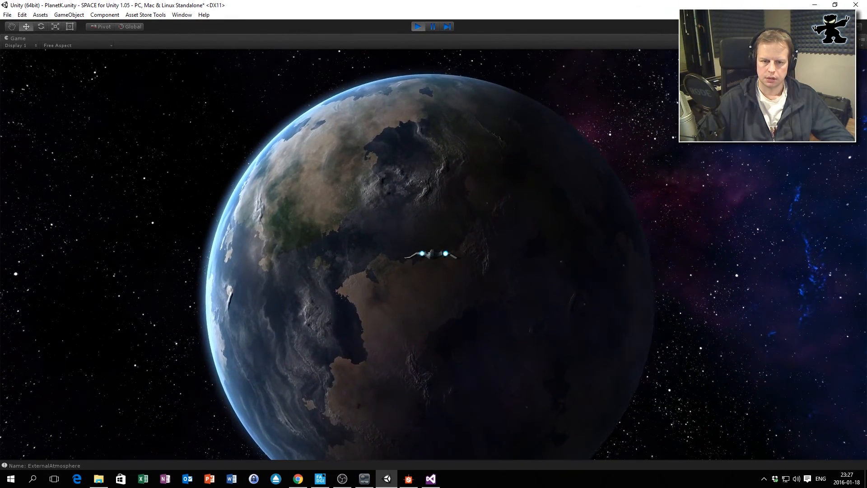
key(Up)
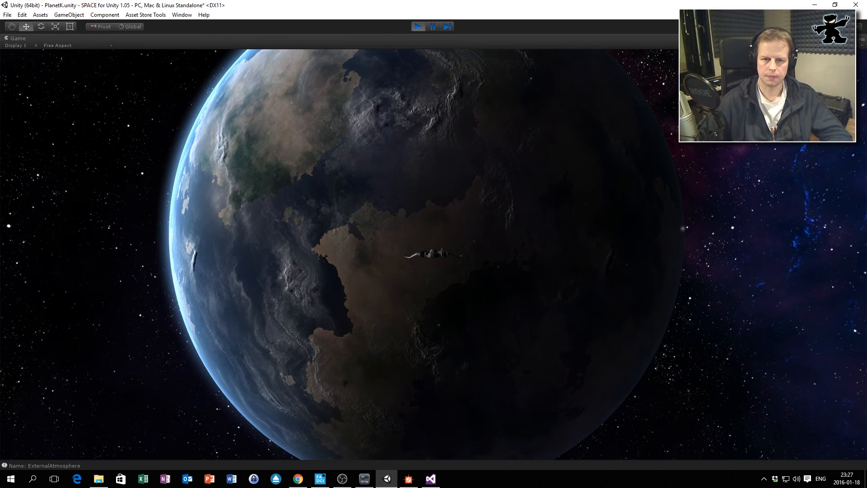
key(super)
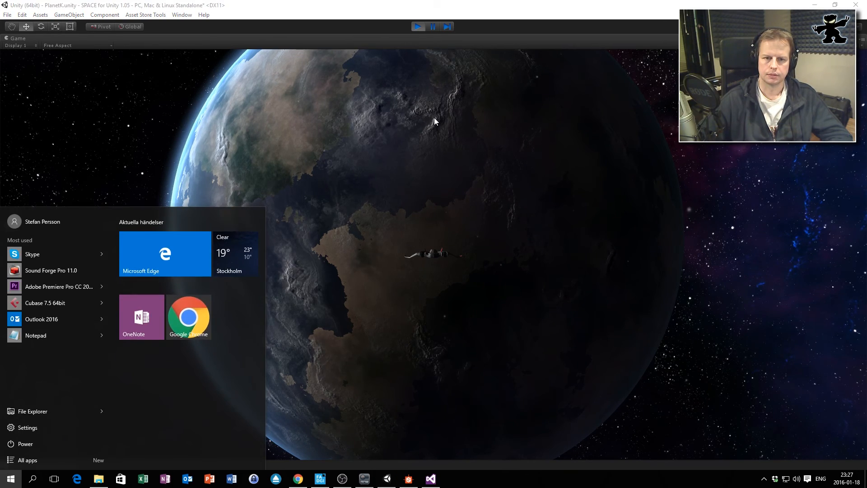
click(432, 116)
drag(397, 164, 423, 194)
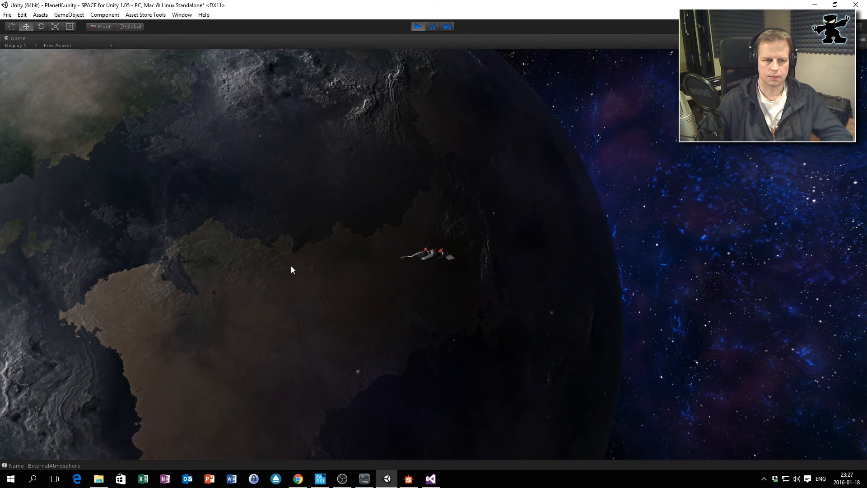
click(417, 27)
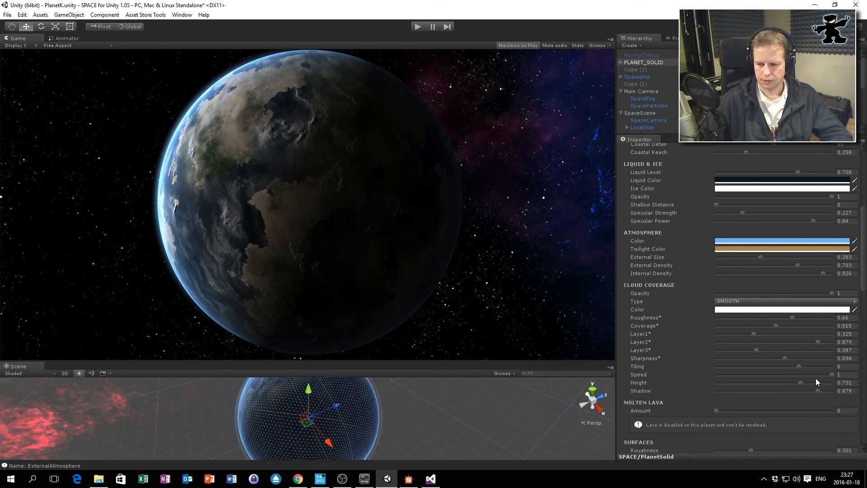
Set the cloud Speed to 0.285 and preview the planet from the spaceship in play mode.
drag(831, 375, 774, 375)
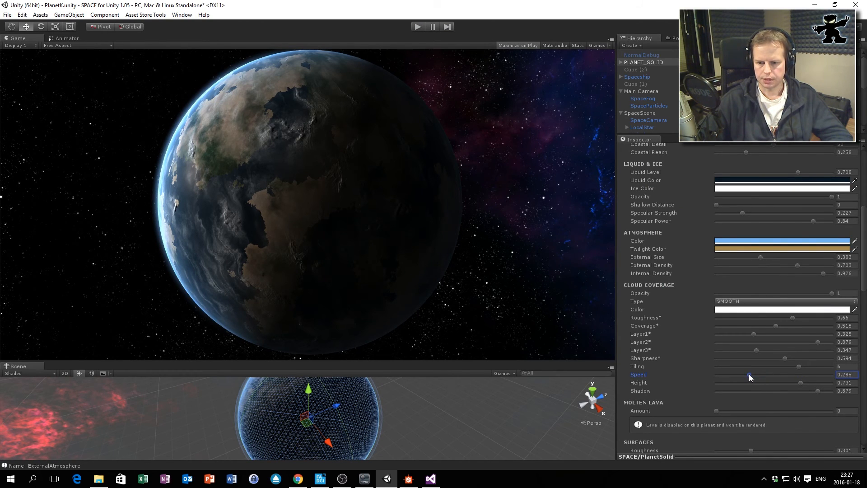
click(417, 27)
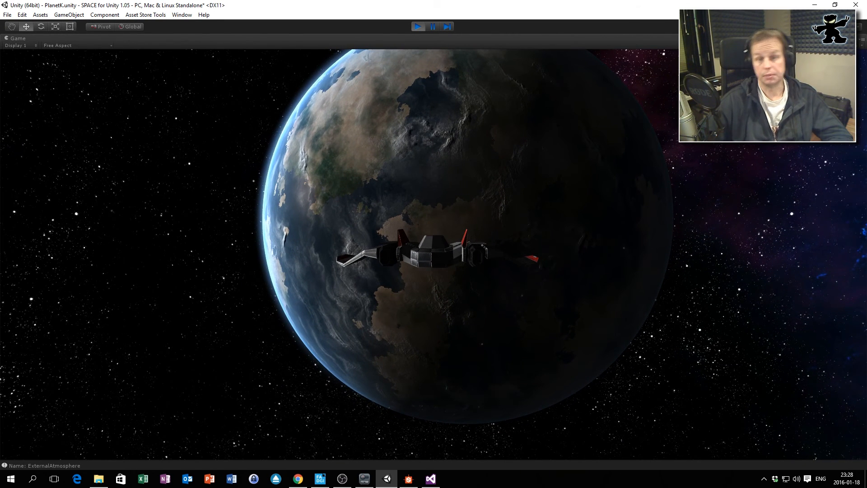
key(ctrl)
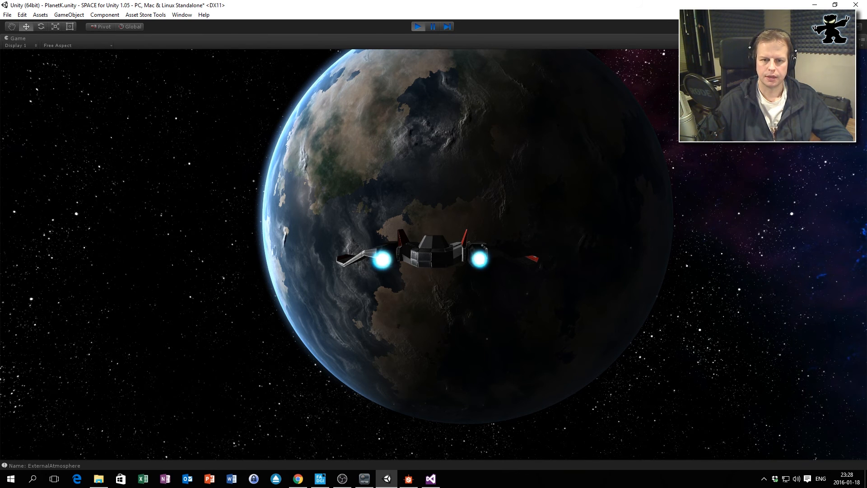
key(Right)
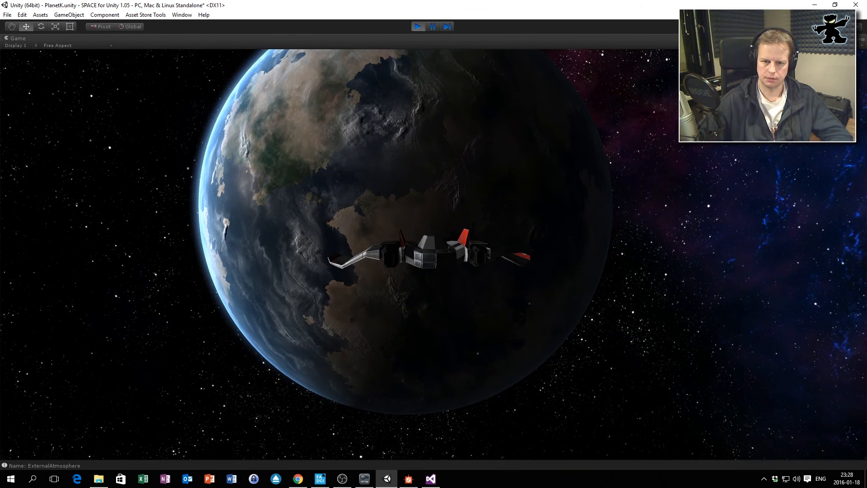
key(Down)
key(ctrl+p)
key(super)
click(418, 26)
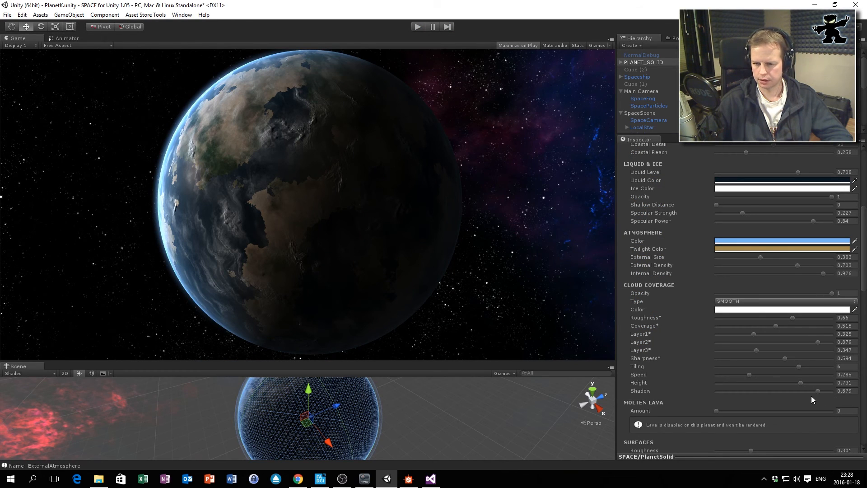
Set the cloud Roughness to 0.746, Layer1 to 0.082, Layer2 to 0.902, Height to 1 and Shadow to 0.648.
mouse_move(801, 383)
mouse_down()
mouse_move(836, 382)
mouse_move(784, 382)
mouse_move(812, 382)
mouse_up()
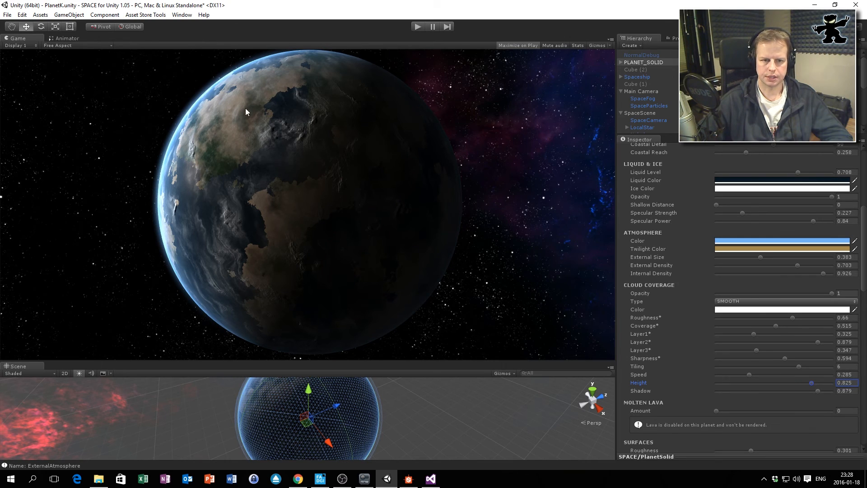
drag(817, 342, 726, 334)
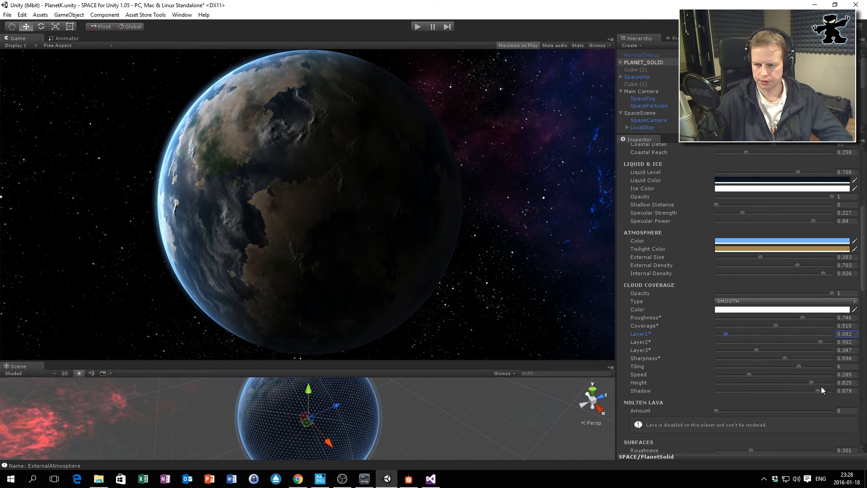
drag(816, 382, 715, 389)
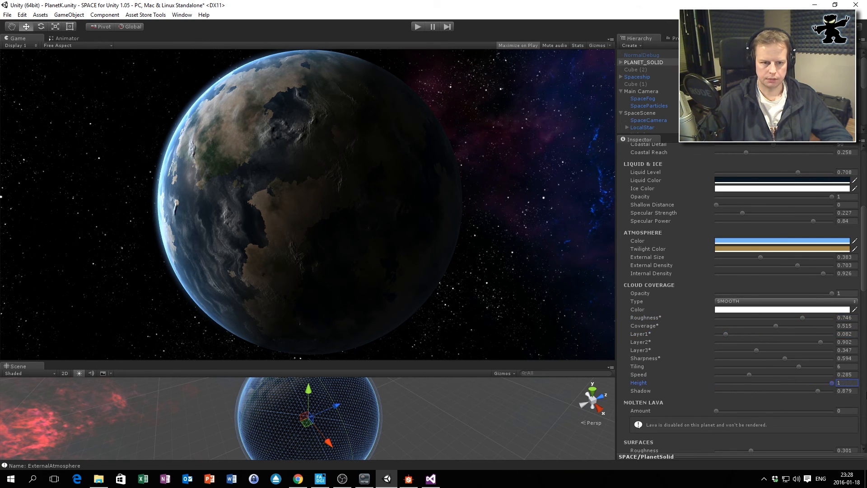
drag(659, 412, 833, 439)
drag(818, 390, 792, 404)
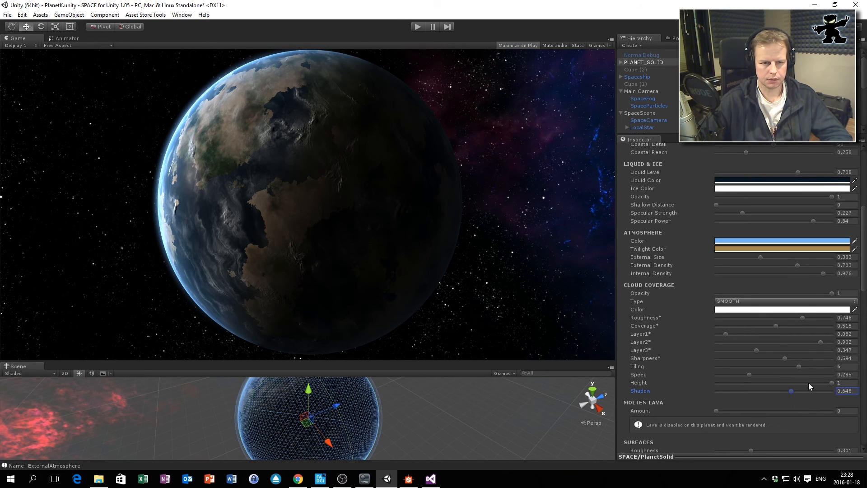
Compare the planet with the cloud Opacity at 0, then set the Opacity to 0.645.
drag(832, 294, 573, 302)
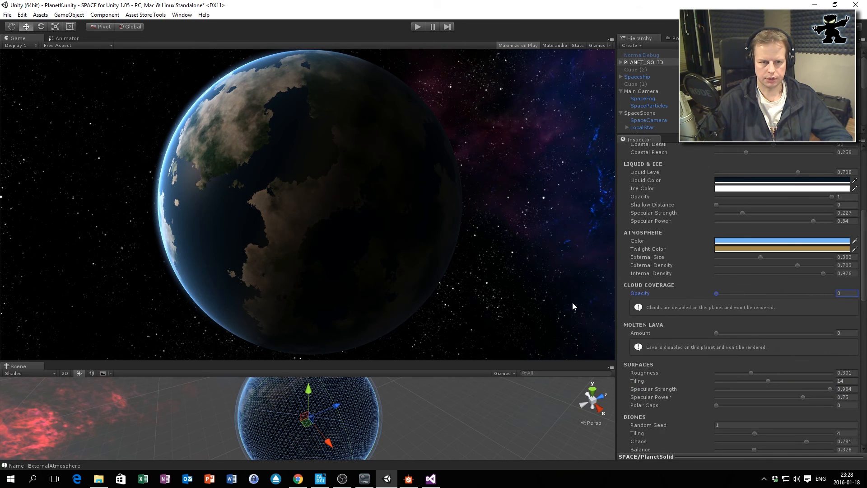
drag(715, 310, 803, 318)
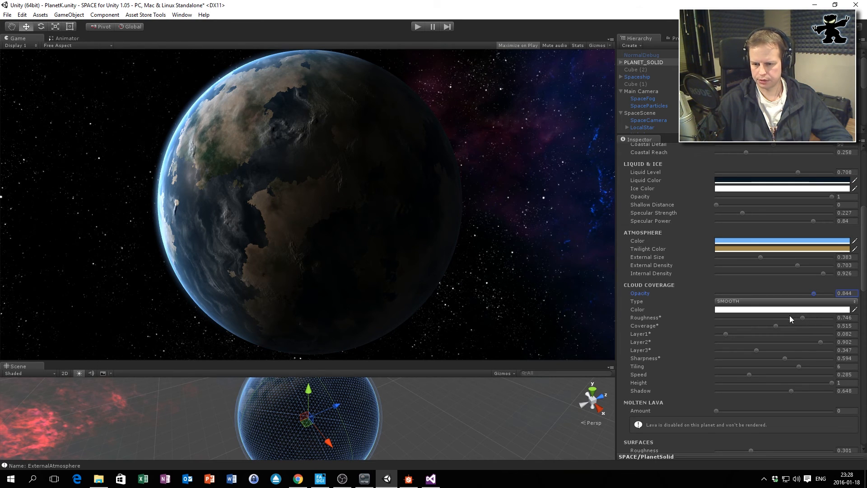
scroll(778, 323, down, 3)
drag(817, 213, 784, 213)
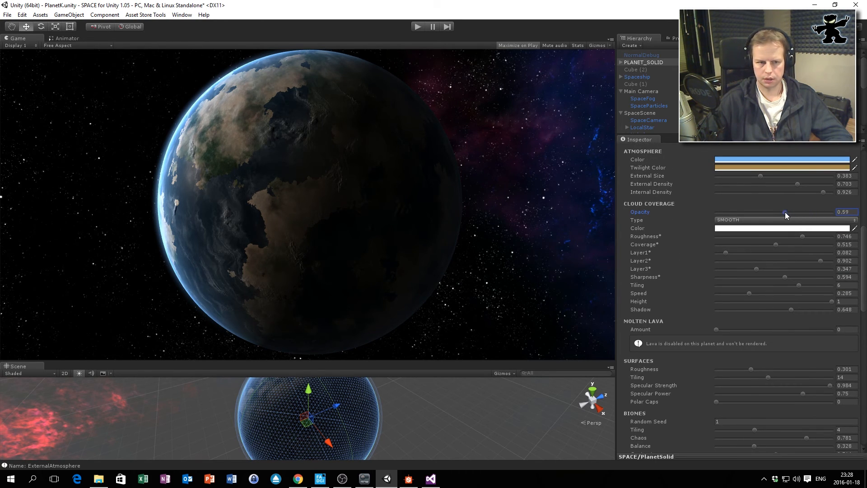
Enable molten lava with Amount 0.008, Complexity 0.574, Frequency 2, Detail 19 and Reach 0.938.
scroll(790, 292, down, 2)
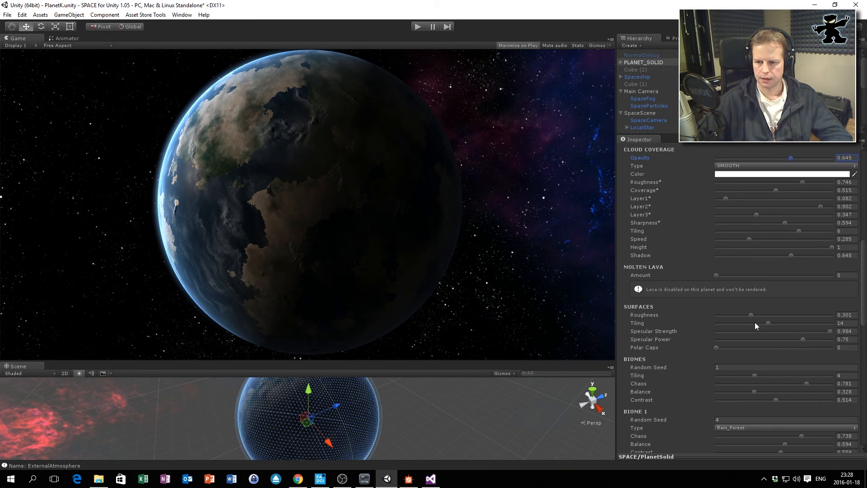
drag(716, 275, 717, 276)
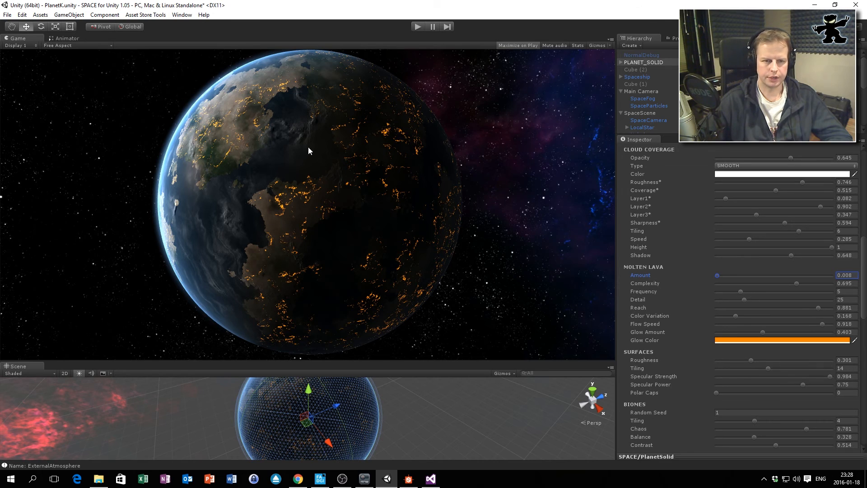
drag(795, 283, 774, 284)
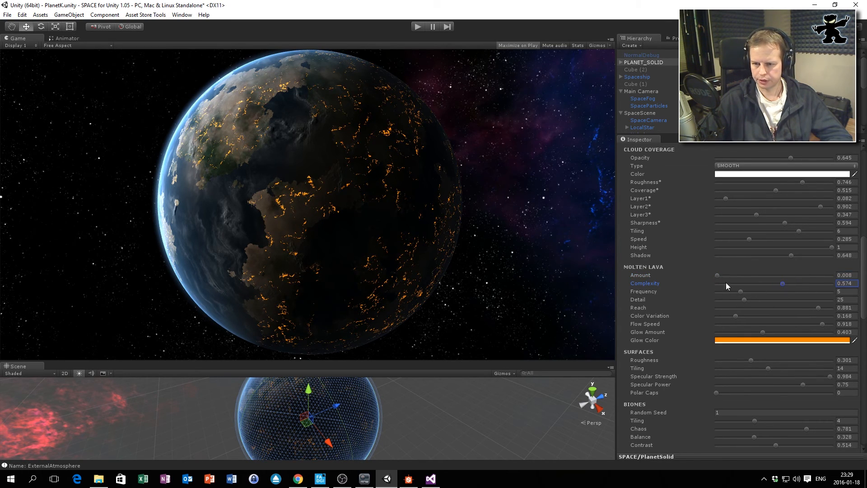
drag(741, 291, 721, 294)
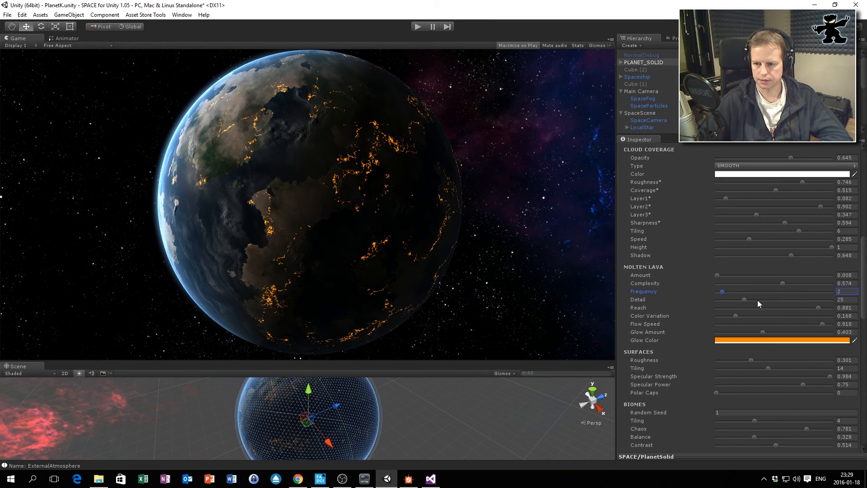
drag(723, 300, 738, 300)
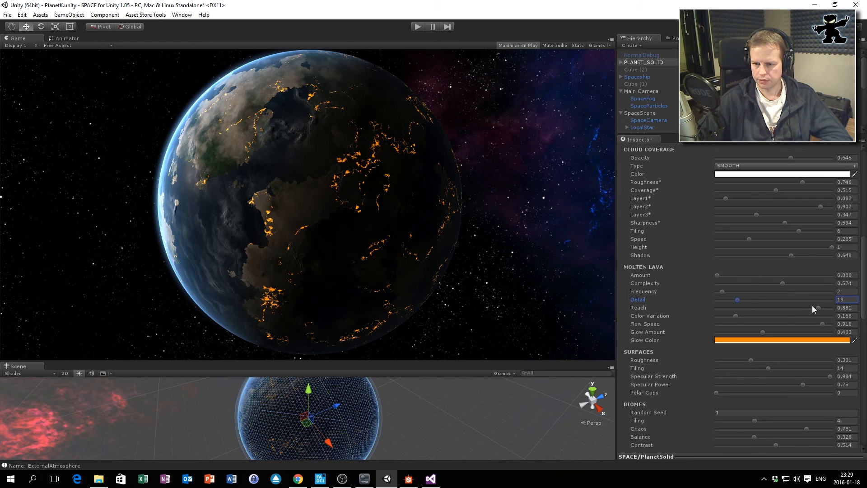
drag(820, 308, 801, 307)
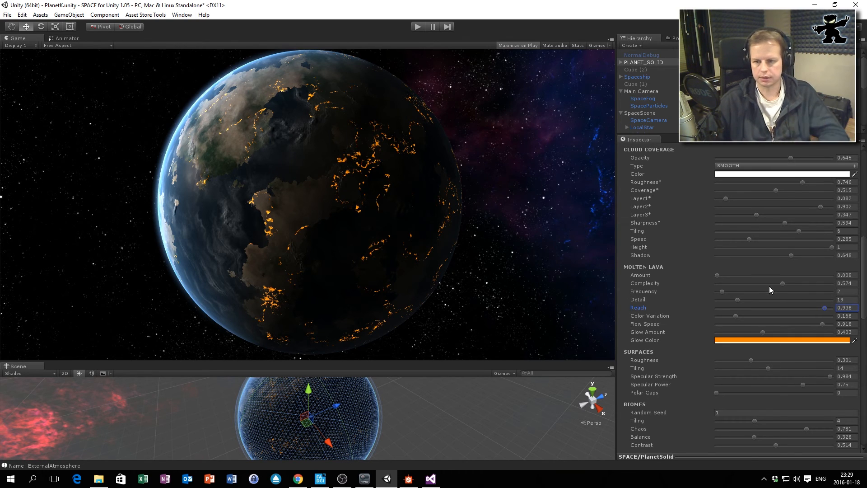
Try lava Complexity 0, Frequency 1 and Detail 1, then set them to 0.656, 5 and 38, with Reach 0.461 and Amount 0.012.
drag(784, 283, 709, 300)
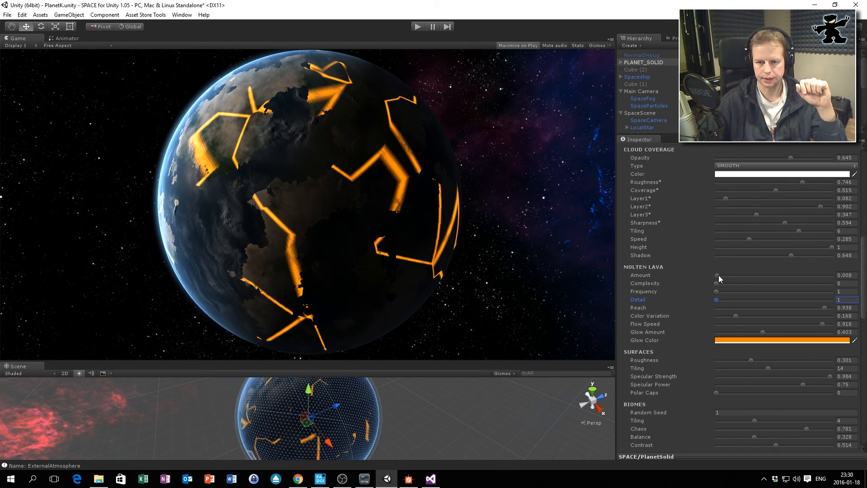
drag(718, 292, 798, 282)
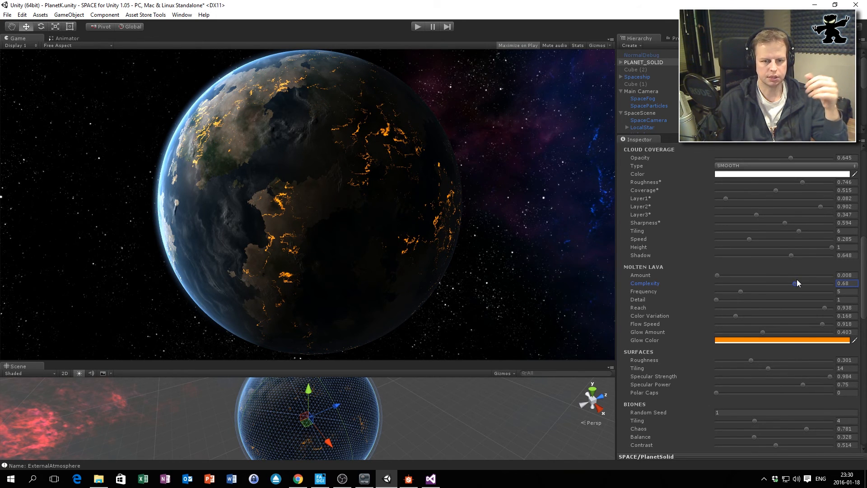
drag(800, 280, 795, 281)
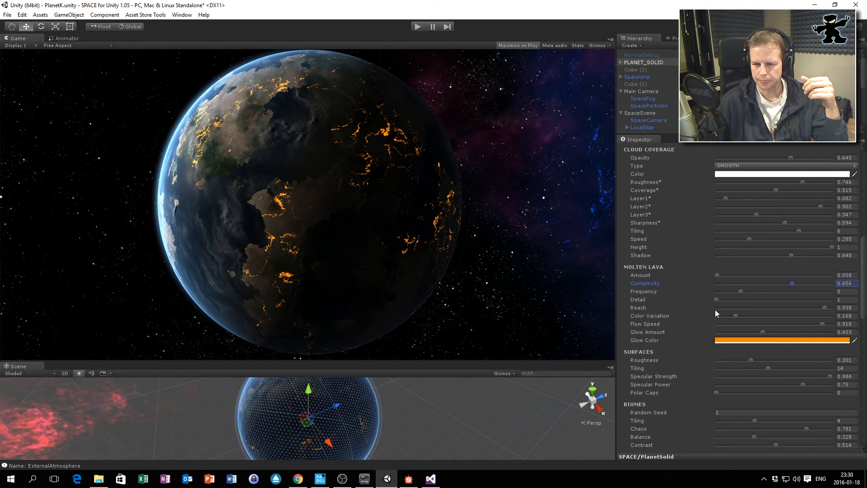
drag(717, 299, 772, 312)
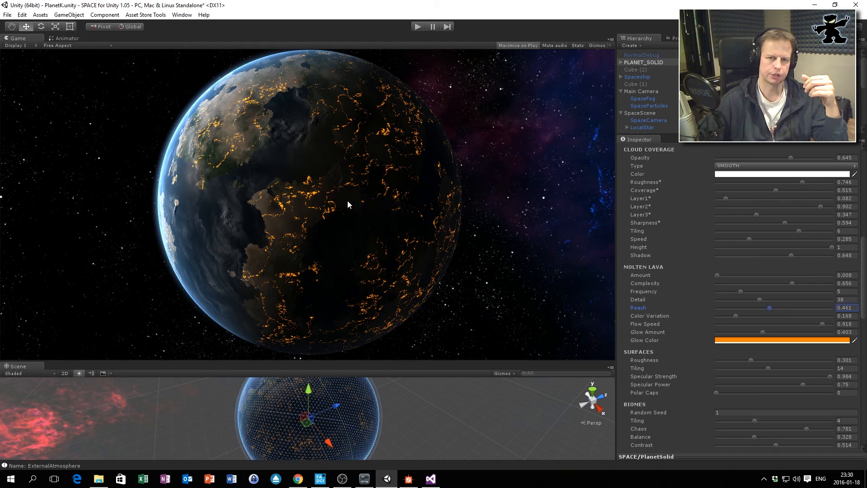
mouse_move(718, 274)
mouse_down()
mouse_move(710, 272)
mouse_move(718, 273)
mouse_up()
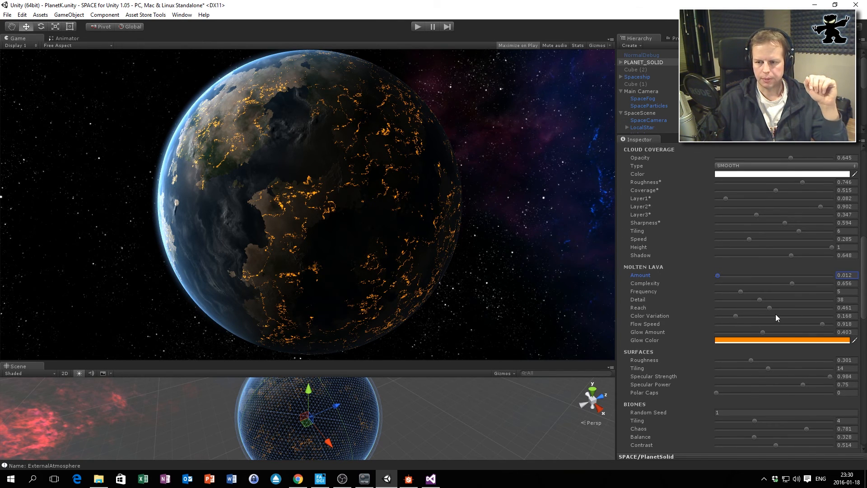
Try denser lava with Amount 0.11, Complexity 0.812, Frequency 9 and Detail 18.
drag(792, 283, 811, 290)
drag(741, 292, 729, 275)
click(717, 276)
click(776, 292)
drag(775, 291, 764, 291)
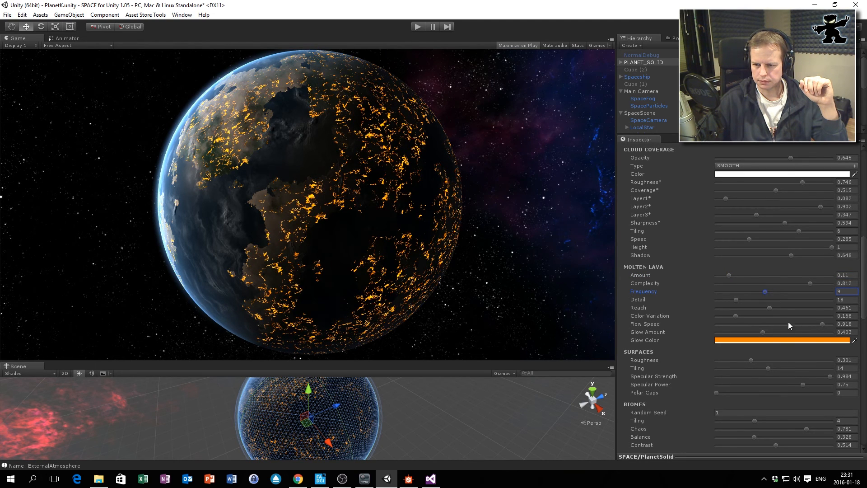
Set the lava Glow Amount to 0.282, Reach to 0.008, Amount to 0.001, Frequency to 4, Detail to 71 and Complexity to 0.668.
drag(761, 332, 718, 309)
mouse_move(810, 283)
mouse_down()
mouse_move(736, 291)
mouse_move(822, 295)
mouse_up()
drag(730, 275, 717, 276)
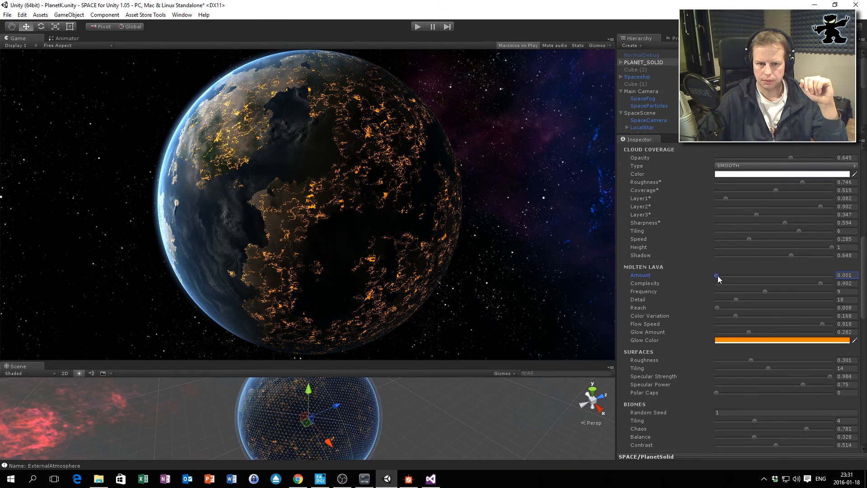
drag(761, 293, 794, 283)
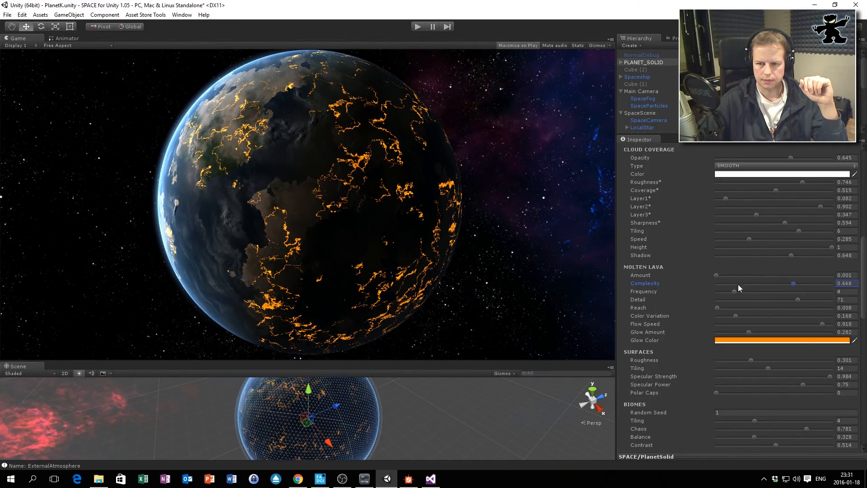
Try the molten lava Amount at 1, then at 0.019 with Complexity 0.649.
drag(719, 277, 832, 277)
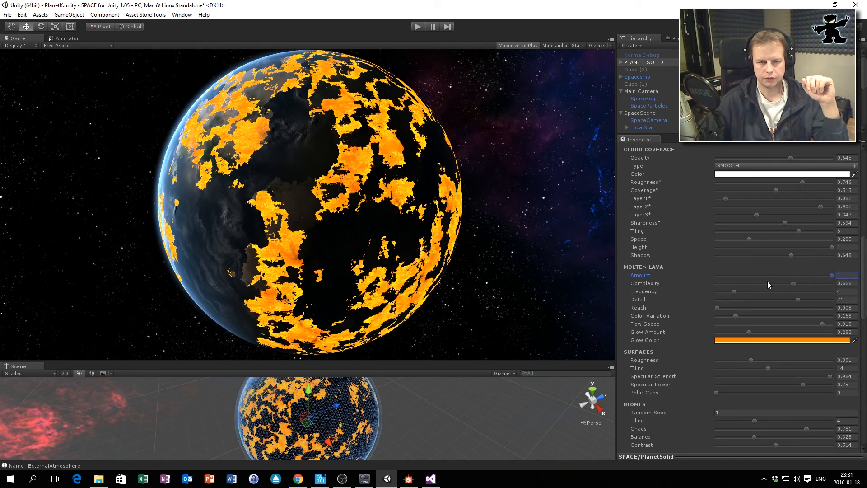
drag(793, 283, 717, 283)
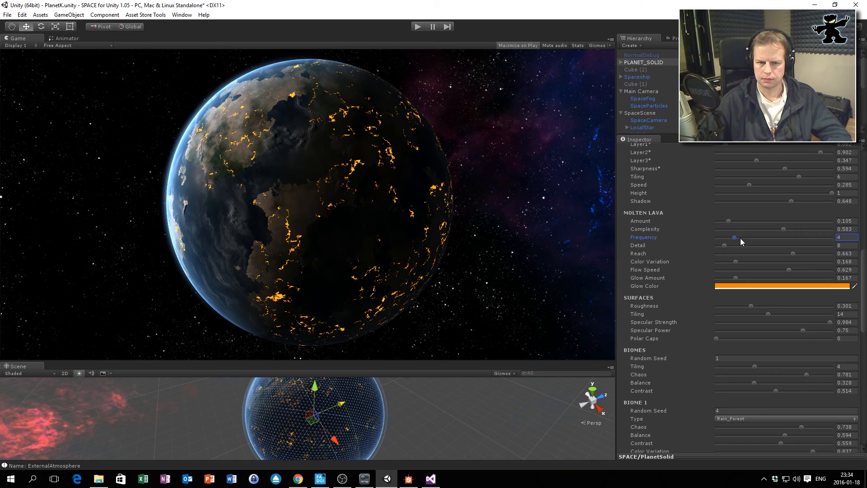
mouse_move(778, 231)
mouse_down()
mouse_move(733, 232)
mouse_move(791, 231)
mouse_up()
drag(728, 221, 722, 221)
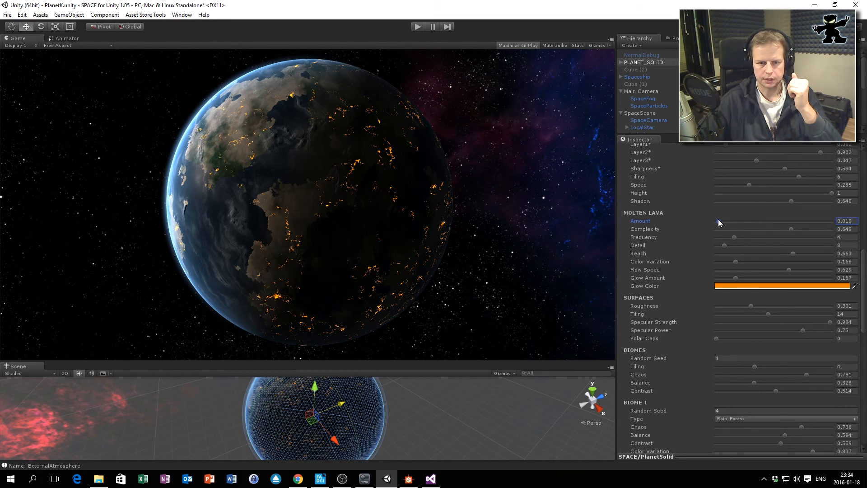
Set the molten lava Amount to 0.015, Complexity to 0.574, Detail to 5 and Reach to 0.633.
drag(719, 223, 717, 221)
mouse_move(792, 229)
mouse_down()
mouse_move(758, 230)
mouse_move(784, 229)
mouse_up()
drag(725, 246, 721, 247)
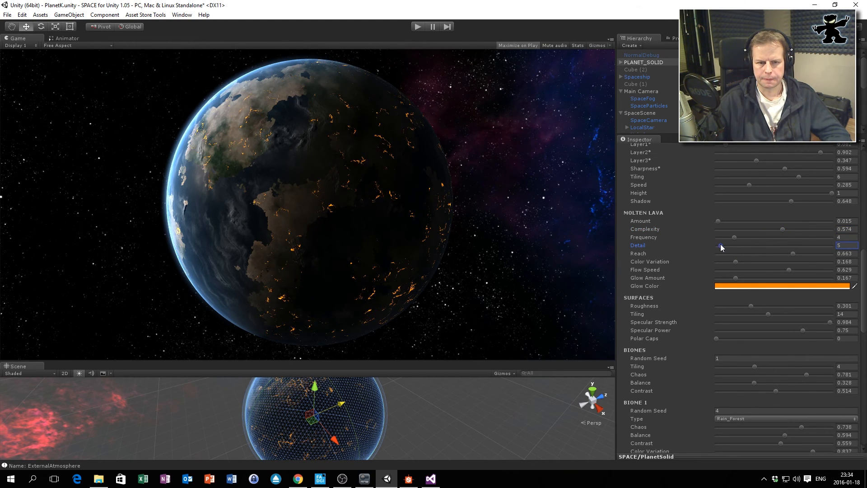
drag(790, 254, 786, 254)
Play the scene, fly the spaceship close to the planet to examine the thin lava streams, and stop playback.
click(415, 28)
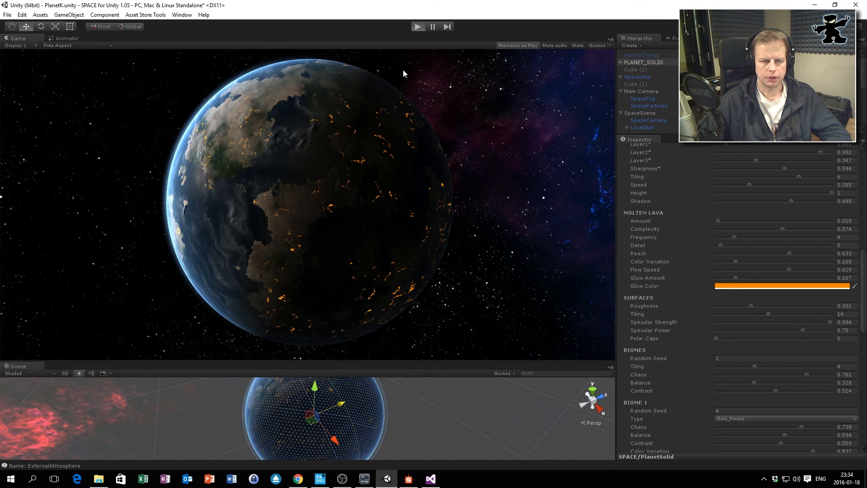
key(ctrl)
key(Right)
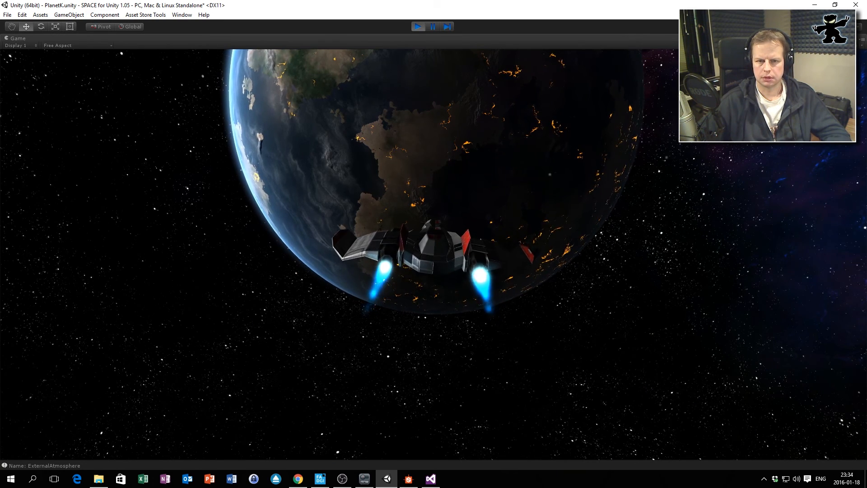
key(Down)
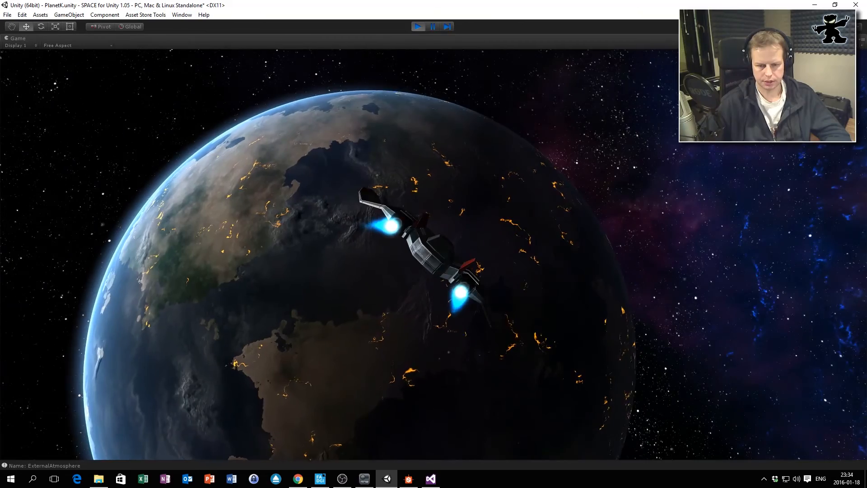
key(Down)
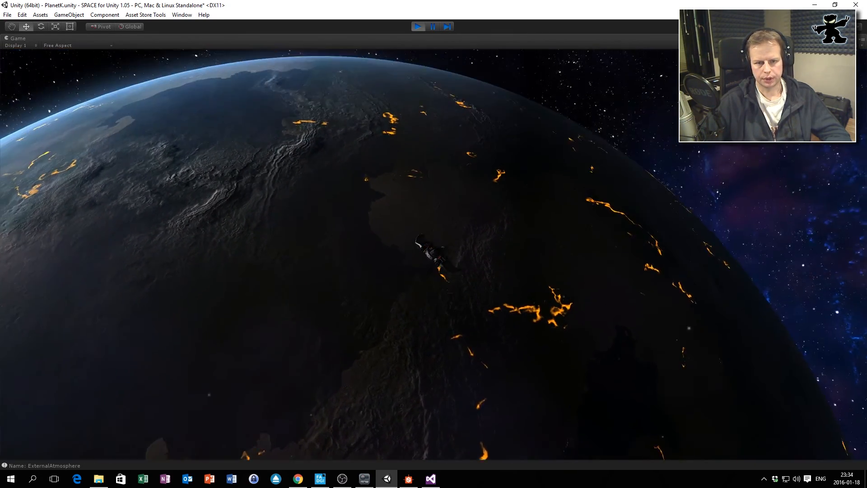
key(super)
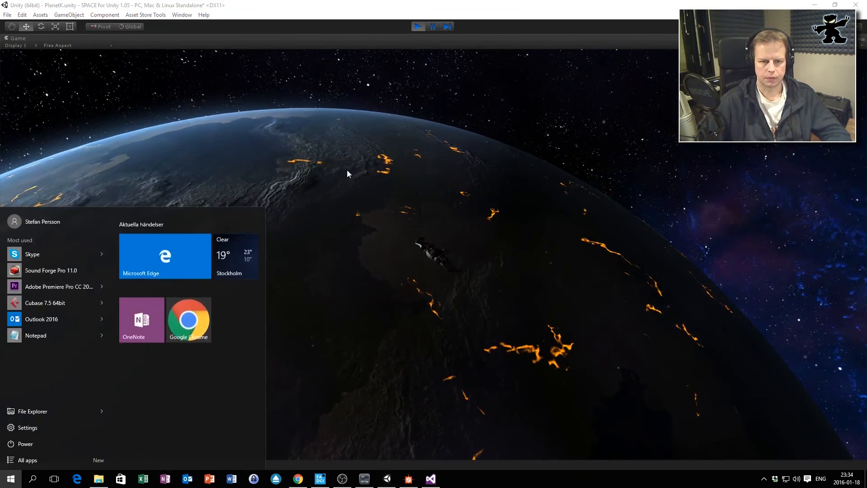
click(342, 105)
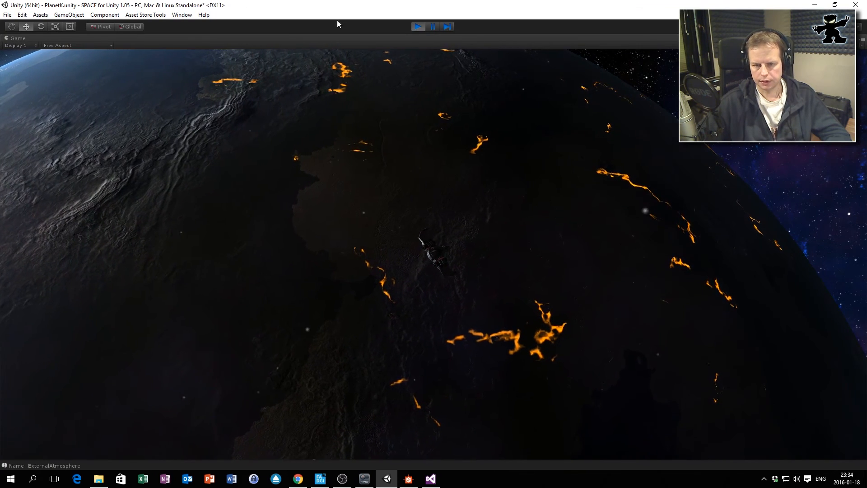
click(420, 27)
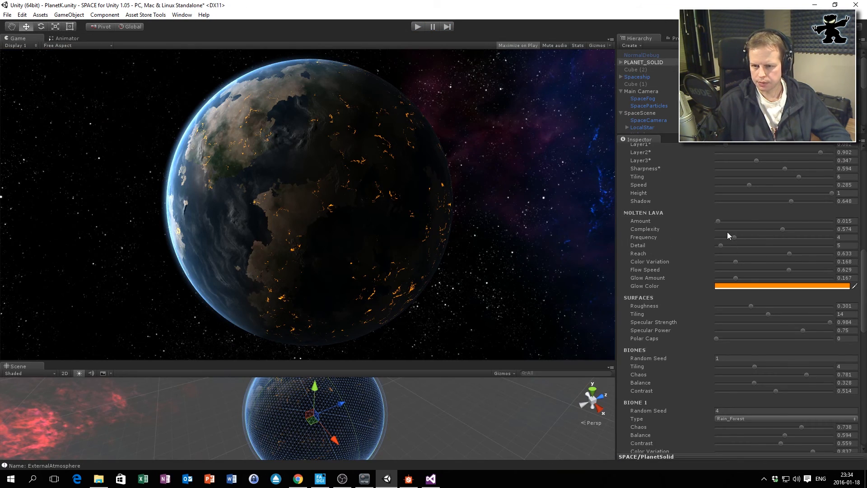
Try the molten lava Amount at 0.242 and inspect the wider lava from the spaceship during a play test.
mouse_move(739, 222)
mouse_down()
mouse_move(728, 219)
mouse_move(745, 217)
mouse_up()
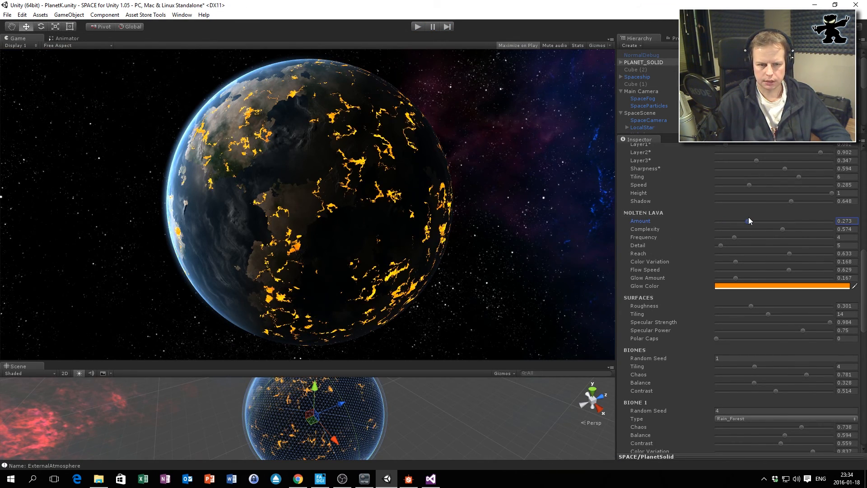
click(419, 26)
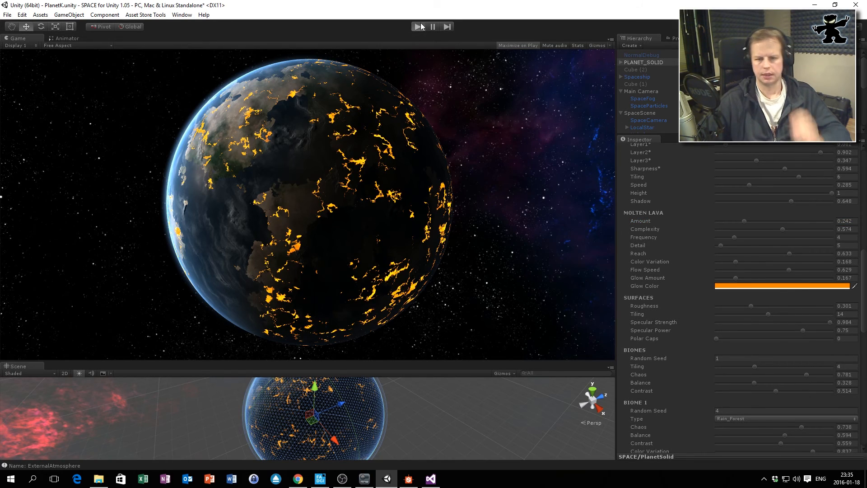
key(Right)
key(ctrl)
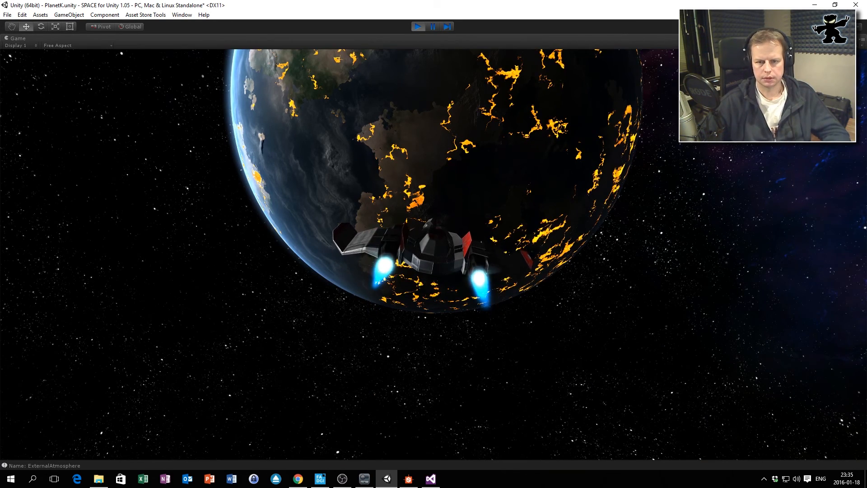
key(Down)
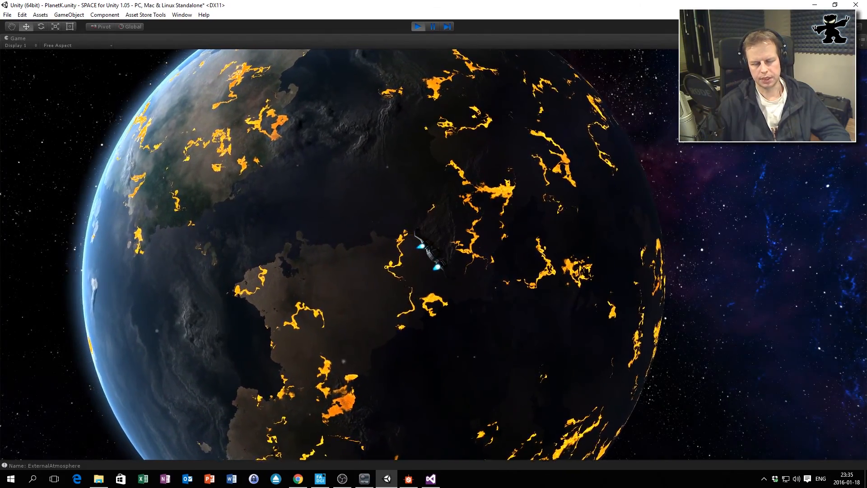
key(Up)
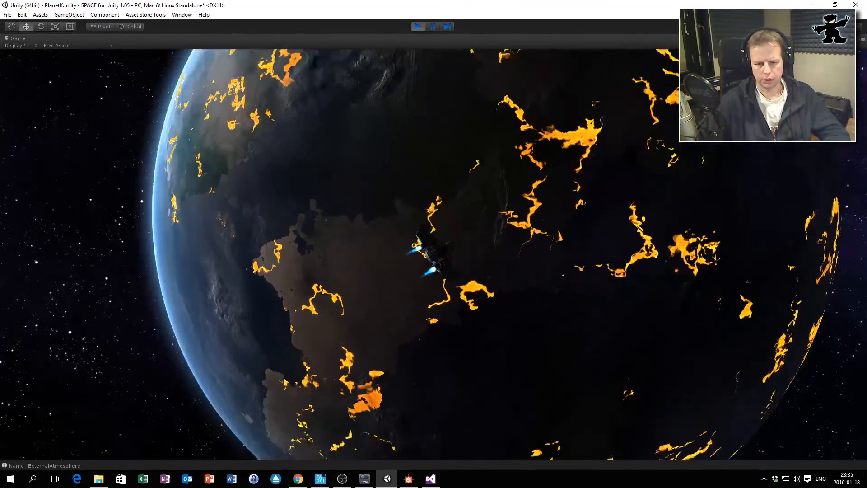
key(Down)
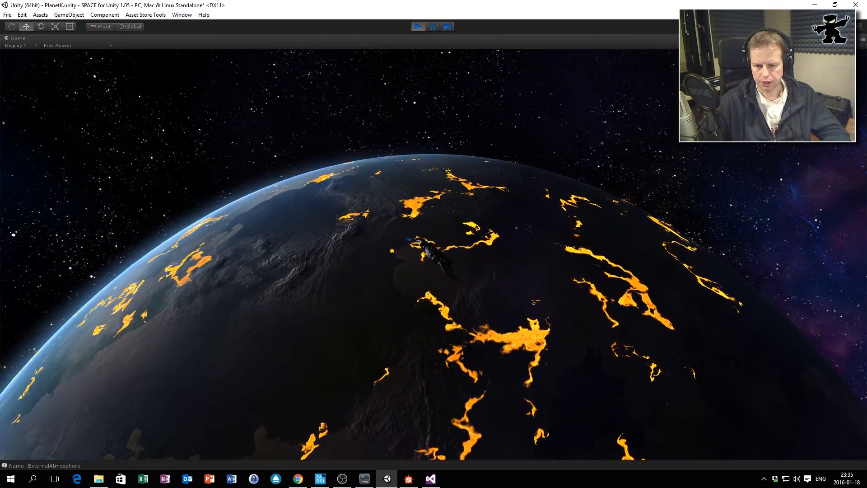
key(Up)
key(Up)
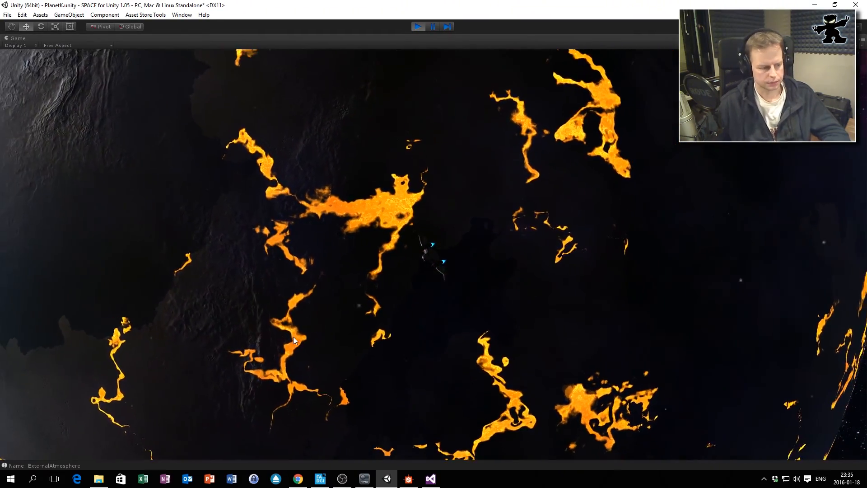
drag(323, 336, 400, 282)
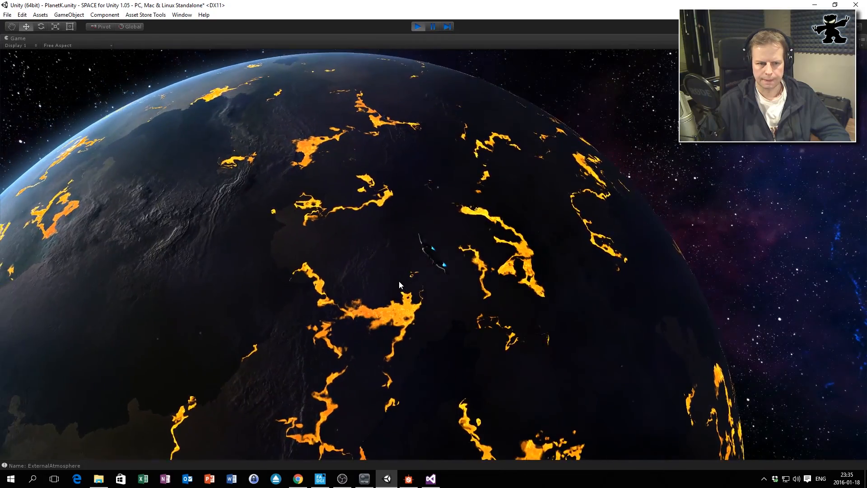
key(w)
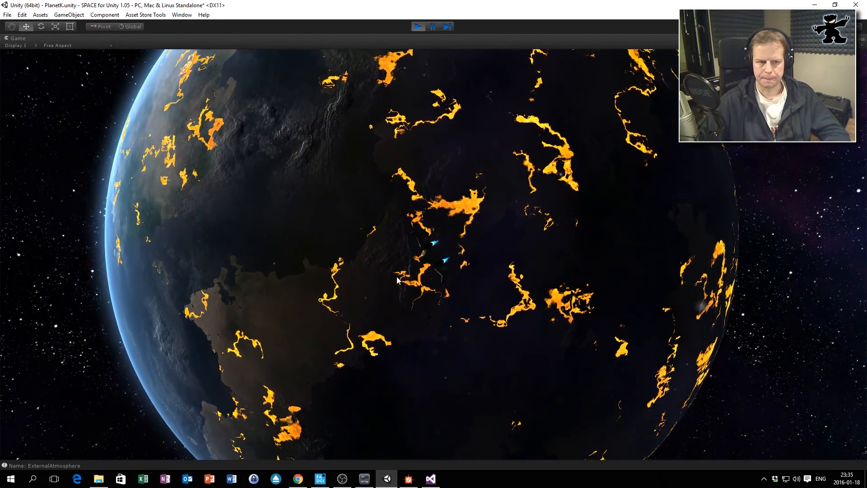
click(417, 26)
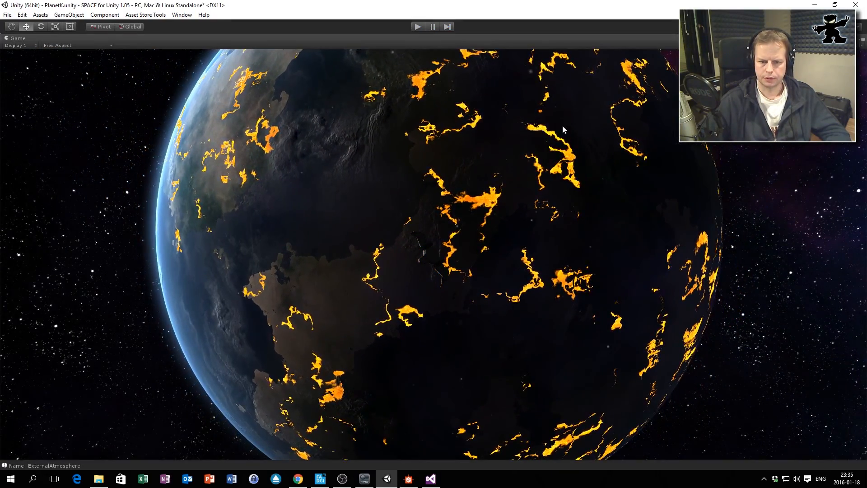
Set the molten lava Amount to 0.039 and the Surfaces Roughness to 0.903.
drag(735, 221, 721, 221)
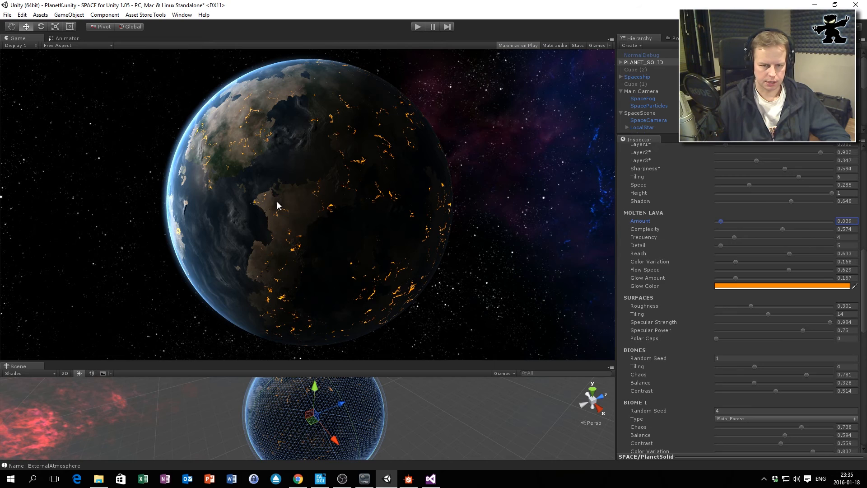
drag(751, 306, 798, 307)
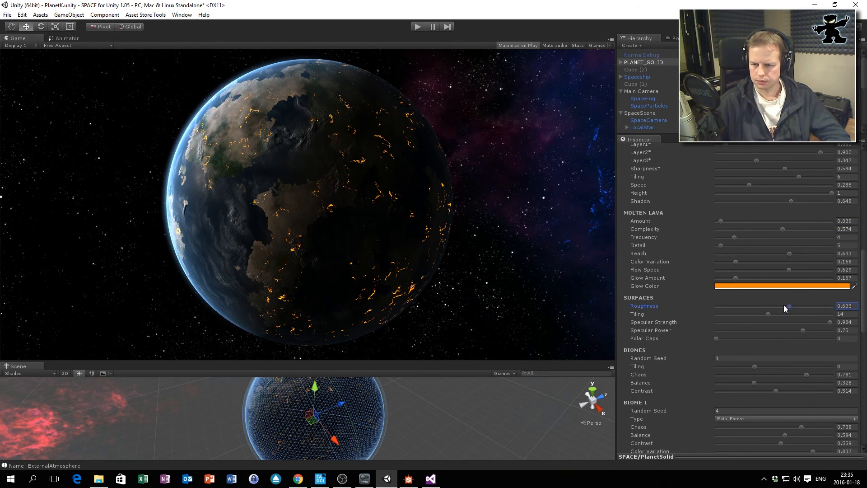
drag(726, 311, 850, 315)
drag(791, 312, 809, 313)
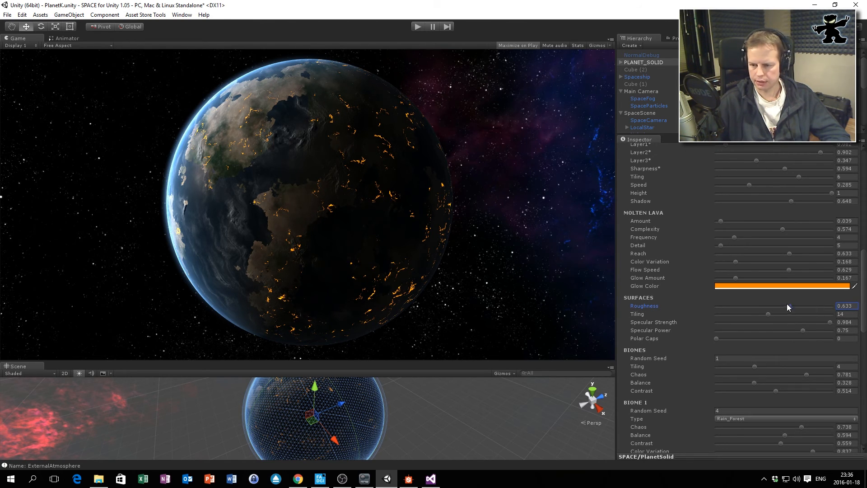
drag(791, 305, 820, 306)
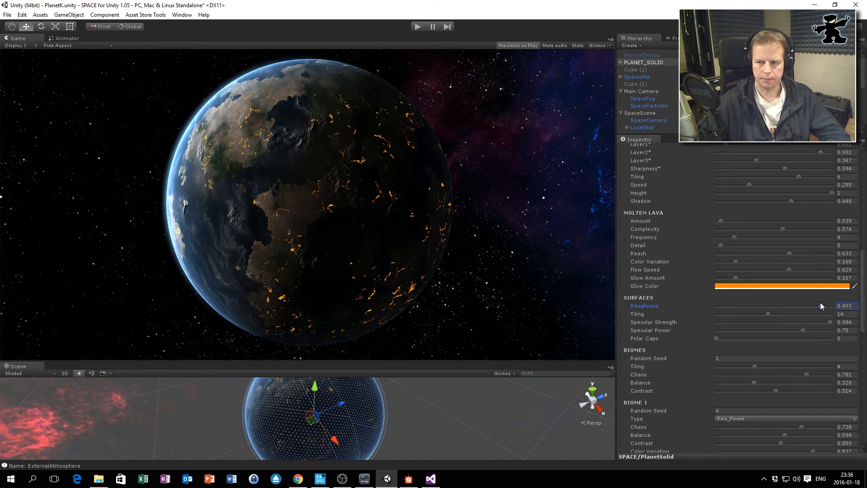
Set the cloud coverage Roughness to 0.285.
scroll(682, 241, up, 3)
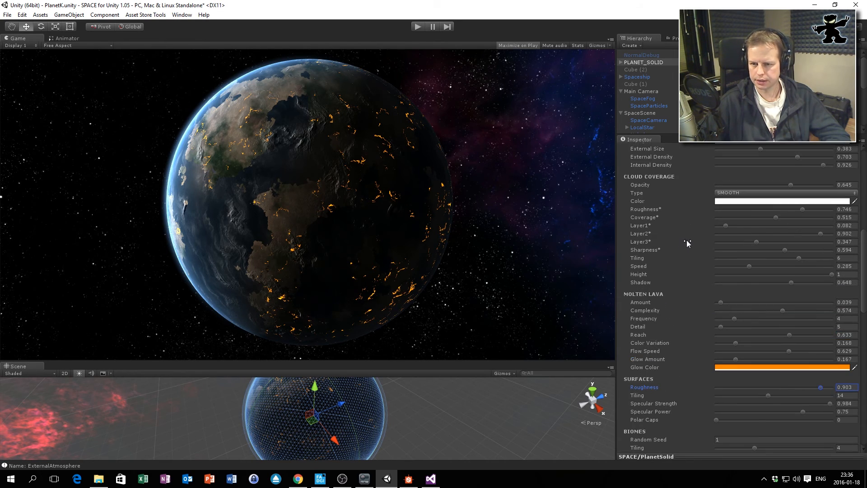
drag(803, 209, 739, 213)
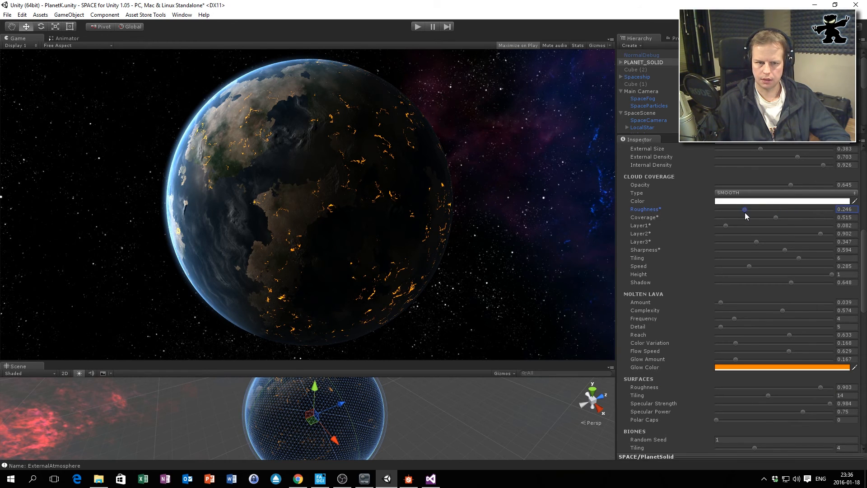
Try the Surfaces Tiling at 13, 30 and 1, and set it to 23.
scroll(743, 280, down, 4)
scroll(734, 187, up, 2)
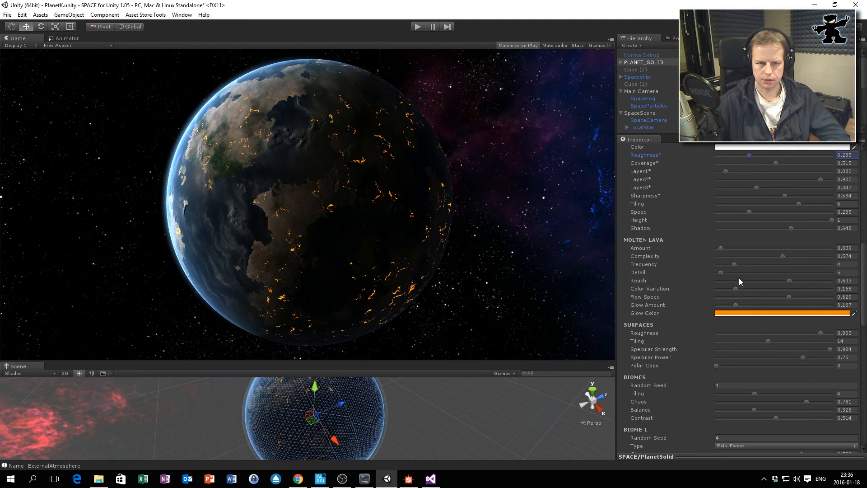
scroll(737, 281, down, 5)
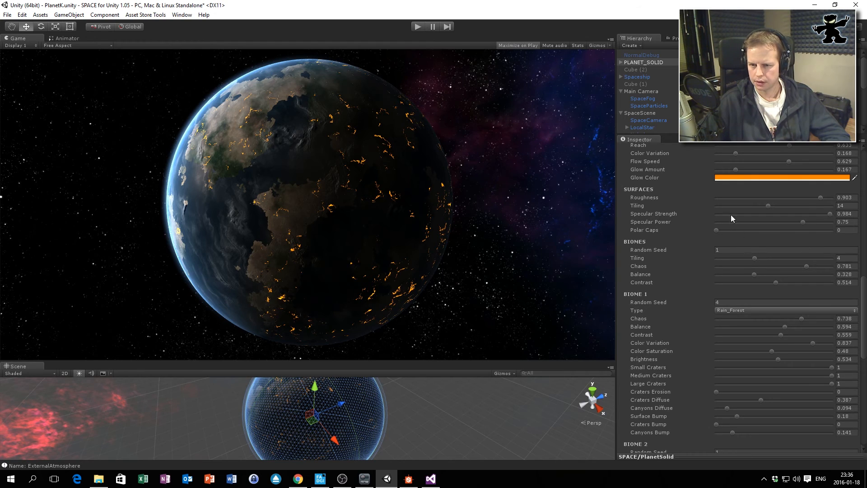
drag(771, 206, 765, 206)
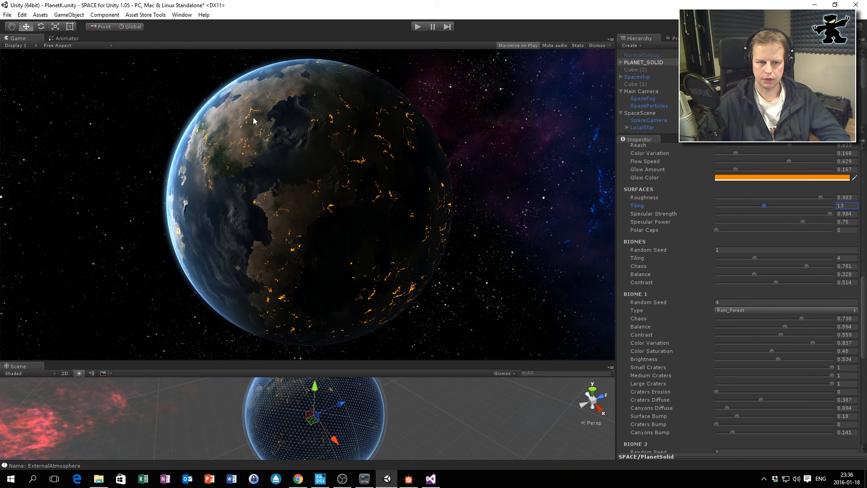
drag(763, 205, 864, 210)
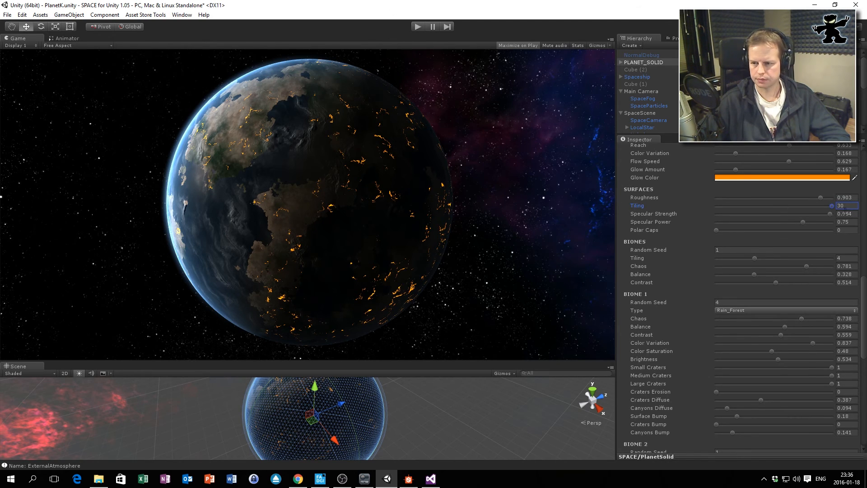
drag(830, 205, 692, 210)
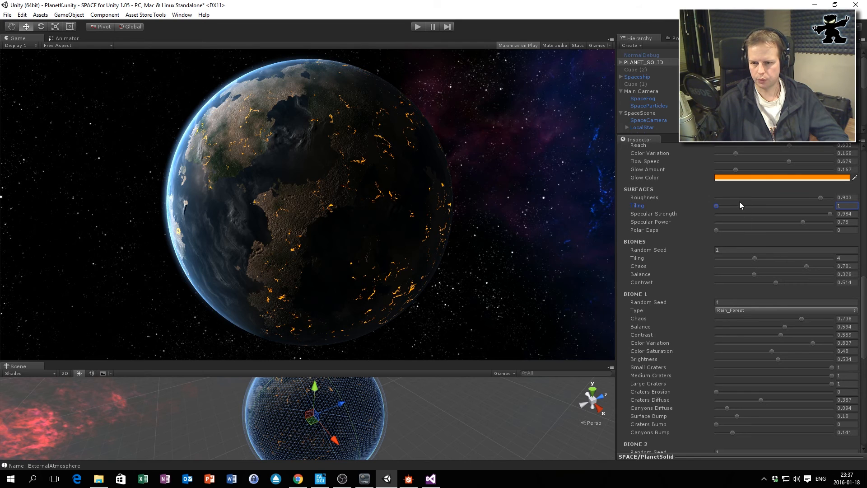
drag(720, 206, 802, 207)
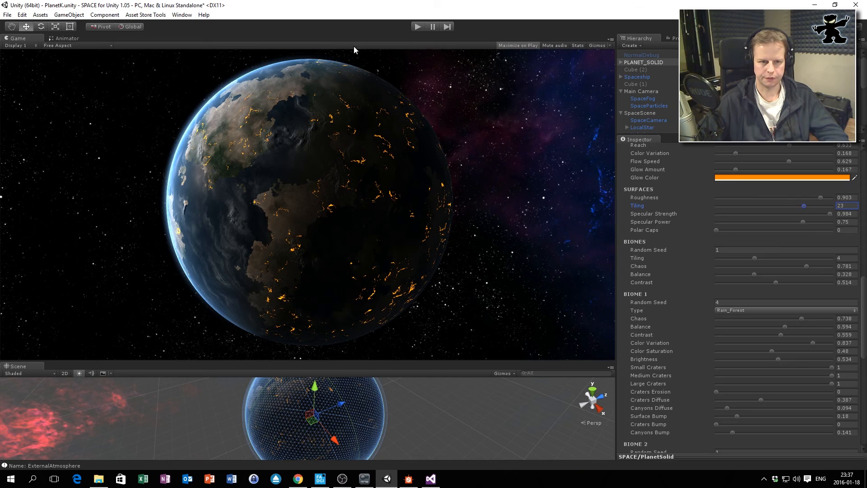
Play test the scene and inspect the retiled planet surface from the spaceship, then review the planet's biome settings.
click(420, 27)
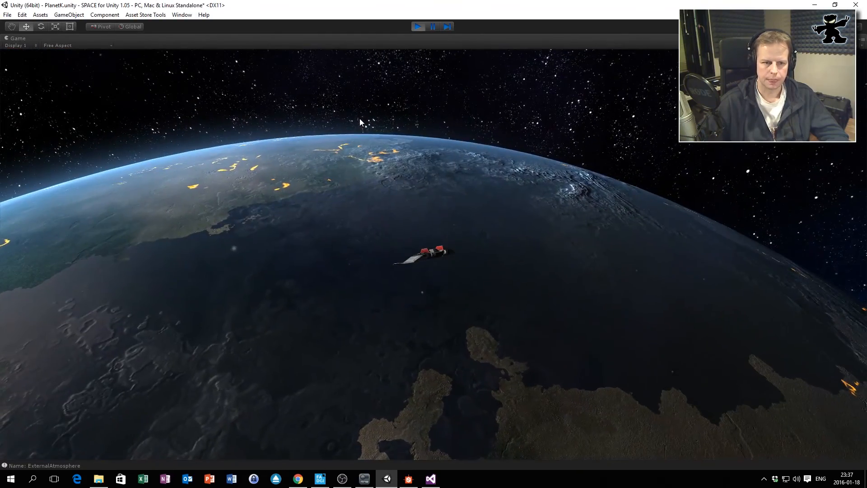
click(359, 118)
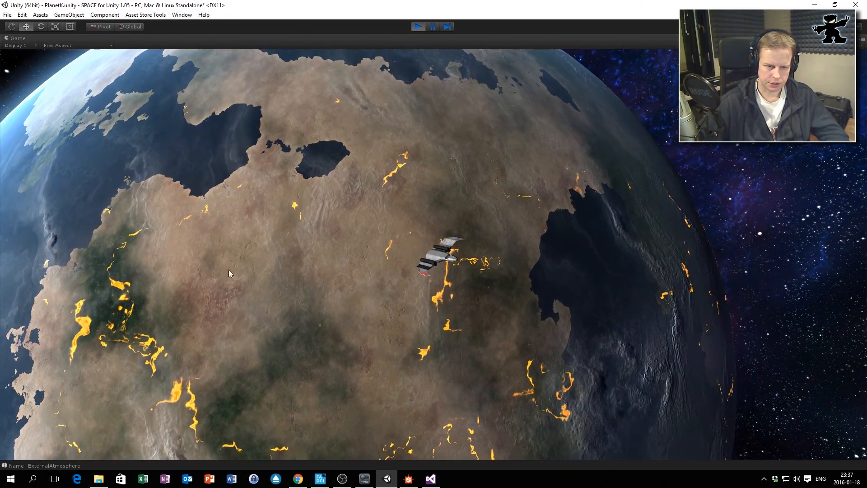
click(417, 26)
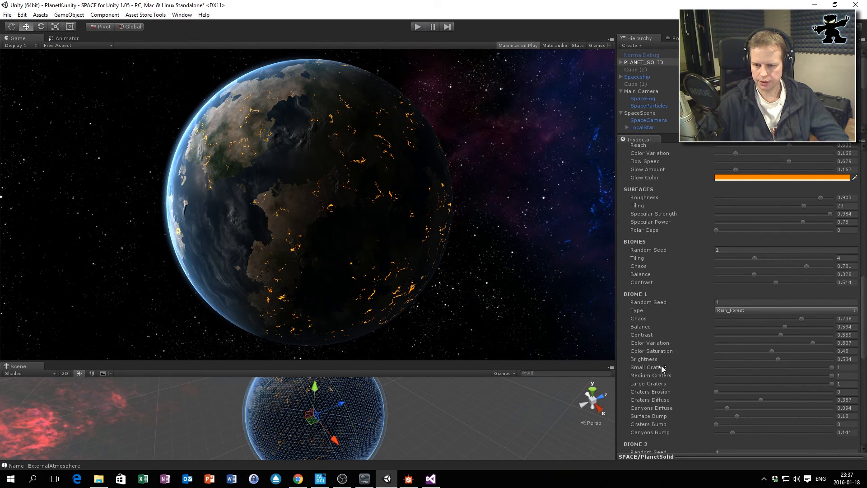
scroll(661, 366, down, 3)
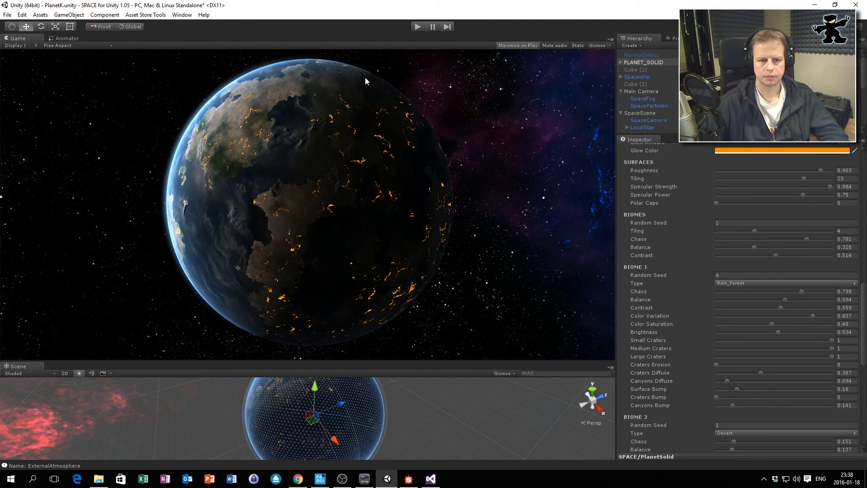
Switch to Substance Designer, open the Biome_Desert graph and close the 3D preview to enlarge the 2D one.
click(409, 478)
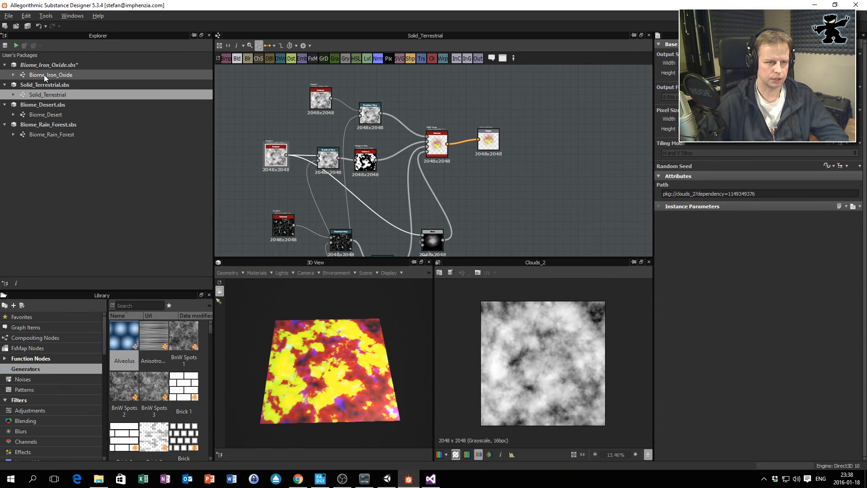
click(61, 115)
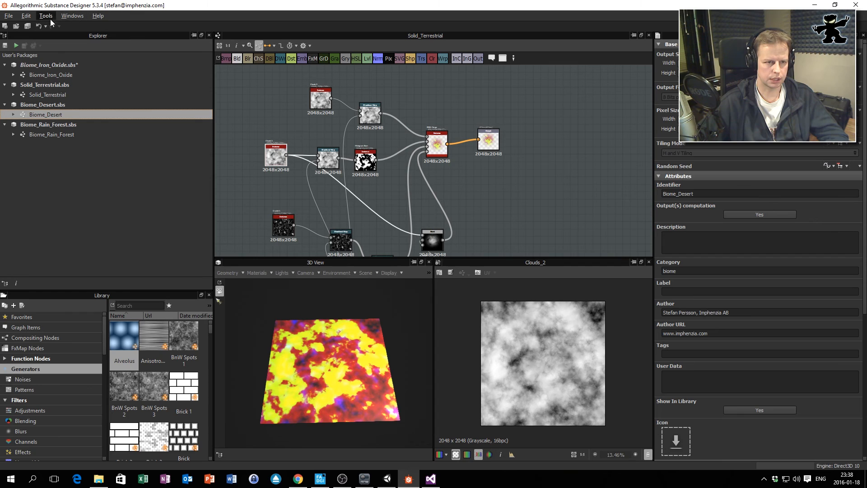
double_click(37, 115)
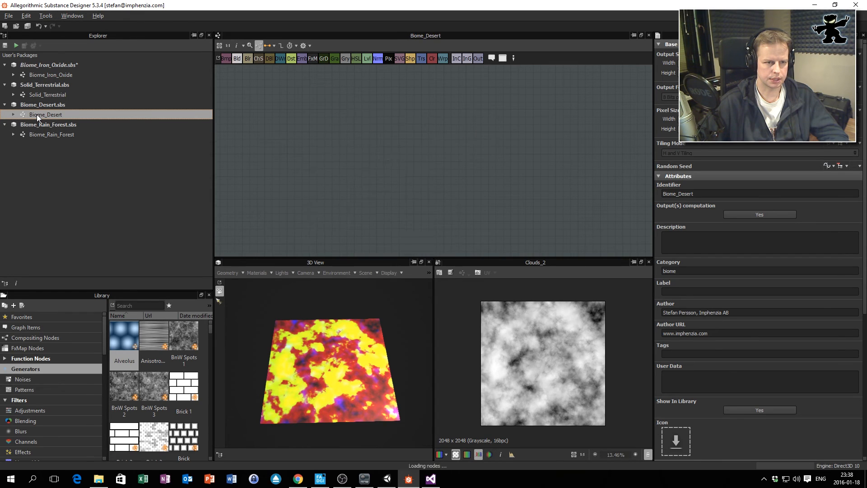
click(429, 261)
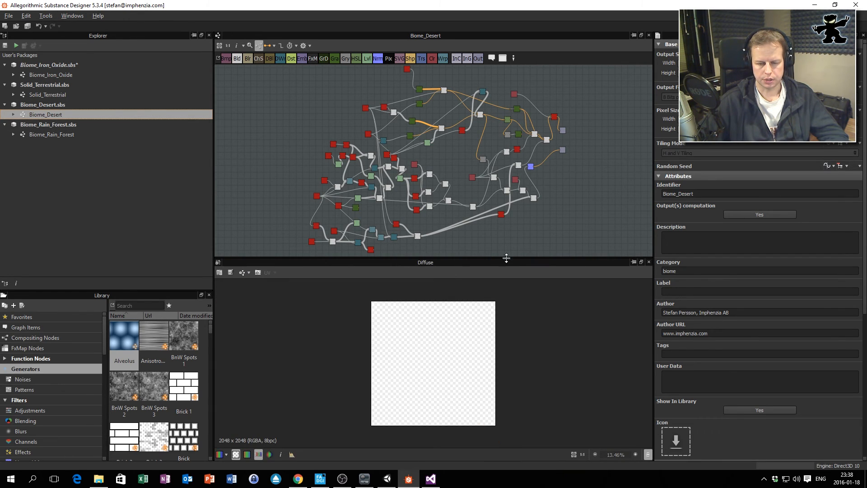
Preview the texture of the last Blend node in the Biome_Desert graph up close.
click(546, 142)
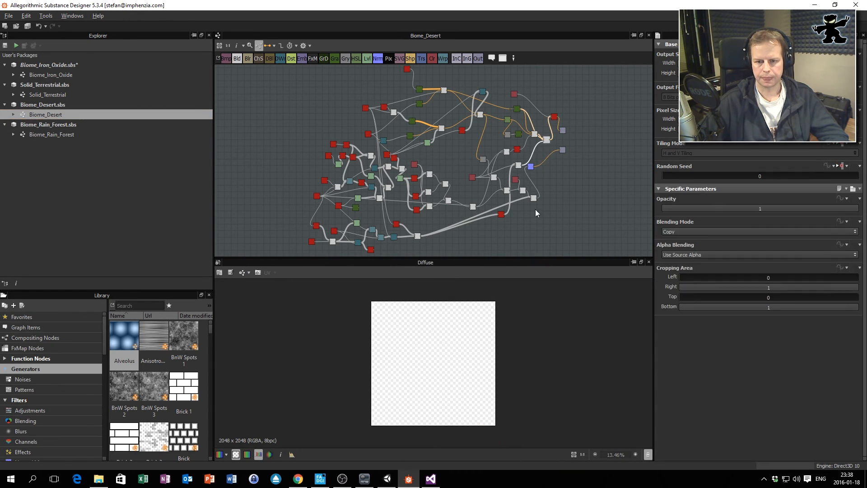
double_click(548, 140)
scroll(430, 400, up, 8)
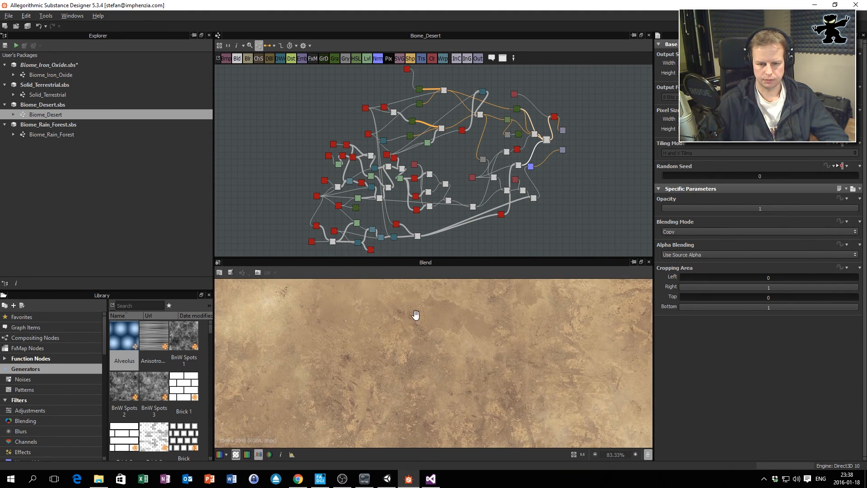
Find the Grunge_map_013 source node in the desert graph and preview its full pattern.
scroll(361, 177, up, 6)
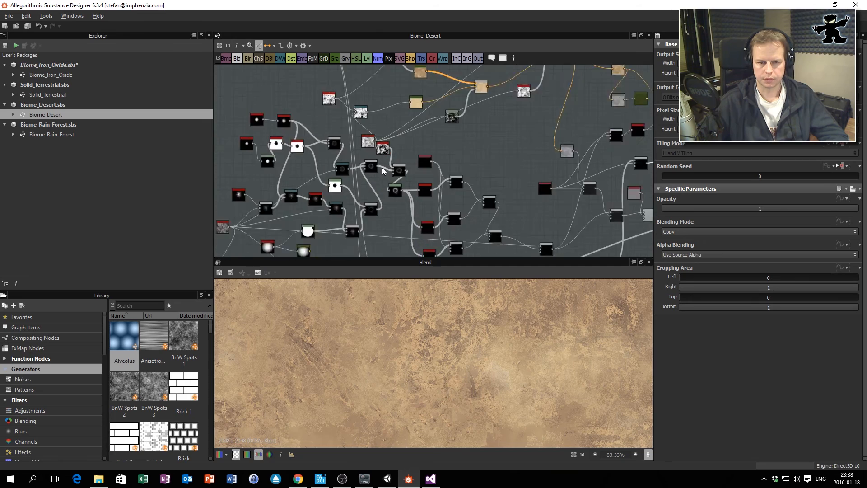
scroll(305, 197, down, 4)
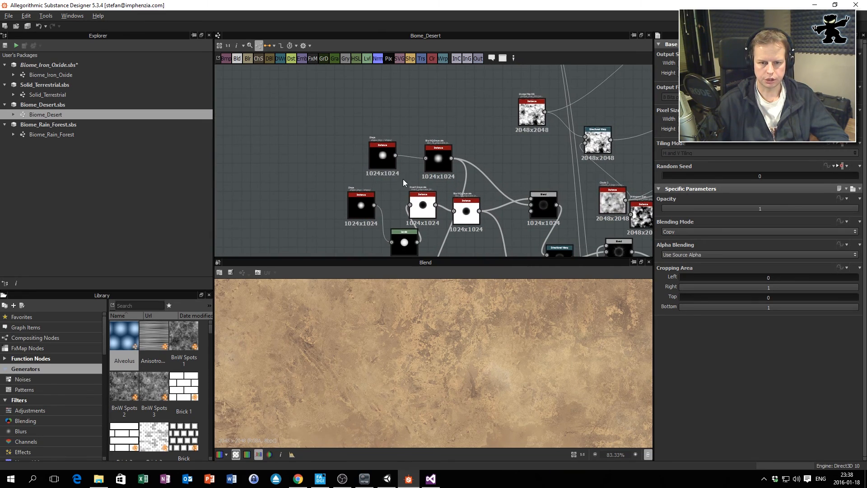
scroll(265, 137, up, 3)
double_click(284, 121)
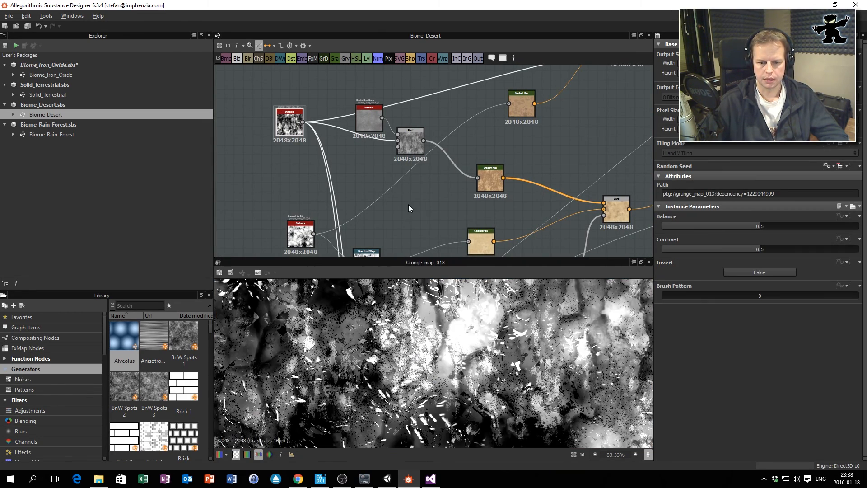
scroll(405, 332, down, 4)
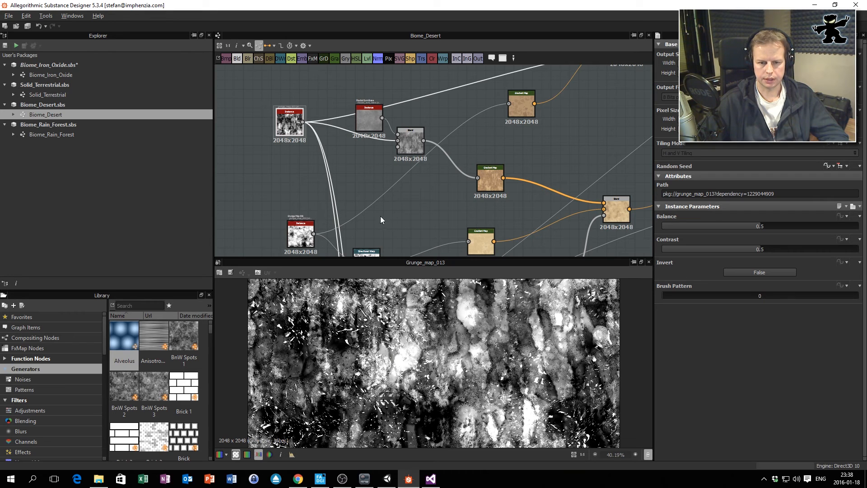
Preview the Grunge_map_001 node and the grayscale Blend node fed by Grunge_map_013.
middle_drag(326, 214, 337, 175)
double_click(307, 189)
middle_drag(487, 118, 432, 145)
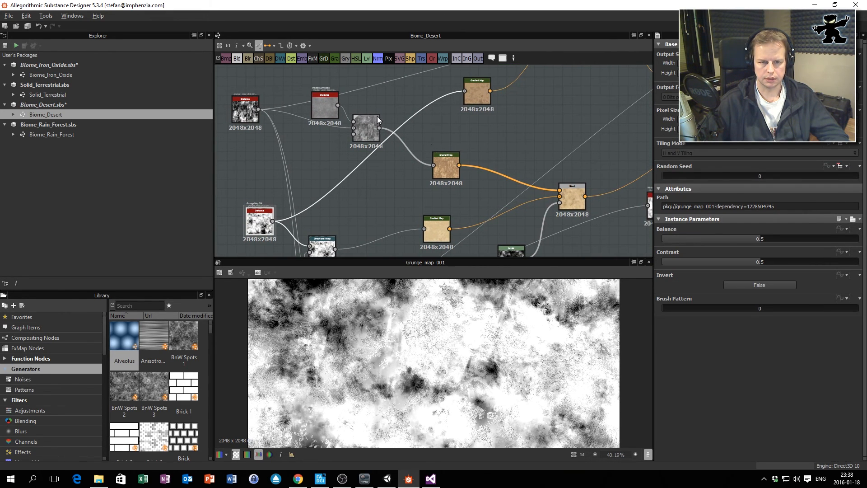
double_click(374, 135)
Preview the Directional Warp node and the brown Gradient Map node fed by the grayscale Blend.
middle_drag(315, 265, 311, 204)
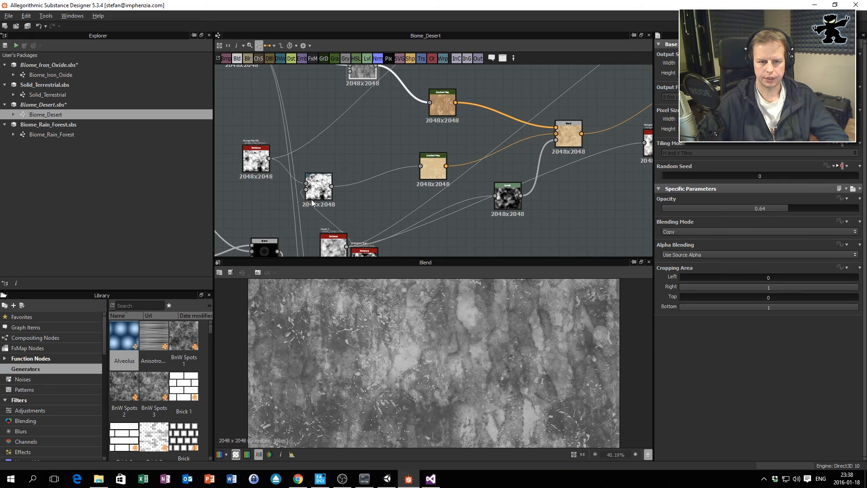
double_click(314, 194)
middle_drag(514, 111, 376, 173)
double_click(302, 167)
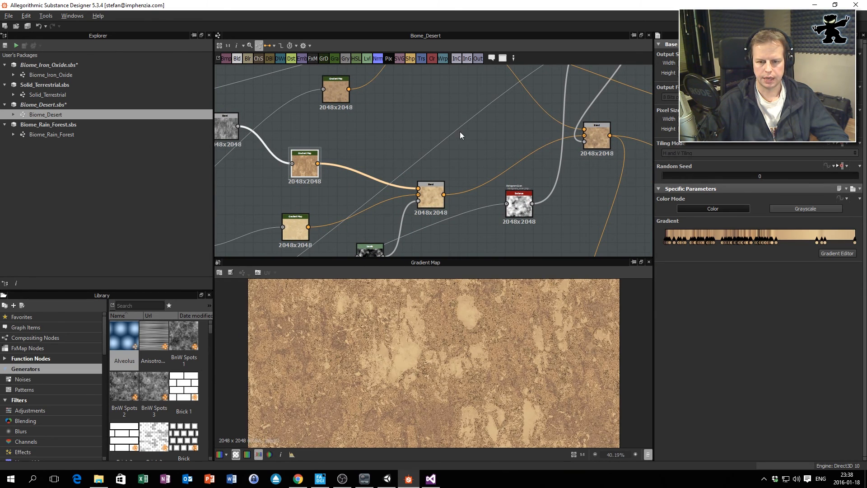
Follow the desert graph downstream and preview its intermediate nodes through to the last Blend before the outputs.
middle_drag(459, 135, 382, 171)
double_click(353, 229)
scroll(408, 376, down, 3)
middle_drag(504, 189, 404, 186)
double_click(405, 183)
middle_drag(516, 170, 302, 101)
middle_drag(456, 135, 327, 81)
double_click(355, 154)
scroll(455, 369, up, 5)
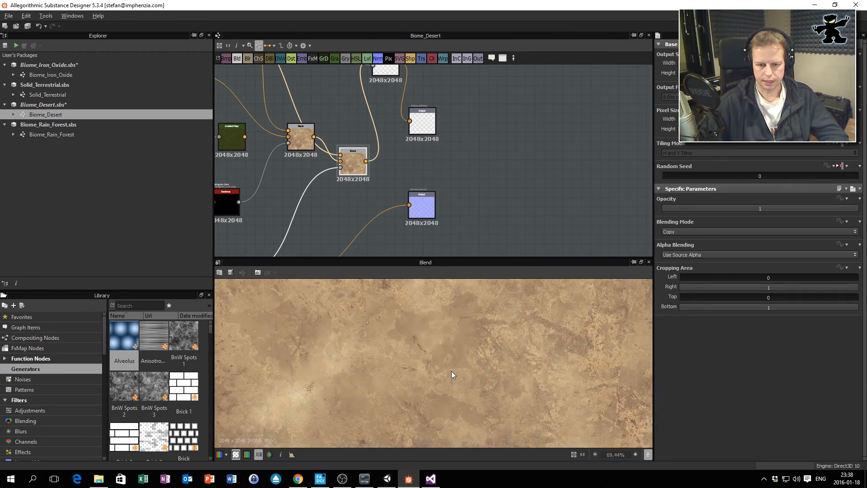
Enlarge the 2D preview and examine the blended desert texture in close-up and as a whole.
drag(440, 256, 441, 131)
scroll(443, 288, up, 3)
middle_drag(382, 350, 466, 325)
scroll(396, 322, down, 1)
scroll(411, 312, up, 4)
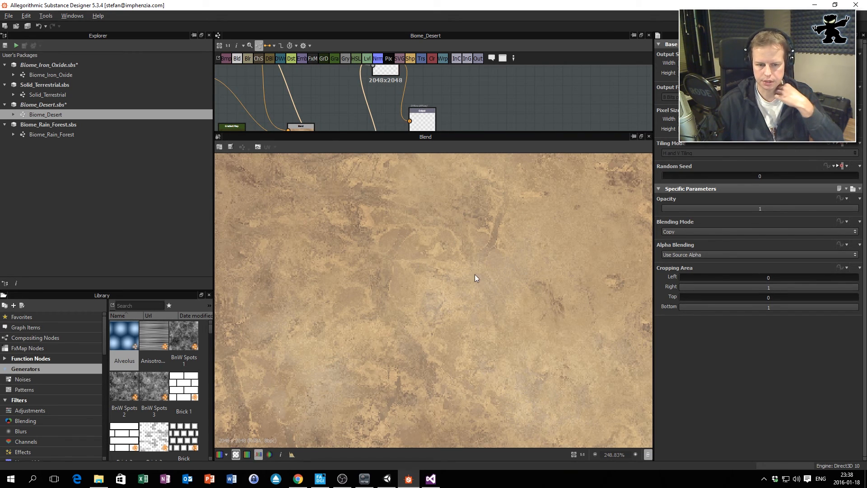
middle_drag(381, 262, 472, 172)
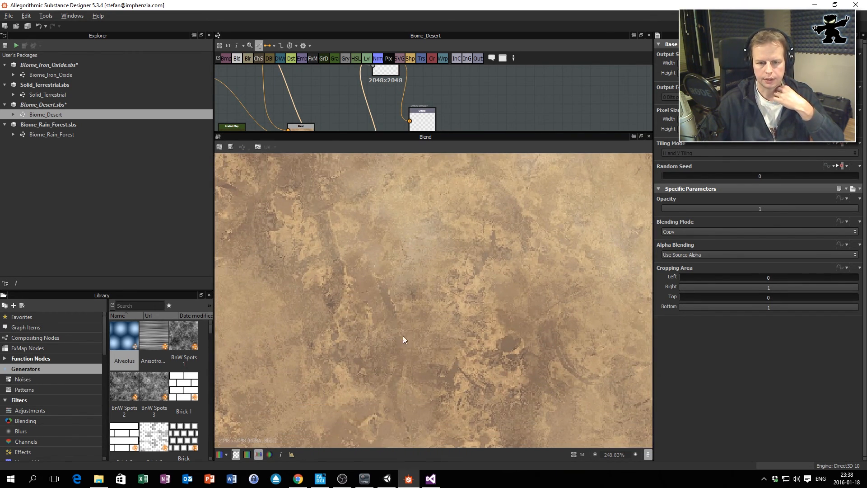
middle_drag(405, 336, 478, 296)
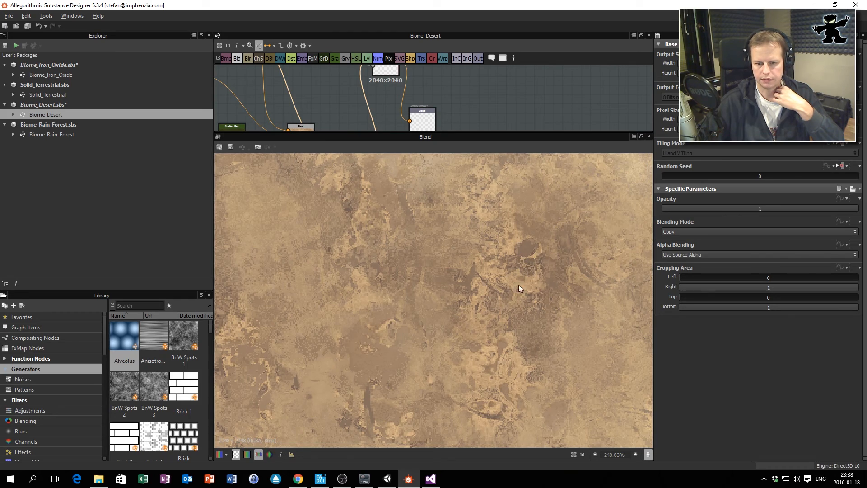
scroll(448, 401, down, 4)
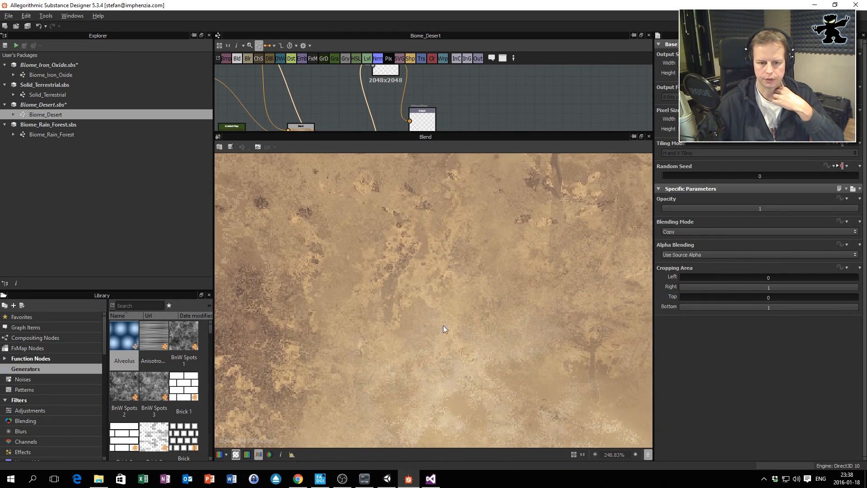
scroll(478, 305, down, 4)
scroll(485, 310, down, 2)
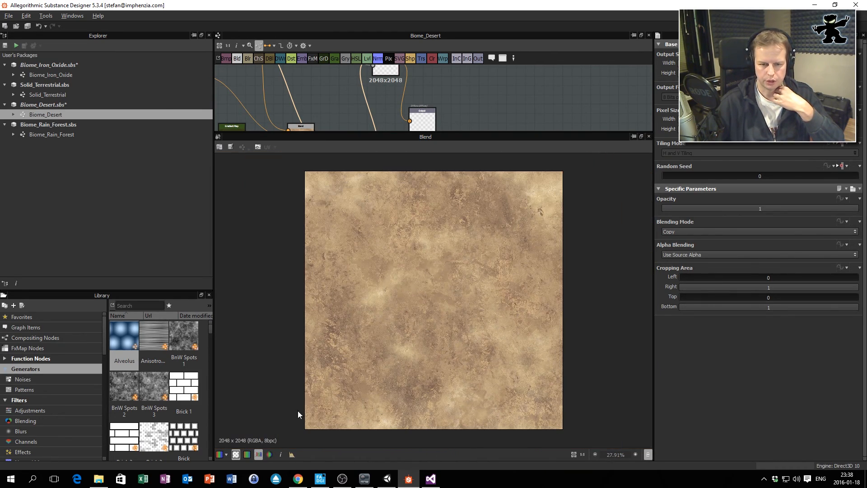
scroll(357, 370, up, 4)
scroll(325, 374, up, 3)
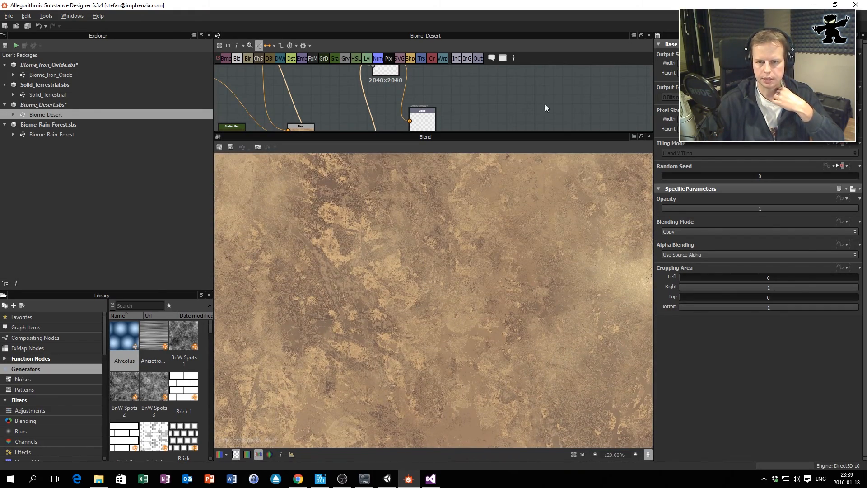
Show Biome_Desert's input parameters and set the Biome_Seed default to 0.
click(55, 114)
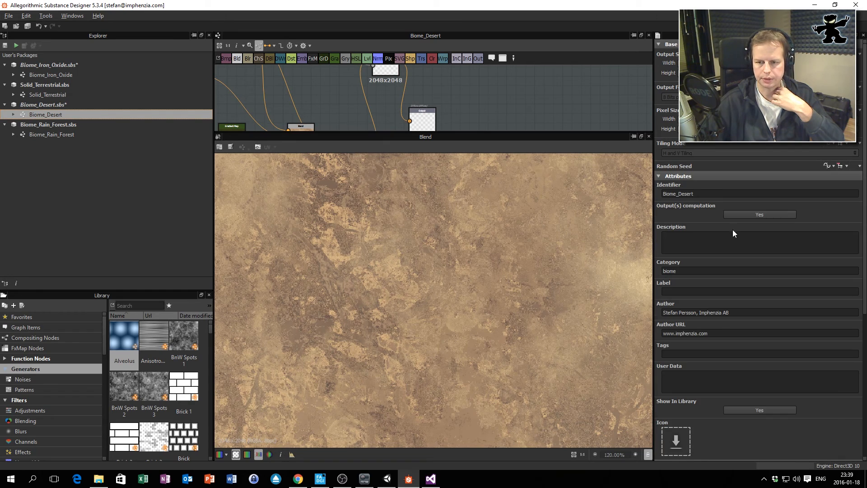
scroll(744, 270, down, 5)
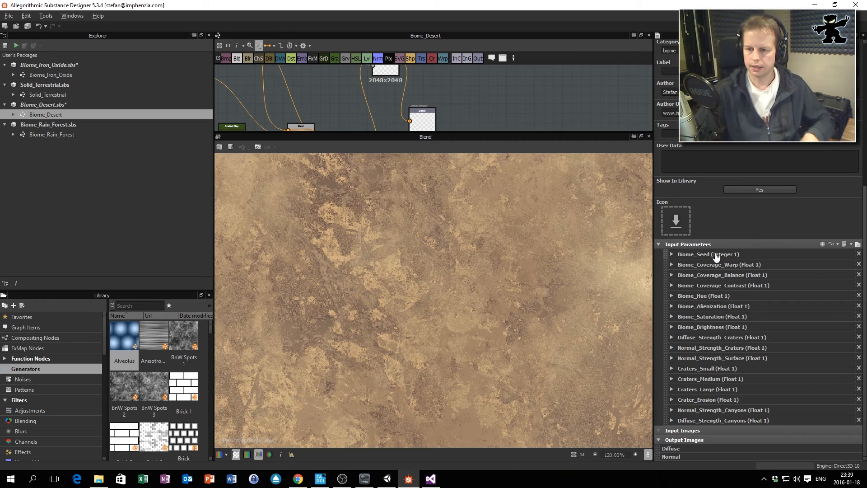
click(672, 254)
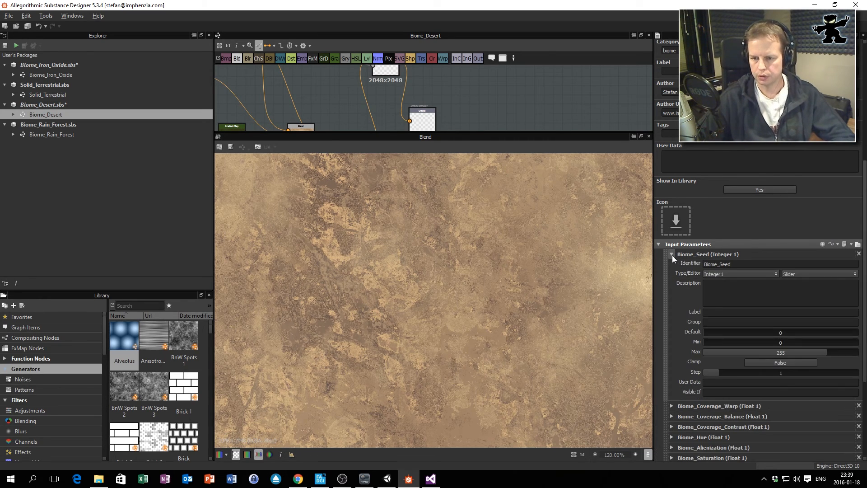
drag(709, 330, 678, 344)
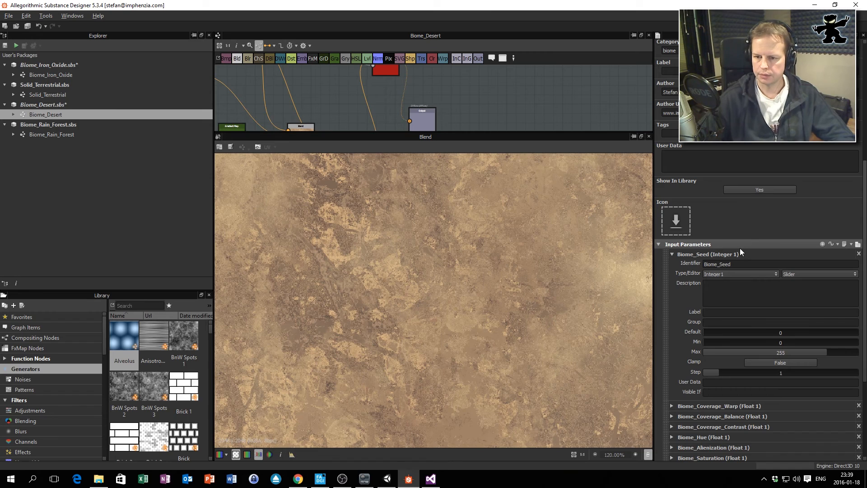
click(672, 254)
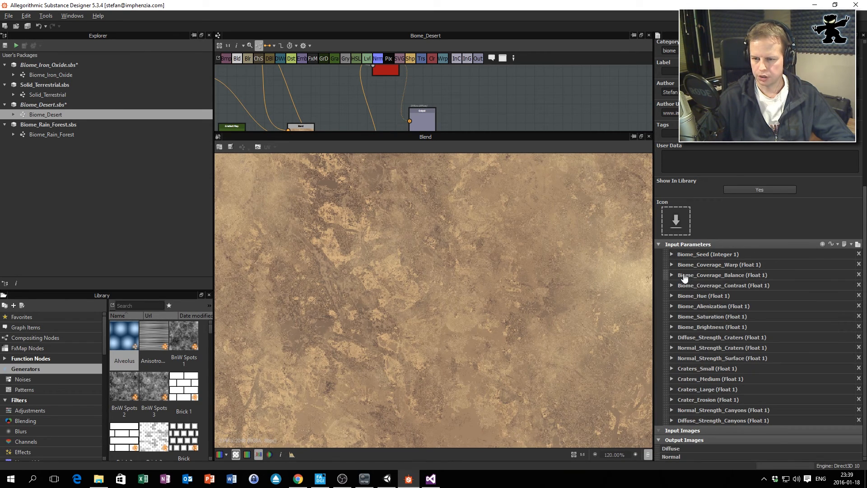
Set the default of the Biome_Coverage_Warp parameter to 0.79.
click(672, 265)
drag(729, 343, 819, 338)
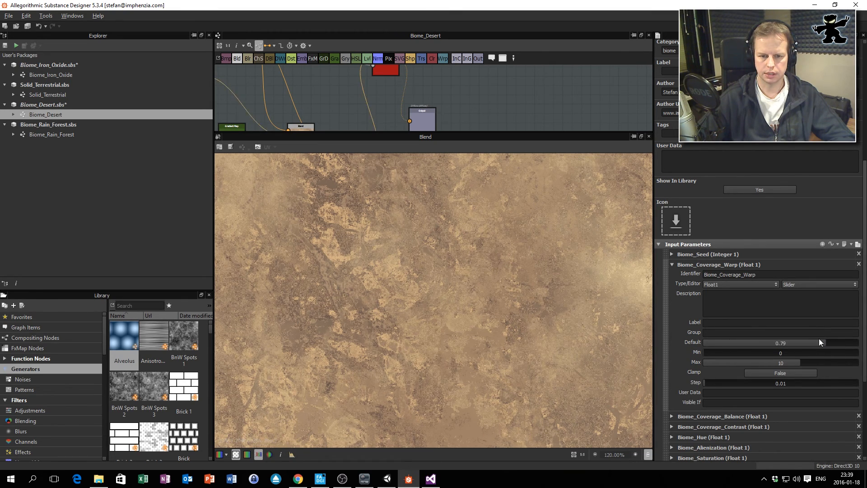
click(672, 265)
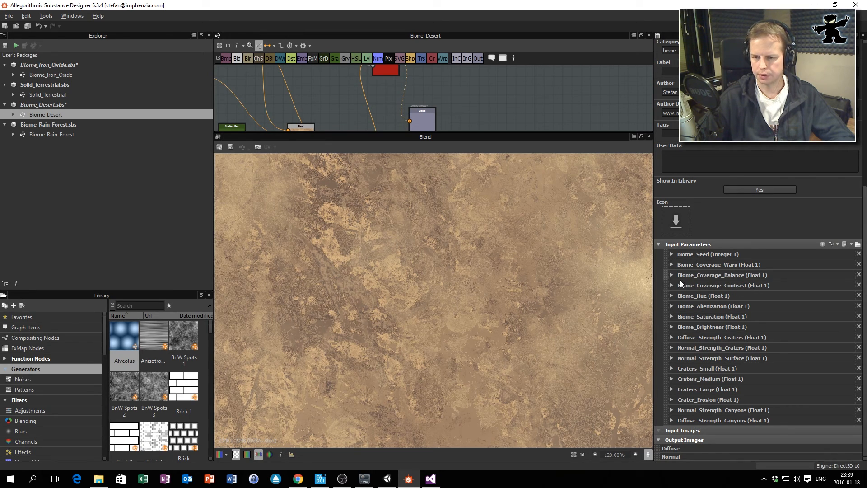
Try the Biome_Coverage_Balance default at 0 and 1, and set it to 0.19.
click(671, 275)
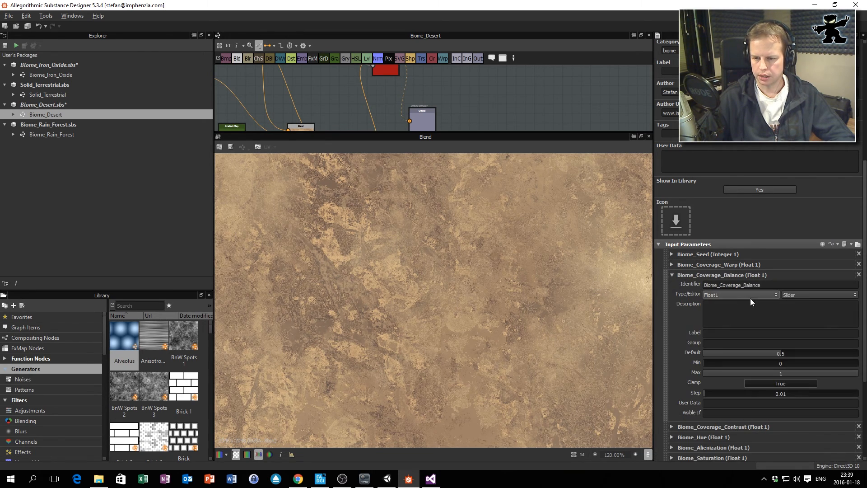
drag(781, 352, 690, 353)
scroll(550, 294, down, 6)
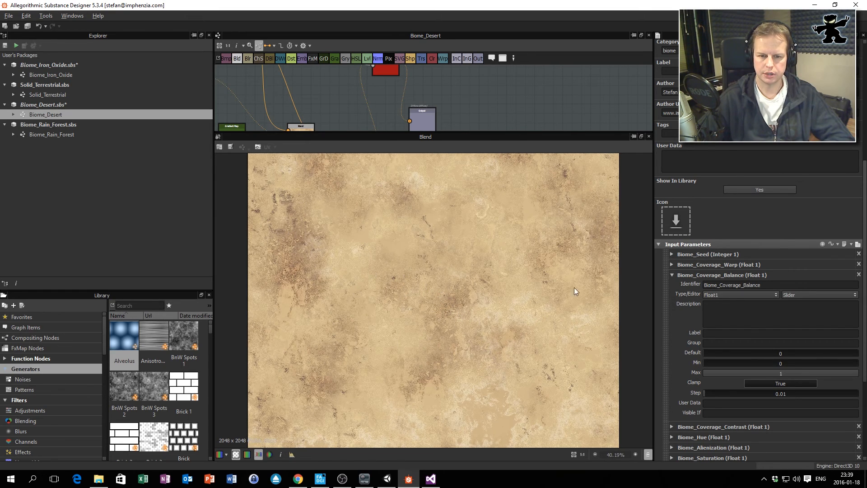
drag(714, 354, 857, 353)
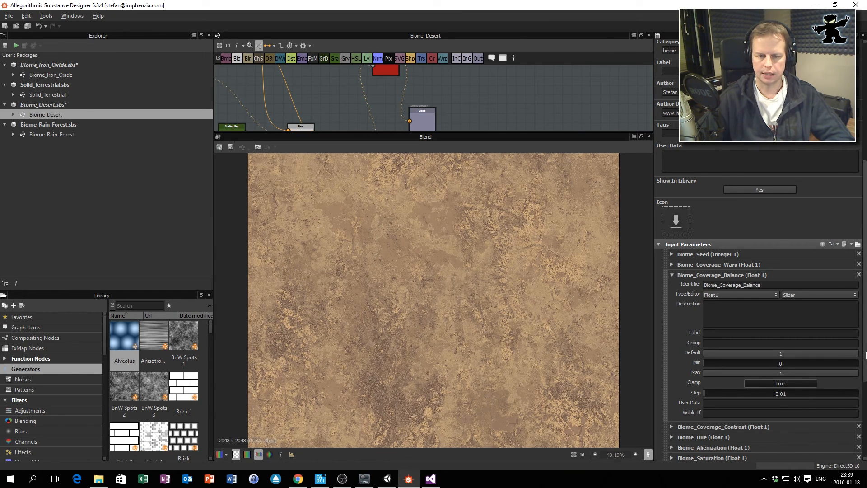
drag(857, 354, 732, 370)
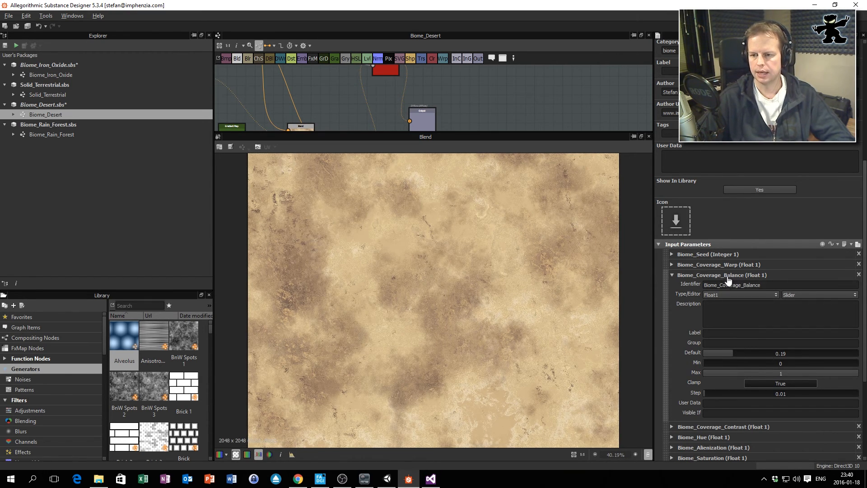
Set the default of the Biome_Coverage_Balance parameter to 0.48 and collapse its settings.
drag(773, 353, 777, 353)
scroll(770, 346, down, 2)
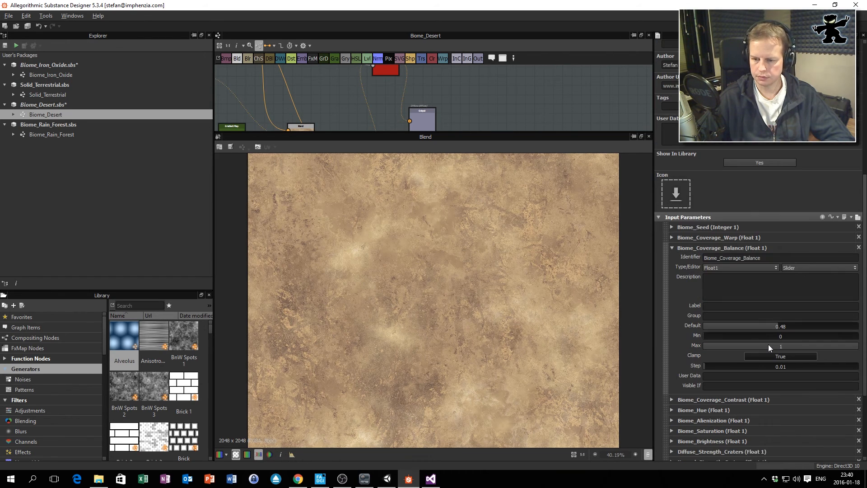
click(672, 247)
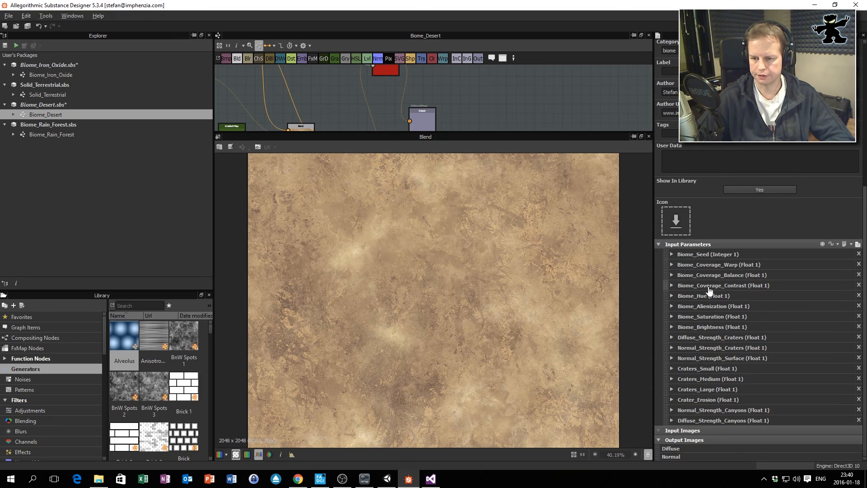
Try the Biome_Hue default at 0.42, return it to about the middle of its range, and collapse the parameter.
click(672, 296)
click(769, 374)
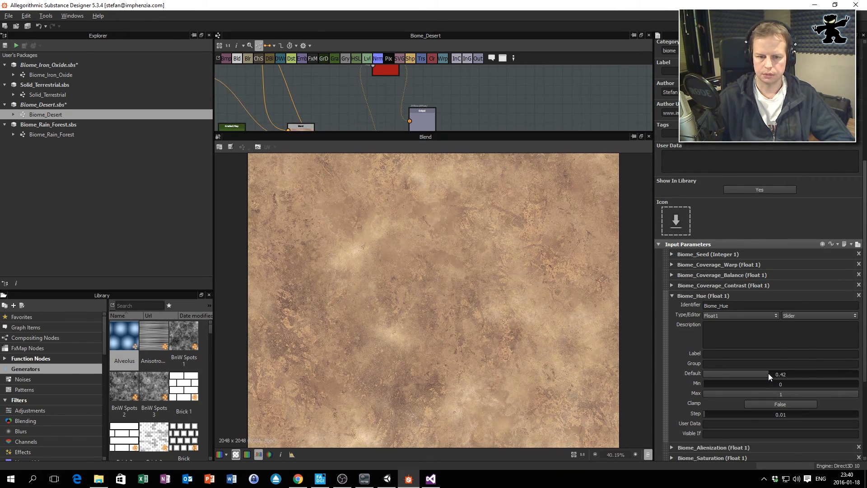
drag(752, 373, 776, 370)
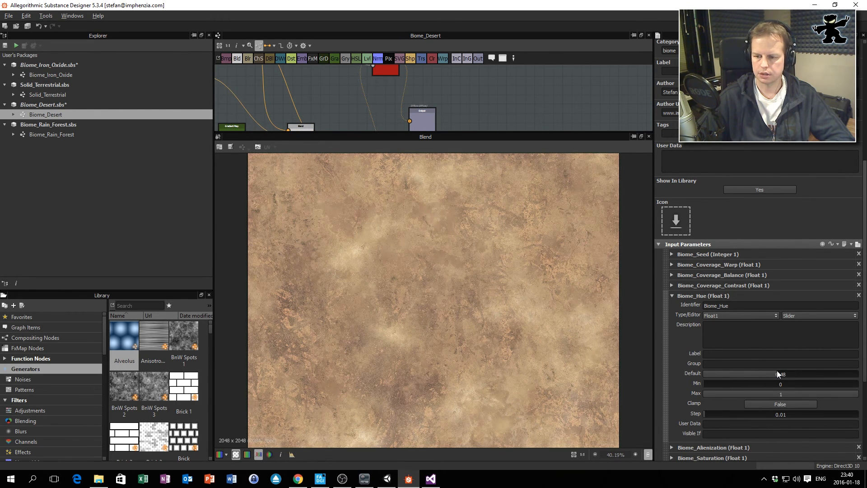
click(673, 296)
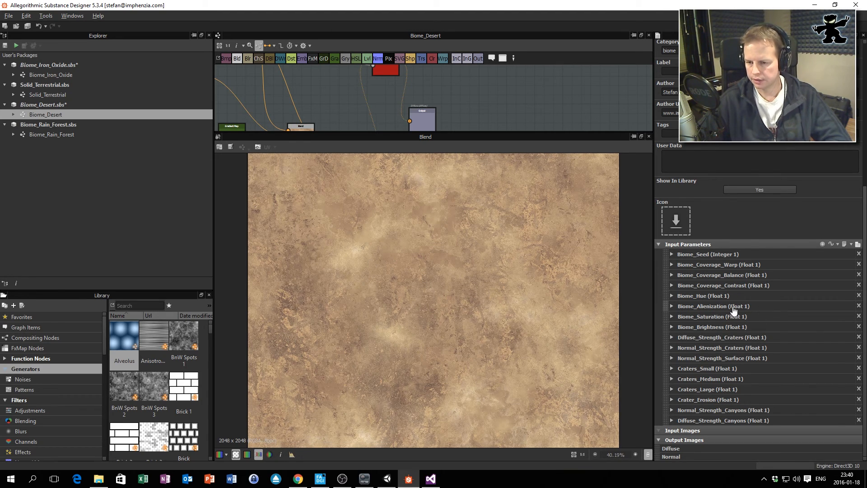
Try other defaults for the Biome_Saturation parameter, set it back to 0.5, and collapse its settings.
click(672, 317)
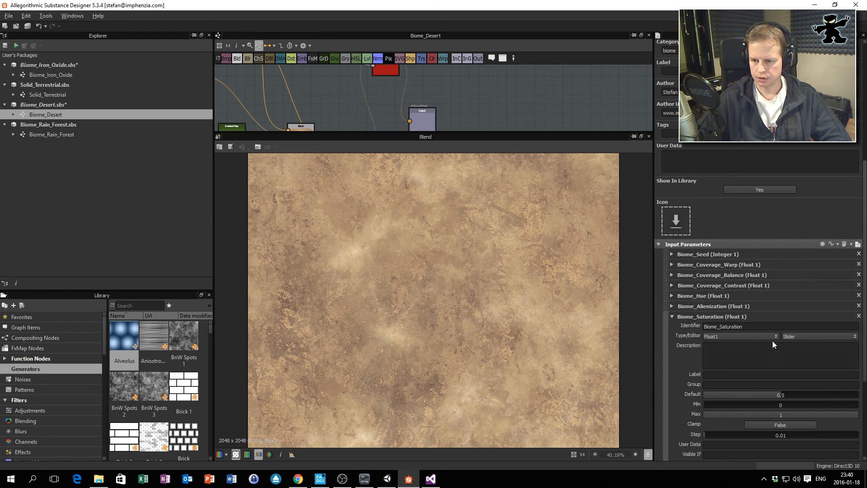
mouse_move(782, 397)
mouse_down()
mouse_move(725, 394)
mouse_move(822, 399)
mouse_move(781, 400)
mouse_up()
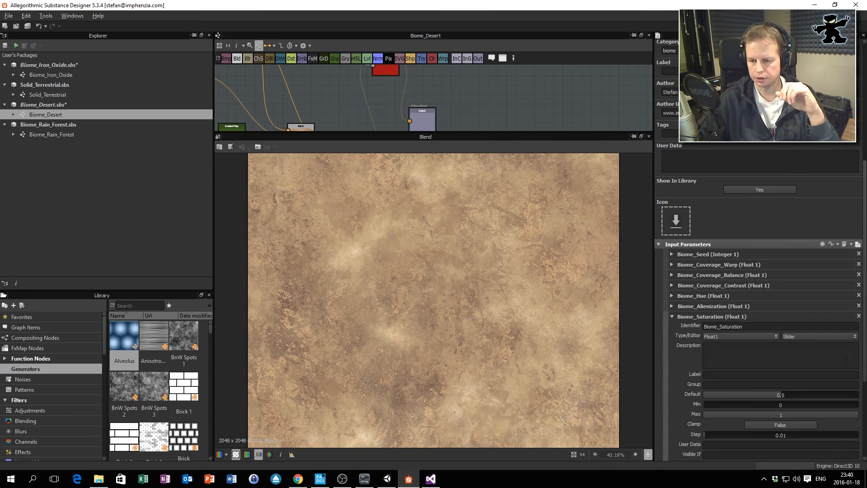
scroll(676, 302, down, 2)
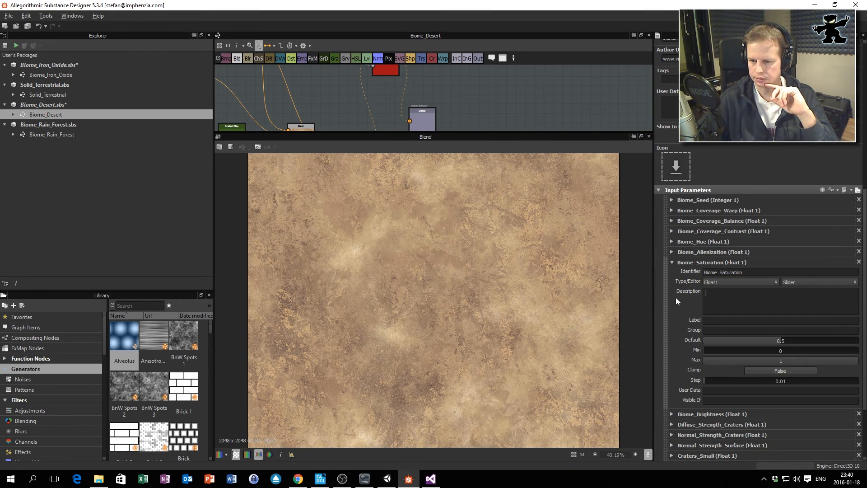
click(672, 262)
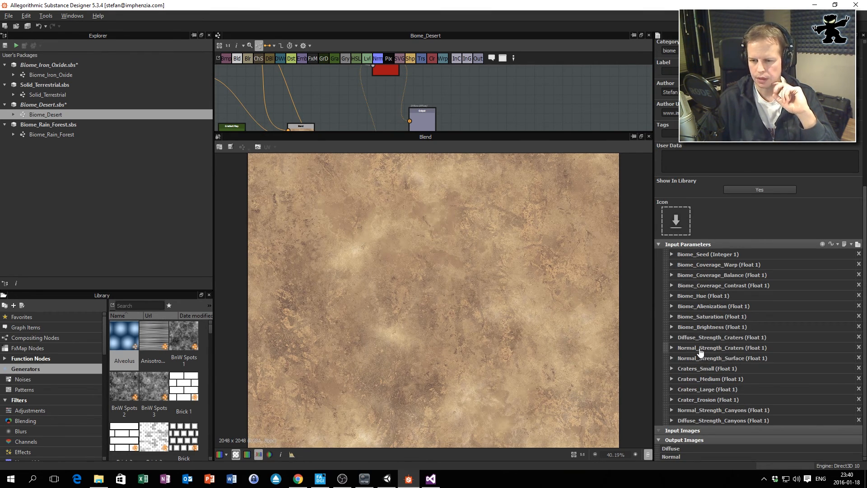
Try other defaults for the Biome_Brightness parameter, set it back to 0.5, and collapse its settings.
click(672, 327)
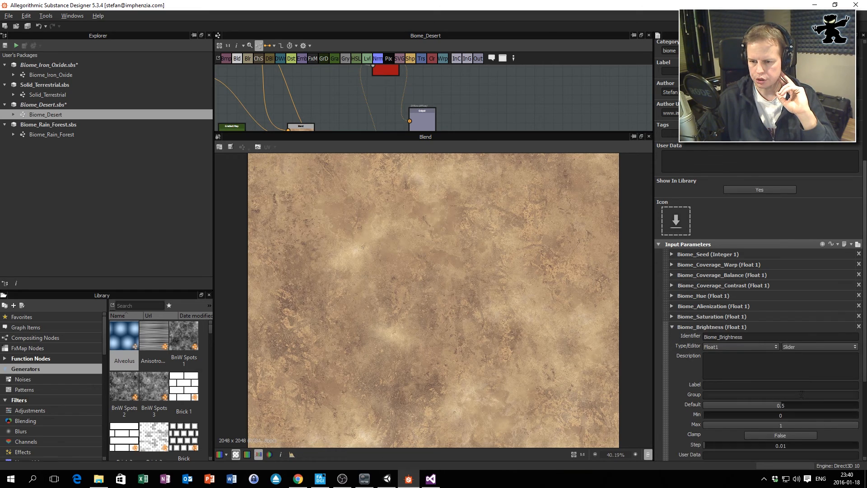
mouse_move(779, 407)
mouse_down()
mouse_move(728, 404)
mouse_move(819, 410)
mouse_move(779, 412)
mouse_up()
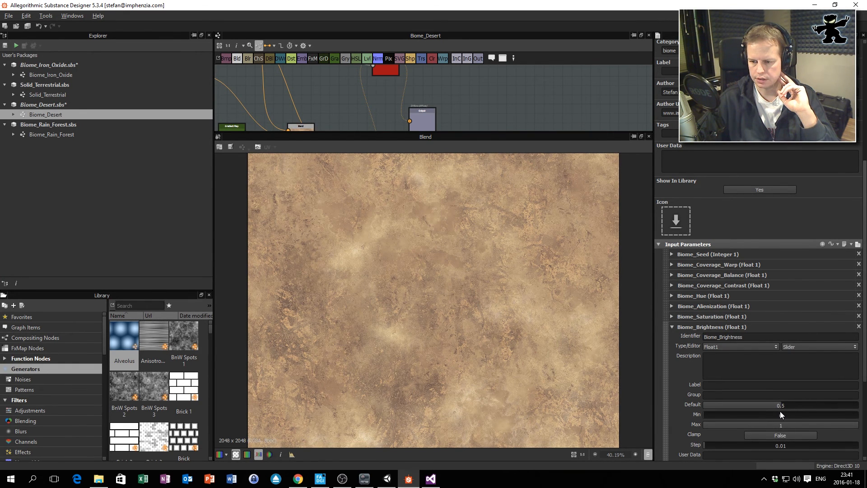
click(673, 327)
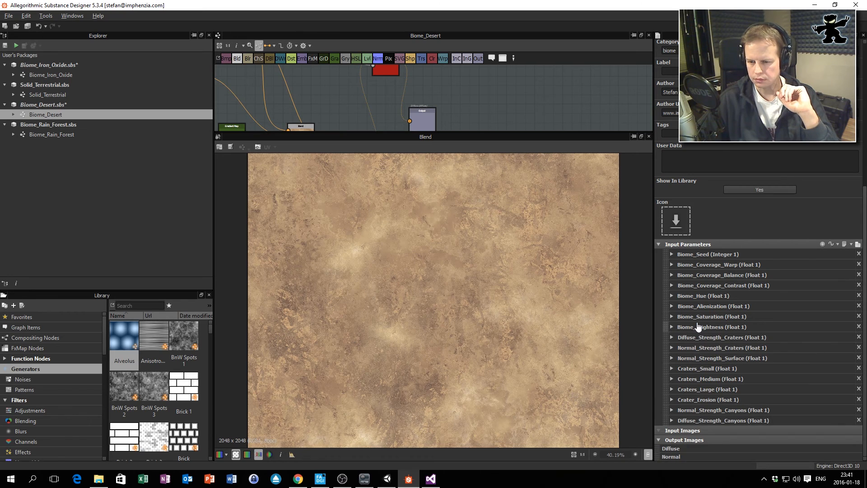
Enlarge the graph area and preview the paraboloid Shape, blurred mask and Multiply Blend nodes that form the crater ring.
click(672, 337)
middle_drag(379, 83, 381, 84)
scroll(381, 84, down, 8)
scroll(390, 99, up, 8)
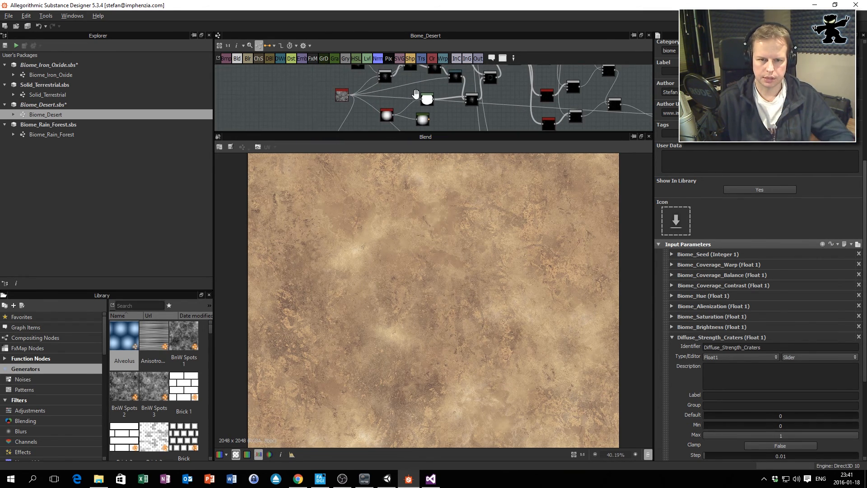
middle_drag(415, 94, 428, 102)
drag(408, 132, 408, 250)
middle_drag(423, 122, 406, 177)
double_click(365, 155)
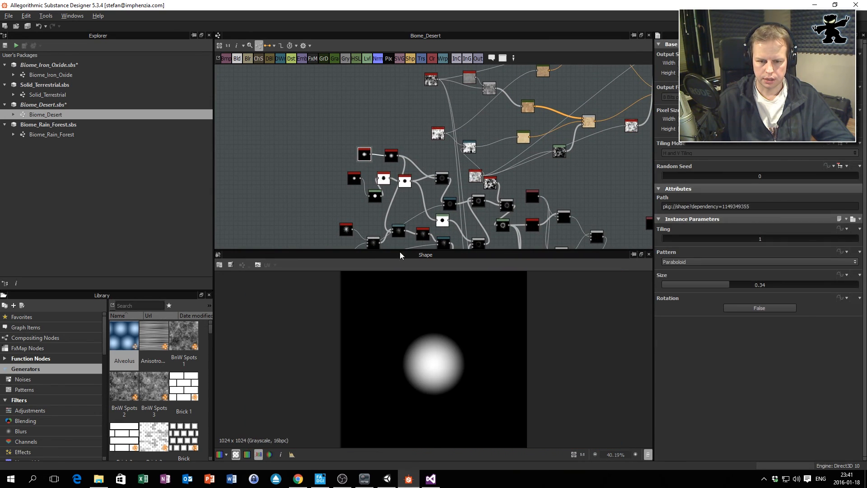
double_click(405, 181)
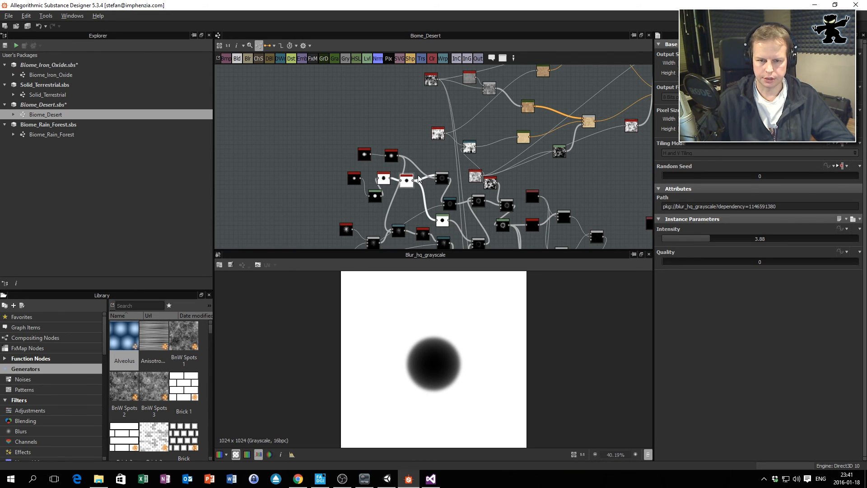
double_click(441, 178)
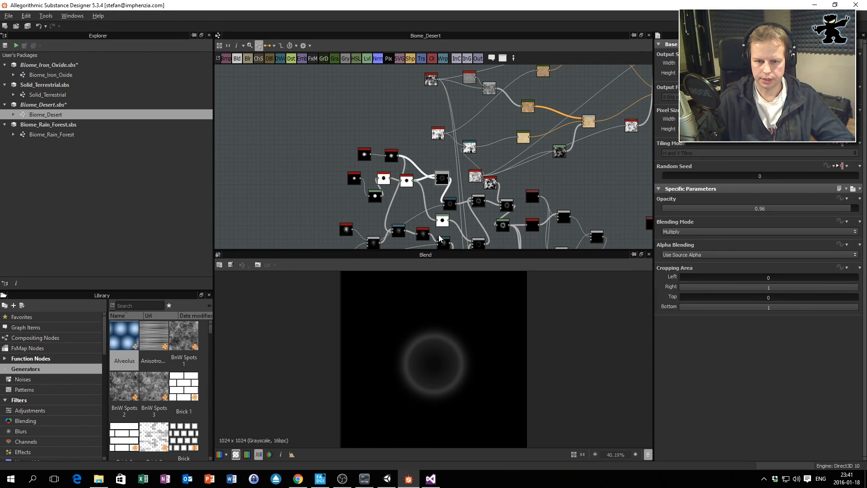
Preview the Starburst node, its noise-multiplied Blend, the combined ring-and-rays Blend and the Levels node of the crater.
middle_drag(471, 207, 462, 132)
double_click(471, 129)
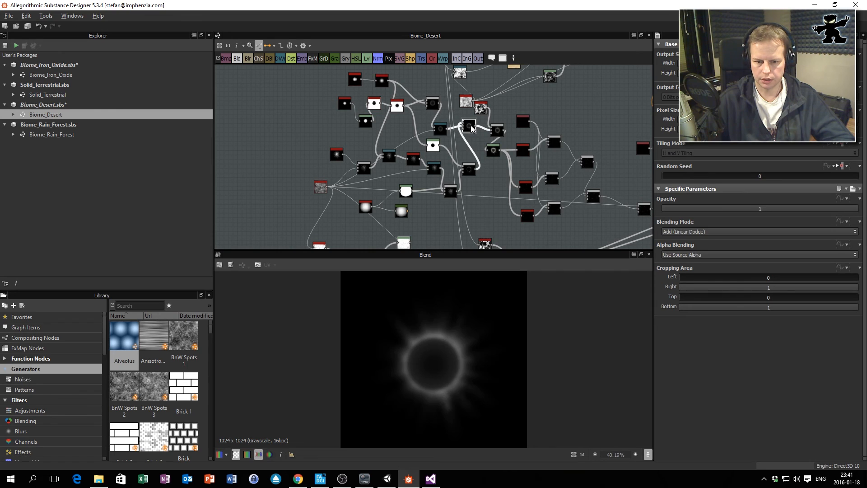
double_click(339, 157)
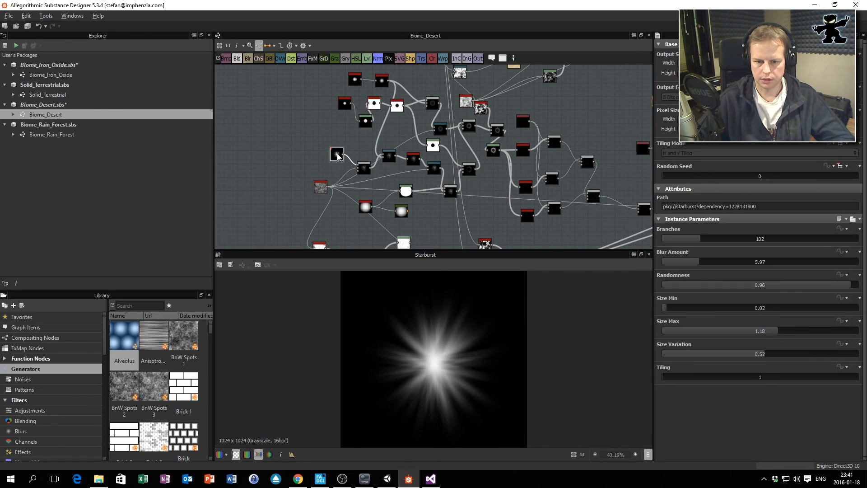
double_click(365, 169)
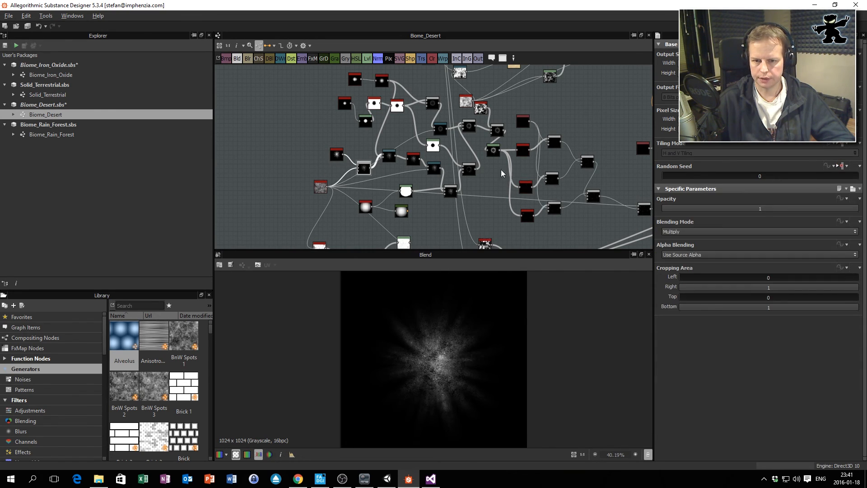
double_click(493, 150)
middle_drag(564, 170, 456, 156)
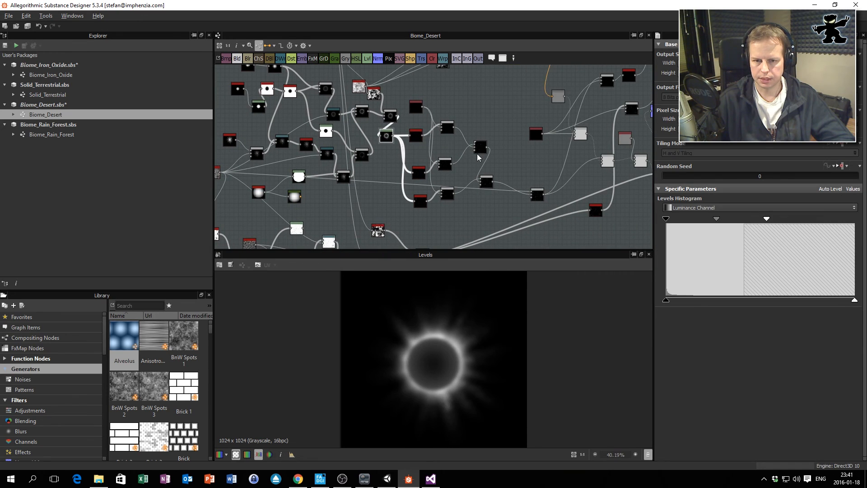
Preview the Blend nodes that scatter the craters at different sizes and combine them with noise.
double_click(445, 164)
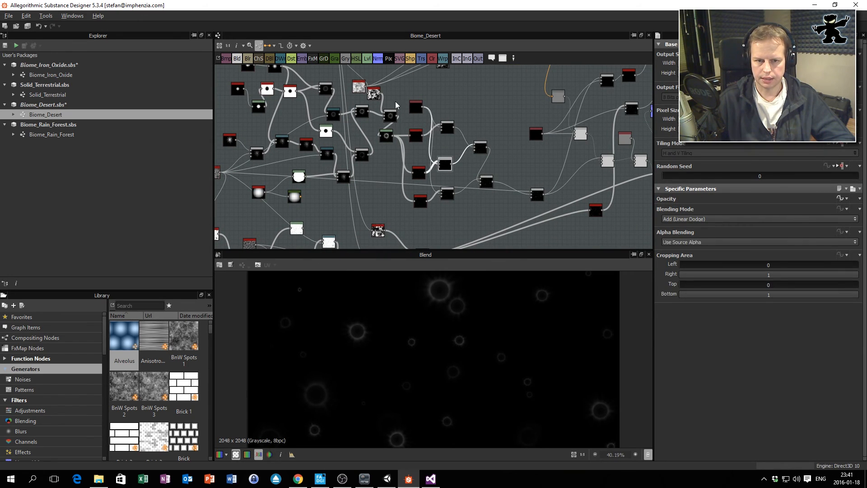
scroll(419, 357, down, 3)
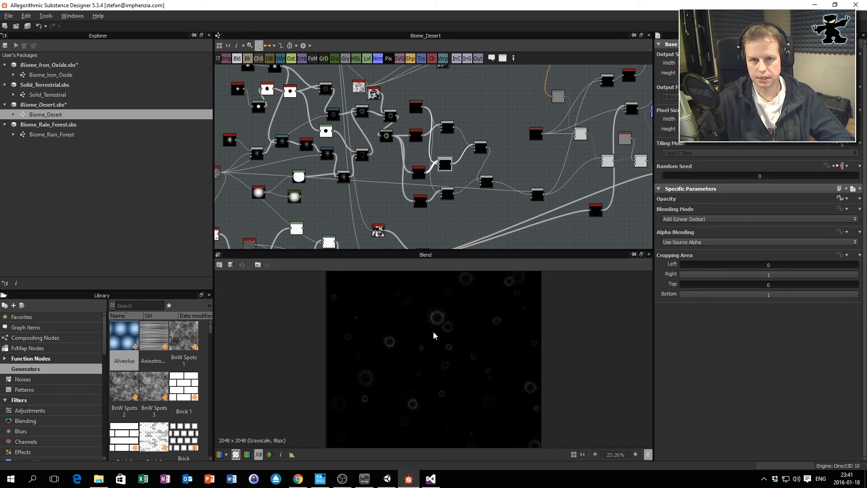
click(486, 182)
click(537, 193)
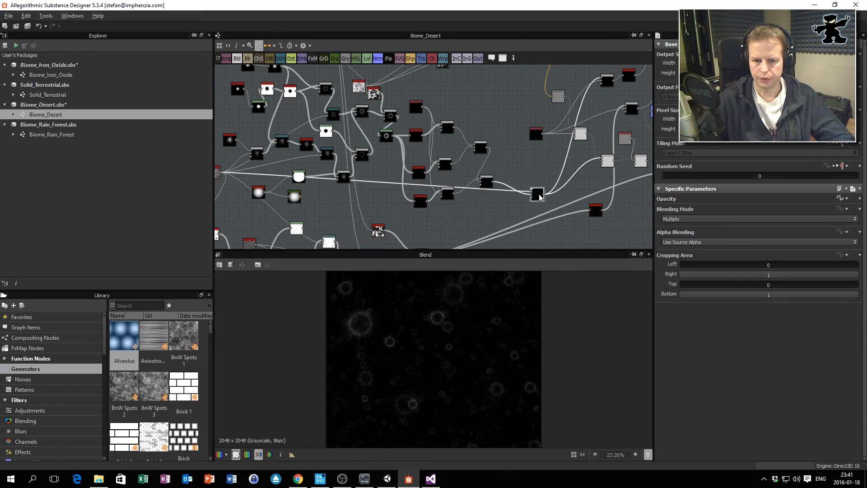
Preview the surface height Blend, the Normal node with its craters, and the final diffuse Blend.
mouse_move(584, 168)
middle_down()
mouse_move(502, 219)
mouse_move(484, 155)
mouse_move(435, 196)
middle_up()
click(498, 184)
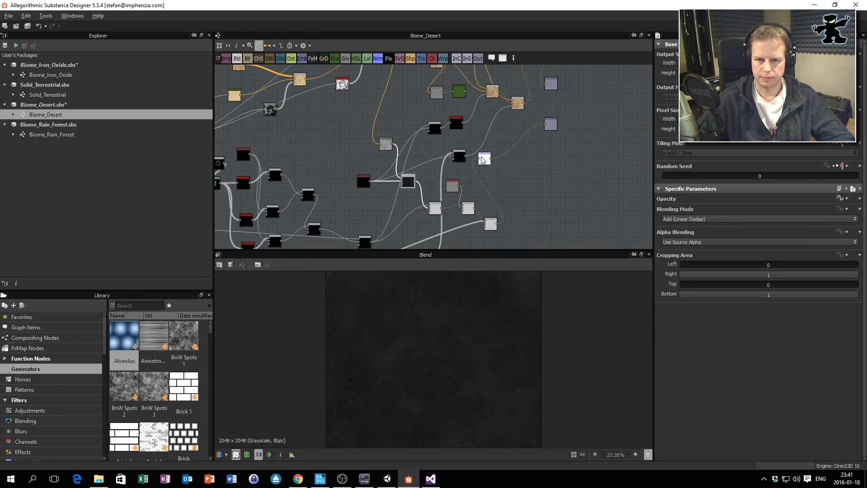
click(484, 158)
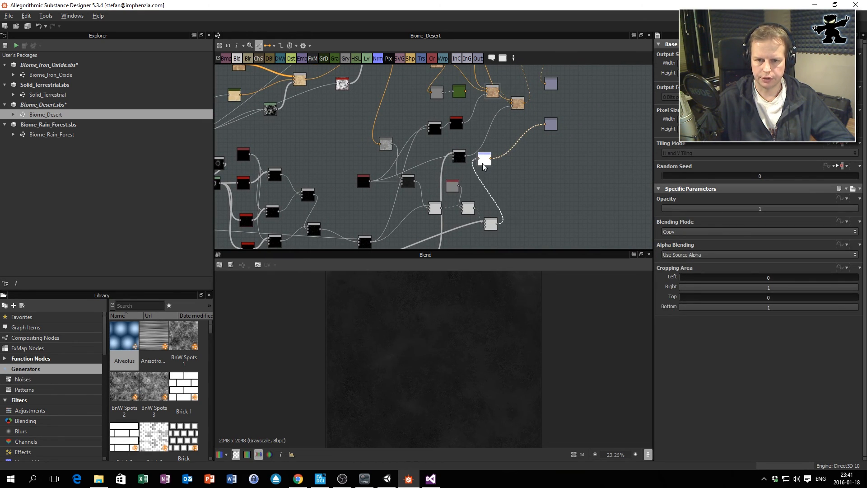
scroll(434, 352, up, 2)
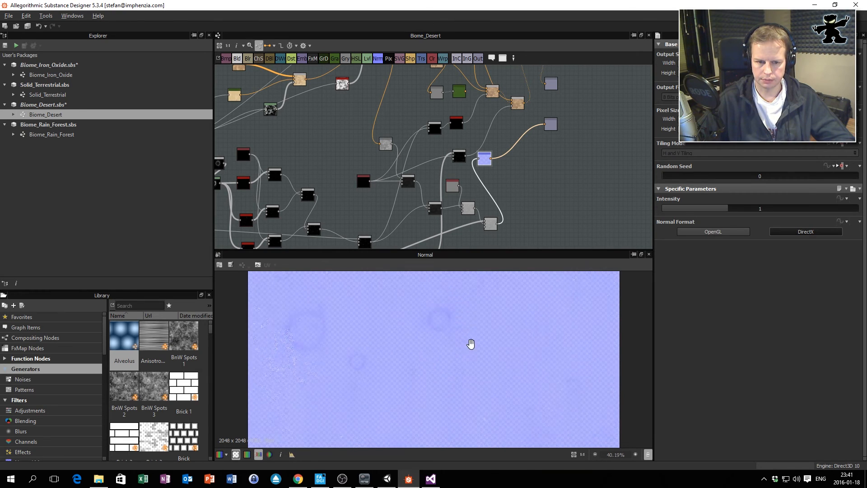
middle_drag(524, 111, 511, 141)
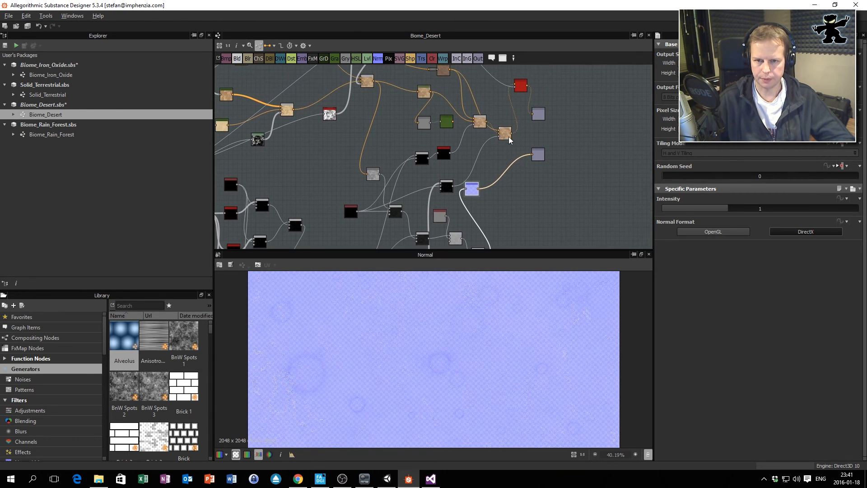
click(505, 133)
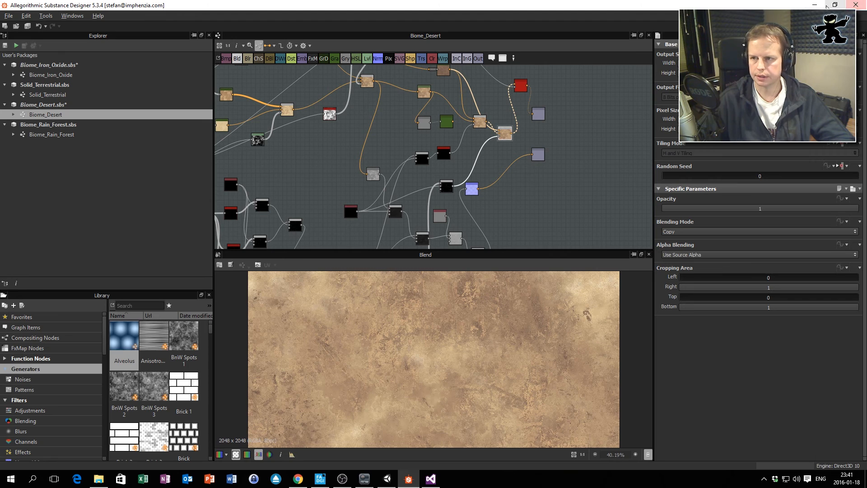
Show Biome_Desert's input parameters again and set the Diffuse_Strength_Craters default to 0.5.
middle_drag(463, 221, 461, 146)
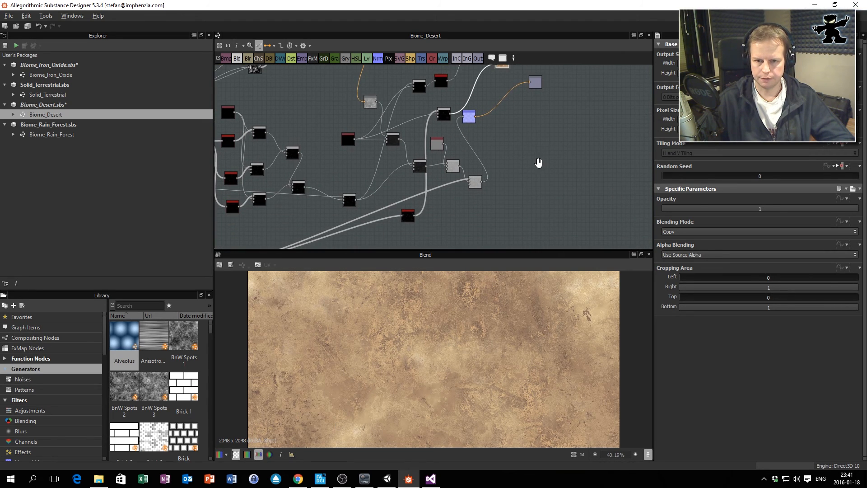
middle_drag(538, 163, 520, 202)
click(58, 115)
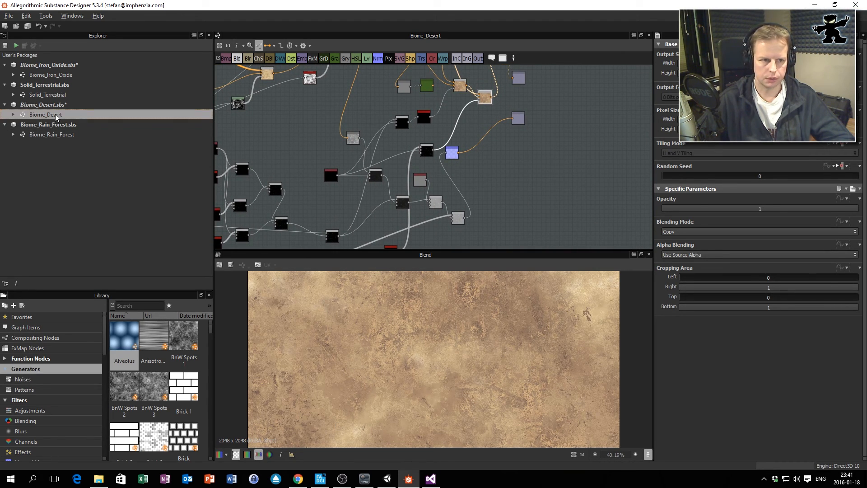
scroll(680, 347, down, 5)
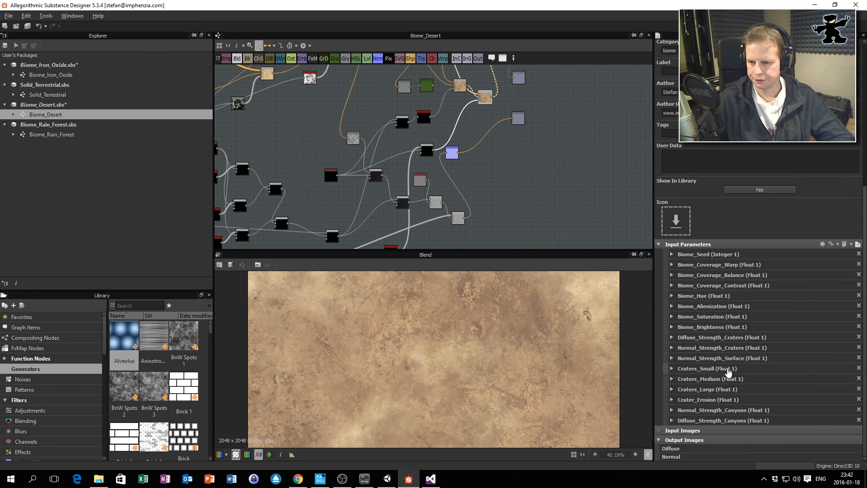
click(672, 337)
scroll(728, 345, down, 2)
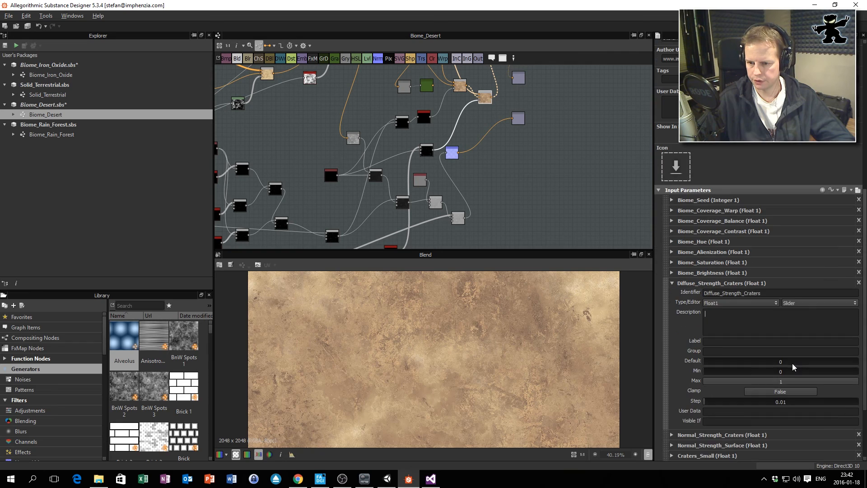
drag(762, 362, 780, 361)
scroll(704, 321, down, 3)
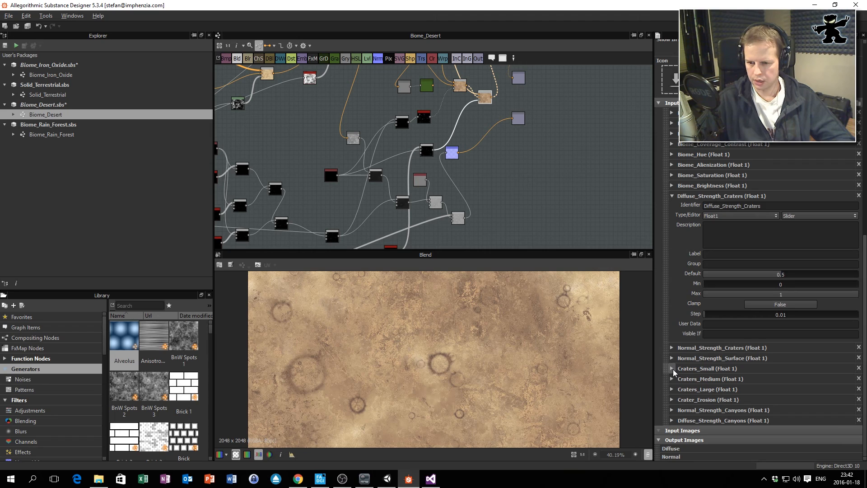
Expand the Craters_Large parameter, vary its default, and set it back to 1.
click(673, 390)
scroll(770, 420, down, 3)
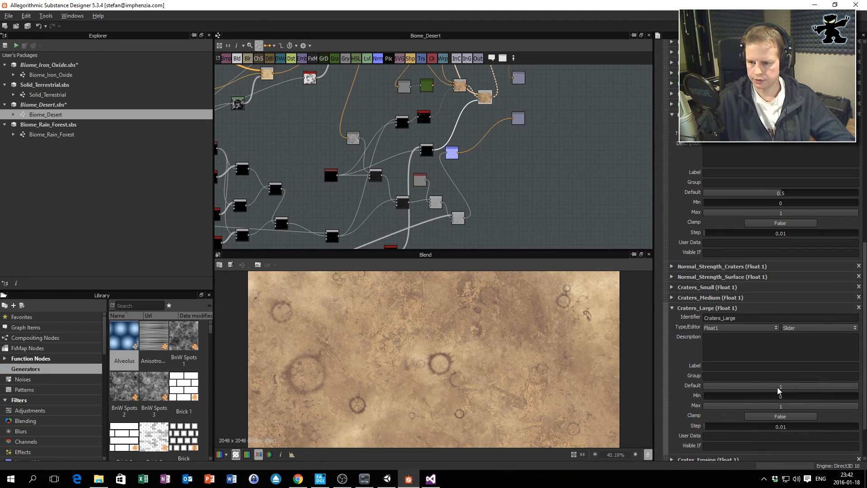
drag(810, 390, 856, 387)
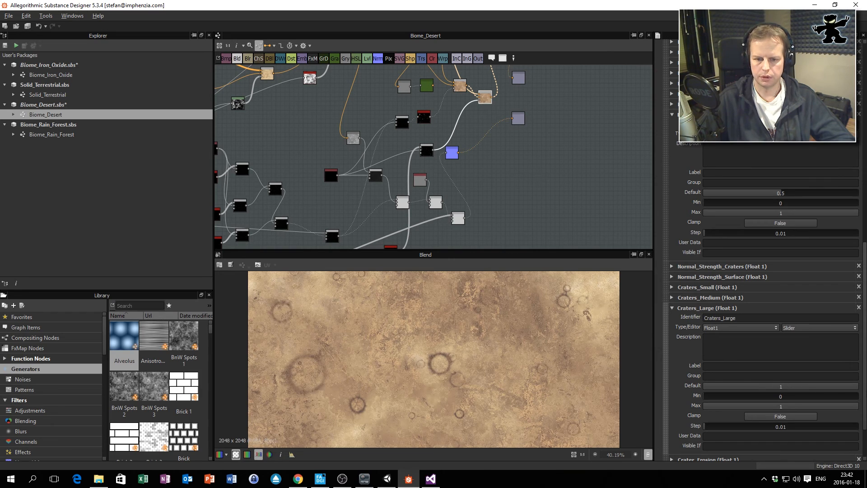
Vary the Craters_Small default, set it back to 1, and collapse the Craters_Small and Craters_Large parameters.
click(672, 287)
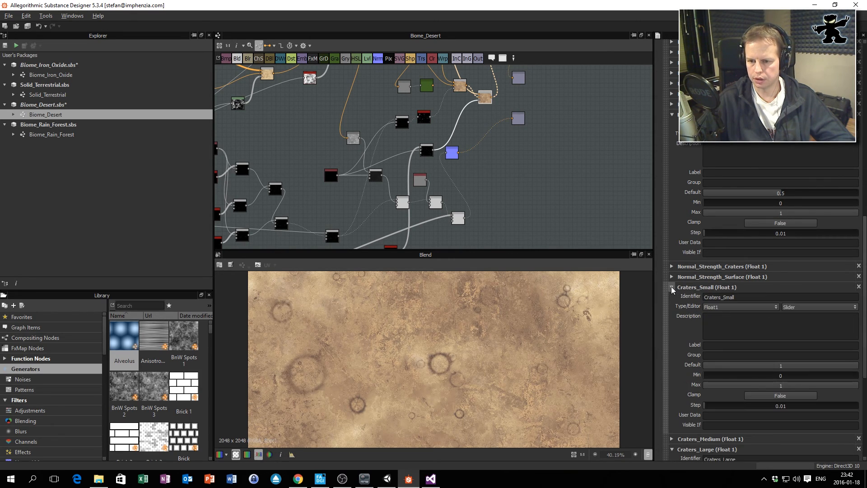
drag(798, 368, 855, 368)
click(672, 288)
click(672, 308)
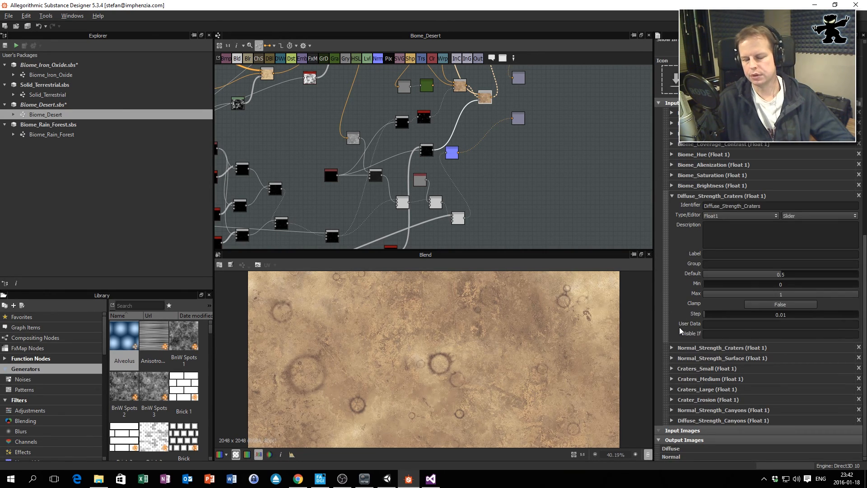
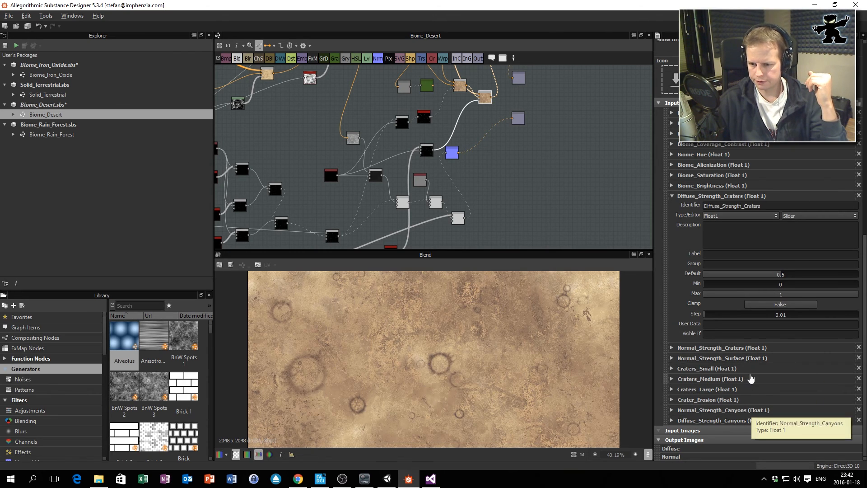
Expand the Diffuse_Strength_Canyons parameter, try lower defaults, and set it back to 1.
click(671, 420)
scroll(673, 420, down, 2)
scroll(771, 404, down, 1)
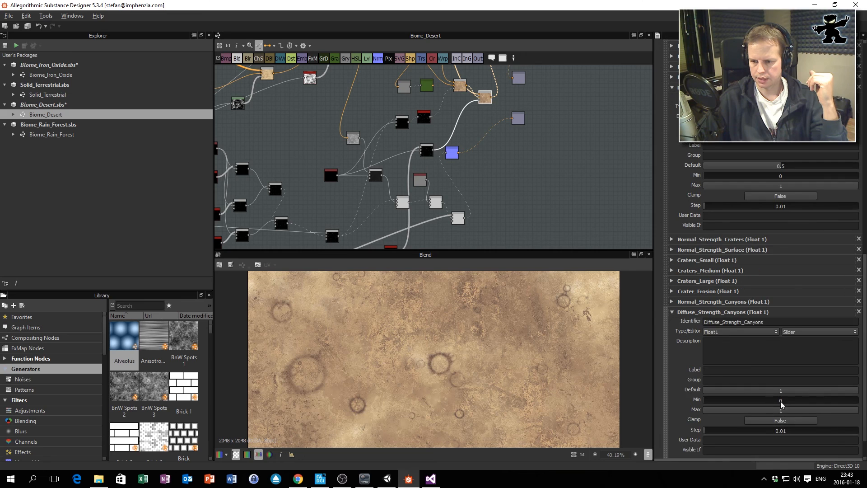
drag(744, 393, 862, 394)
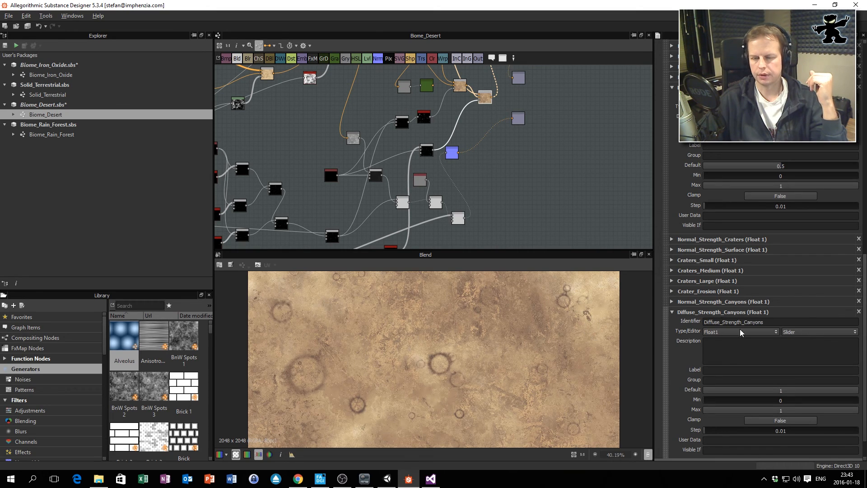
Collapse the Diffuse_Strength_Canyons input parameter and expand Crater_Erosion to view its settings.
click(672, 312)
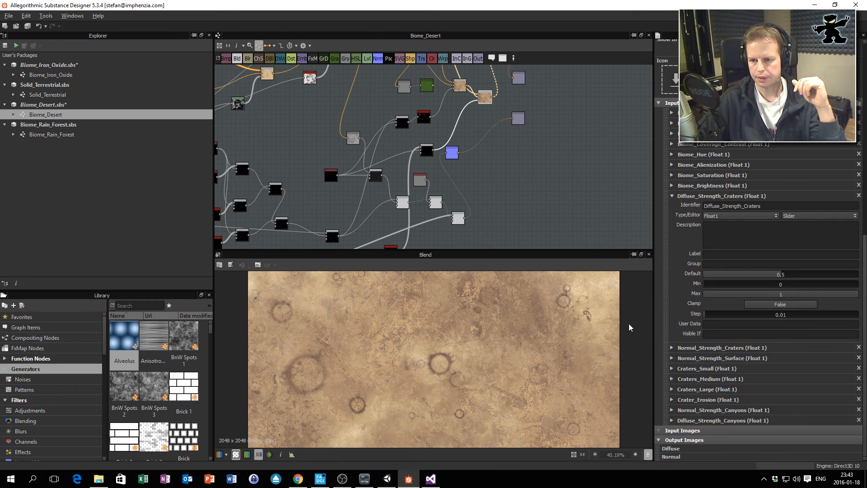
click(672, 400)
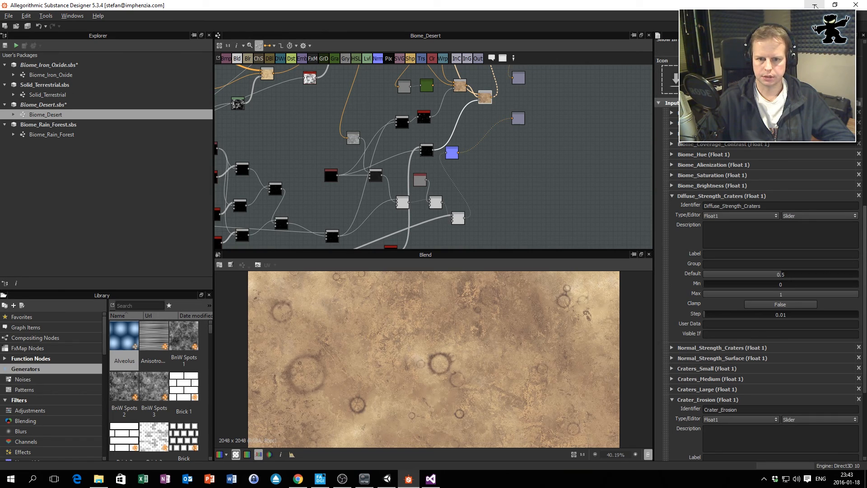
Switch to Unity and set the planet's Molten Lava Amount to 0.012.
click(815, 6)
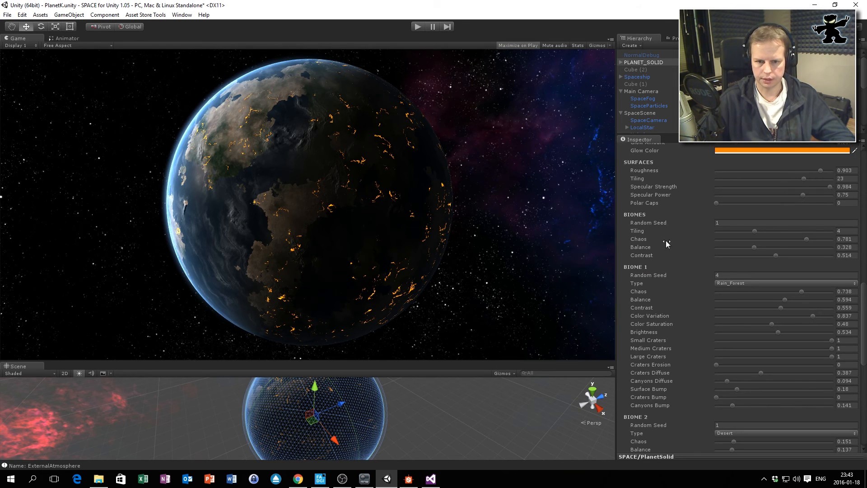
scroll(723, 271, up, 4)
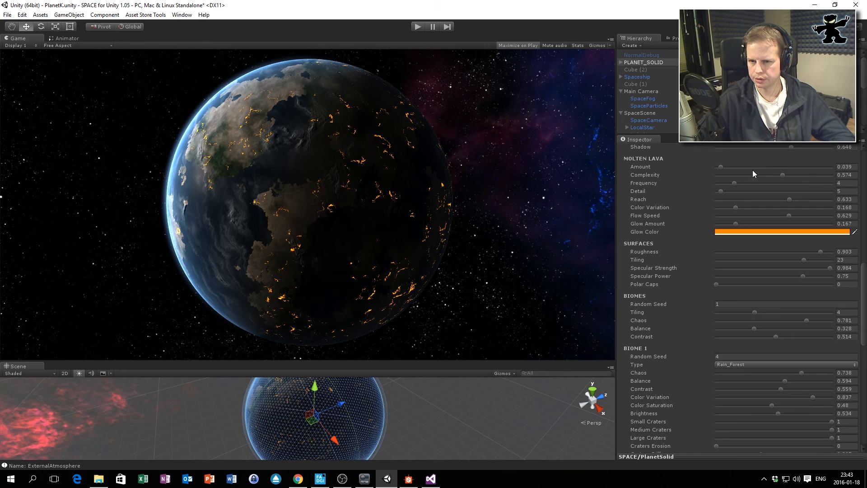
drag(721, 166, 717, 166)
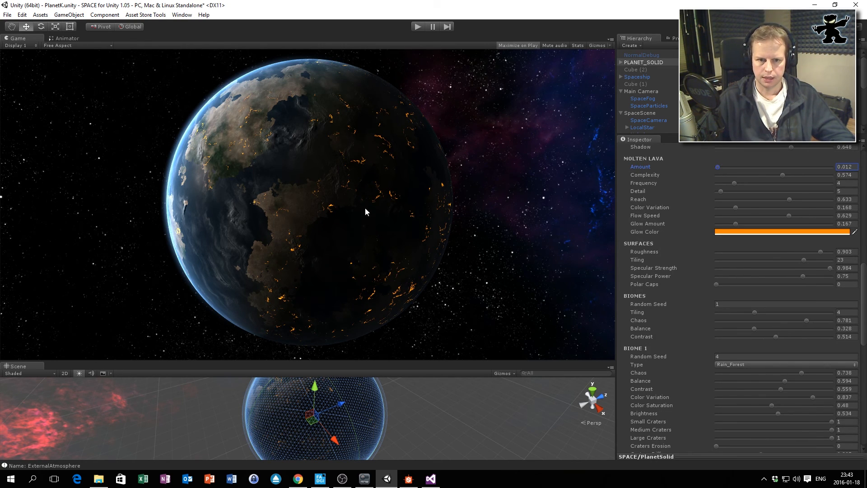
Move the planet closer to the game camera and set the Biome 2 type to Dust.
drag(337, 406, 299, 423)
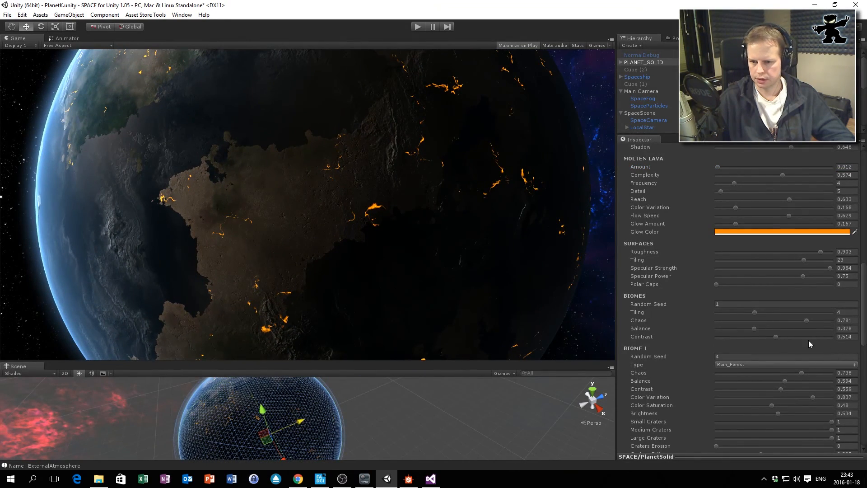
scroll(750, 332, down, 3)
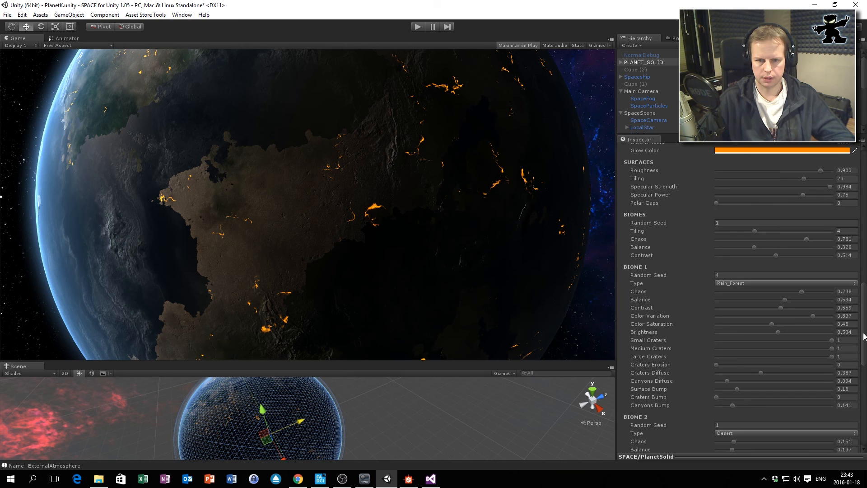
scroll(728, 355, down, 3)
click(742, 352)
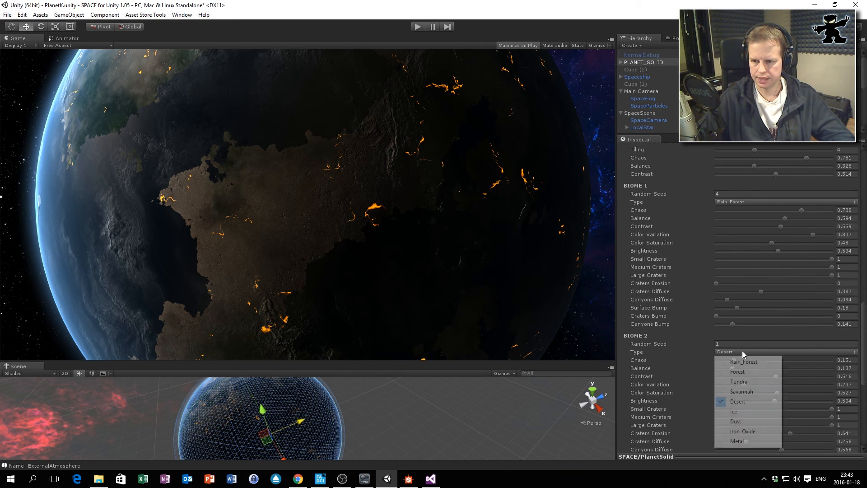
click(692, 339)
click(728, 352)
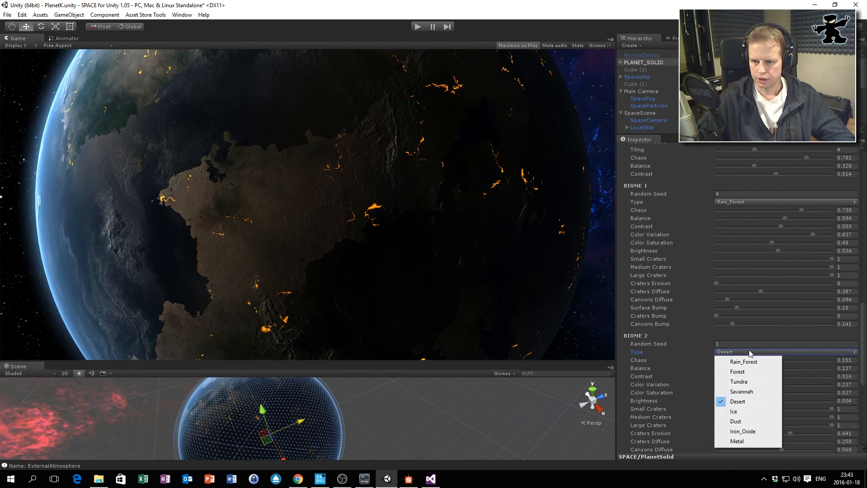
click(751, 422)
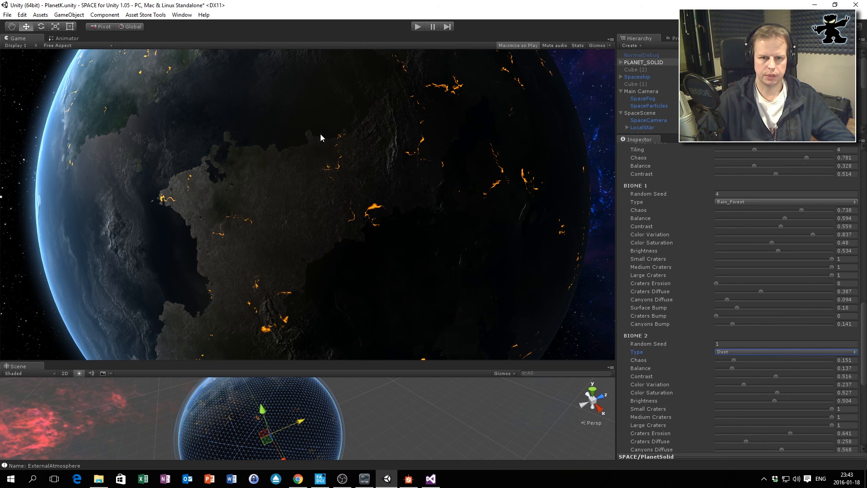
Set the Craters Bump of Biome 2 to 0.851.
scroll(800, 370, down, 3)
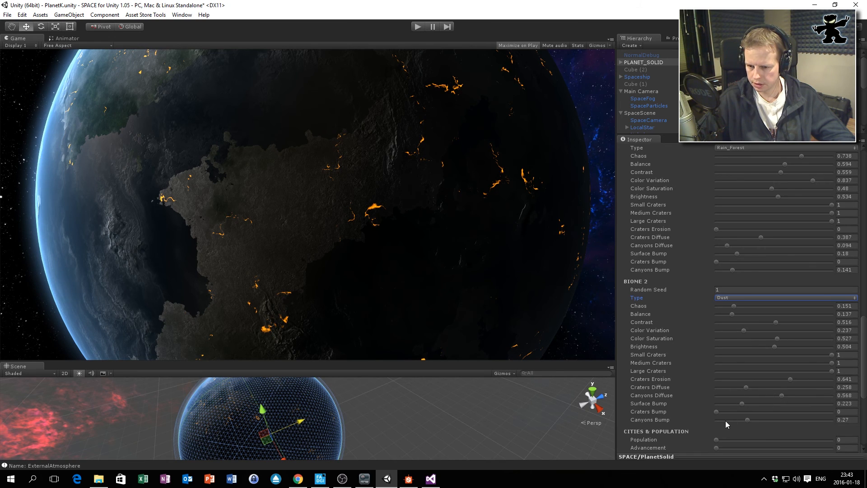
drag(716, 413, 845, 413)
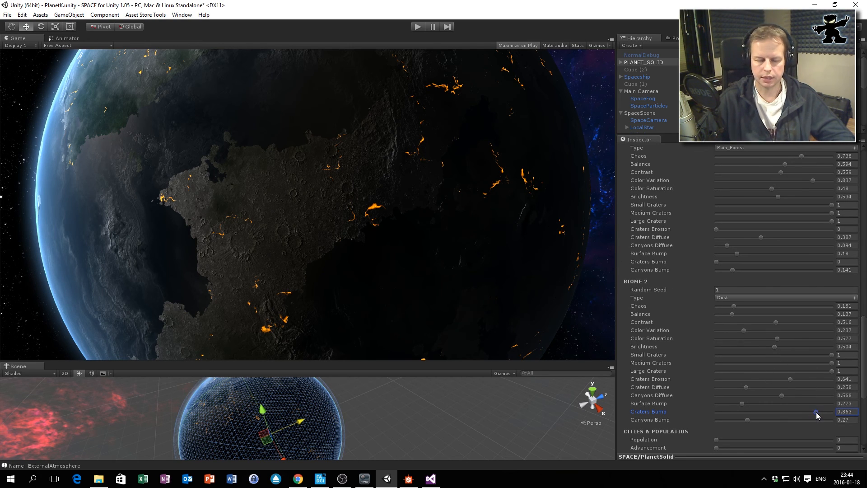
drag(816, 412, 815, 417)
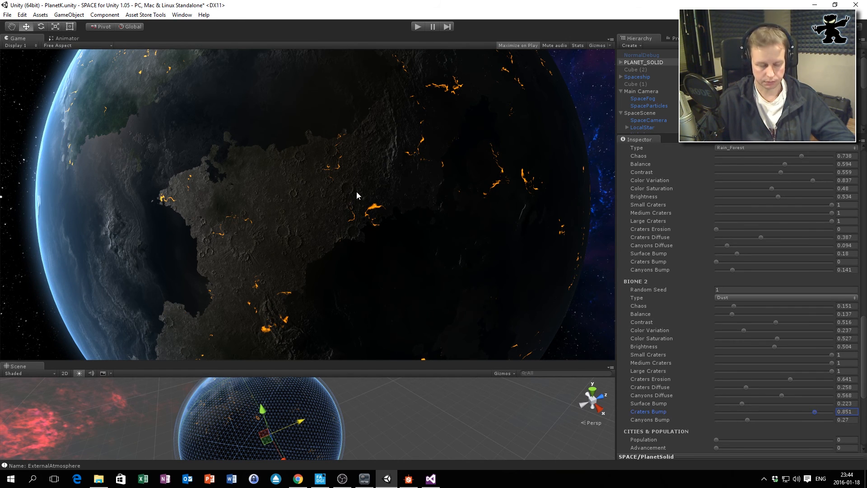
Bring the planet very close to the camera to examine the craters, and move it back out.
click(332, 157)
mouse_move(297, 428)
mouse_down()
mouse_move(312, 420)
mouse_move(285, 428)
mouse_up()
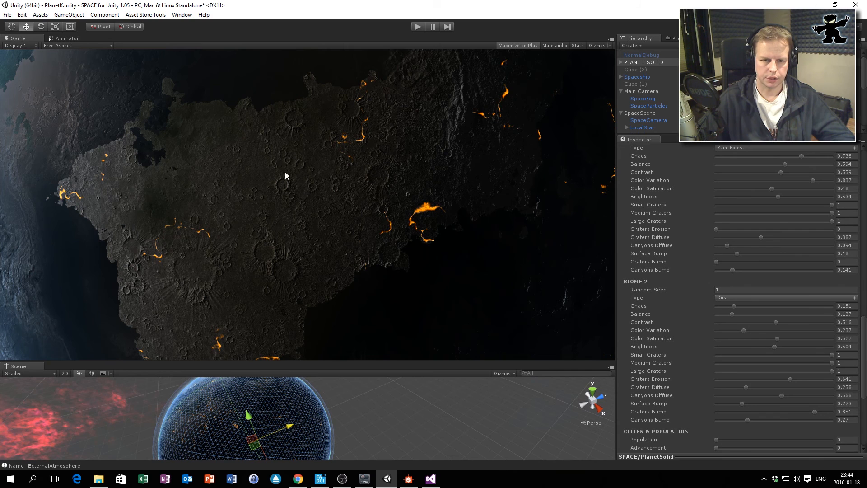
scroll(809, 248, up, 3)
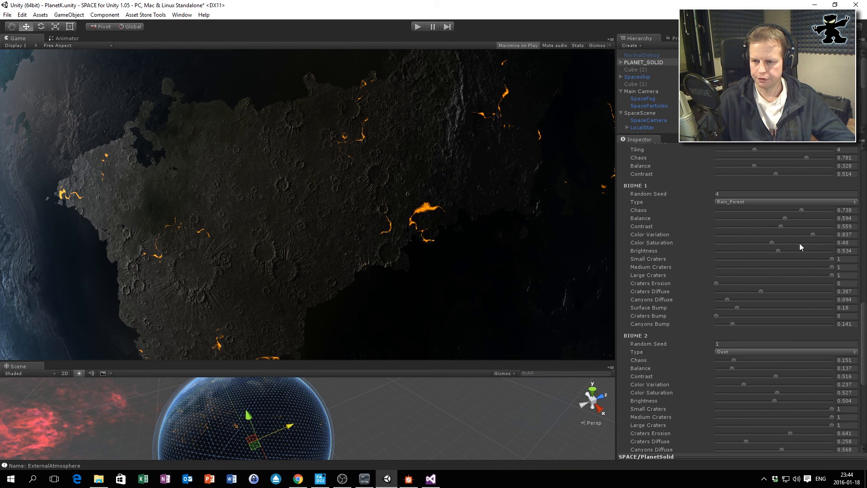
scroll(747, 326, down, 3)
scroll(747, 326, up, 3)
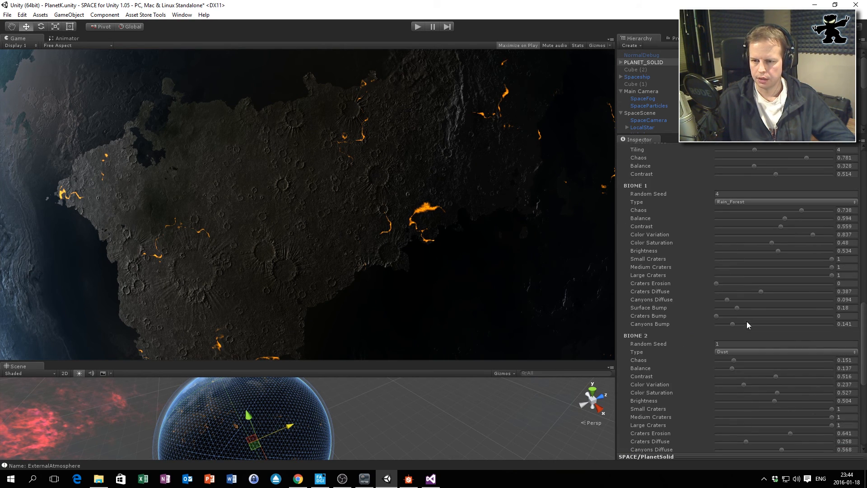
drag(281, 428, 301, 420)
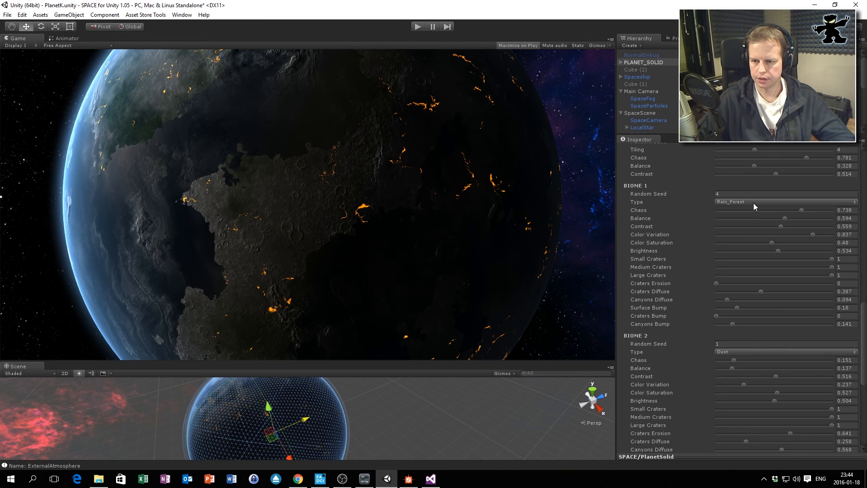
Set the Biomes Balance to 1 and the Liquid Level to 0.638.
scroll(709, 180, up, 3)
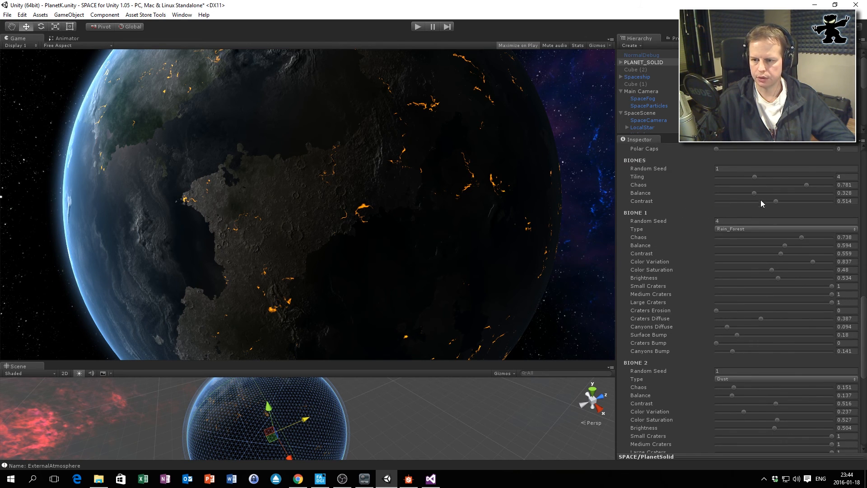
drag(753, 196, 823, 196)
scroll(820, 200, up, 12)
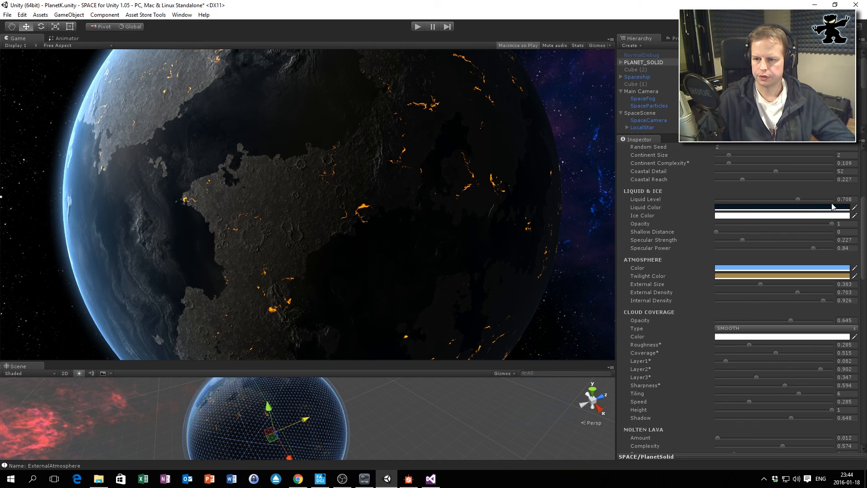
drag(798, 199, 789, 198)
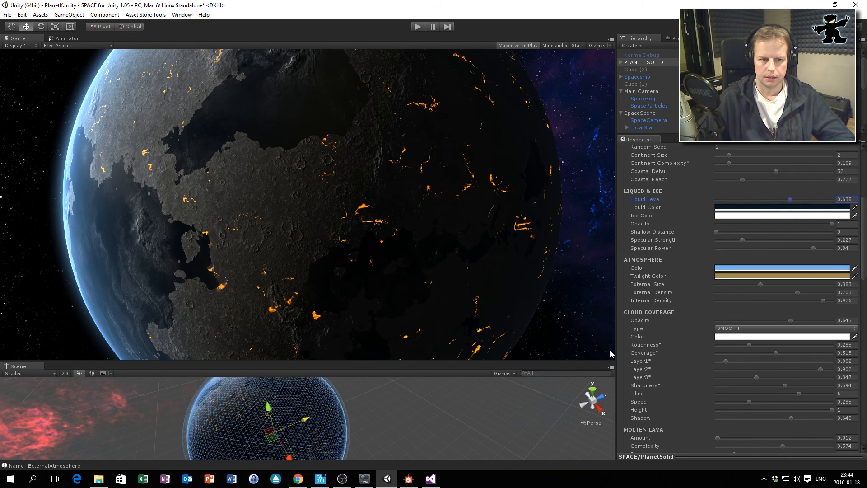
Set the Surfaces Roughness to 0.876, and move the planet away from the camera and back to check it.
scroll(739, 322, down, 9)
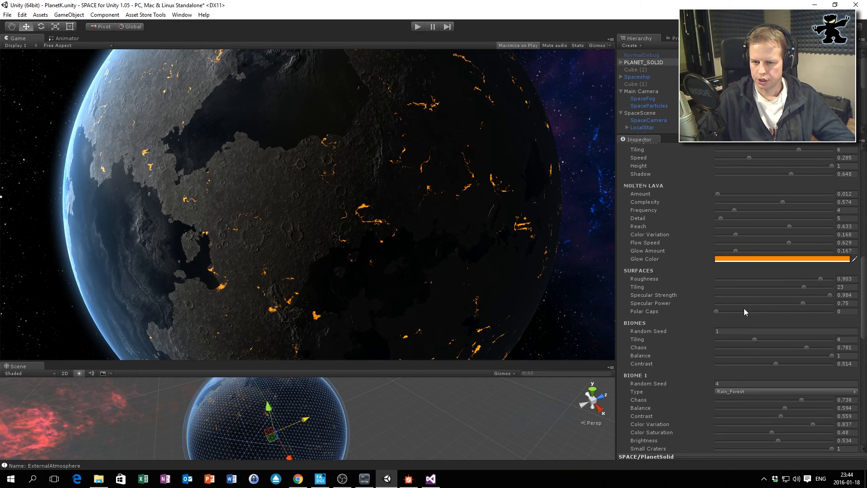
scroll(745, 312, down, 1)
mouse_move(820, 252)
mouse_down()
mouse_move(764, 252)
mouse_move(818, 255)
mouse_up()
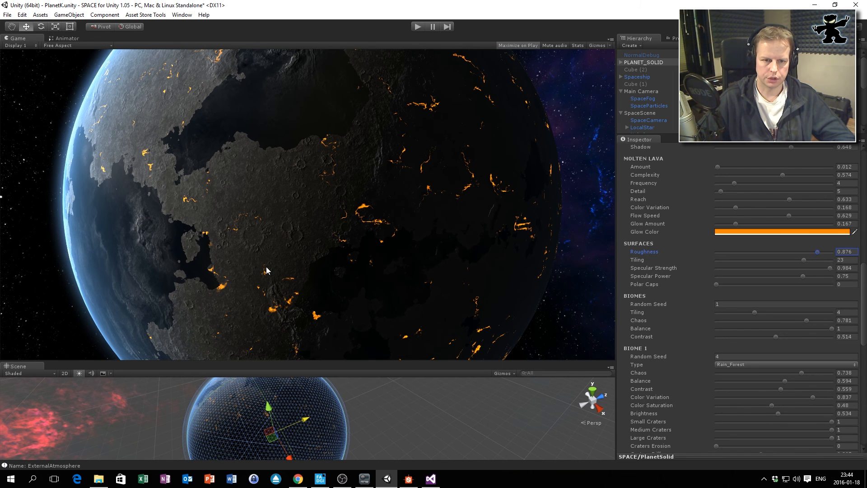
drag(298, 419, 341, 410)
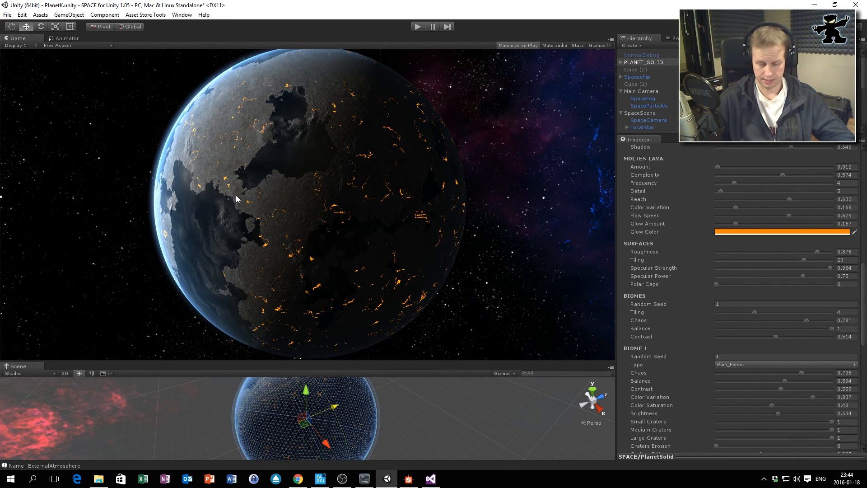
drag(332, 410, 310, 420)
Set the Surfaces Tiling to 15, keeping the Biomes Tiling at 4.
scroll(733, 375, down, 3)
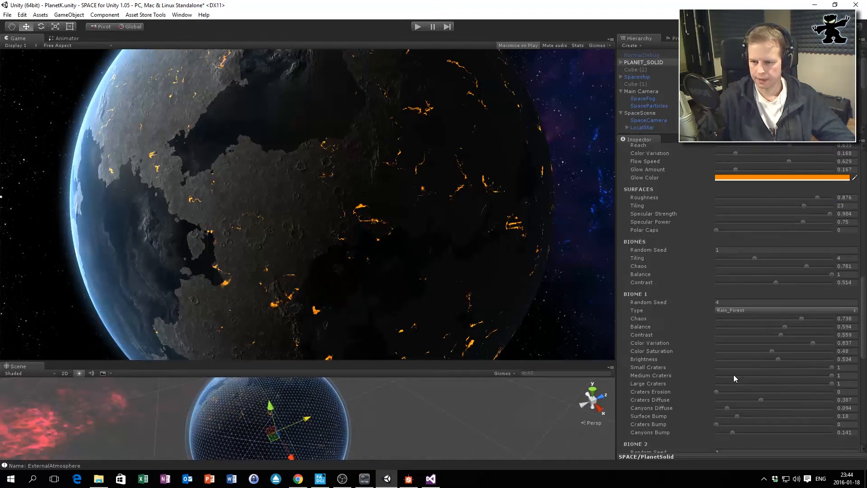
scroll(734, 375, down, 2)
mouse_move(755, 231)
mouse_down()
mouse_move(831, 230)
mouse_move(751, 236)
mouse_up()
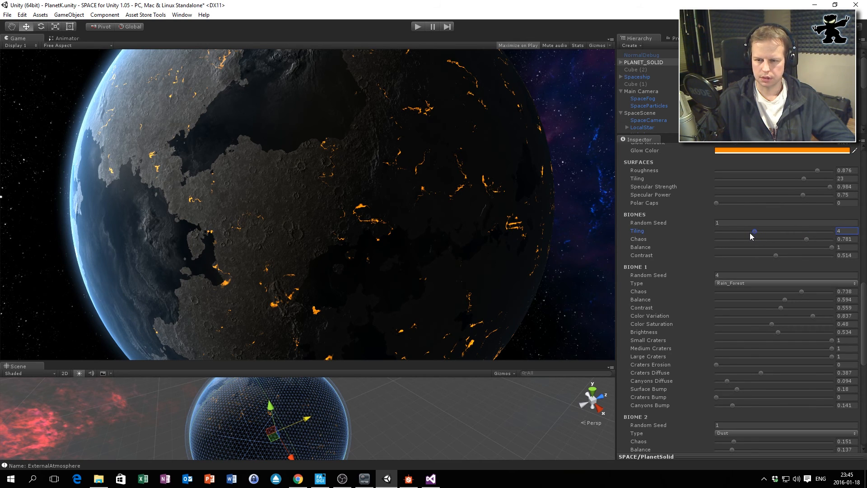
drag(802, 181, 773, 181)
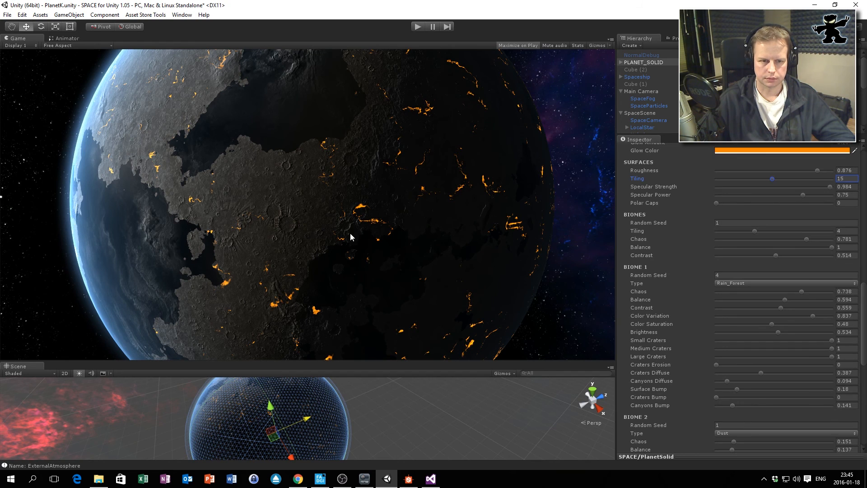
Set the Contrast of Biome 2 to 0.524 and its Brightness to 0.508.
scroll(754, 341, down, 7)
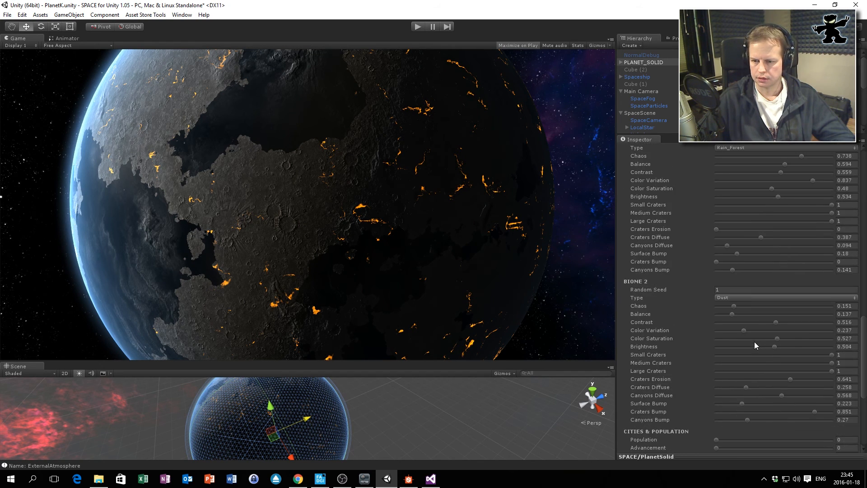
scroll(735, 216, up, 1)
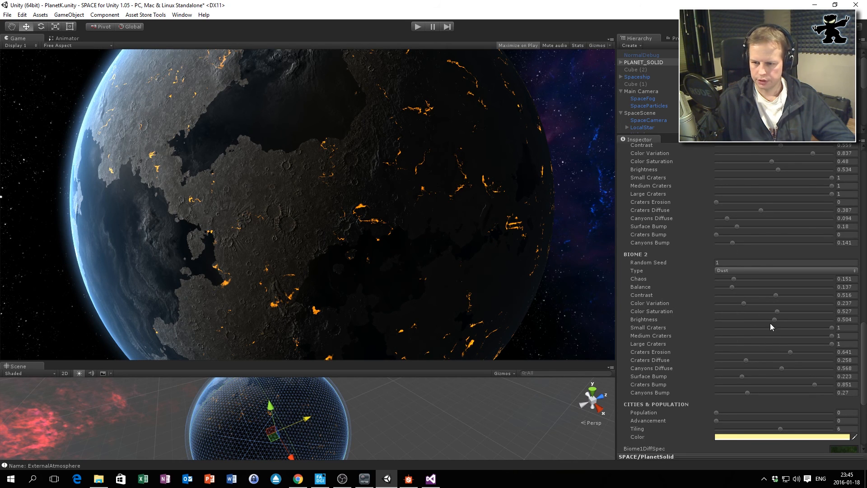
click(777, 295)
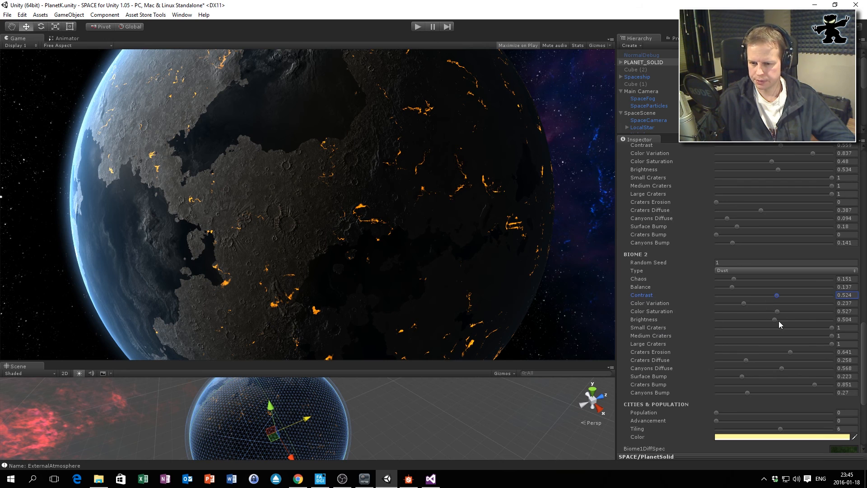
mouse_move(775, 320)
mouse_down()
mouse_move(701, 327)
mouse_move(862, 328)
mouse_move(771, 328)
mouse_up()
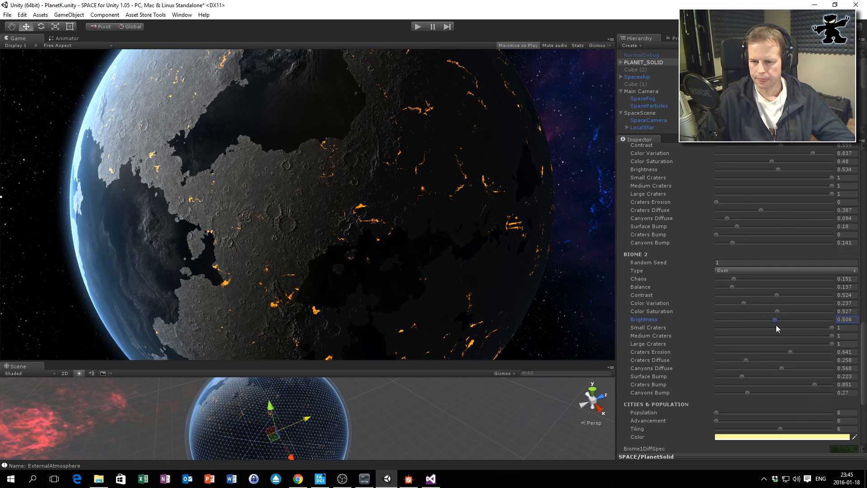
Keep Biome 2 as Dust and set the Biome 1 type to Desert.
click(759, 271)
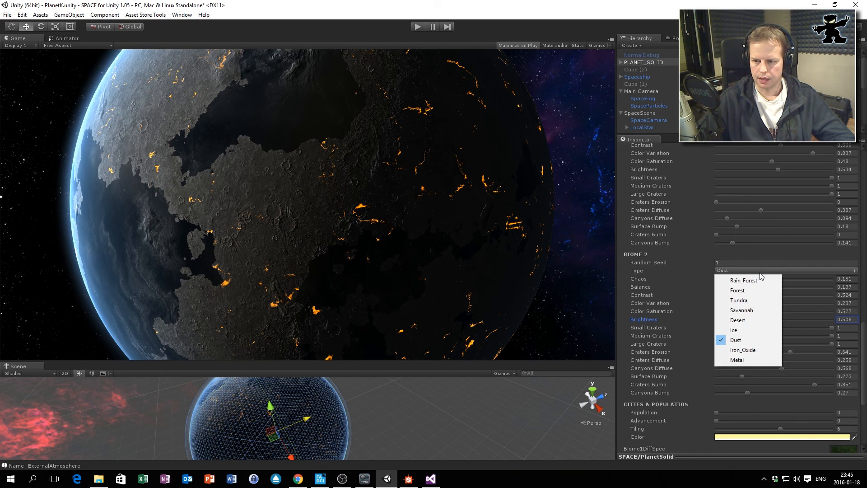
click(674, 255)
scroll(674, 251, up, 4)
click(745, 229)
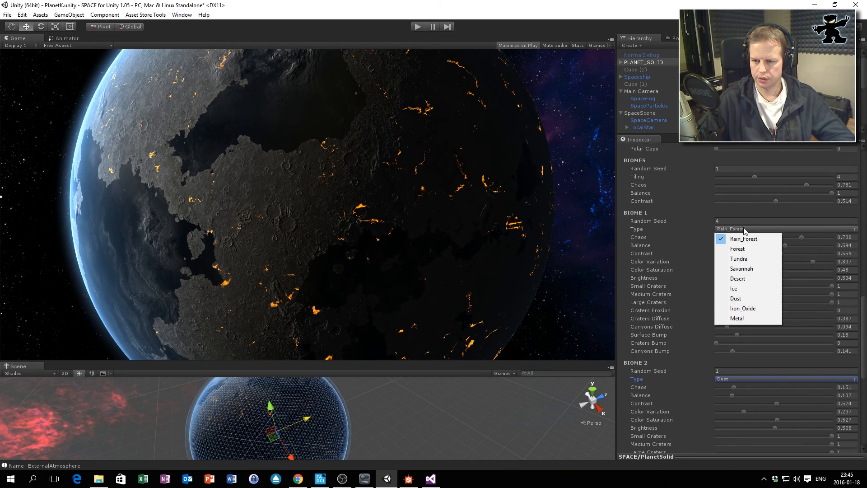
click(749, 279)
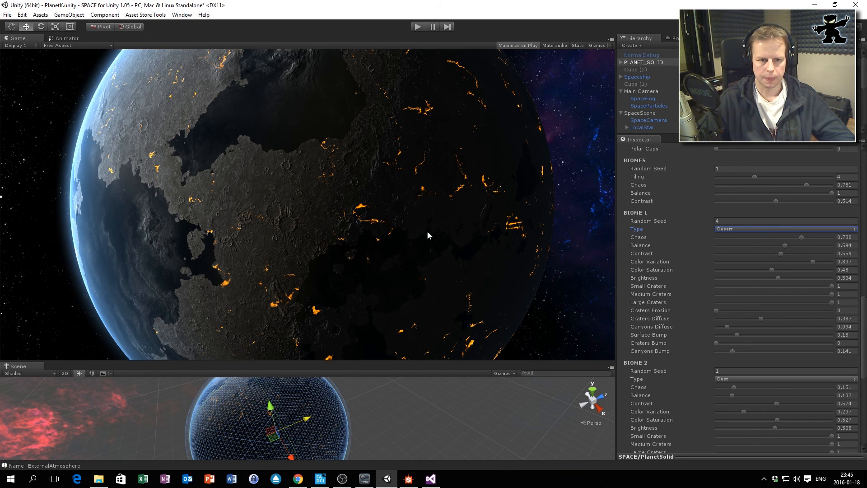
Set the Biomes Balance to 0.355 and the Biomes Contrast to 1.
drag(827, 192, 733, 203)
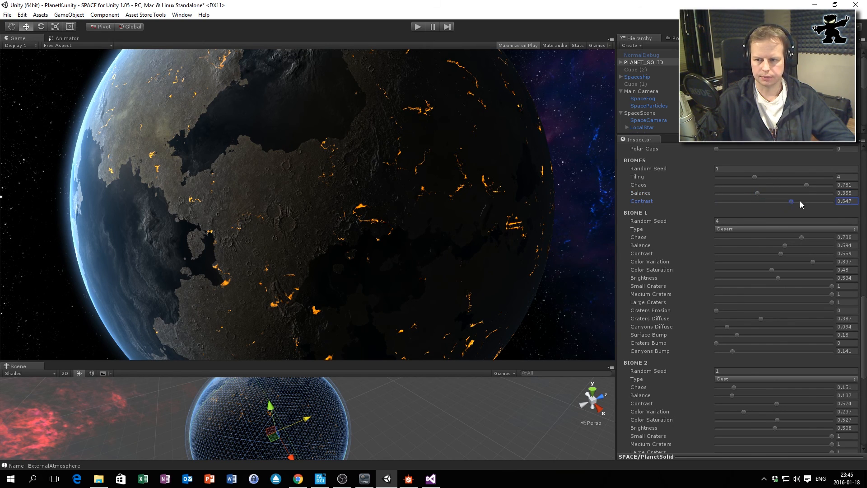
drag(818, 201, 860, 204)
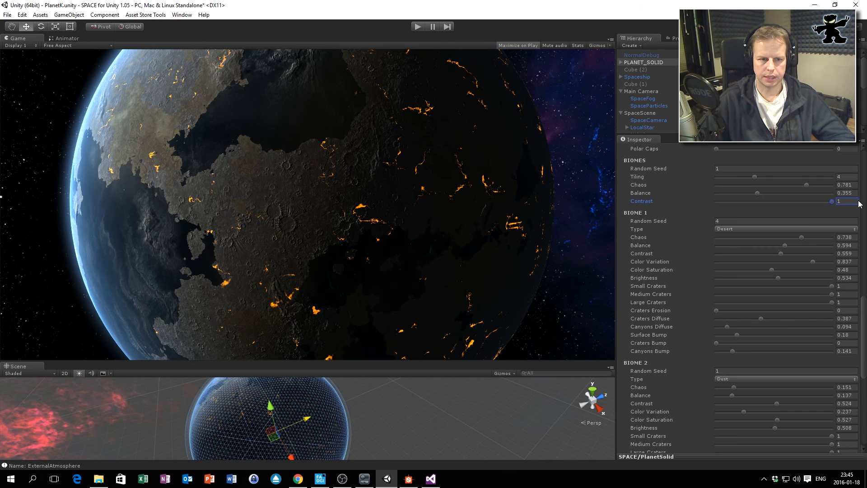
Set the Biomes Balance to 0.242 and Chaos to 0.457, keeping the Biomes Tiling at 4.
drag(758, 193, 745, 197)
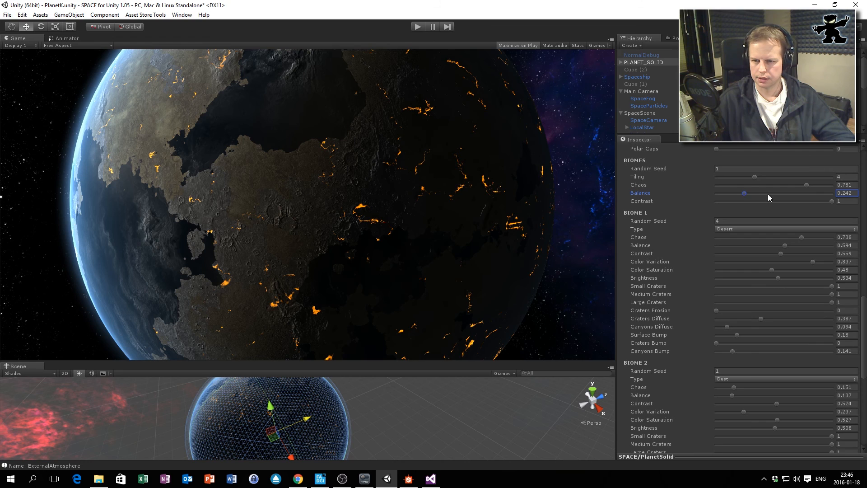
drag(804, 186, 760, 176)
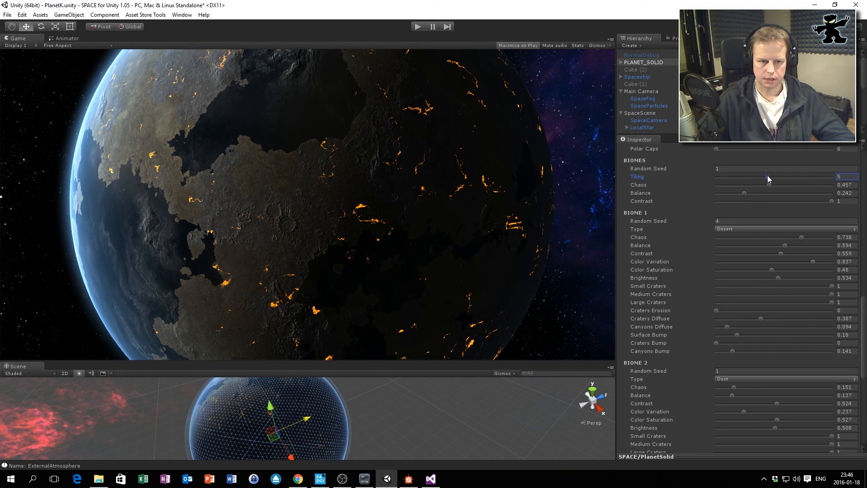
Set Biome 1's Craters Bump to 0.844 and its Surface Bump to 0.516.
scroll(833, 281, down, 4)
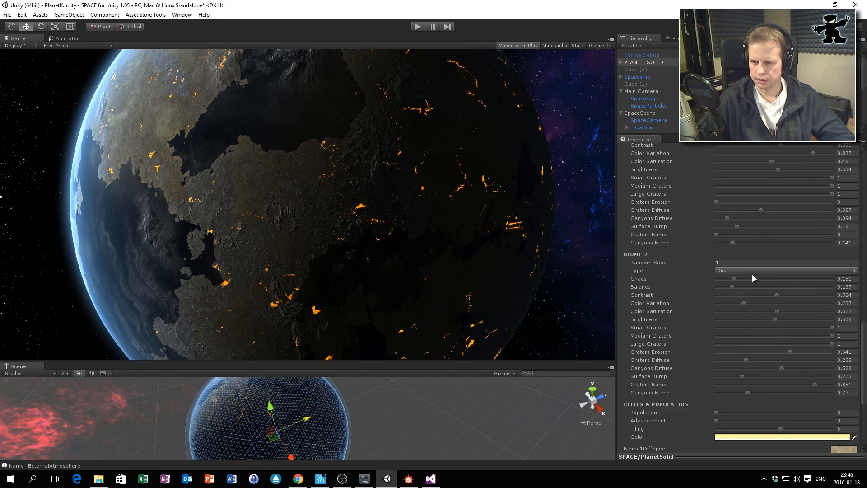
scroll(754, 273, up, 3)
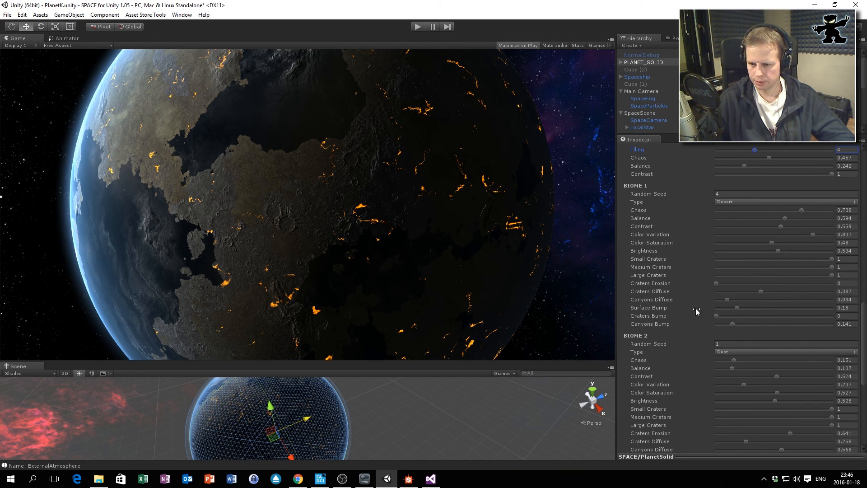
drag(720, 316, 820, 315)
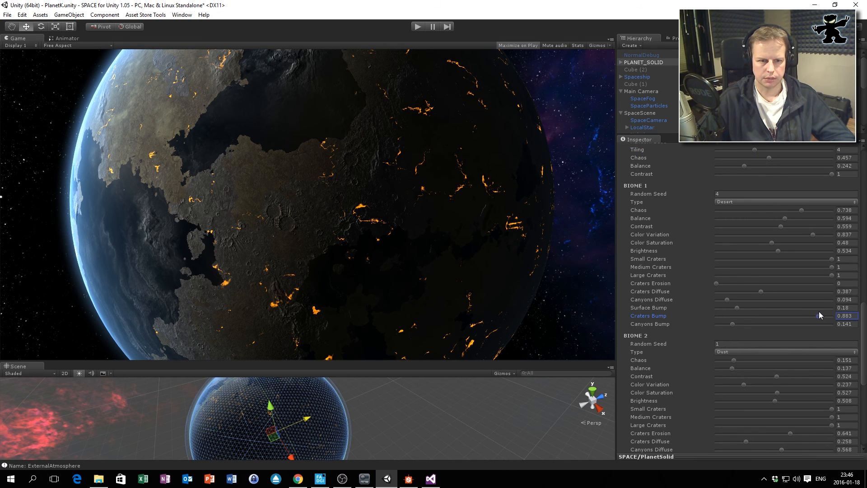
drag(819, 312, 814, 313)
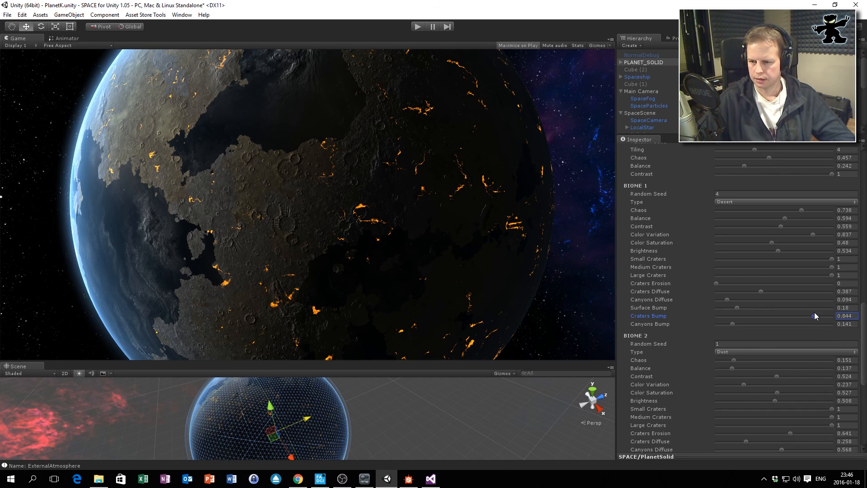
drag(742, 308, 781, 304)
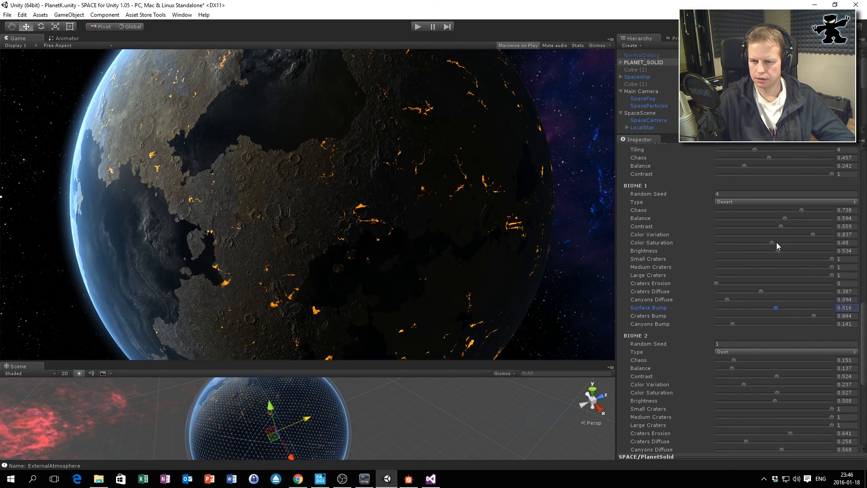
Set Biome 1's Brightness to 0 and Color Variation to 0.41, and lower the Biomes Contrast to 0.633.
drag(779, 251, 676, 254)
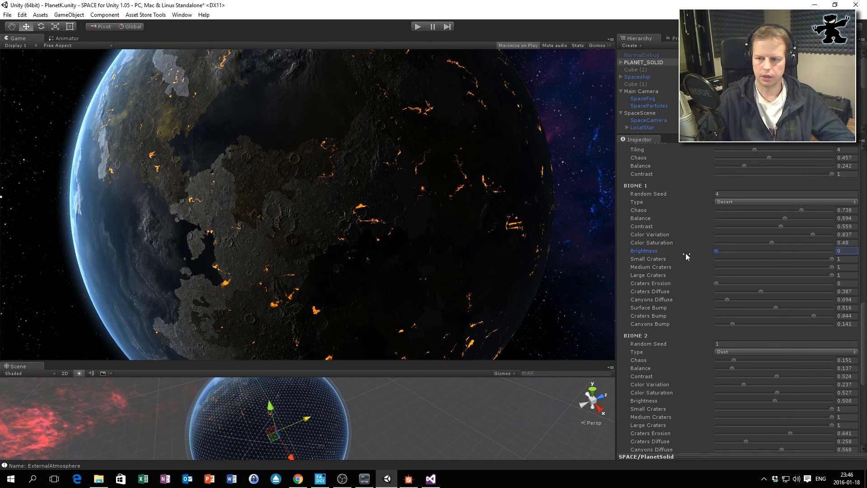
drag(812, 236, 764, 235)
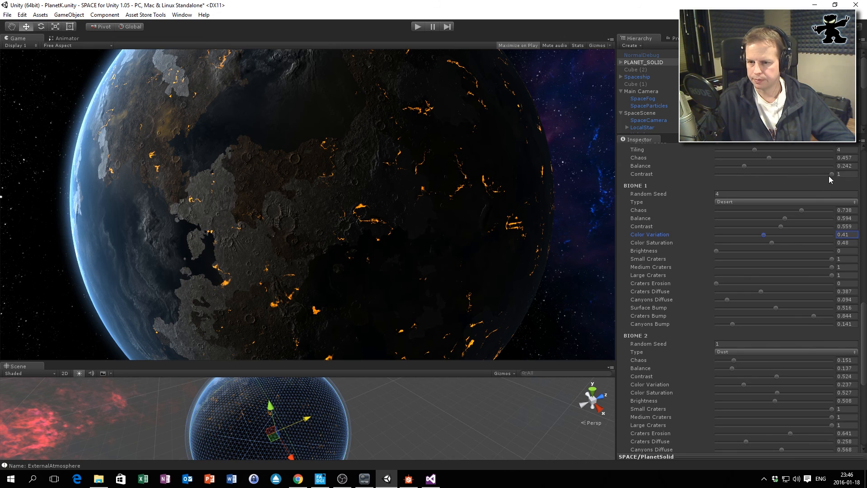
drag(831, 174, 779, 178)
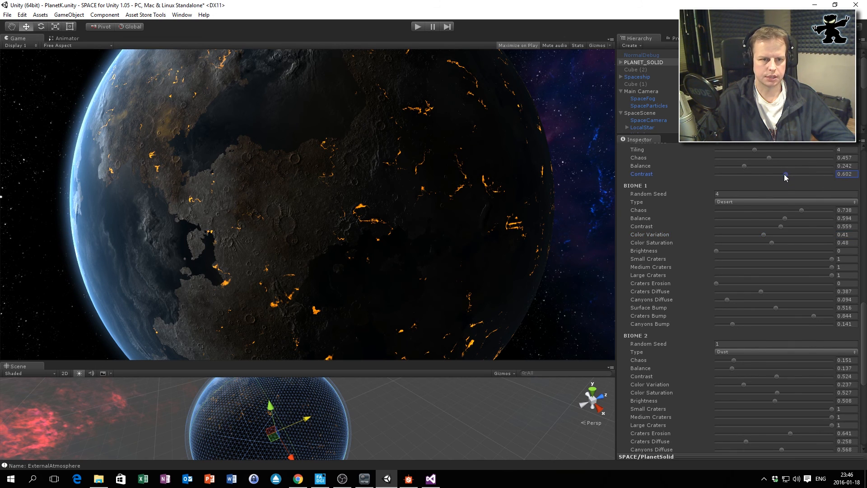
Try a brown Liquid Color, and settle on the near-black blue 101216FF.
scroll(805, 215, down, 10)
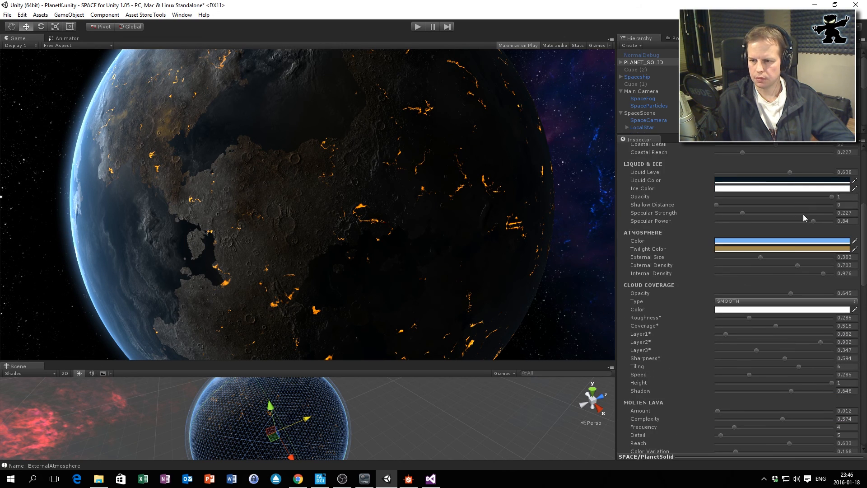
click(804, 182)
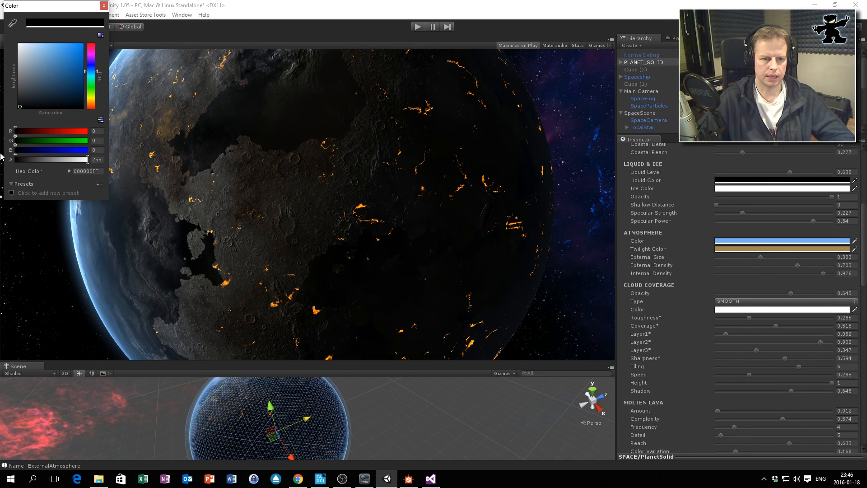
mouse_move(60, 94)
mouse_down()
mouse_move(47, 71)
mouse_move(92, 93)
mouse_move(95, 107)
mouse_up()
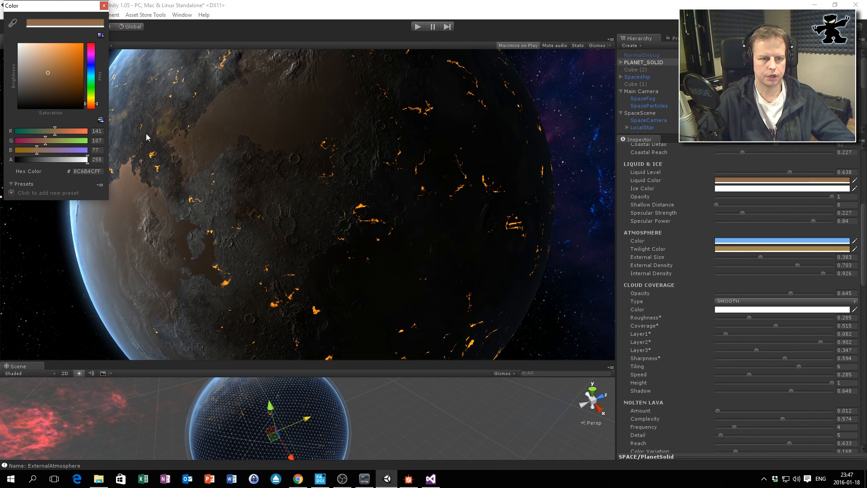
mouse_move(92, 71)
mouse_down()
mouse_move(41, 84)
mouse_move(36, 105)
mouse_up()
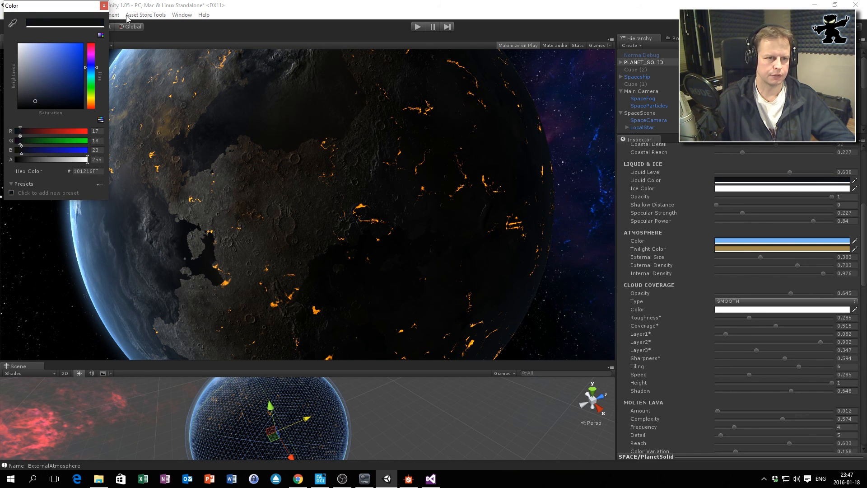
click(104, 6)
Move the planet farther from the camera so the whole globe shows, and set the Liquid Level to 0.564.
drag(306, 414, 360, 409)
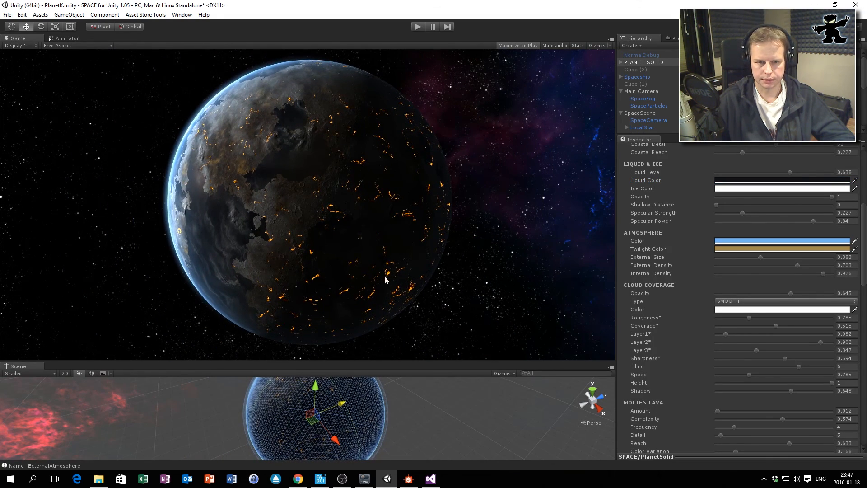
scroll(809, 298, up, 3)
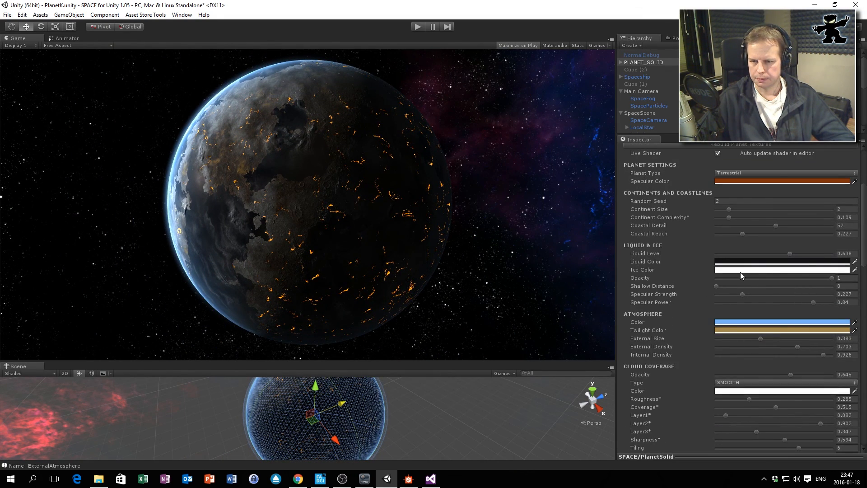
mouse_move(790, 254)
mouse_down()
mouse_move(771, 254)
mouse_move(781, 254)
mouse_up()
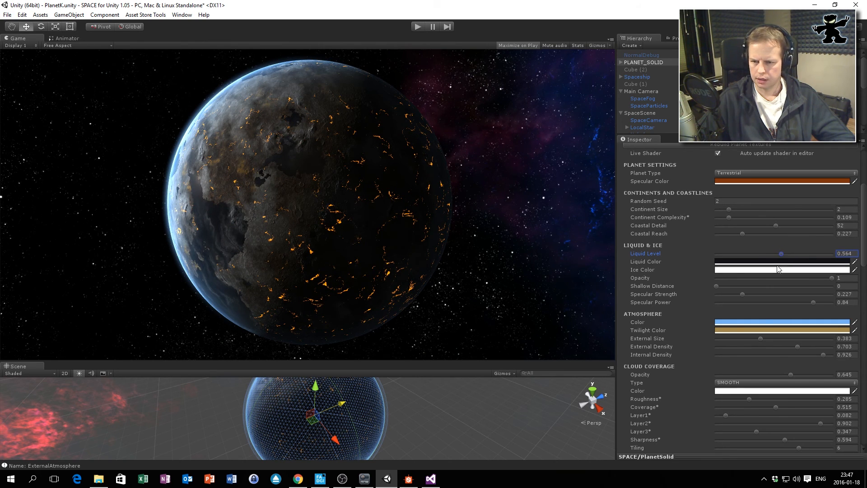
Set the Cloud Coverage Roughness to 0.359 and the Surfaces Roughness to 0.966.
scroll(753, 370, down, 2)
click(759, 345)
scroll(800, 367, down, 5)
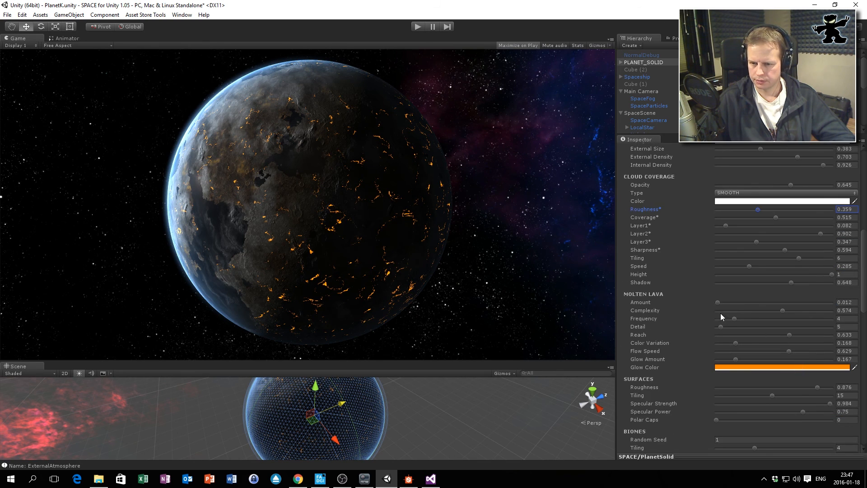
scroll(730, 340, down, 2)
mouse_move(818, 333)
mouse_down()
mouse_move(856, 336)
mouse_move(829, 335)
mouse_up()
scroll(790, 367, down, 6)
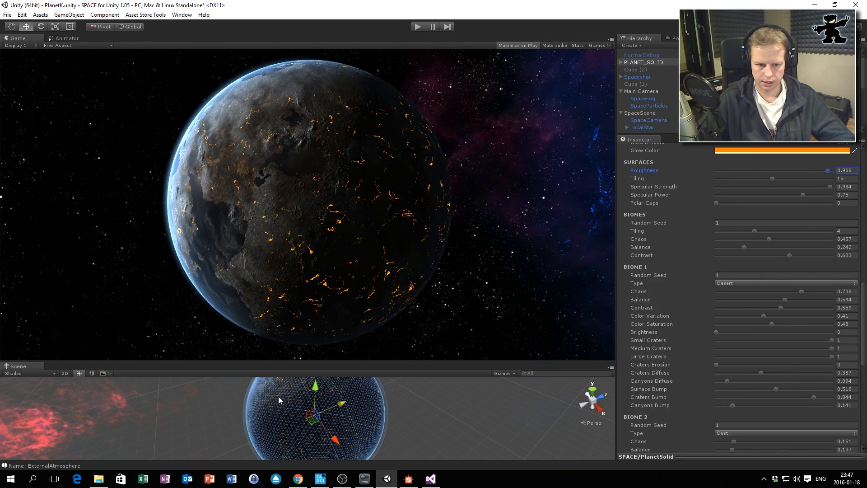
Move the planet close to the camera, review the biome parameters, and set the Biomes Balance to 1.
drag(343, 402, 296, 418)
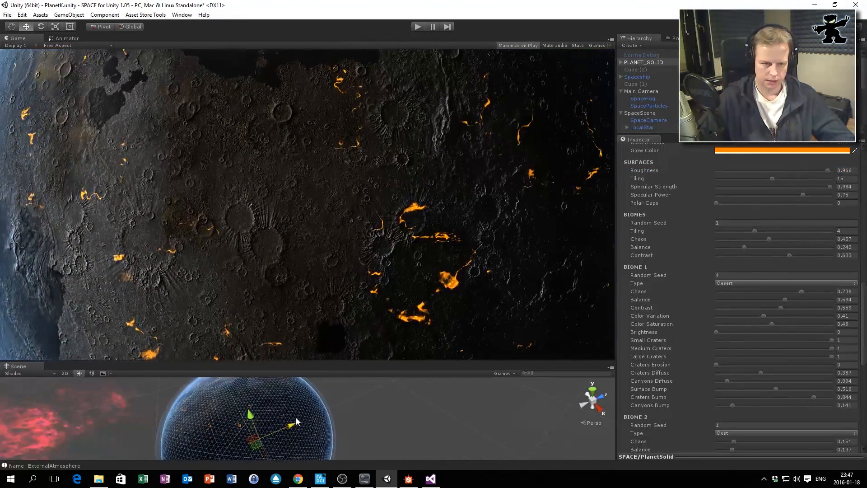
scroll(750, 294, down, 5)
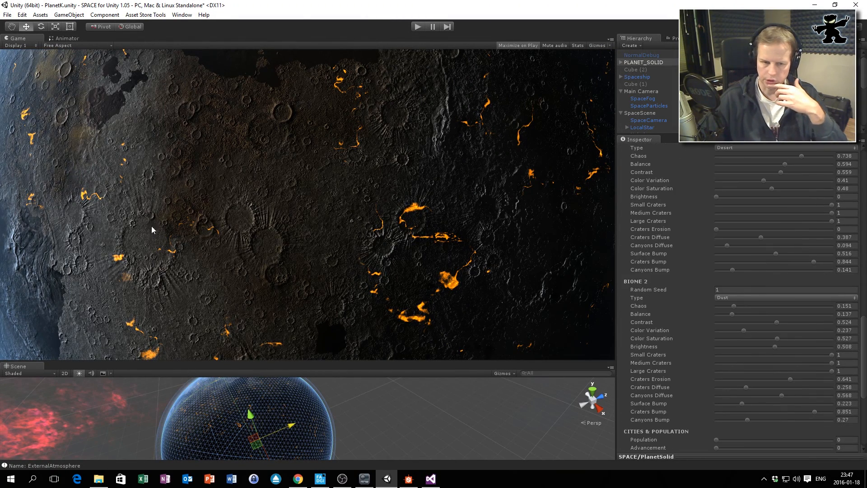
scroll(698, 350, down, 5)
scroll(697, 349, down, 3)
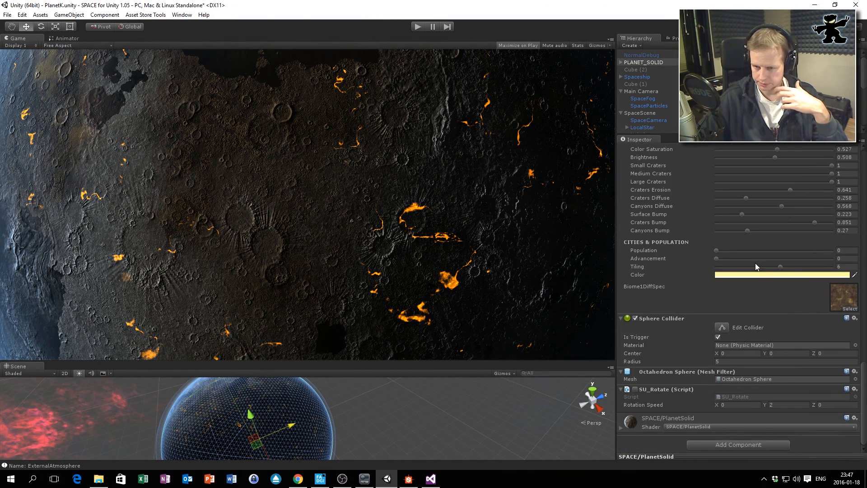
scroll(756, 266, up, 1)
scroll(738, 238, up, 3)
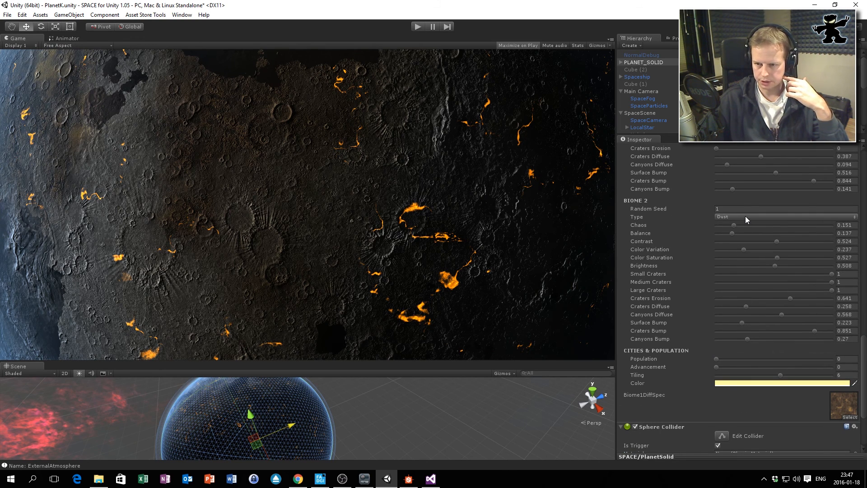
scroll(757, 238, up, 3)
scroll(757, 246, up, 3)
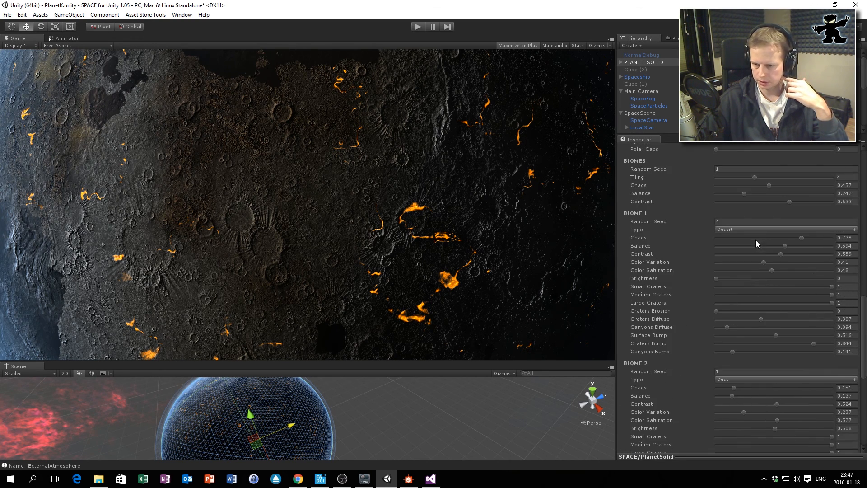
drag(745, 193, 840, 194)
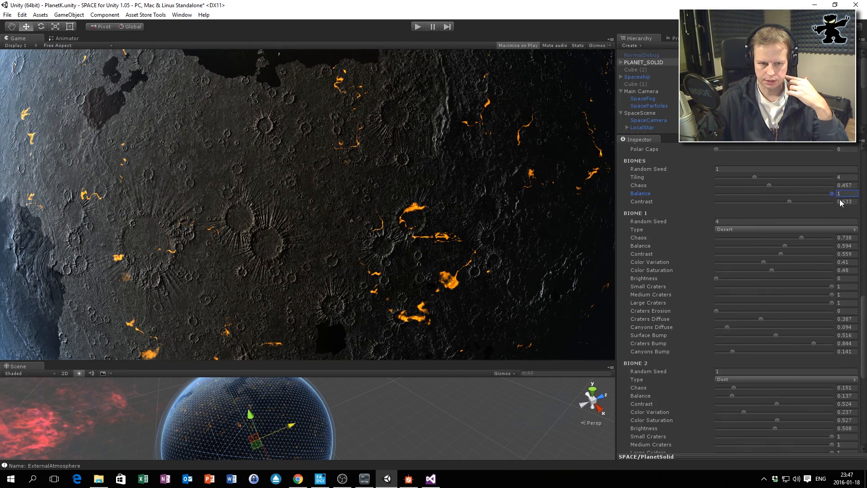
Move the planet slightly away from the camera and set Biome 2's Craters Bump to 1.
drag(290, 426, 300, 423)
scroll(785, 333, down, 4)
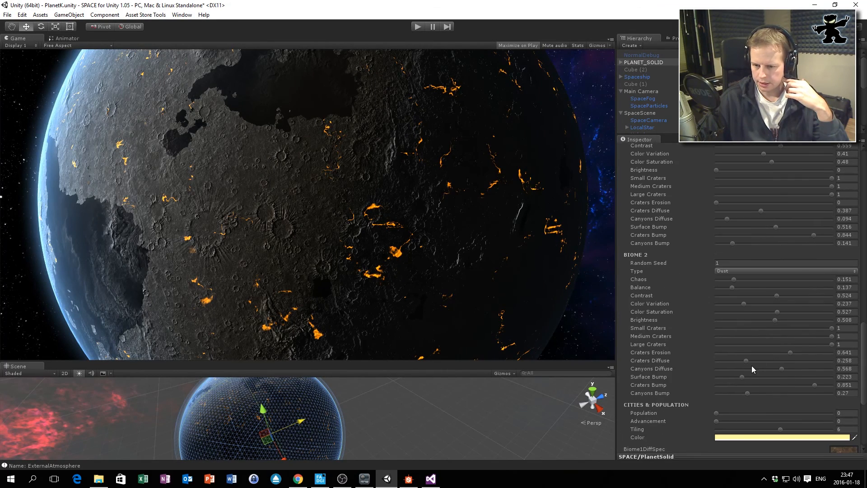
drag(814, 384, 847, 388)
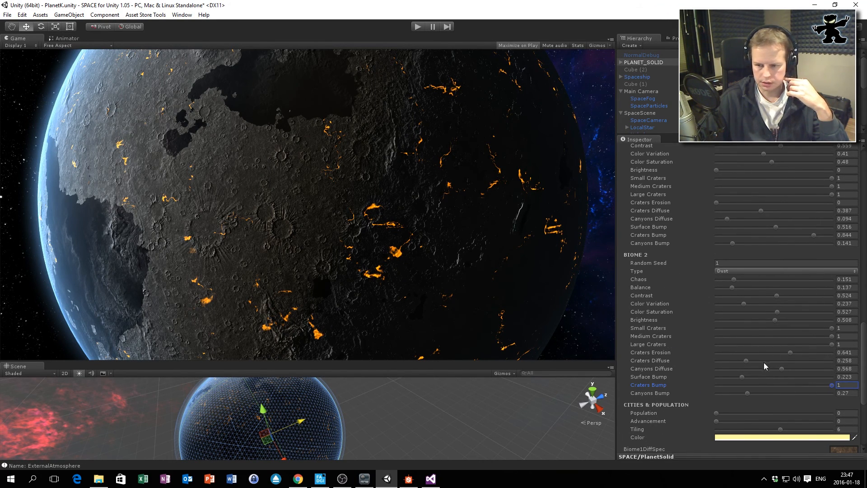
Try Biome 2's Craters Erosion at both extremes, 0 and 1.
drag(790, 353, 703, 358)
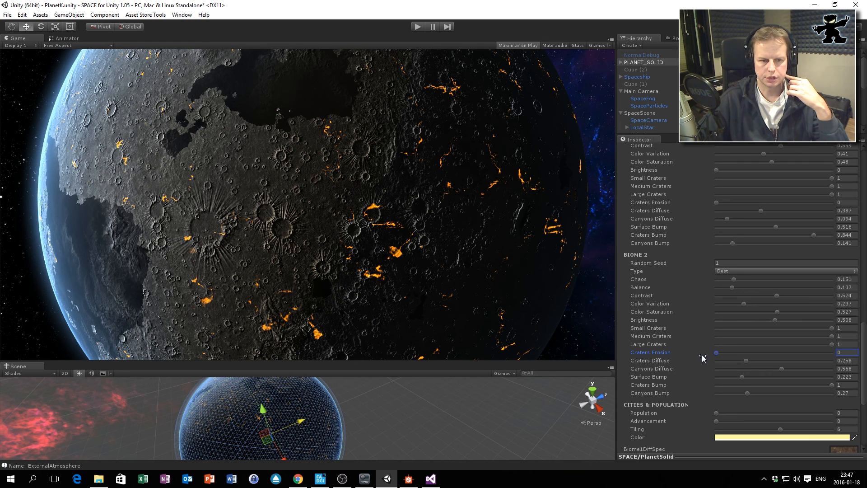
drag(703, 358, 860, 360)
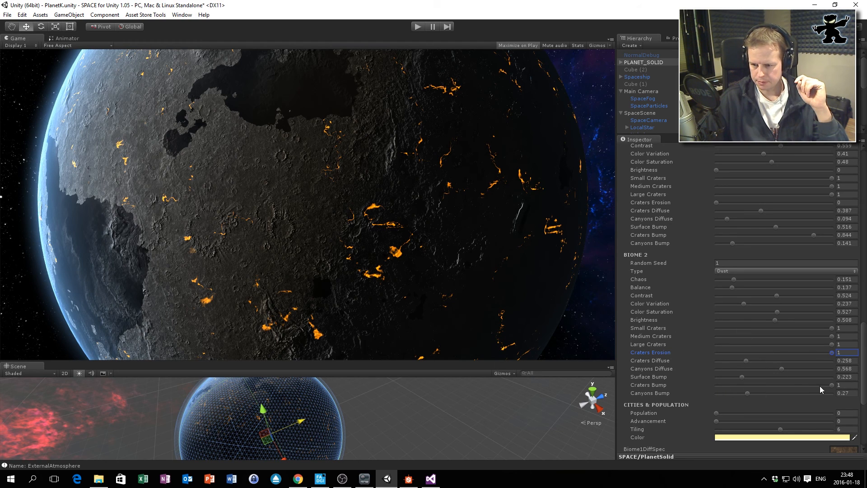
Set Biome 2's Canyons Bump to 0.938, Medium Craters to 0 and Craters Erosion to 0.387.
drag(744, 394, 823, 393)
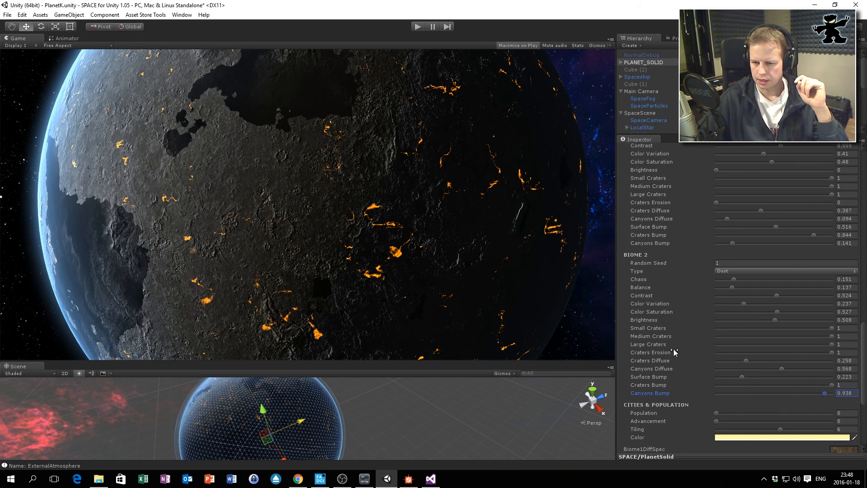
drag(833, 336, 678, 336)
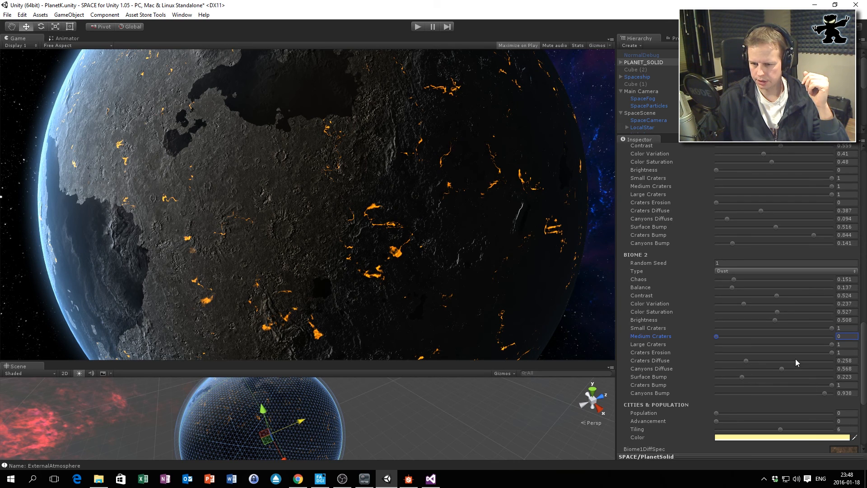
drag(833, 352, 762, 355)
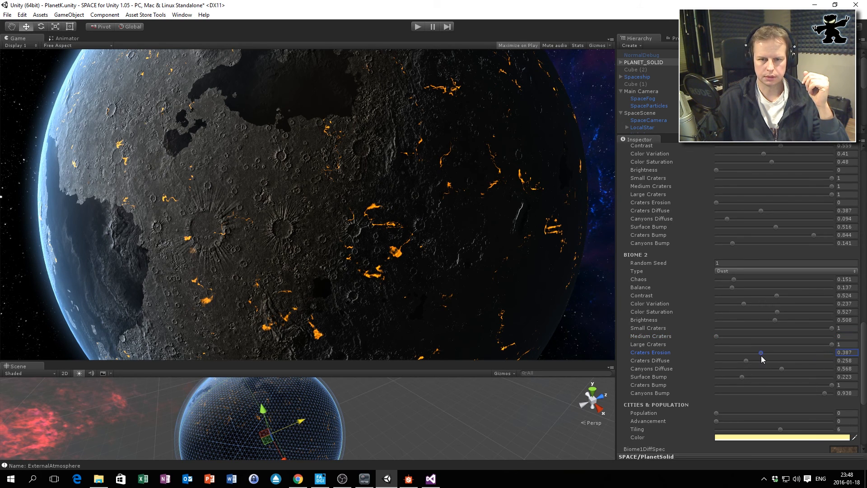
Lower the Surfaces Roughness to about 0.67.
scroll(755, 188, up, 4)
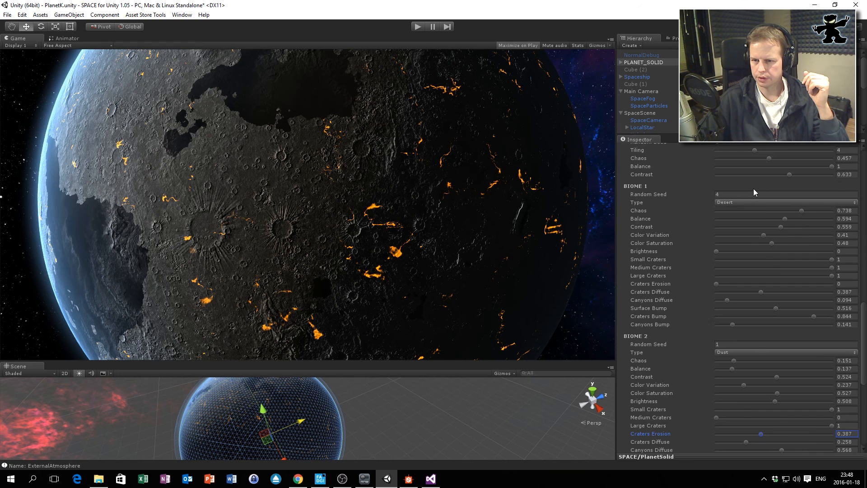
scroll(763, 200, up, 2)
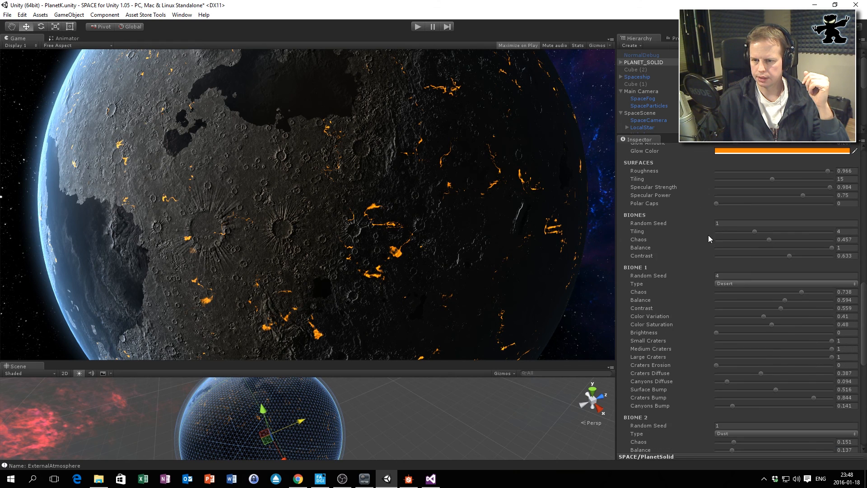
drag(807, 172, 784, 173)
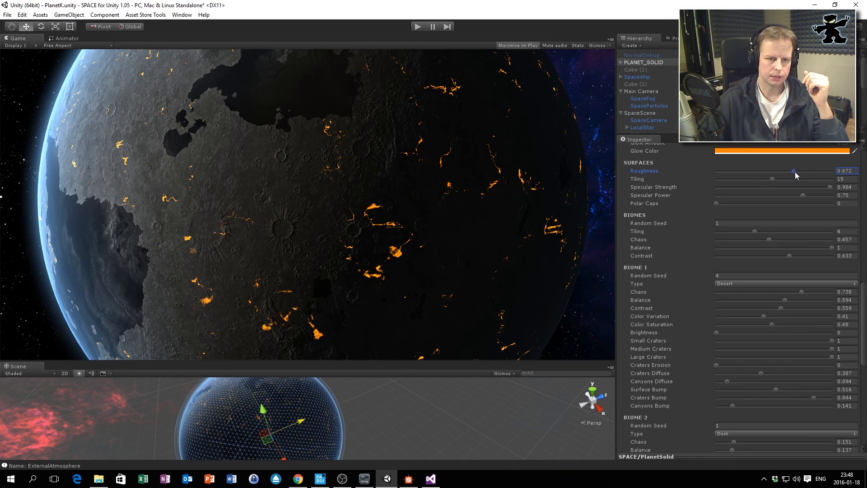
Set Surfaces Roughness to 0.719 and Biomes Balance to 0.238, and move the planet farther from the camera.
drag(797, 173, 800, 172)
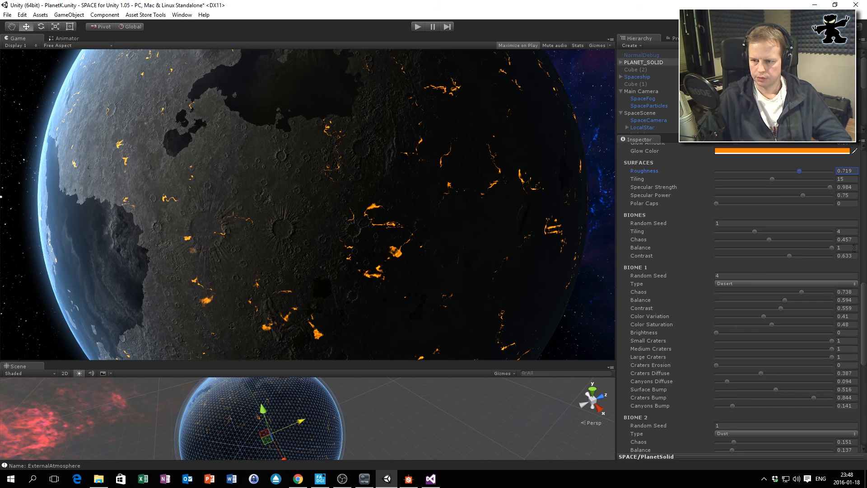
drag(832, 248, 746, 252)
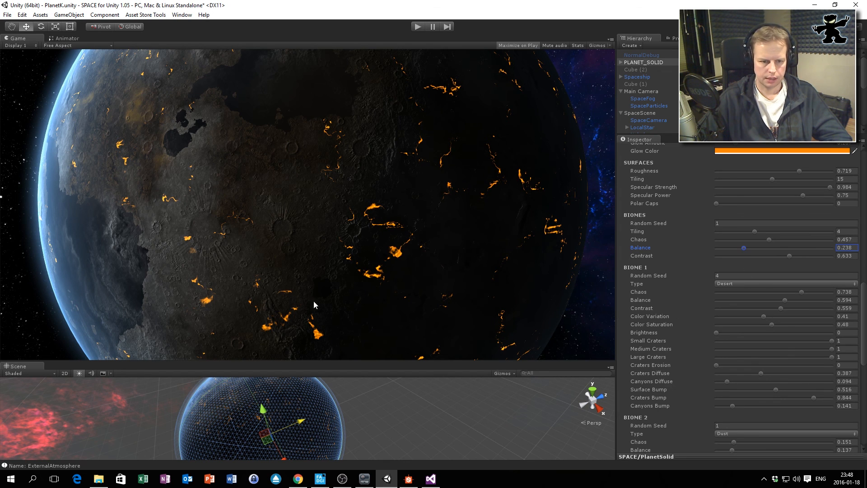
drag(311, 423, 355, 408)
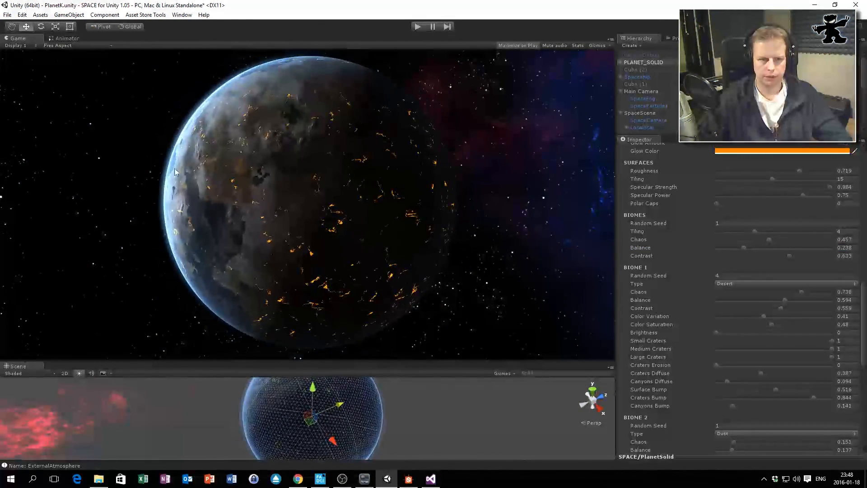
Change the Atmosphere Color from blue to a saturated orange, hex DF621F.
scroll(807, 264, up, 10)
click(782, 214)
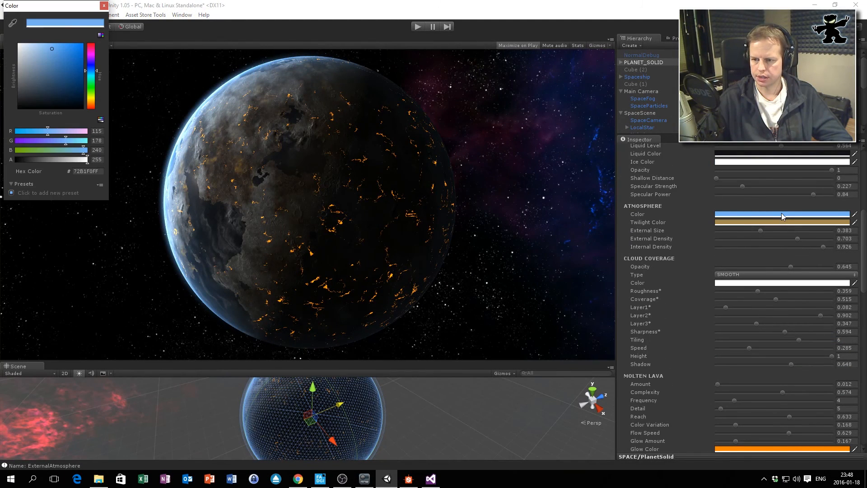
click(92, 100)
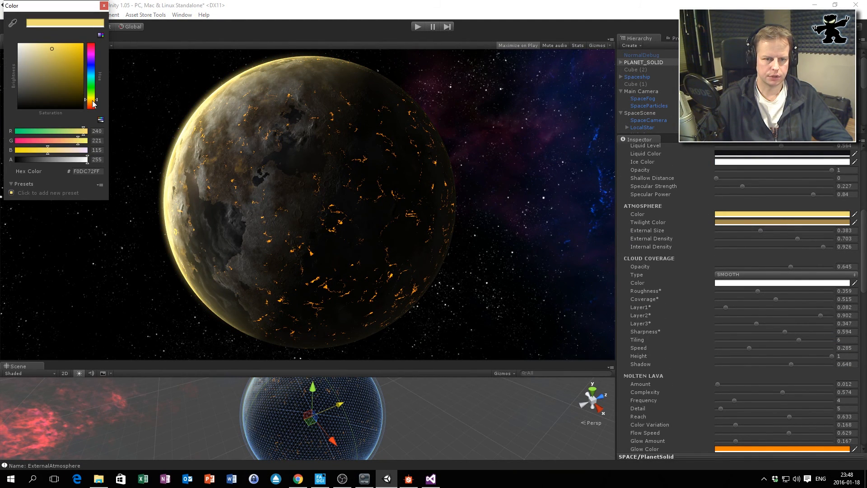
drag(73, 59, 72, 53)
drag(92, 100, 92, 105)
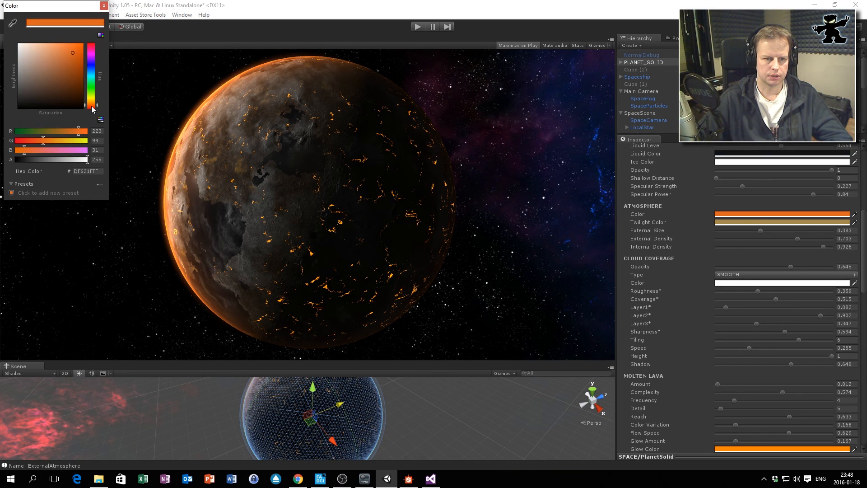
click(104, 5)
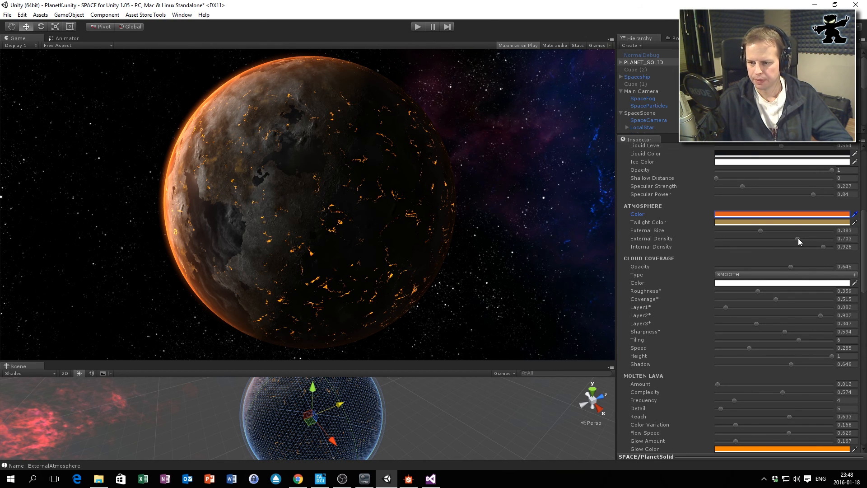
Set the atmosphere's Internal Density to 0.766 and External Size to 0.34, and preview the planet in Play mode.
drag(822, 247, 809, 247)
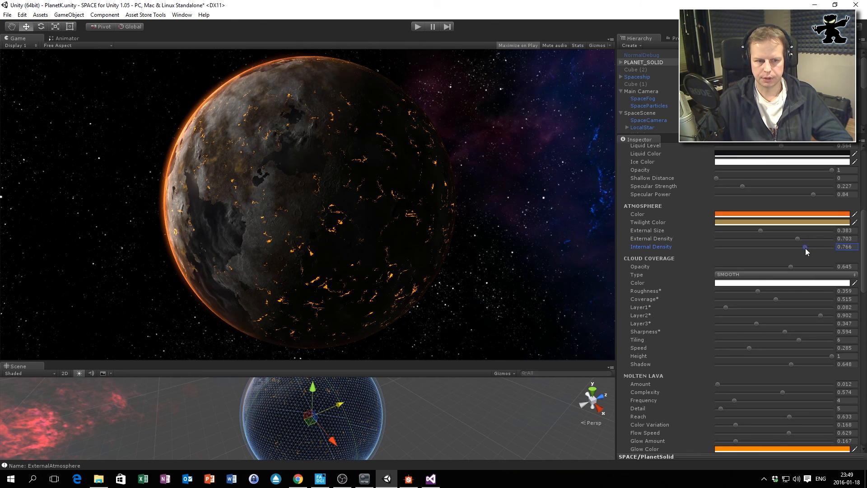
mouse_move(761, 231)
mouse_down()
mouse_move(738, 232)
mouse_move(765, 231)
mouse_move(756, 231)
mouse_up()
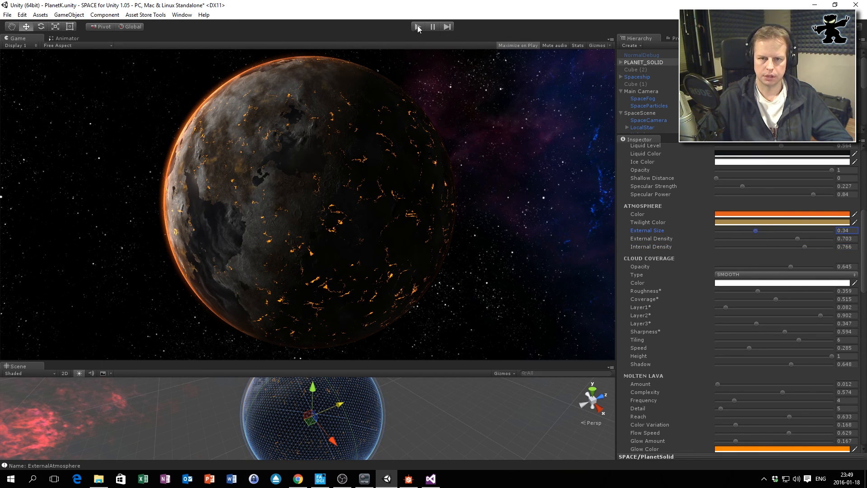
click(418, 27)
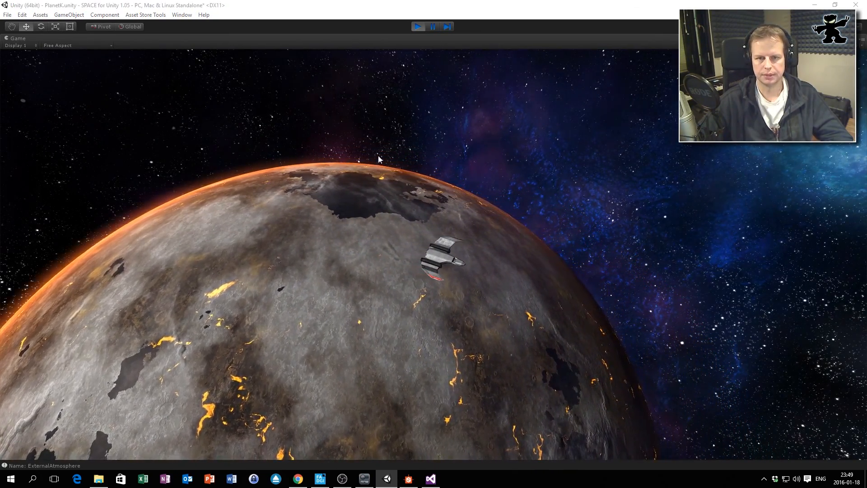
click(419, 27)
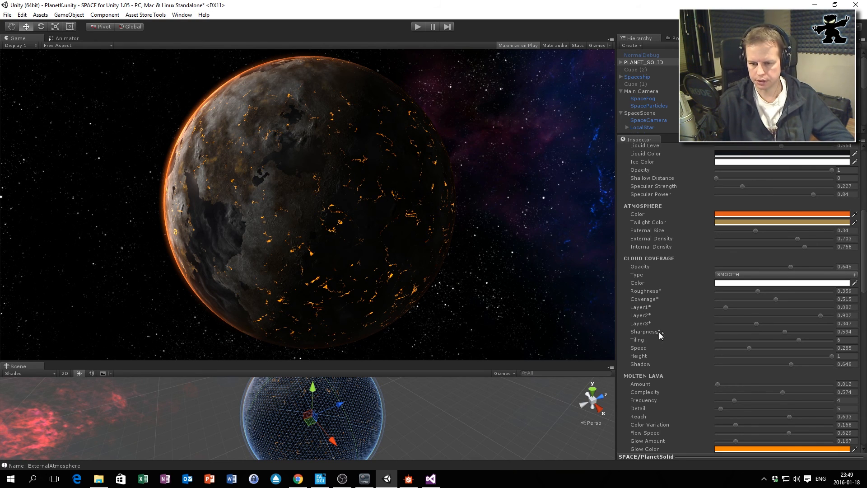
Try a Population of 0.961 with Tiling at 6 for the planet's cities.
scroll(727, 324, down, 9)
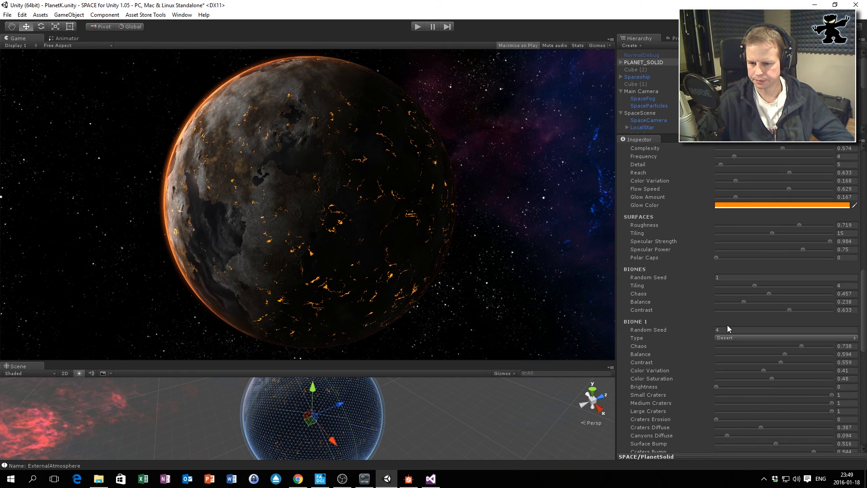
scroll(722, 315, down, 3)
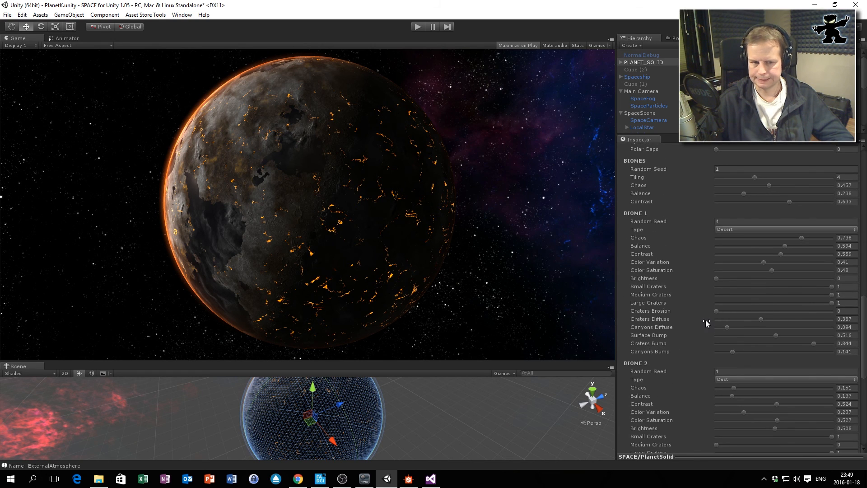
scroll(718, 287, down, 10)
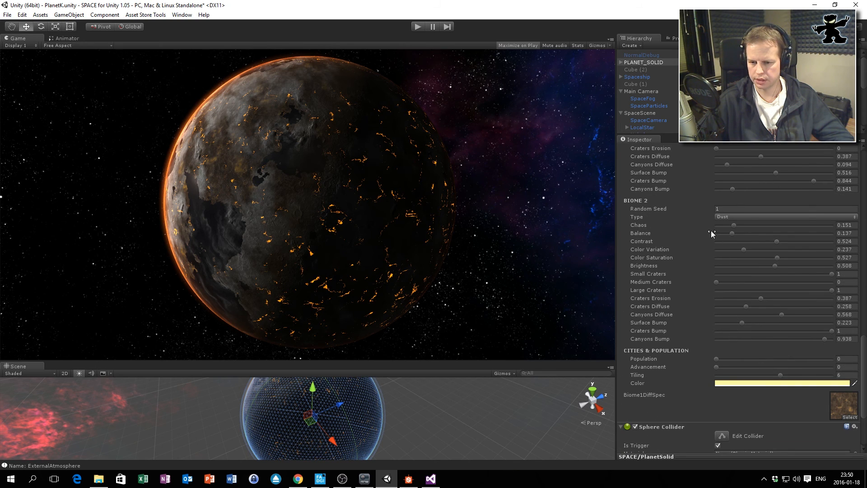
scroll(733, 188, up, 2)
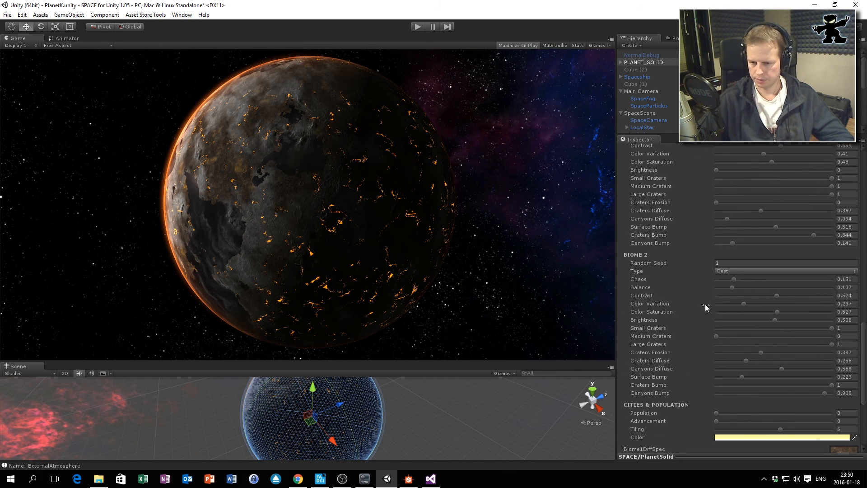
scroll(702, 324, down, 3)
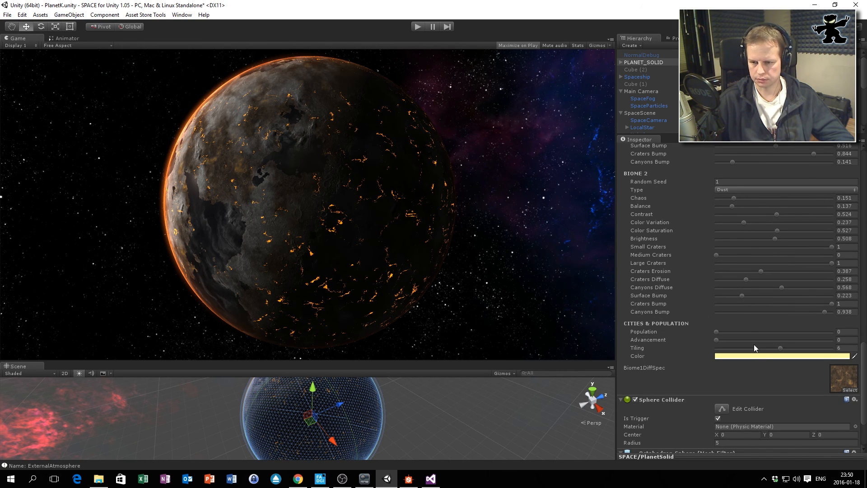
drag(717, 332, 828, 335)
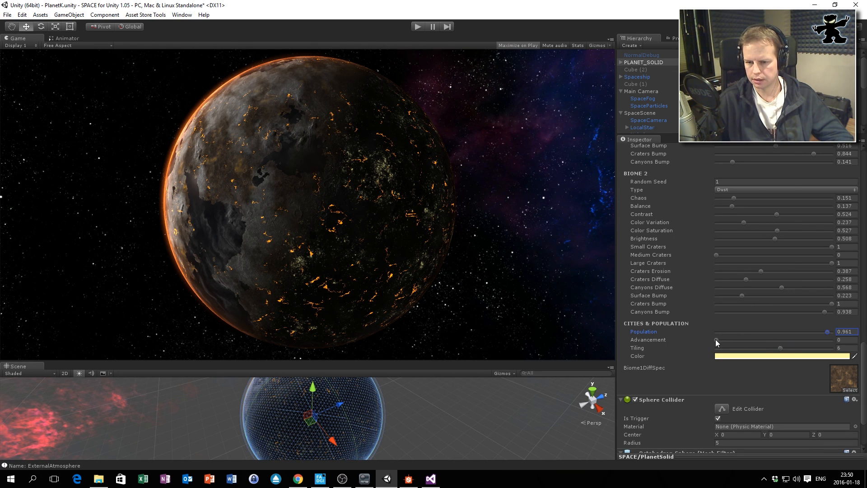
click(786, 349)
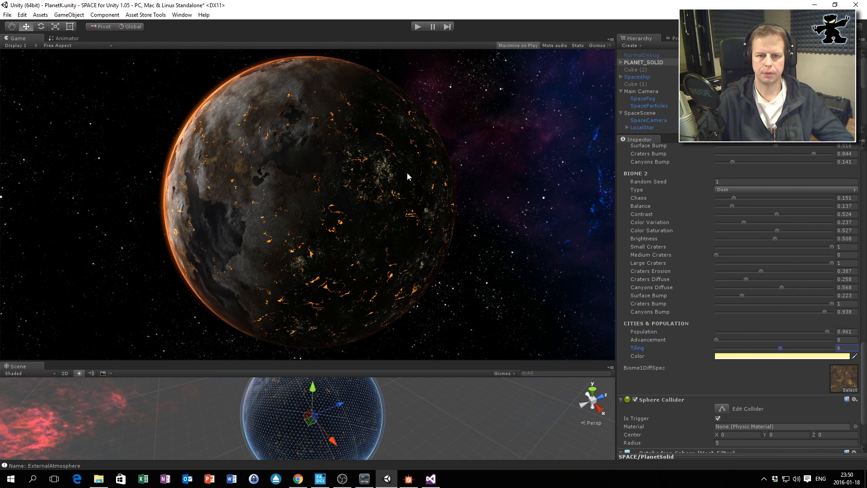
Disable the planet's molten lava by setting its Amount to 0.
scroll(817, 283, up, 10)
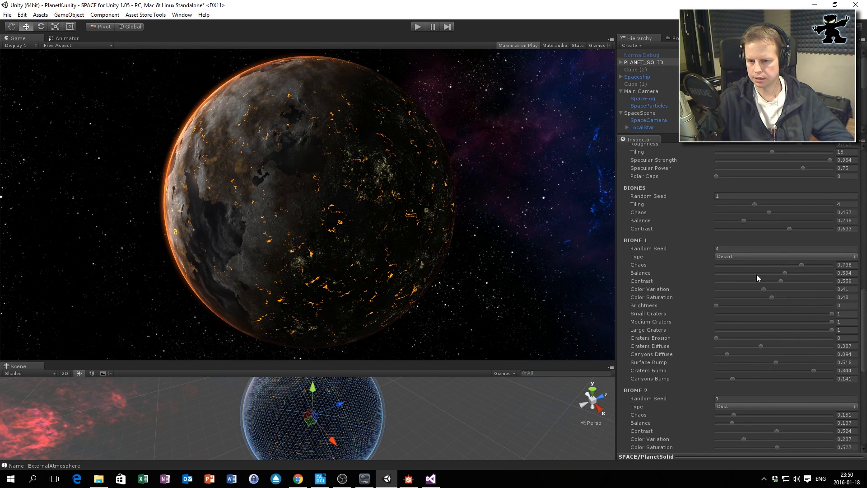
scroll(702, 238, up, 3)
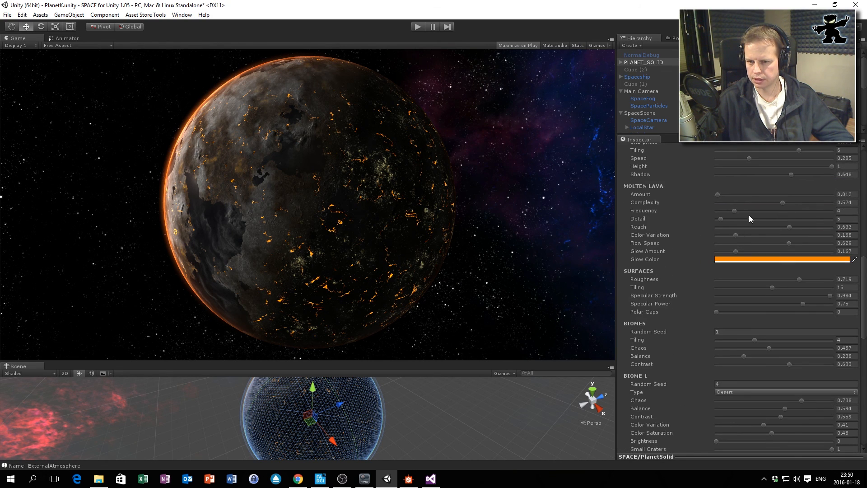
drag(719, 194, 716, 194)
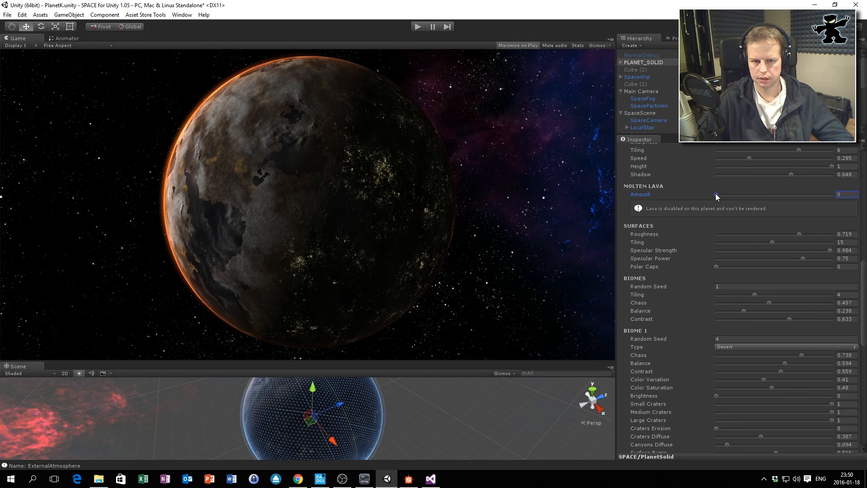
Change the Cities & Population Color to a slightly paler, less bright yellow.
scroll(827, 265, down, 14)
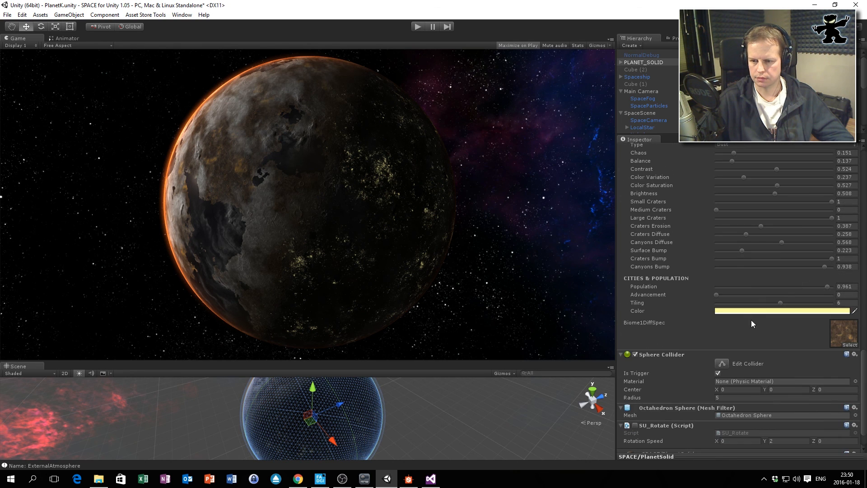
click(752, 311)
mouse_move(44, 55)
mouse_down()
mouse_move(38, 50)
mouse_move(63, 80)
mouse_move(86, 43)
mouse_move(144, 4)
mouse_move(51, 42)
mouse_move(9, 27)
mouse_move(38, 1)
mouse_move(61, 52)
mouse_move(40, 51)
mouse_up()
click(104, 5)
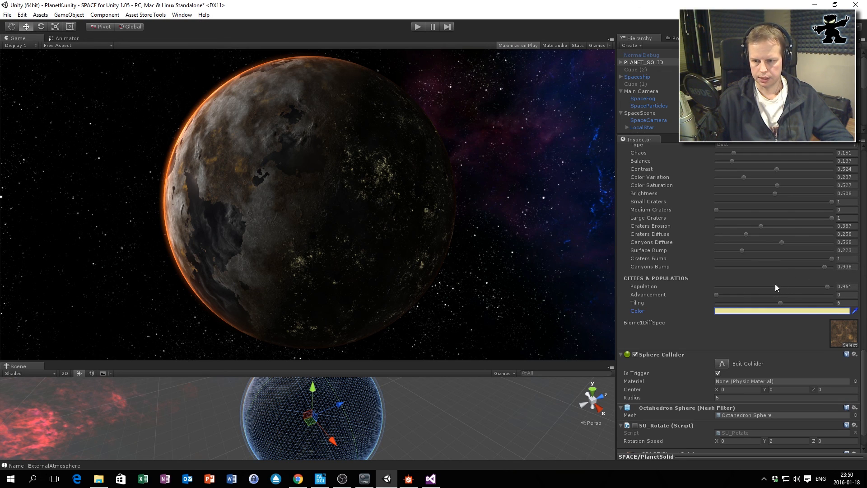
Set the cities' Population to 0.719, Advancement to 0.676 and Tiling to 4.
drag(829, 287, 844, 302)
drag(799, 286, 774, 307)
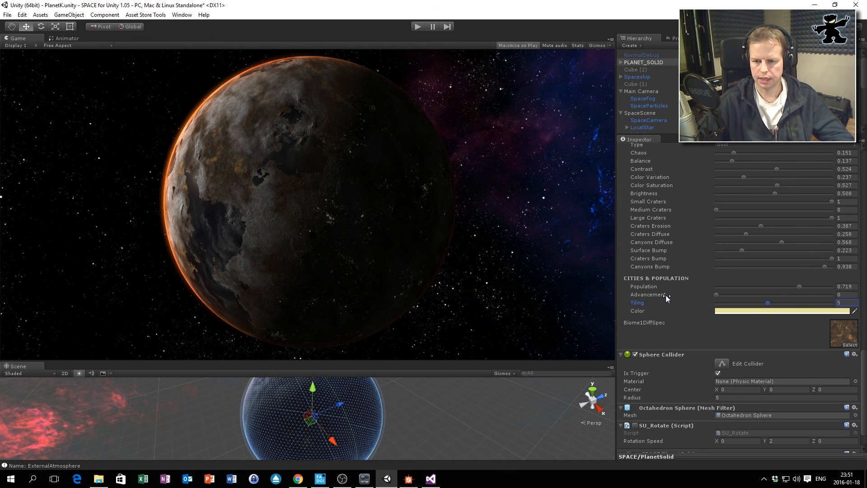
drag(720, 297, 760, 304)
Run the scene in Play mode, orbit around the planet's dark side to inspect the city lights, and stop.
click(417, 27)
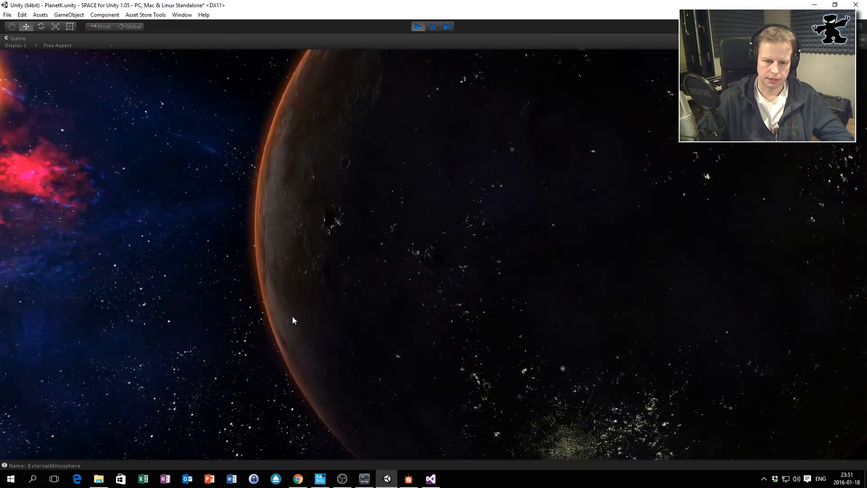
drag(420, 298, 423, 294)
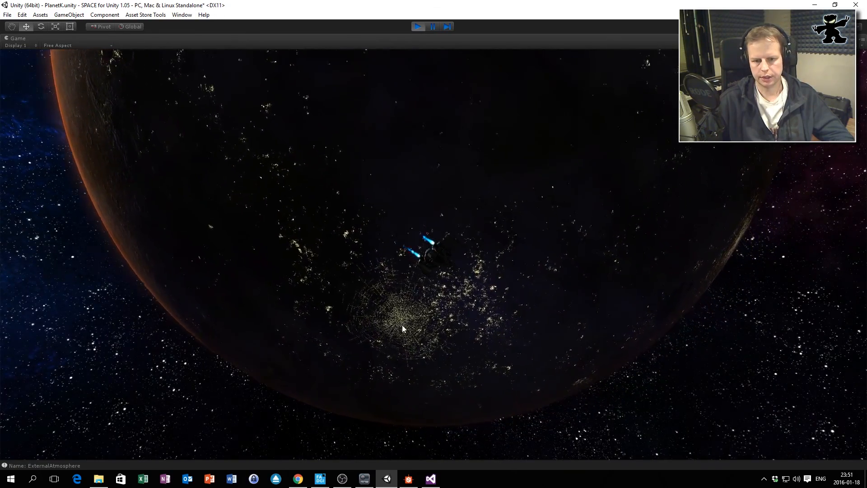
drag(479, 223, 550, 260)
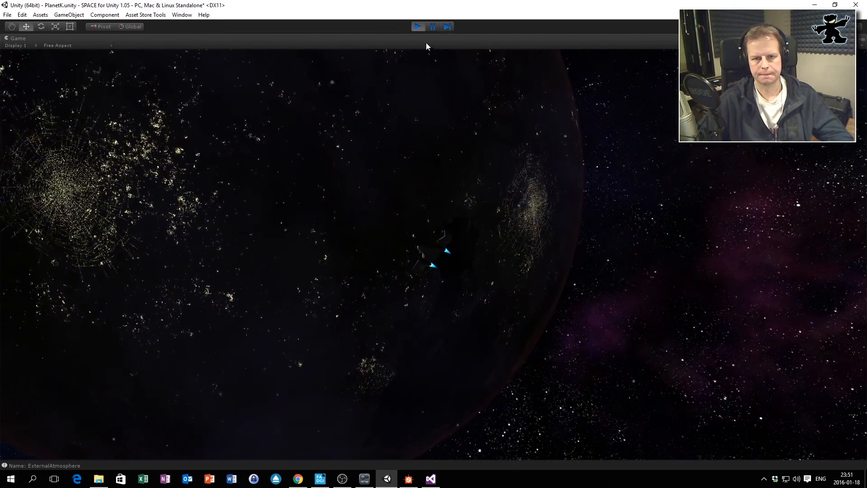
click(420, 27)
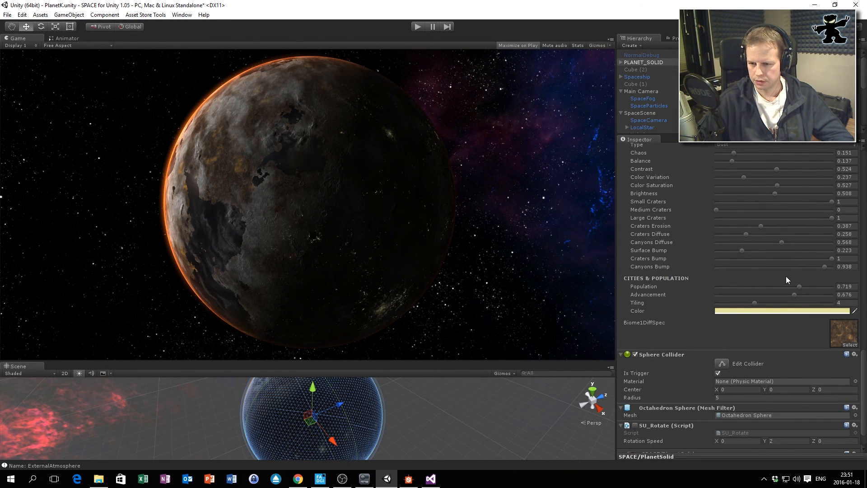
Raise the cities' Tiling above 4 and set the planet's Liquid Level to 0.758.
drag(760, 303, 789, 305)
scroll(826, 222, up, 10)
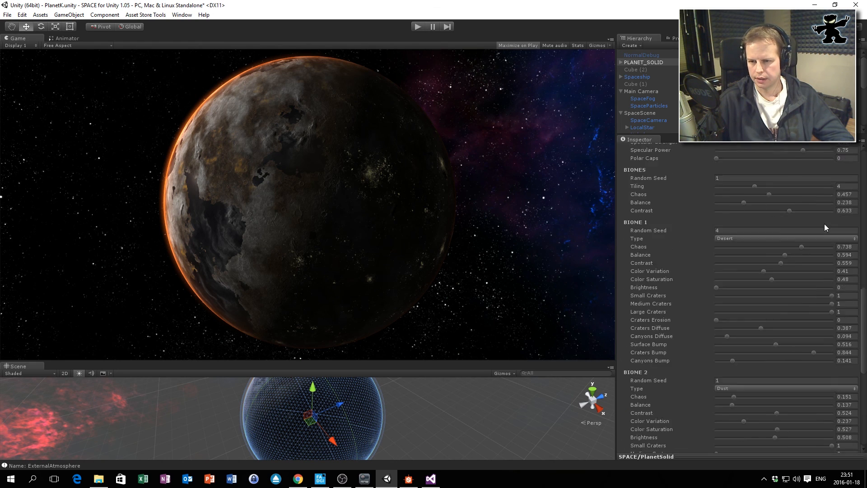
scroll(782, 247, up, 3)
scroll(781, 252, up, 5)
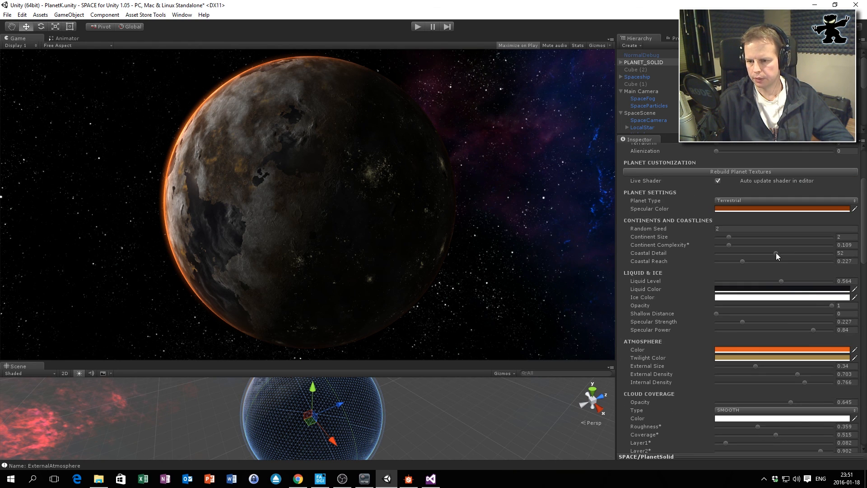
drag(790, 281, 804, 280)
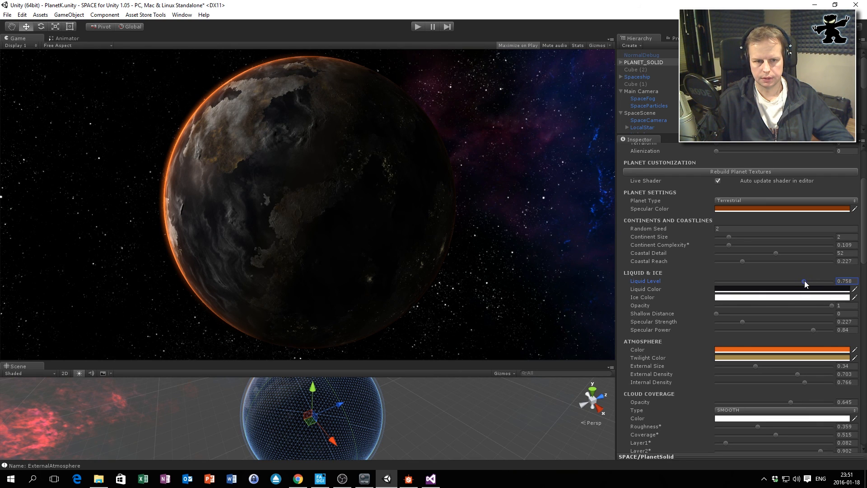
Change the Cloud Coverage Color from white to golden brown, hex 8A6B26, and preview the scene in Play mode.
scroll(746, 351, down, 5)
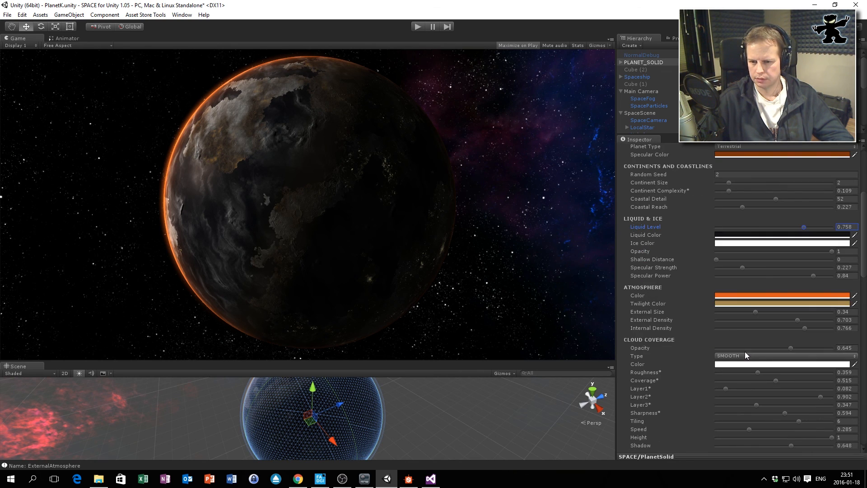
click(753, 283)
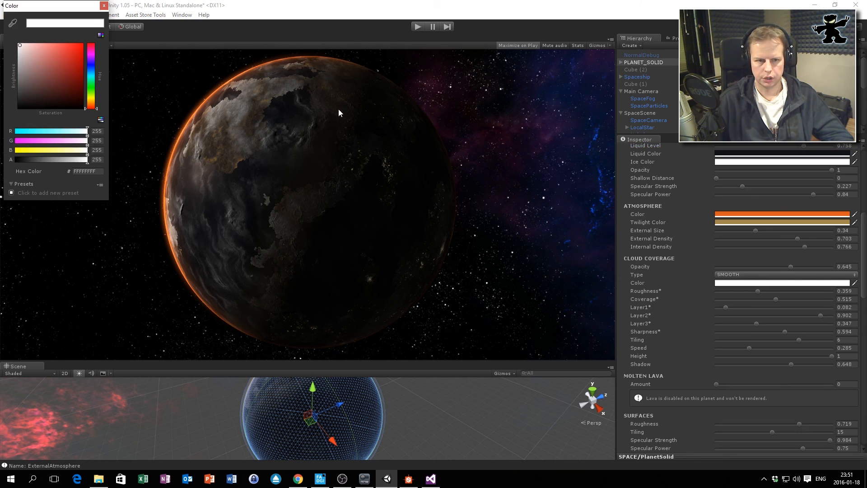
mouse_move(68, 77)
mouse_down()
mouse_move(45, 68)
mouse_move(28, 75)
mouse_move(10, 129)
mouse_move(15, 85)
mouse_move(23, 86)
mouse_up()
drag(92, 104, 91, 101)
mouse_move(44, 44)
mouse_down()
mouse_move(51, 79)
mouse_move(72, 56)
mouse_move(63, 73)
mouse_up()
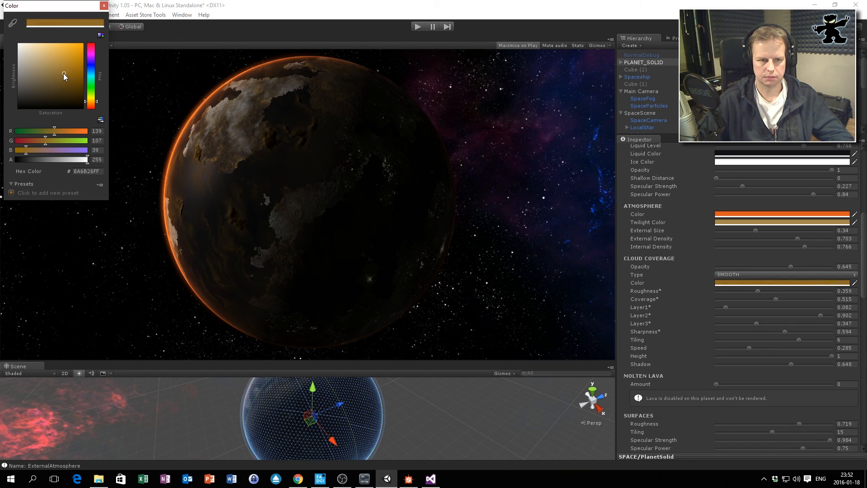
click(104, 6)
click(415, 26)
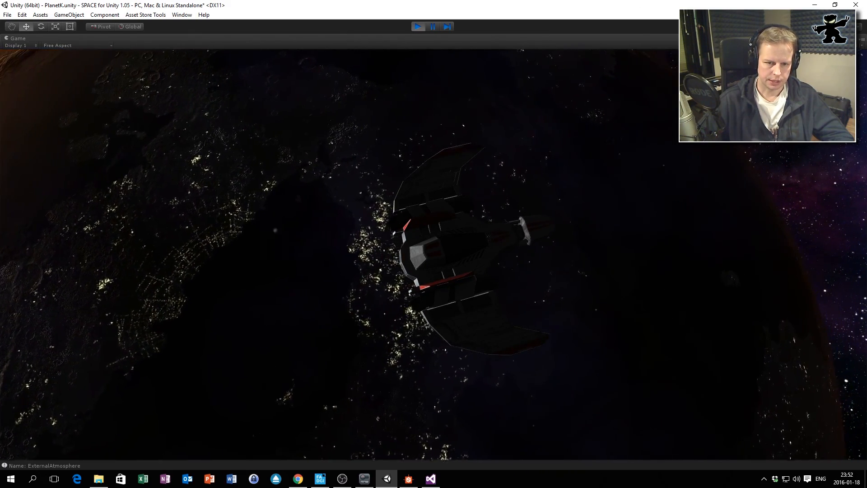
Fly the spaceship over the planet's dark side in Play mode to inspect the city lights, and stop the preview.
key(super)
click(263, 129)
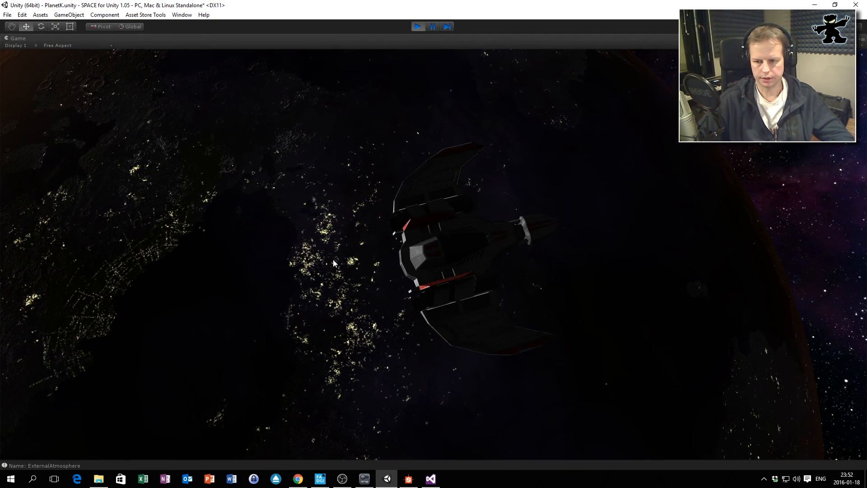
drag(382, 225, 440, 229)
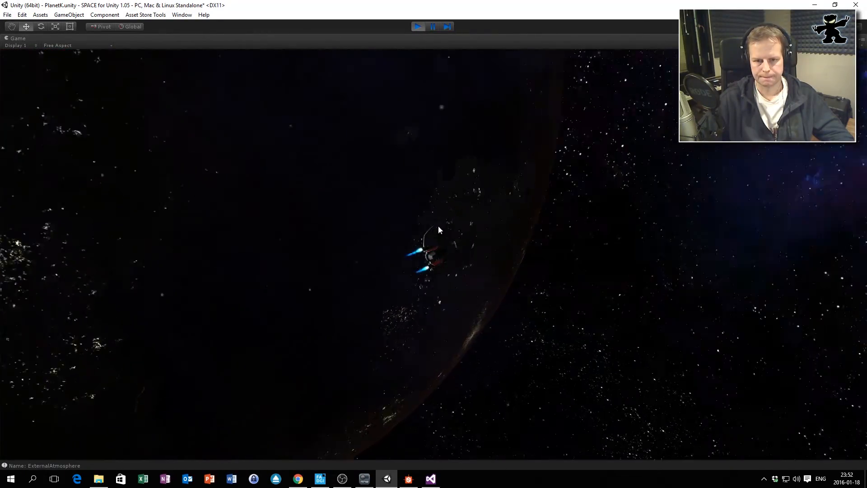
click(417, 26)
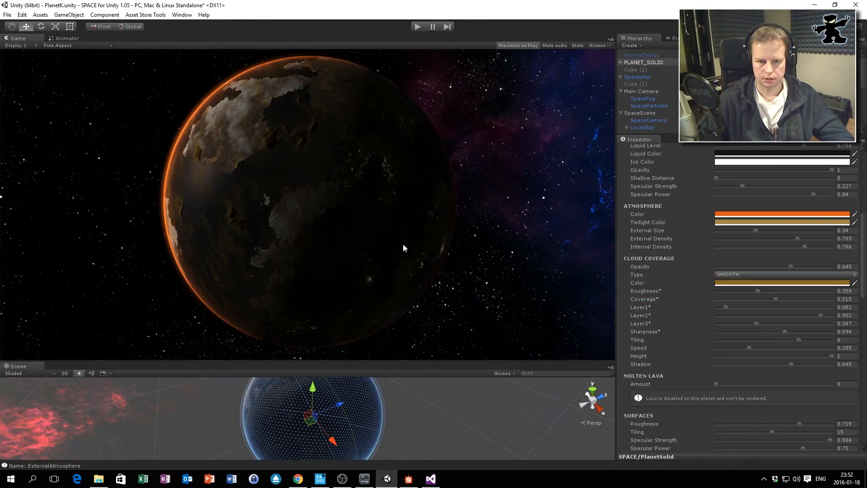
Enable Molten Lava with an Amount of 0.016, a Frequency of 4 and a Detail of 7.
scroll(772, 297, down, 6)
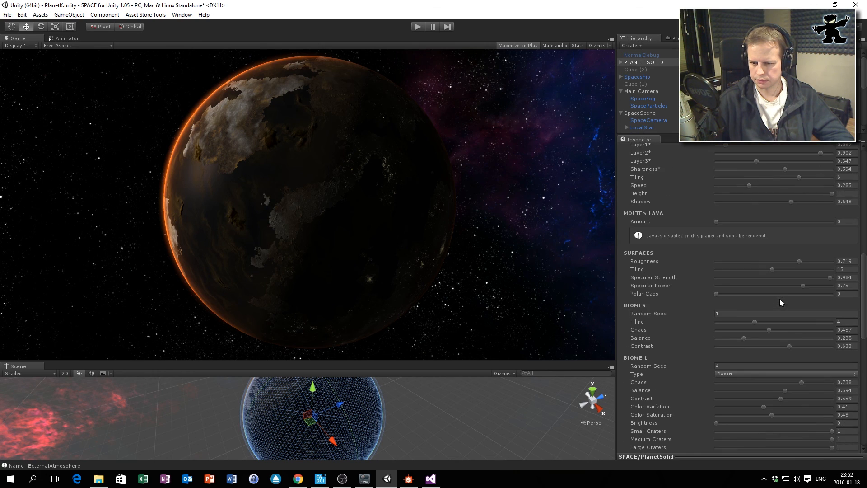
click(720, 221)
drag(721, 219, 737, 239)
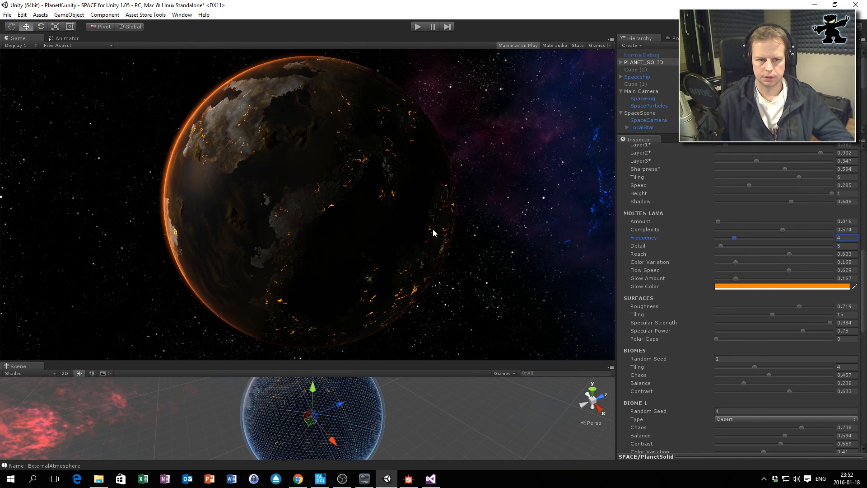
mouse_move(736, 246)
mouse_down()
mouse_move(761, 245)
mouse_move(724, 253)
mouse_up()
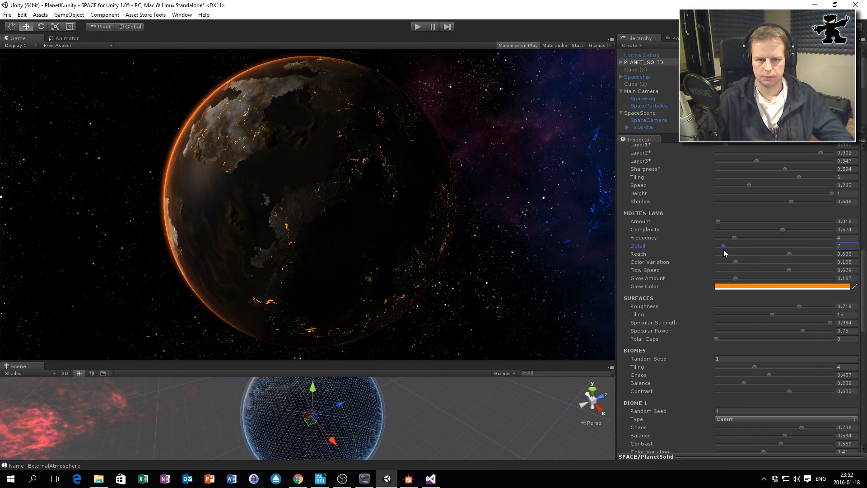
Lower the Atmosphere's External Density to 0.512 and its Internal Density to 0.524.
scroll(758, 319, down, 3)
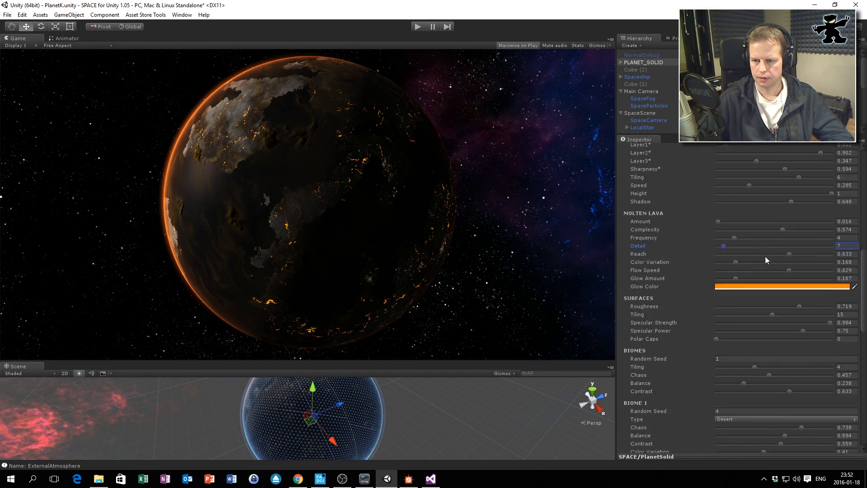
scroll(758, 253, up, 10)
scroll(791, 213, up, 8)
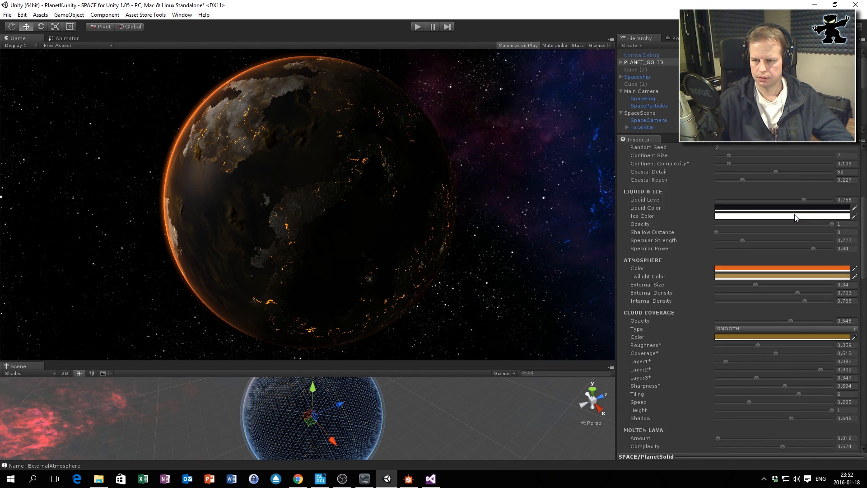
scroll(771, 285, up, 2)
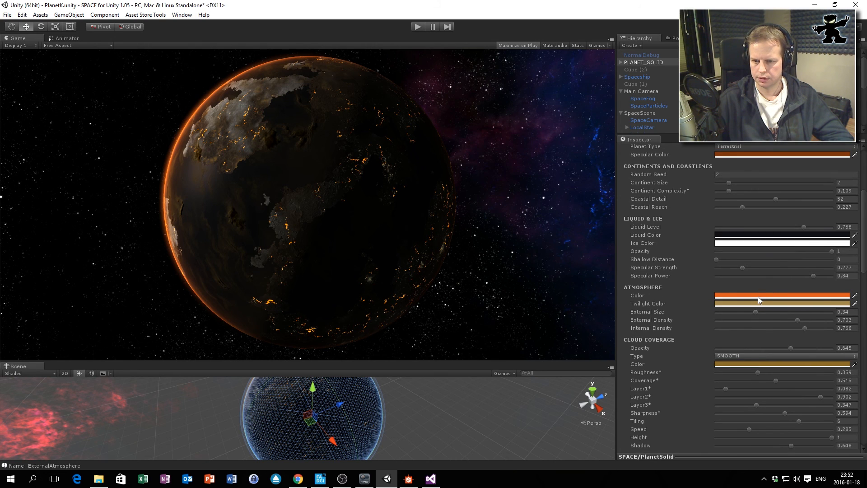
drag(798, 321, 779, 328)
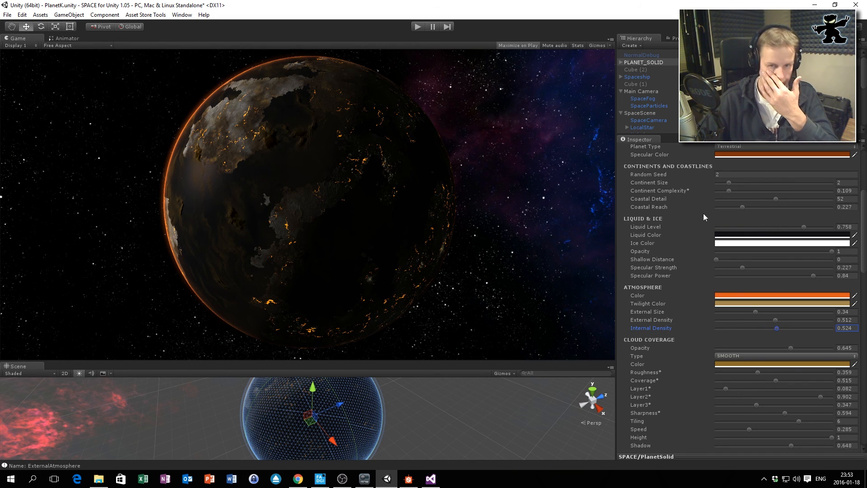
Review the planet's general settings and set Terraform to 0.016.
scroll(798, 302, up, 6)
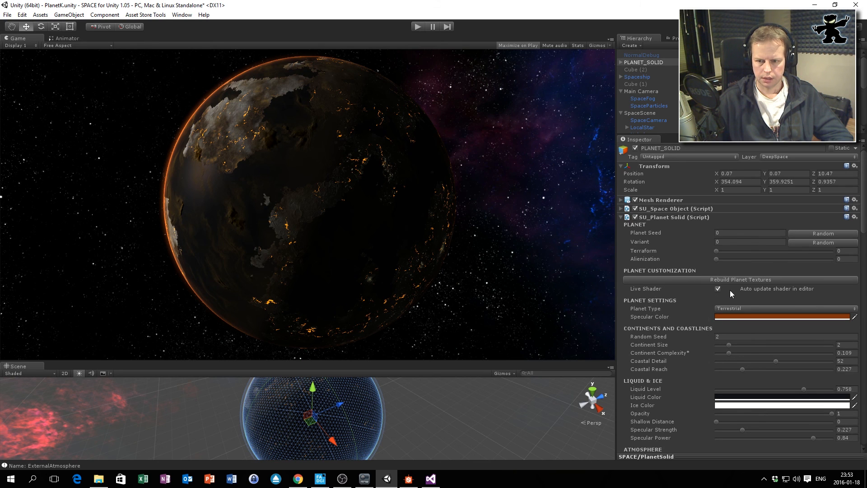
scroll(729, 293, down, 16)
scroll(724, 294, up, 15)
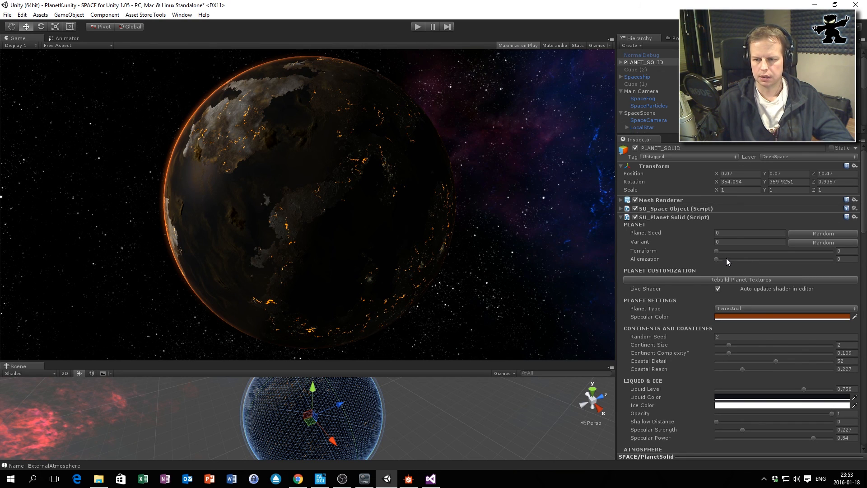
drag(717, 252, 718, 252)
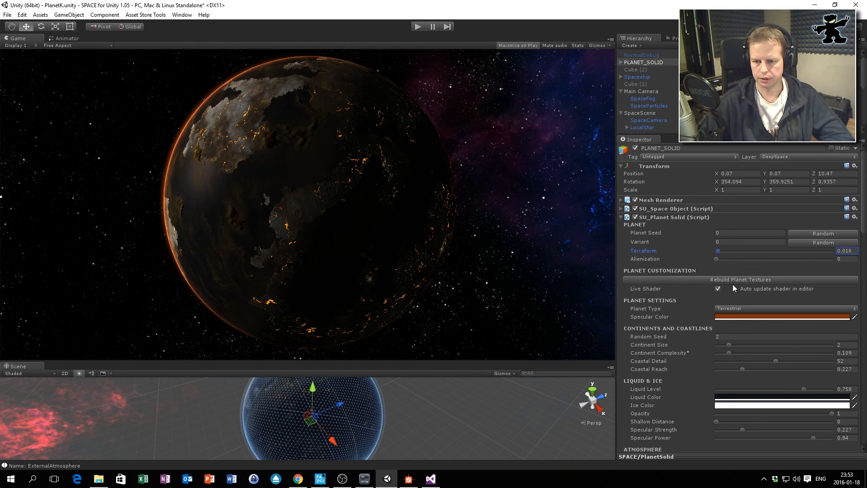
Review the remaining planet settings down to Cities & Population and check the cities' Tiling.
scroll(732, 284, down, 3)
scroll(772, 266, down, 1)
scroll(773, 266, down, 15)
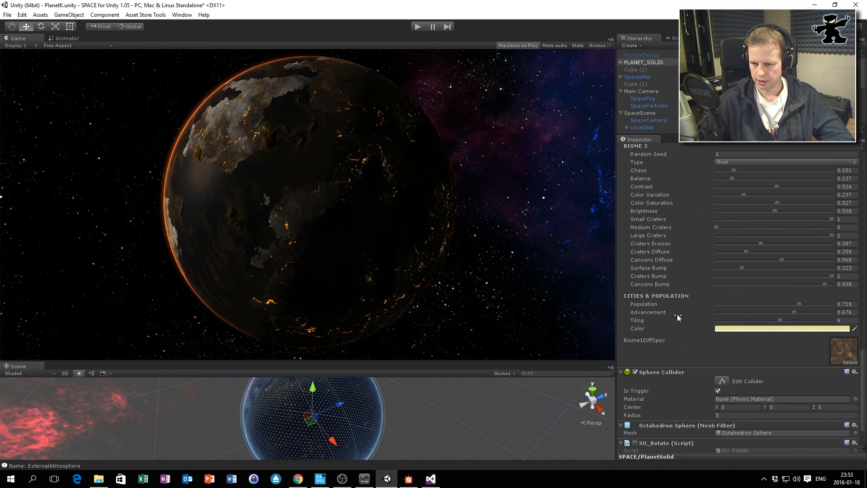
click(781, 320)
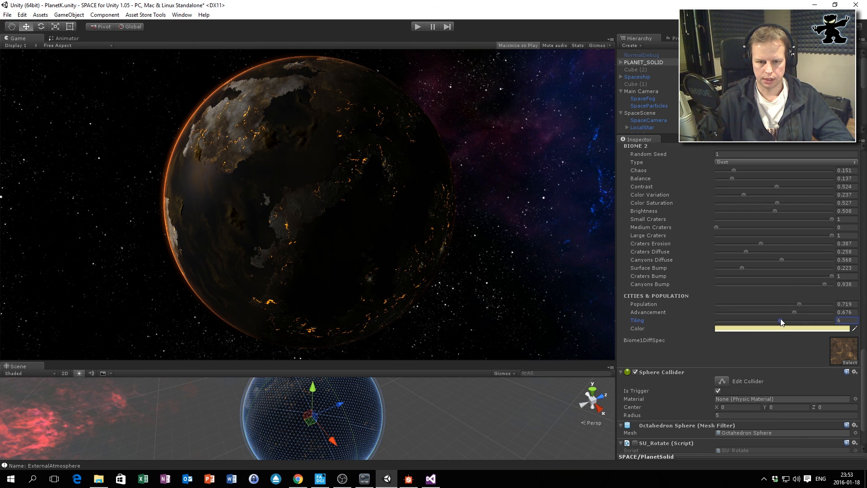
Change the Atmosphere Color from orange to light blue, with External Size 0.41 and Internal Density 0.859.
scroll(673, 262, up, 5)
scroll(722, 282, up, 10)
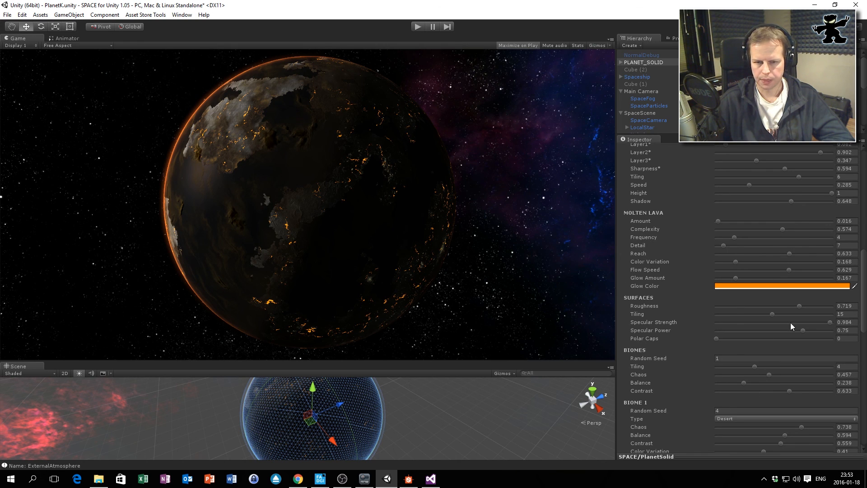
scroll(769, 288, up, 7)
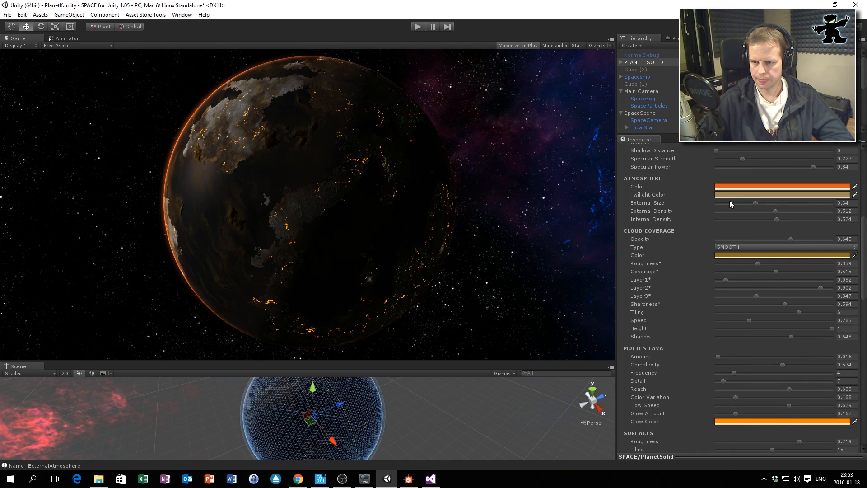
click(767, 240)
drag(62, 74, 32, 45)
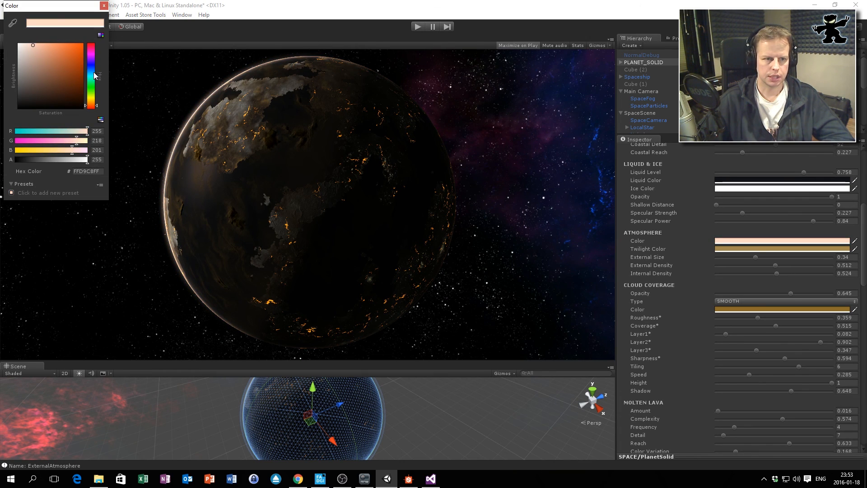
click(91, 72)
click(41, 42)
drag(41, 39, 57, 40)
click(104, 5)
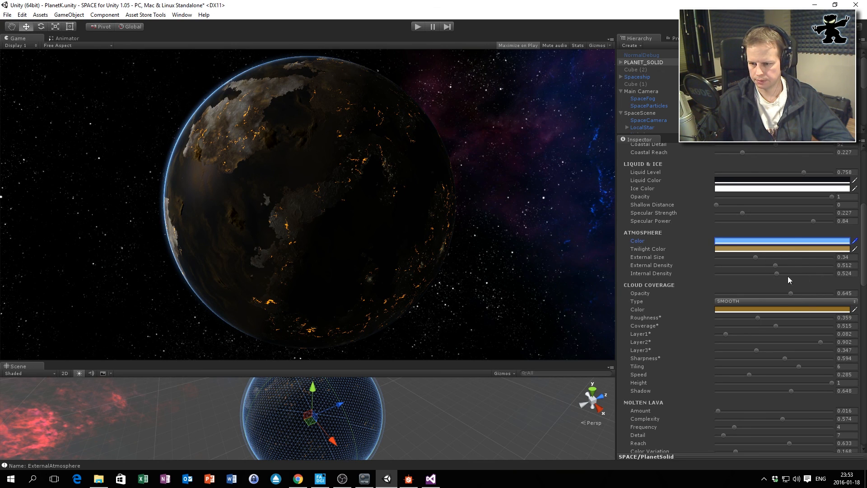
click(763, 257)
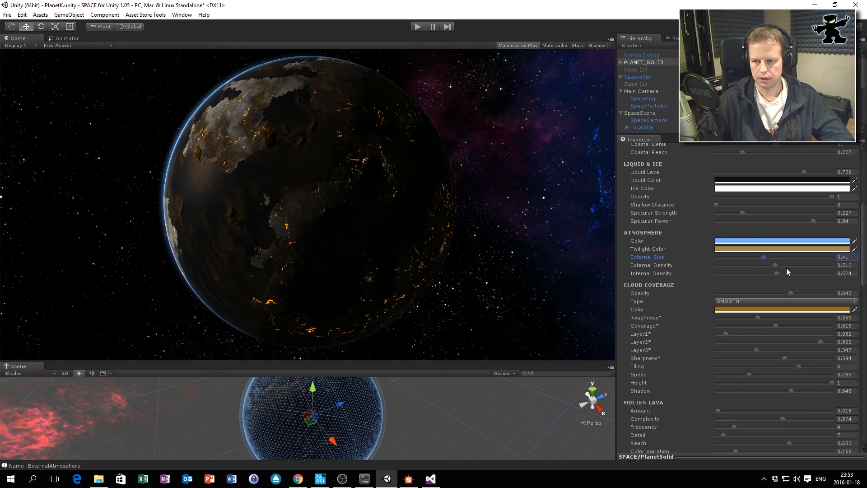
click(816, 274)
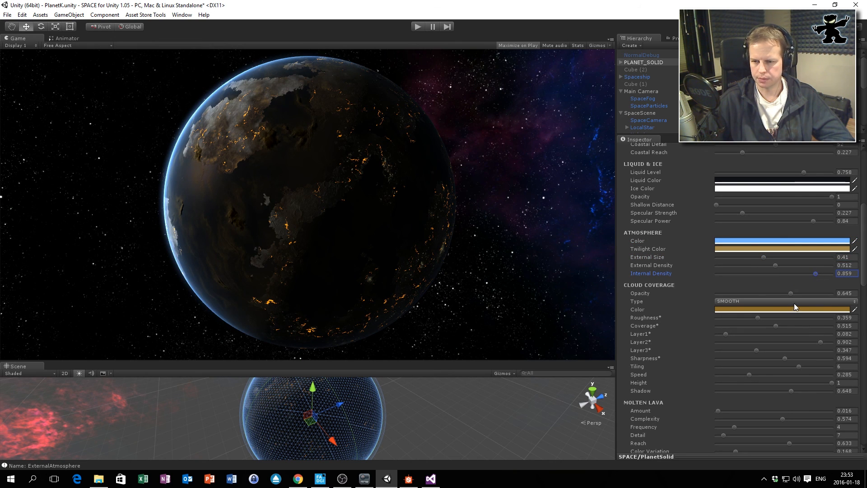
Change the Type of Biome 1 from Desert to Rain_Forest.
scroll(792, 303, down, 3)
scroll(781, 335, down, 8)
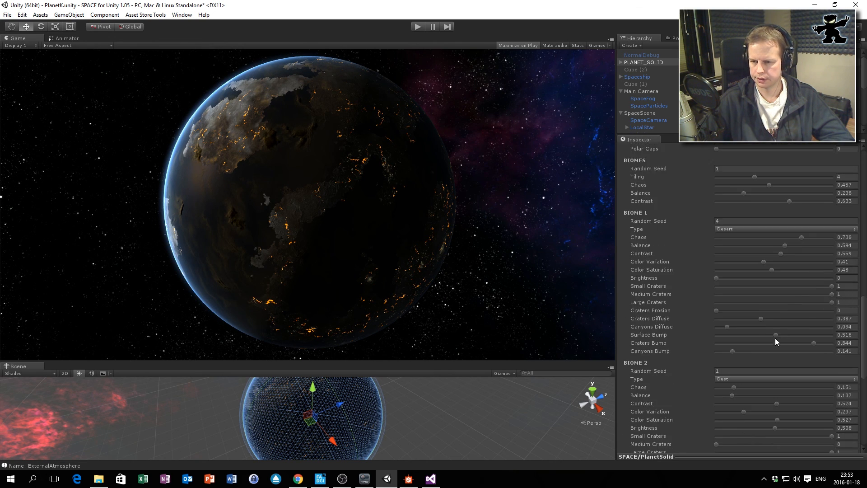
click(747, 229)
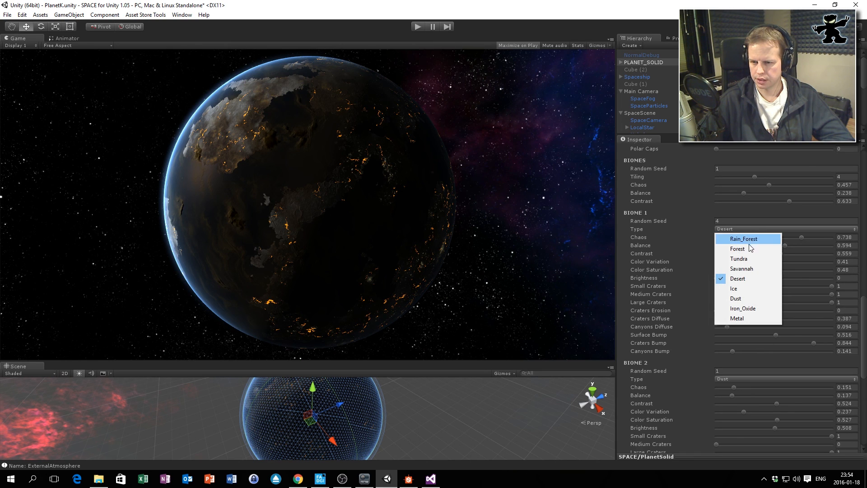
click(750, 238)
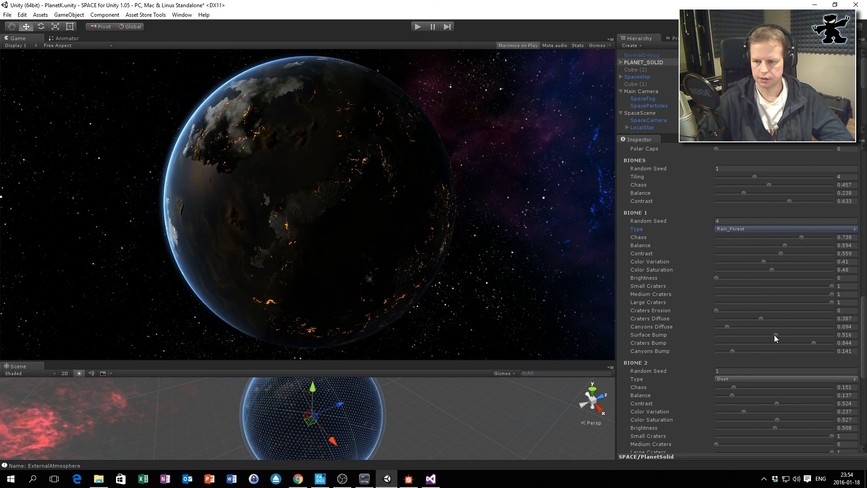
Try Iron_Oxide for Biome 2, settle on Tundra, and set Biome 1's Brightness to 0.445.
click(742, 379)
click(749, 366)
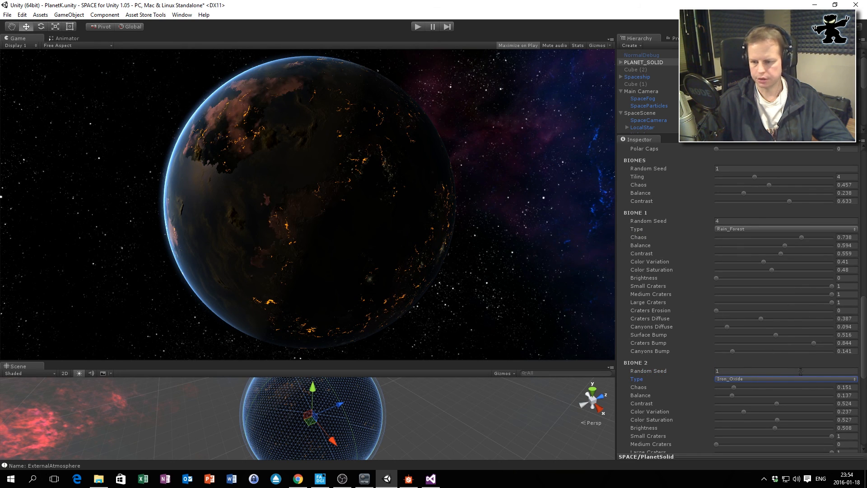
click(754, 380)
click(749, 316)
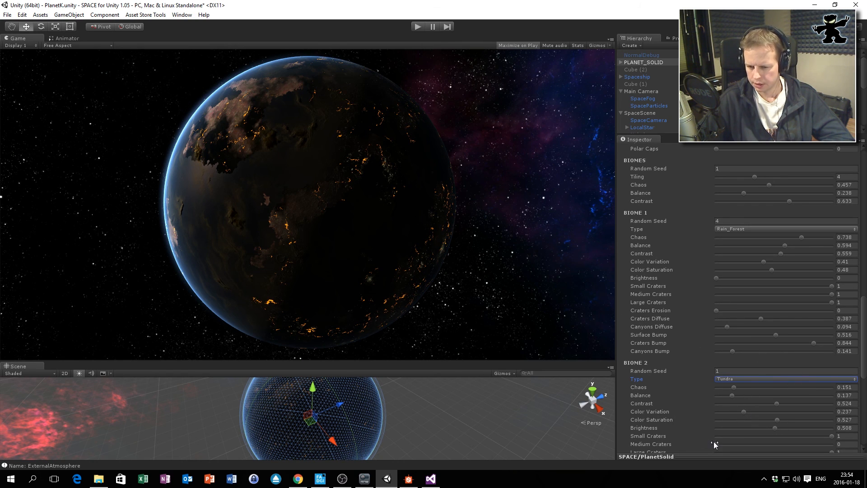
drag(724, 278, 768, 278)
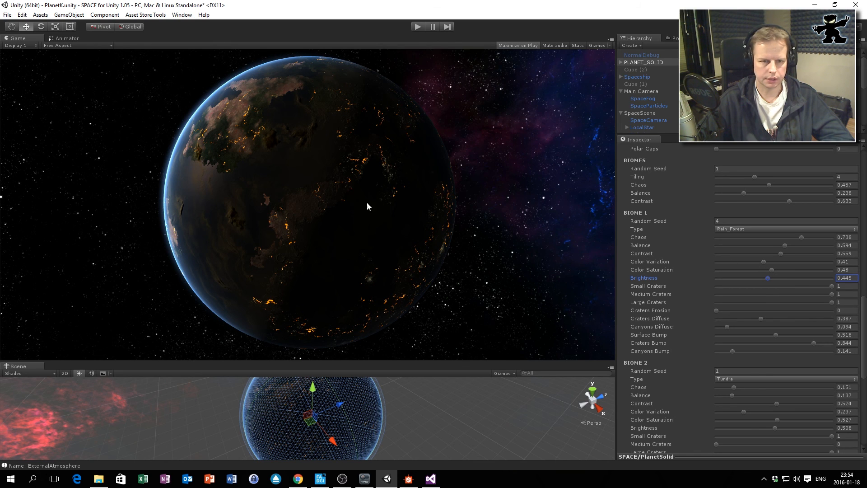
Change the Cloud Coverage Color from golden brown back to white.
scroll(795, 366, down, 3)
scroll(767, 297, down, 10)
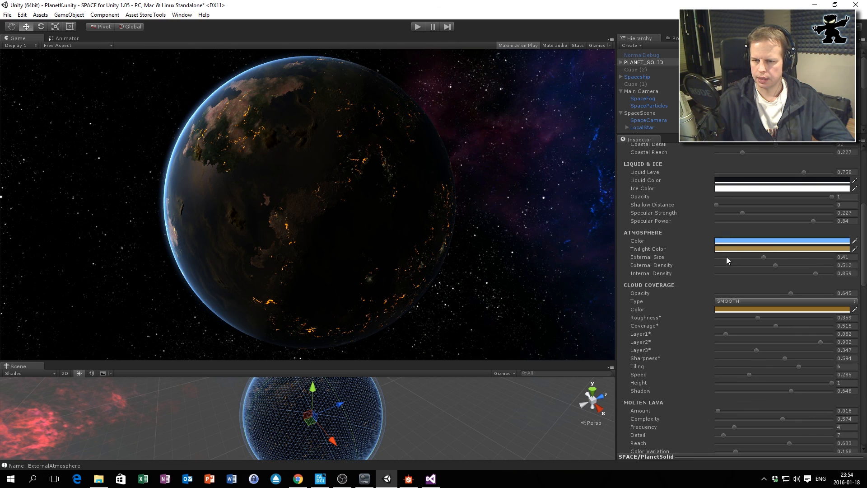
scroll(732, 314, down, 3)
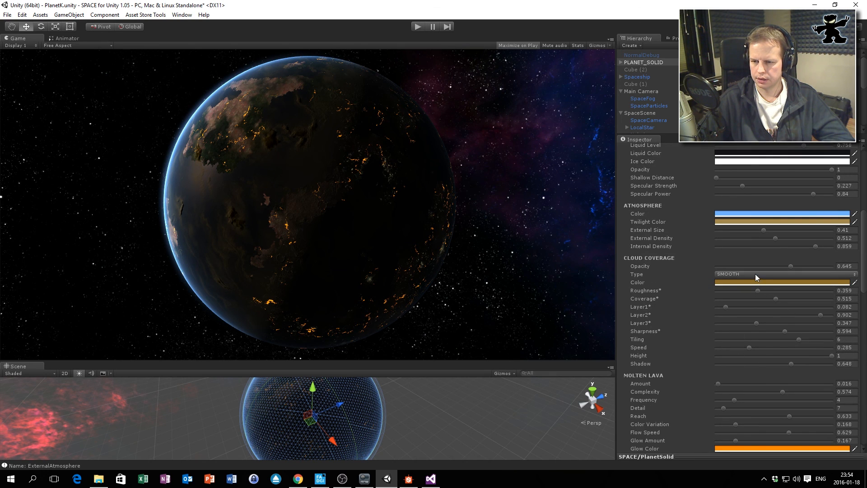
click(776, 282)
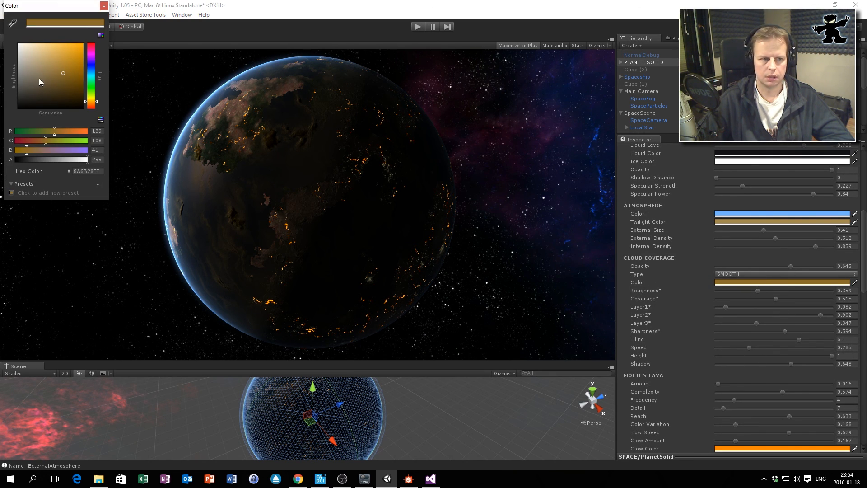
drag(38, 81, 19, 44)
click(102, 6)
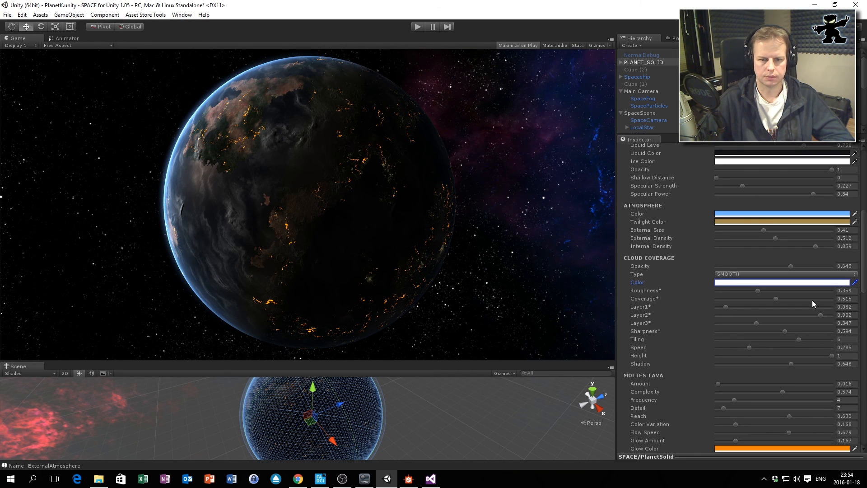
Disable the planet's Molten Lava by setting its Amount to 0.
scroll(709, 302, down, 2)
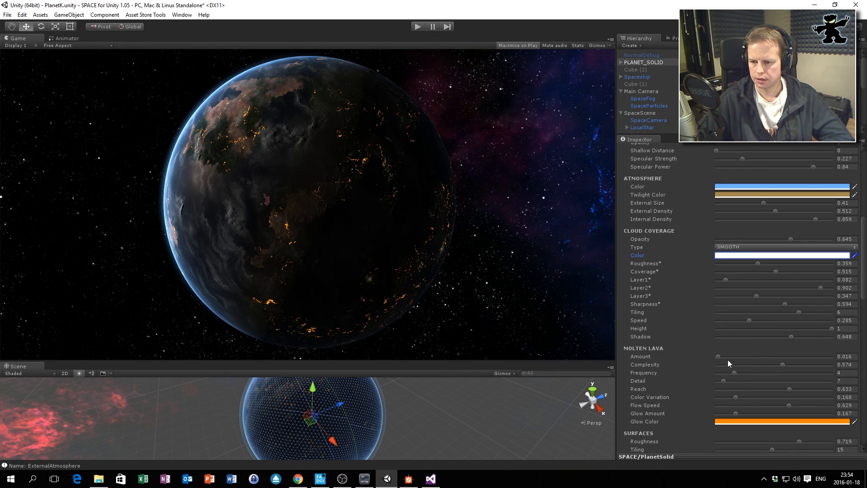
drag(718, 356, 713, 356)
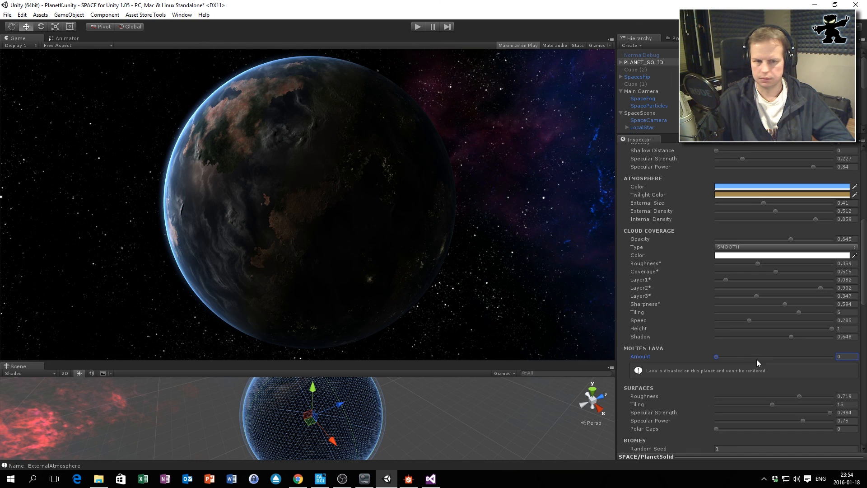
scroll(763, 348, down, 10)
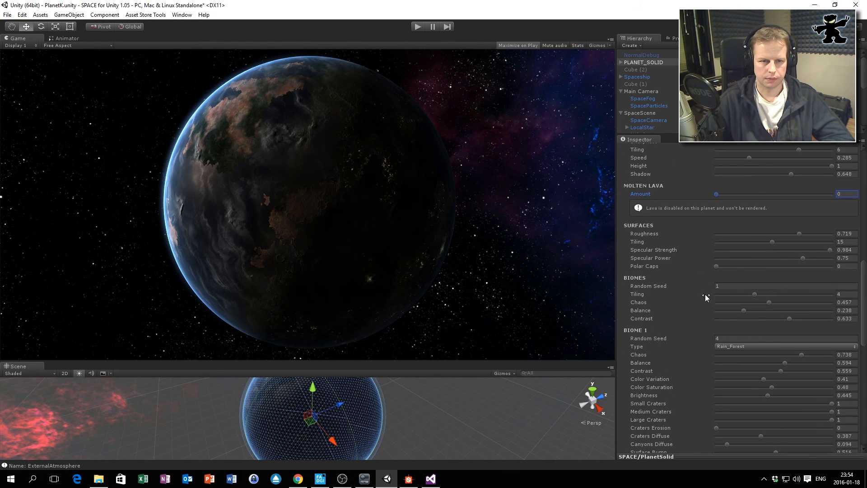
scroll(768, 343, down, 7)
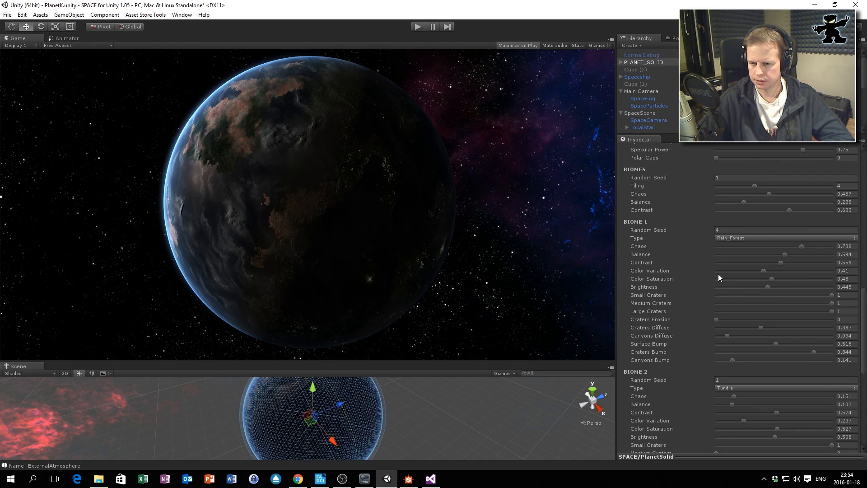
Set Biome 1's Brightness to 0.605, Color Variation to 0.457, Contrast to 0.481 and Balance to 0.641.
drag(768, 287, 798, 289)
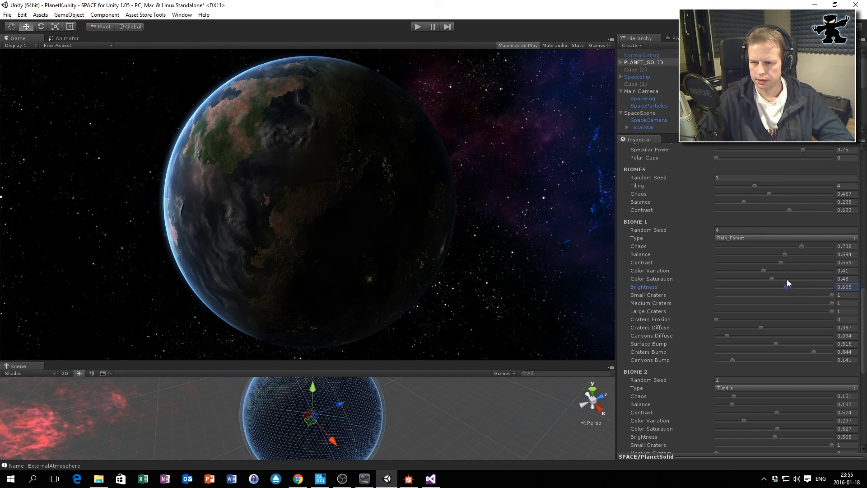
drag(765, 271, 704, 265)
drag(823, 266, 772, 260)
click(784, 254)
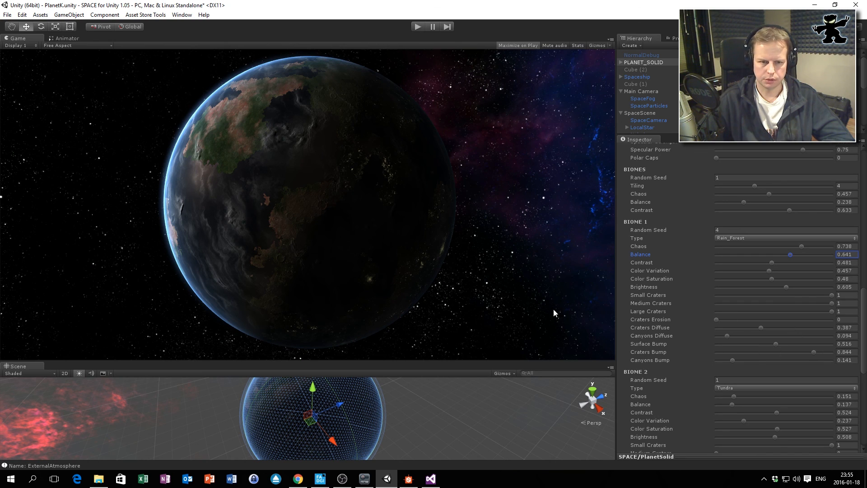
Change the planet's Liquid Color to a dark blue with hex value 222632FF.
scroll(827, 254, up, 15)
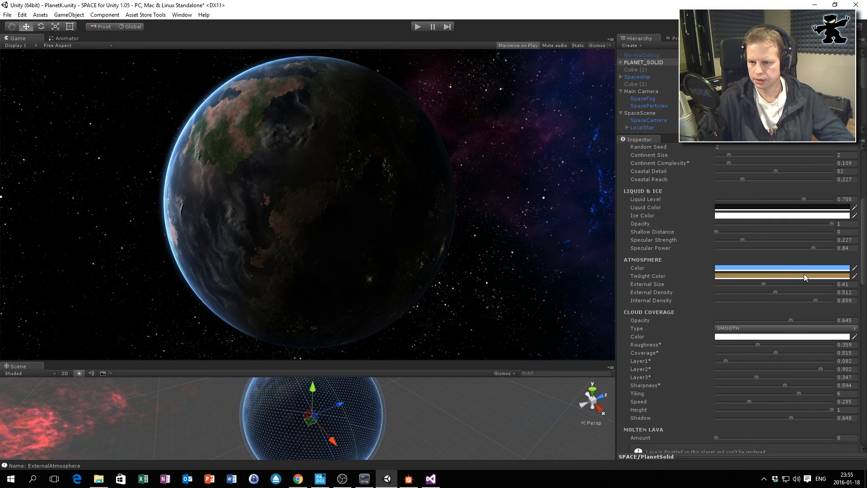
click(789, 208)
mouse_move(38, 92)
mouse_down()
mouse_move(45, 97)
mouse_move(38, 94)
mouse_up()
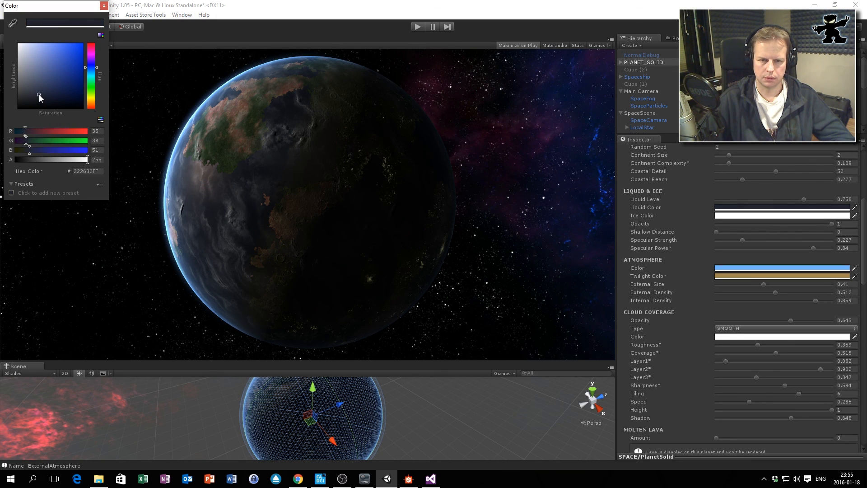
click(104, 7)
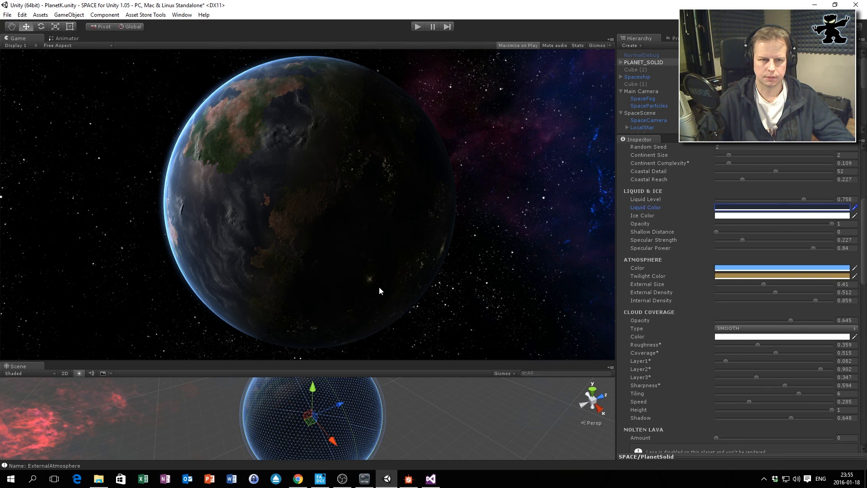
Set the atmosphere's External Density to 1 and the liquid's Specular Power to 0.875.
scroll(809, 307, up, 2)
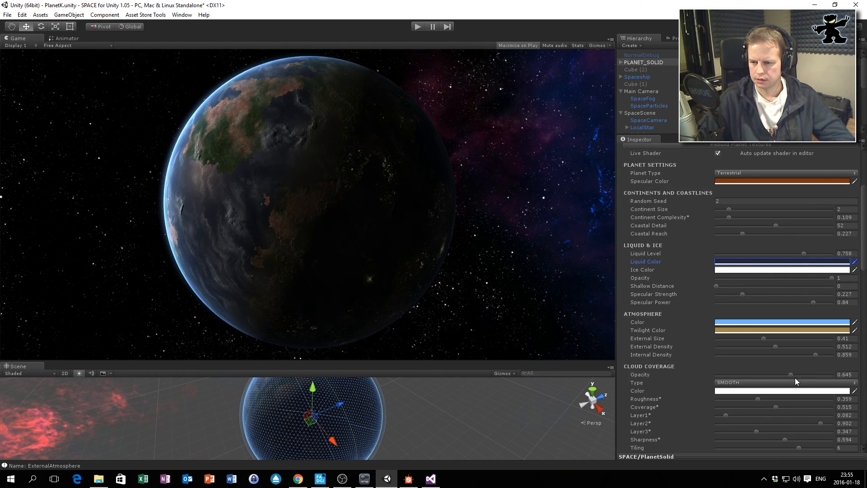
drag(775, 346, 833, 346)
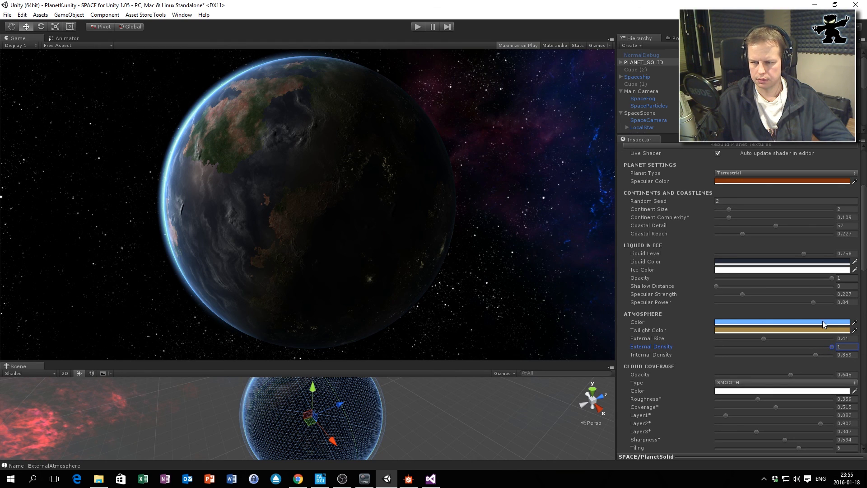
drag(815, 302, 819, 302)
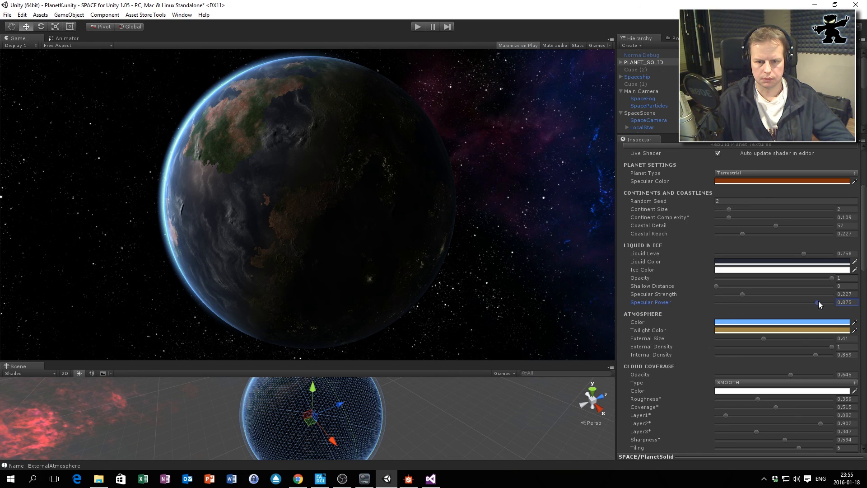
scroll(839, 352, down, 12)
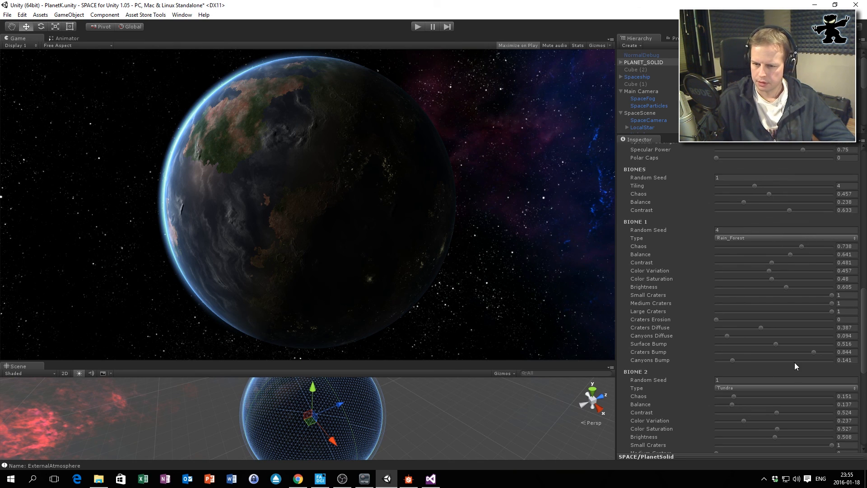
scroll(764, 319, down, 3)
click(761, 334)
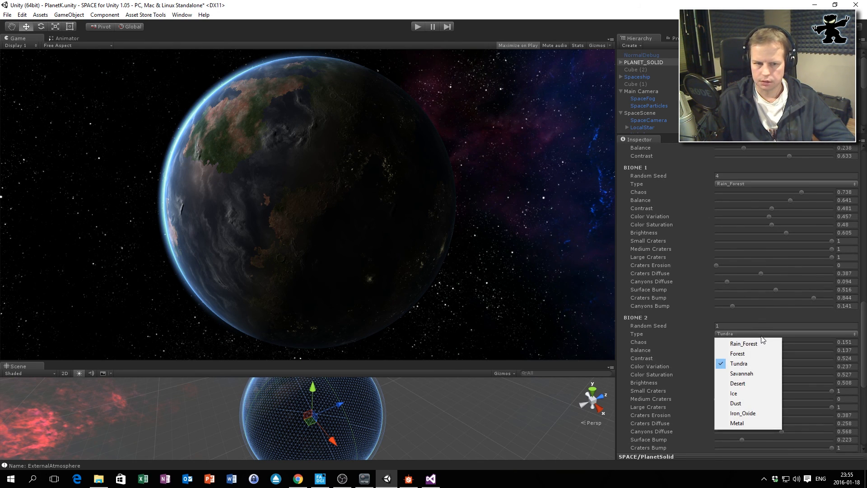
click(687, 168)
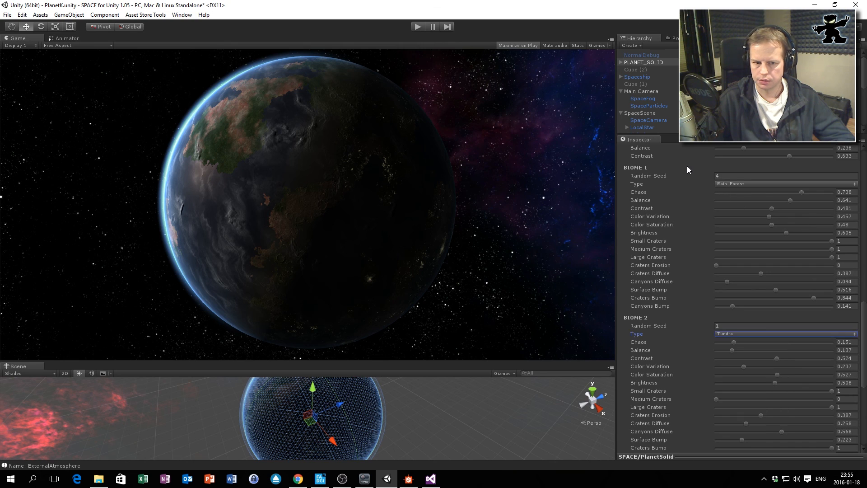
Lower the planet's Liquid Level to 0.738.
scroll(694, 169, up, 15)
drag(804, 253, 801, 253)
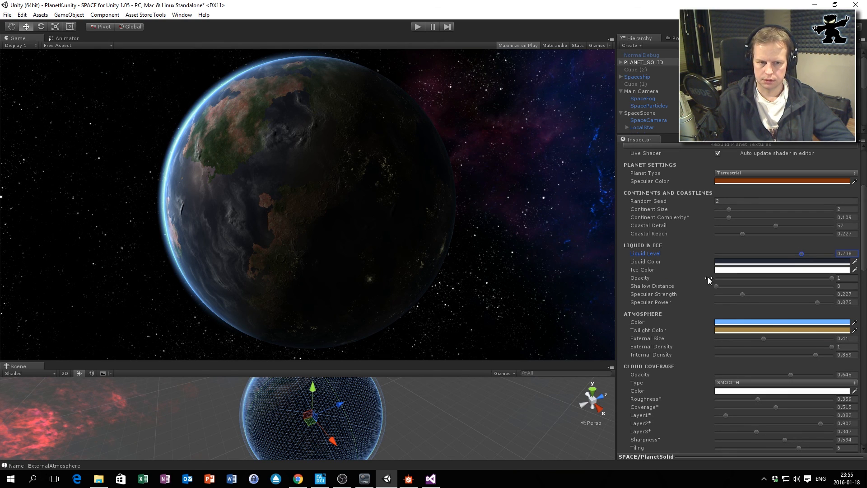
scroll(761, 248, down, 4)
scroll(758, 253, up, 6)
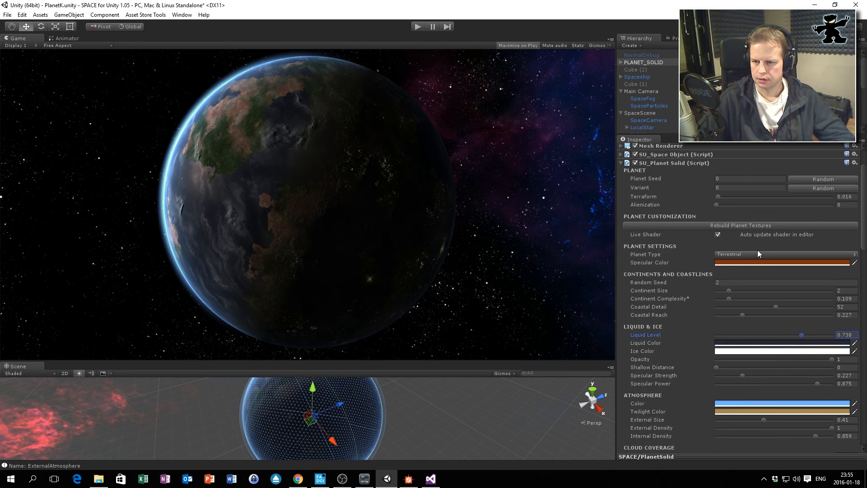
Try Forest as Biome 2's Type, set its Chaos to 0.504, and settle on Ice as the Type.
scroll(752, 249, down, 10)
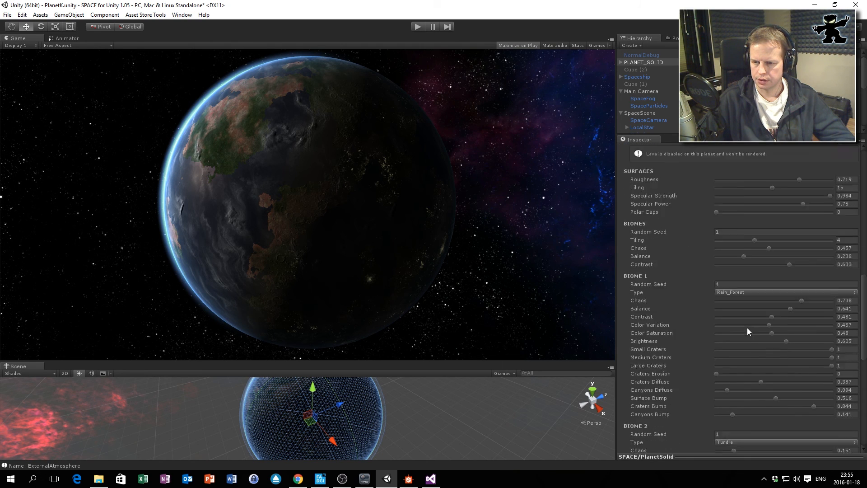
click(746, 334)
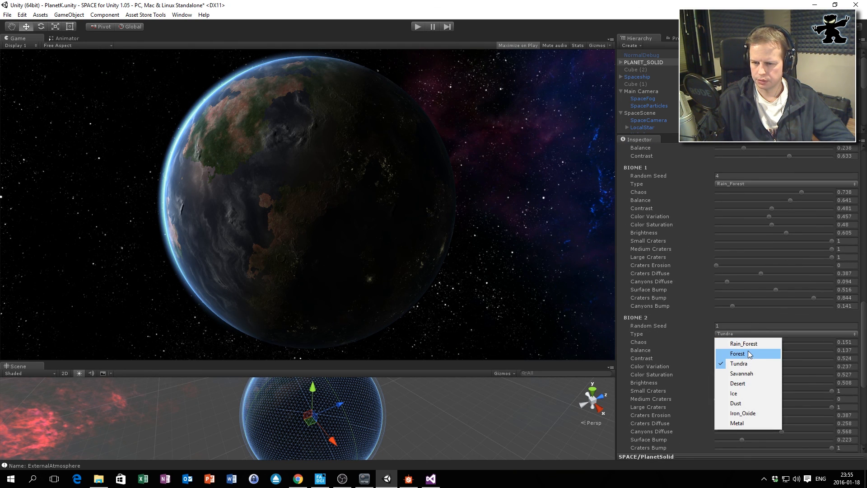
click(748, 353)
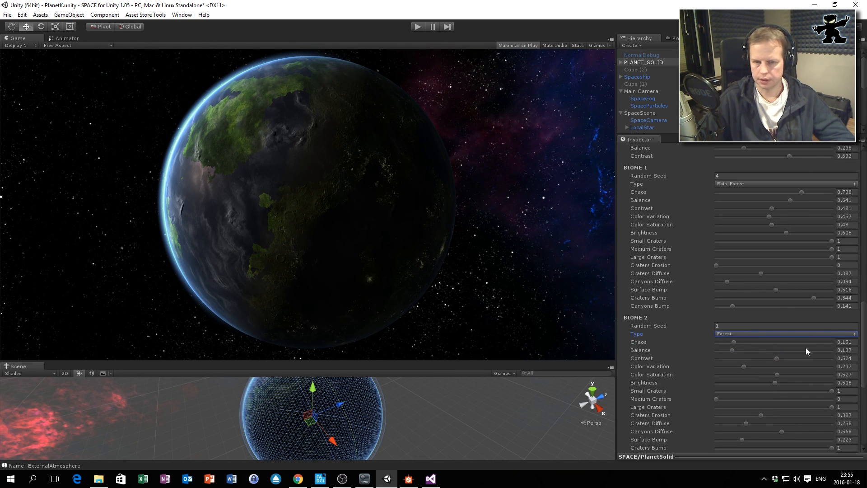
click(780, 342)
drag(779, 343, 775, 338)
click(776, 334)
click(746, 394)
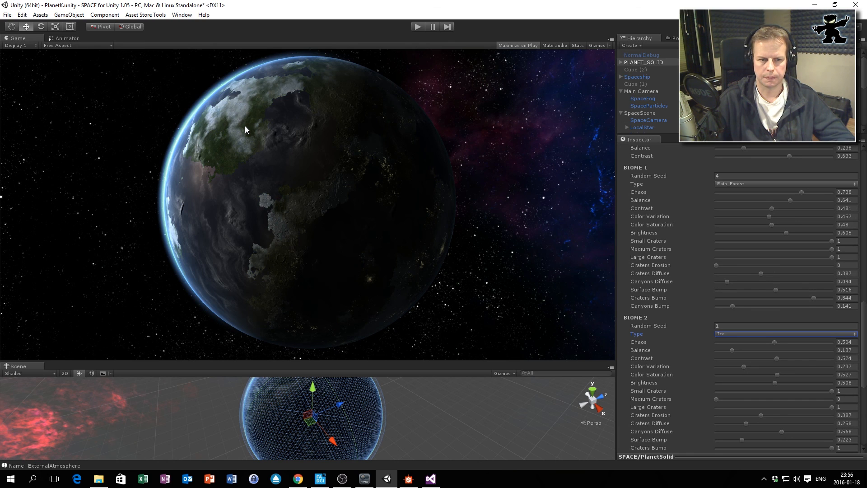
Change the Planet Type from Terrestrial to Fused and rebuild the planet textures.
scroll(743, 364, down, 5)
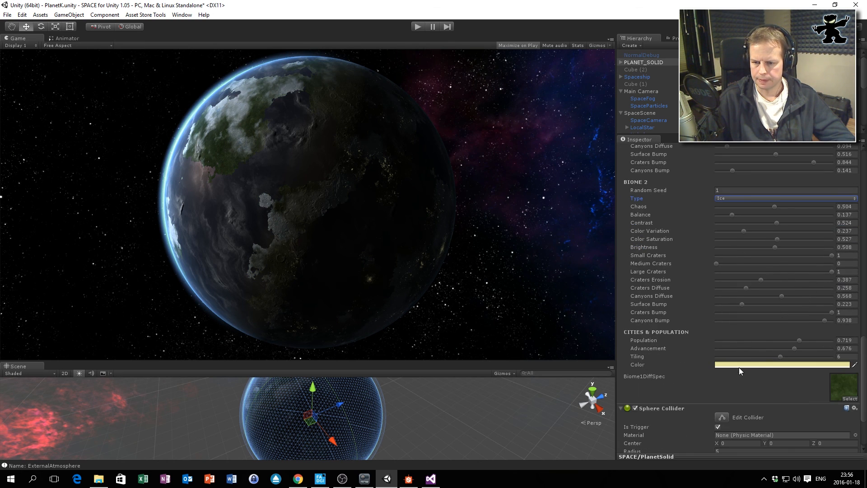
scroll(731, 268, up, 10)
scroll(731, 268, up, 7)
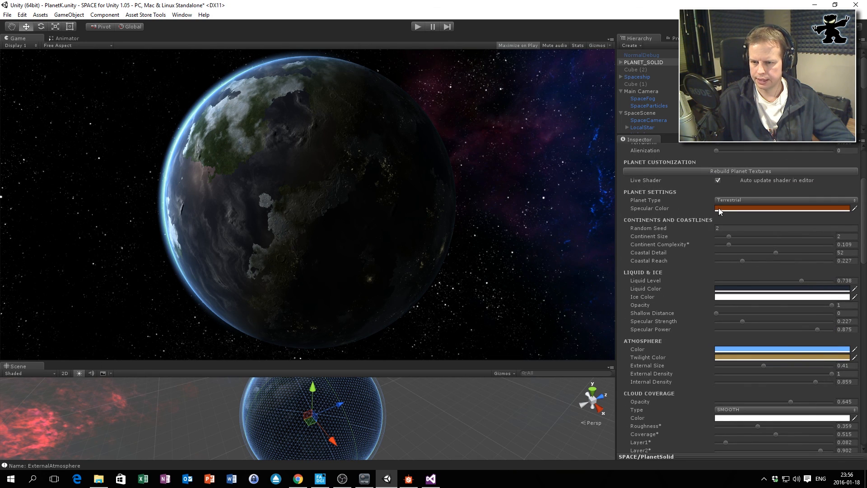
click(759, 200)
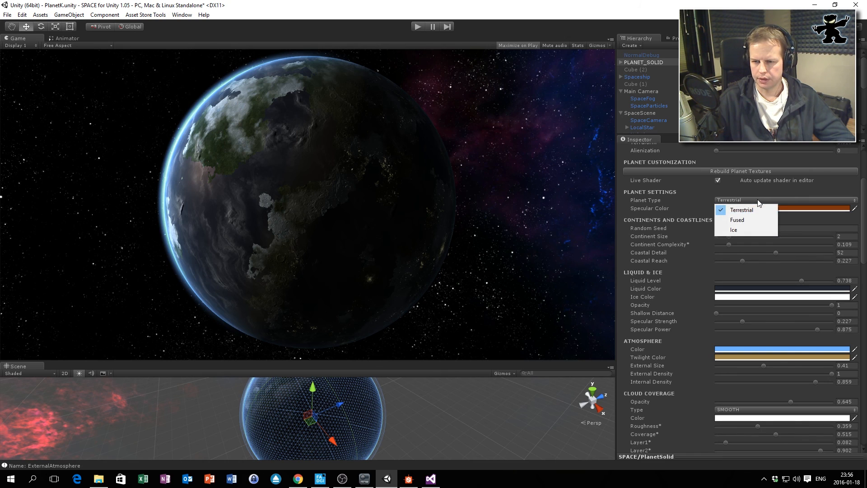
click(744, 221)
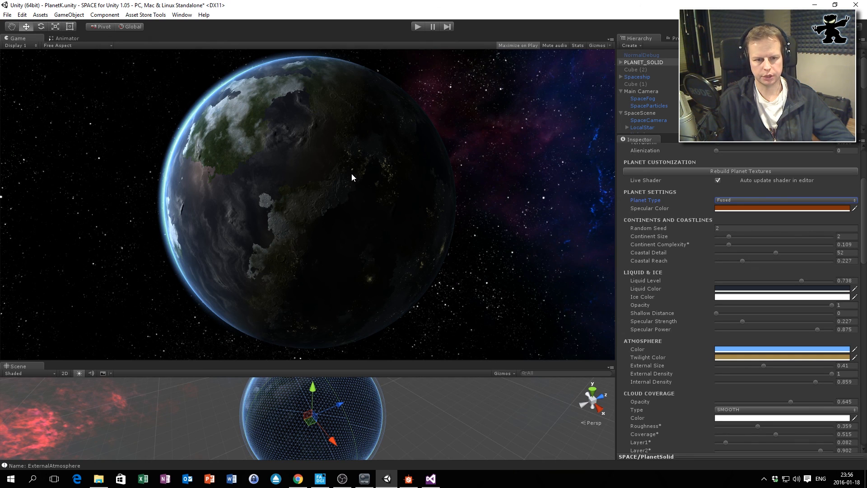
click(738, 172)
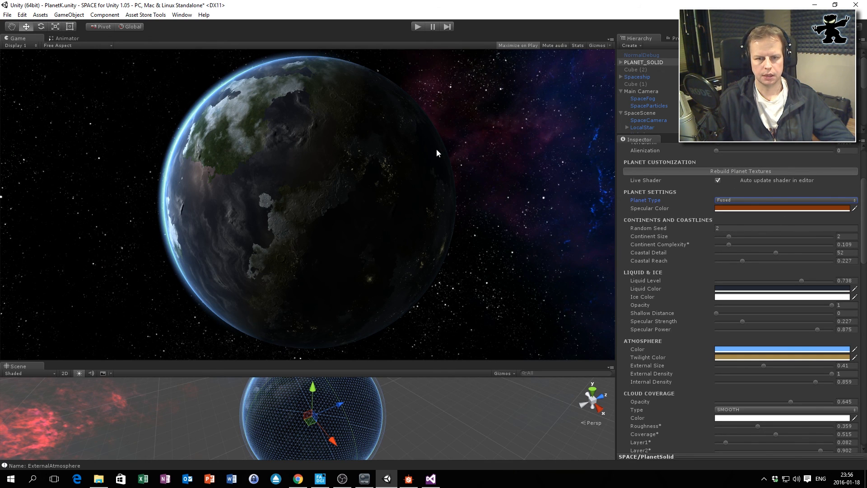
click(748, 172)
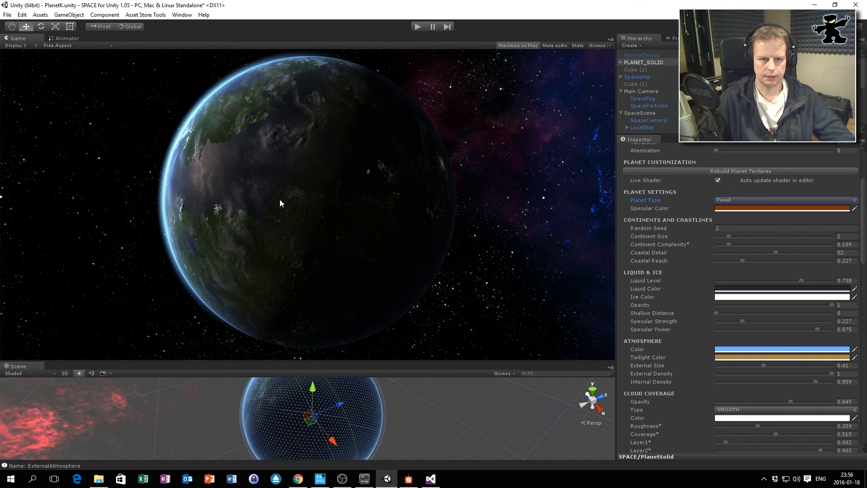
Raise the Balance between the planet's two biomes to 0.594.
scroll(768, 307, down, 6)
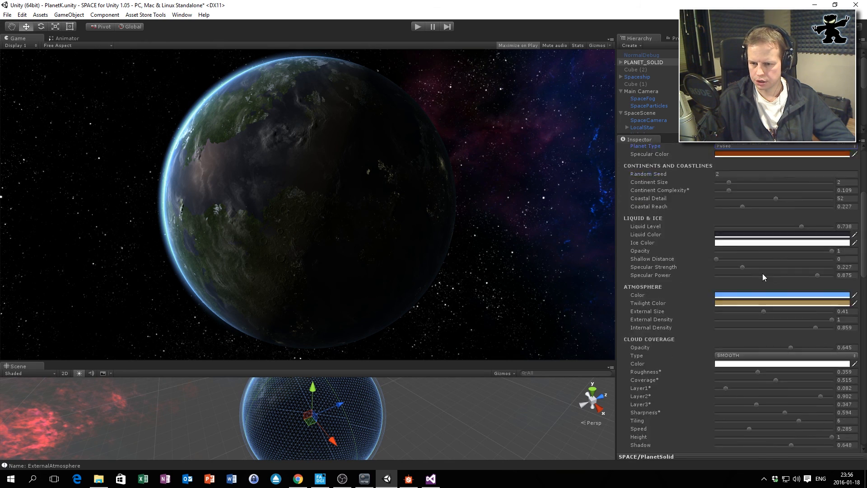
scroll(746, 338, down, 5)
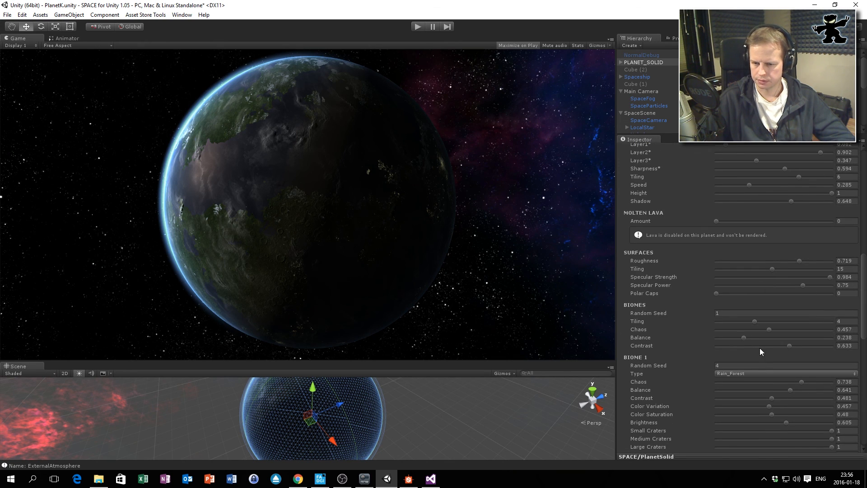
drag(750, 337, 788, 340)
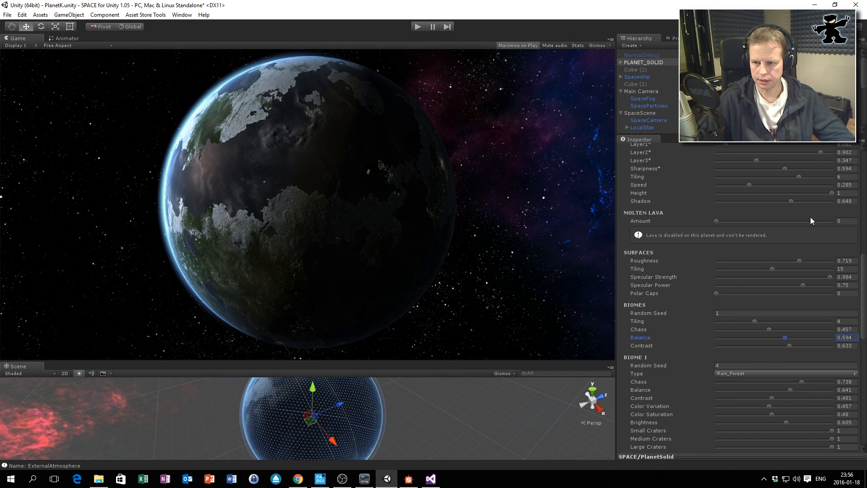
Lower the Liquid Level to 0.558 to expose more land.
scroll(812, 219, up, 9)
scroll(767, 211, up, 5)
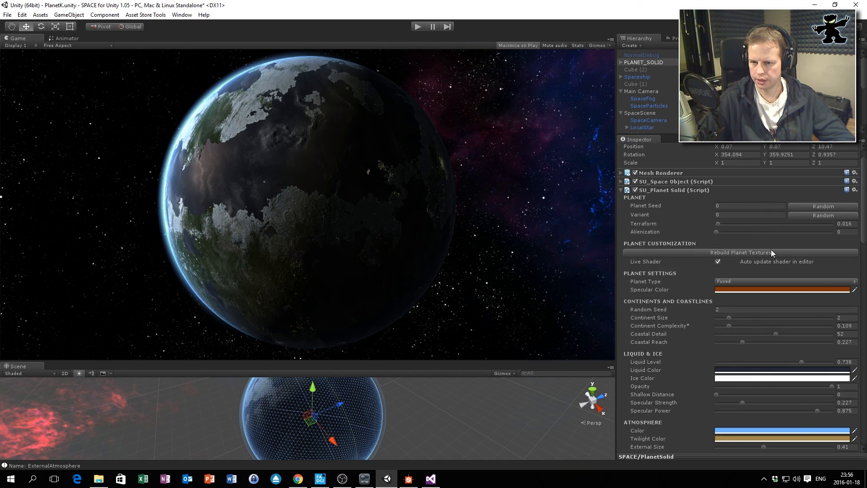
drag(802, 362, 783, 366)
Change the Planet Type to Ice and rebuild the planet textures.
scroll(752, 361, down, 18)
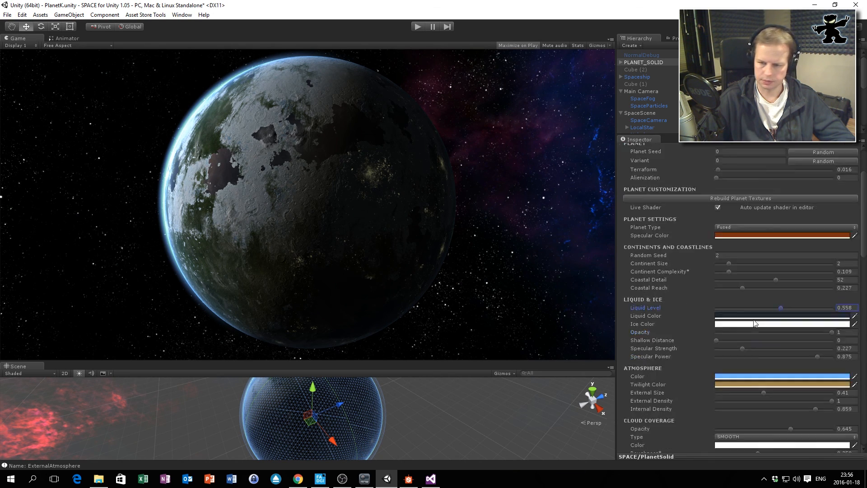
scroll(745, 323, down, 5)
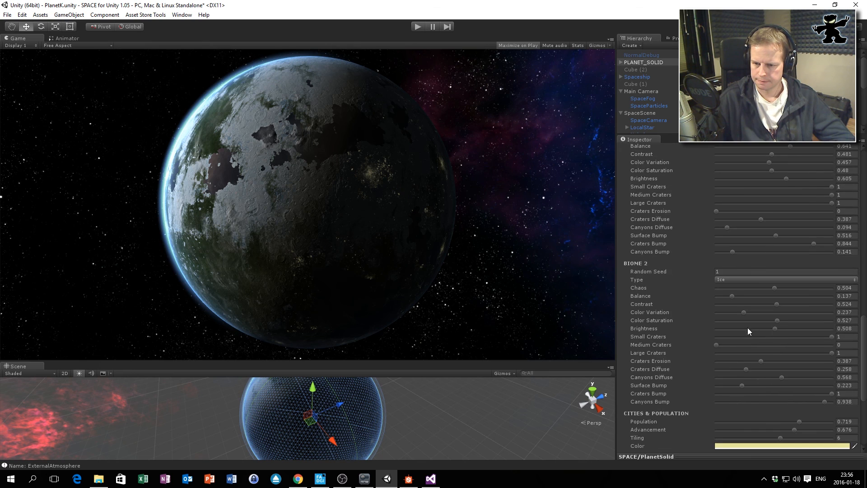
scroll(768, 319, up, 14)
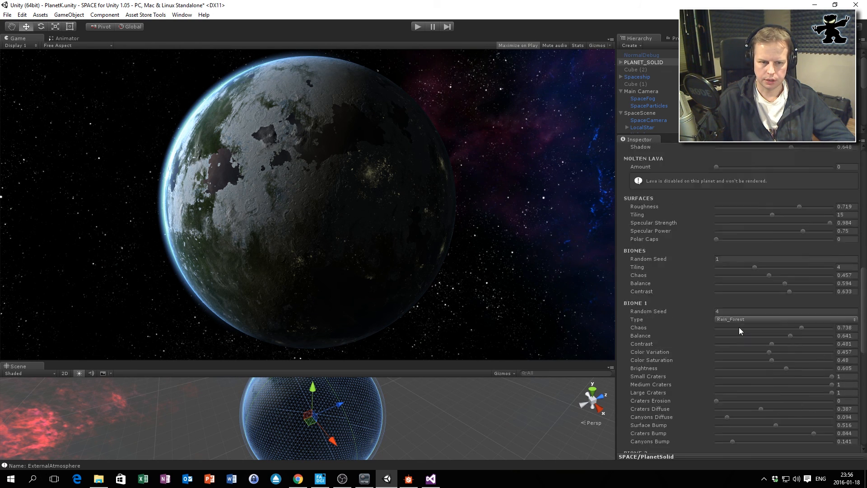
scroll(736, 298, up, 9)
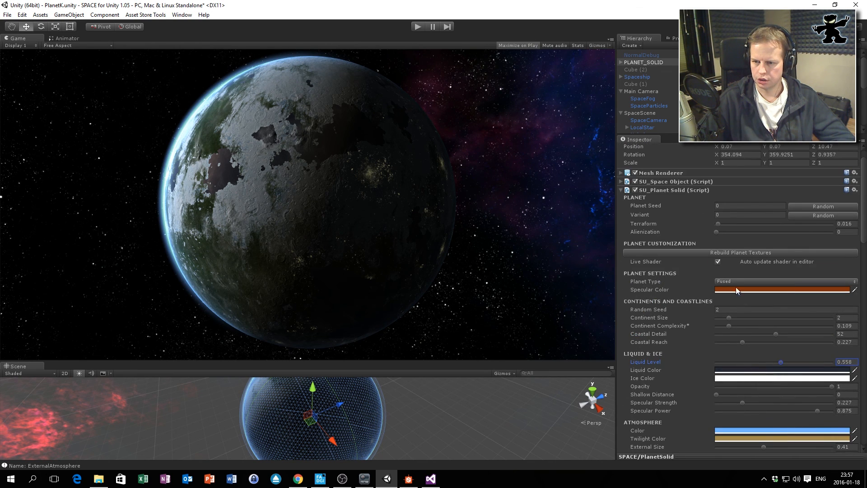
click(736, 281)
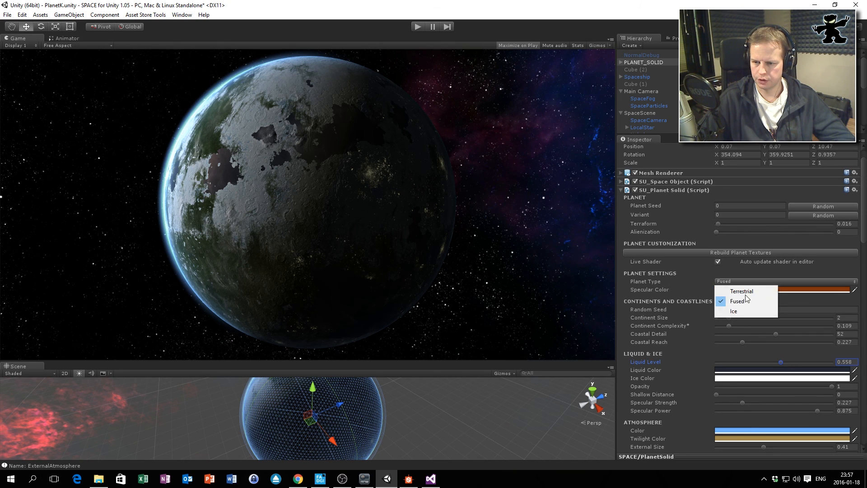
click(743, 312)
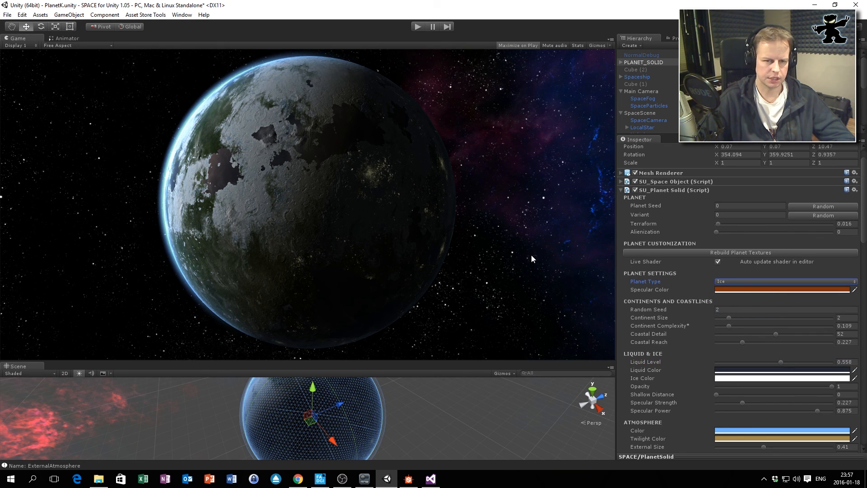
click(755, 254)
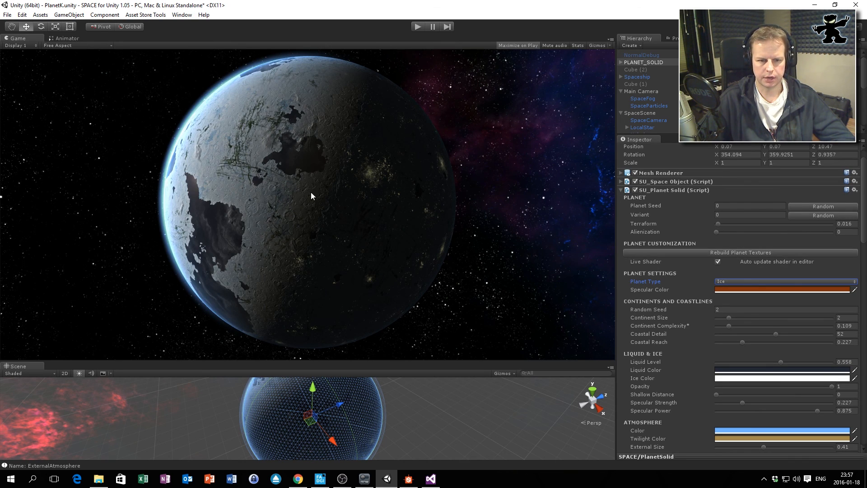
scroll(780, 271, down, 15)
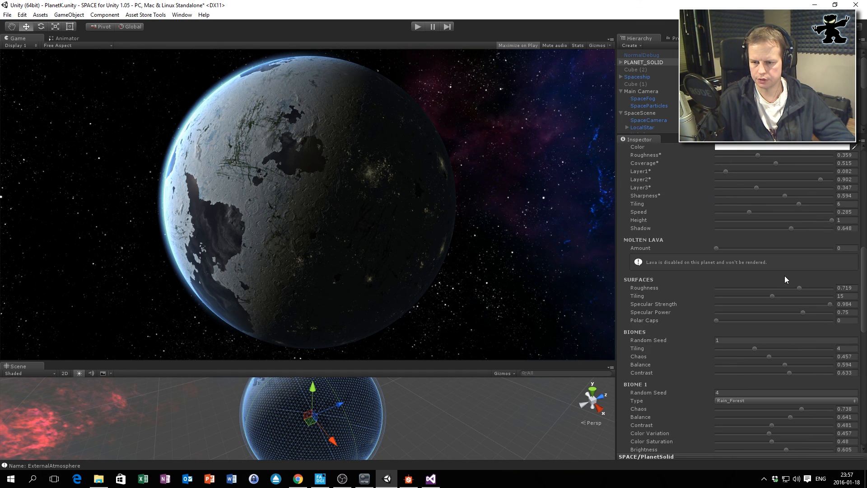
Lower the Balance between the planet's two biomes to 0.278.
scroll(755, 302, down, 15)
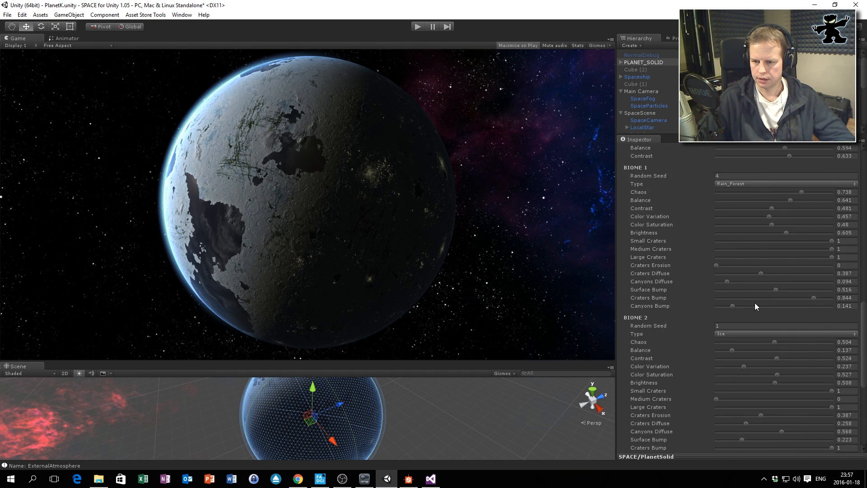
scroll(763, 362, down, 3)
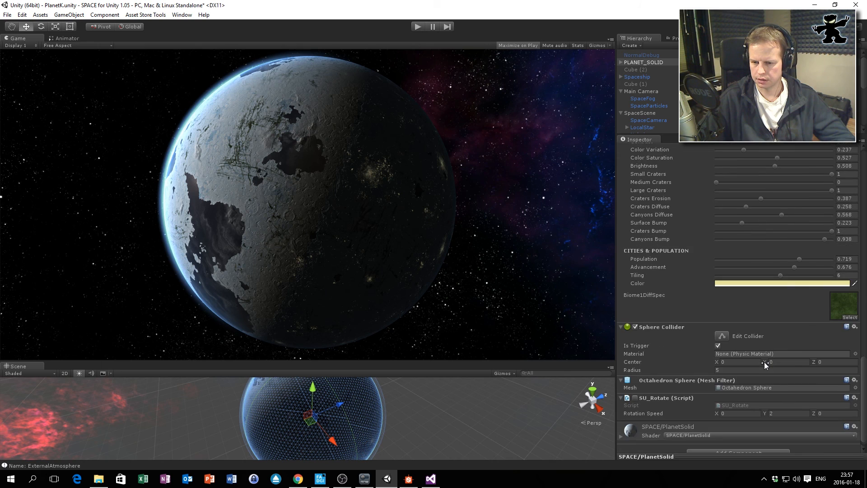
scroll(763, 353, up, 15)
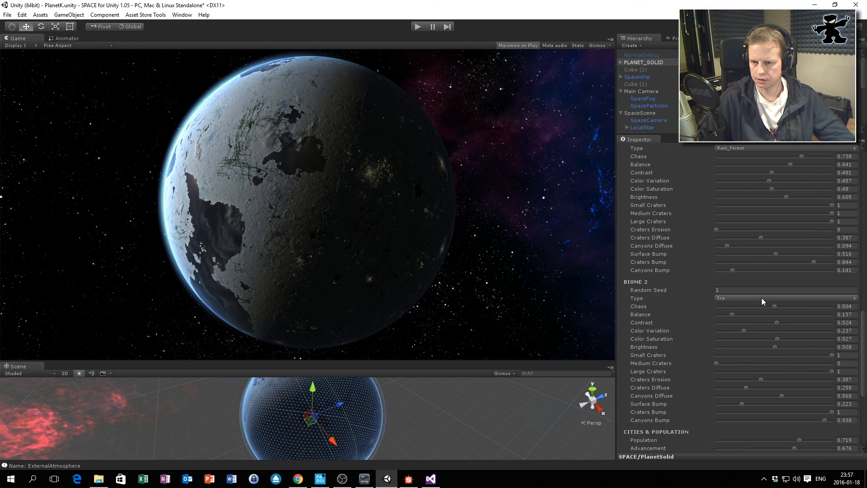
drag(788, 275, 749, 275)
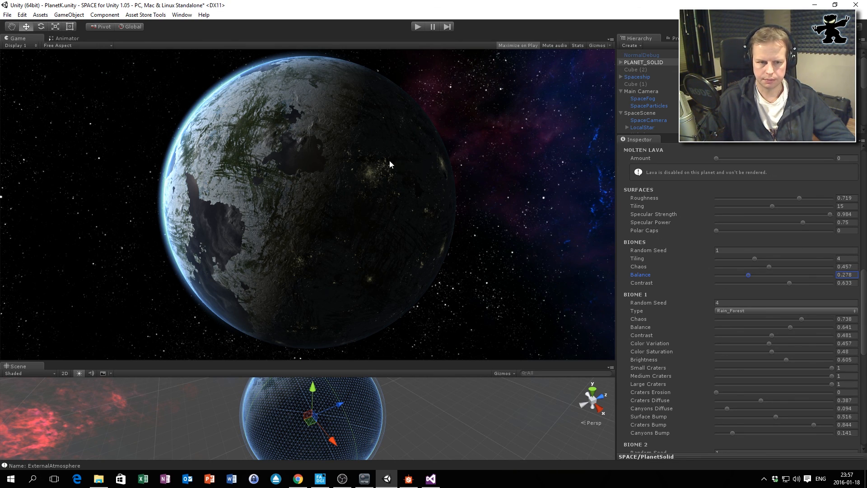
Change the Biome 1 type to Dust and reduce its Brightness to 0.
scroll(794, 302, up, 3)
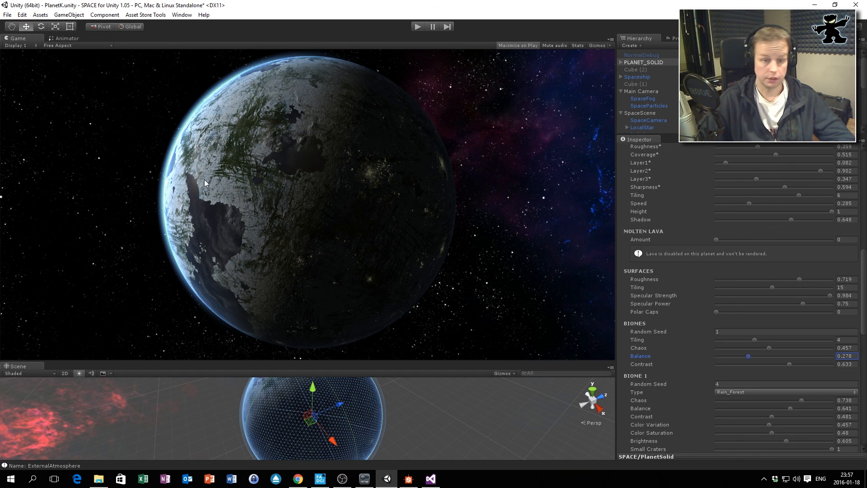
scroll(729, 241, up, 5)
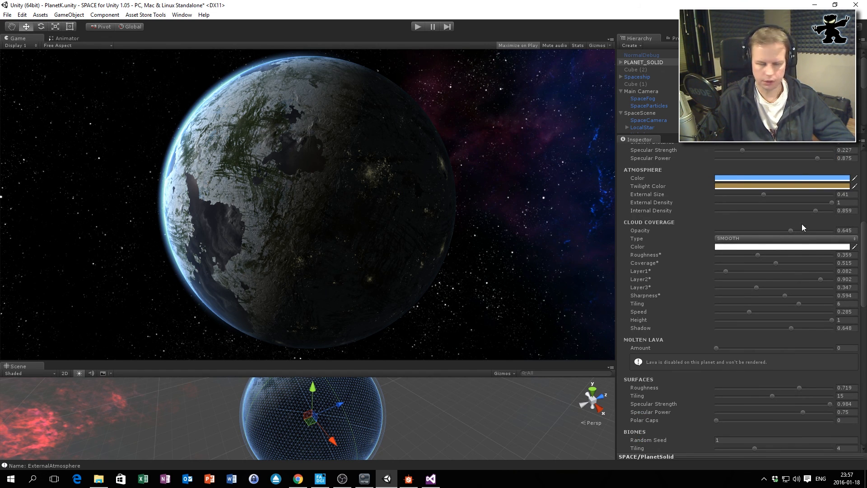
scroll(790, 253, down, 8)
scroll(781, 293, down, 4)
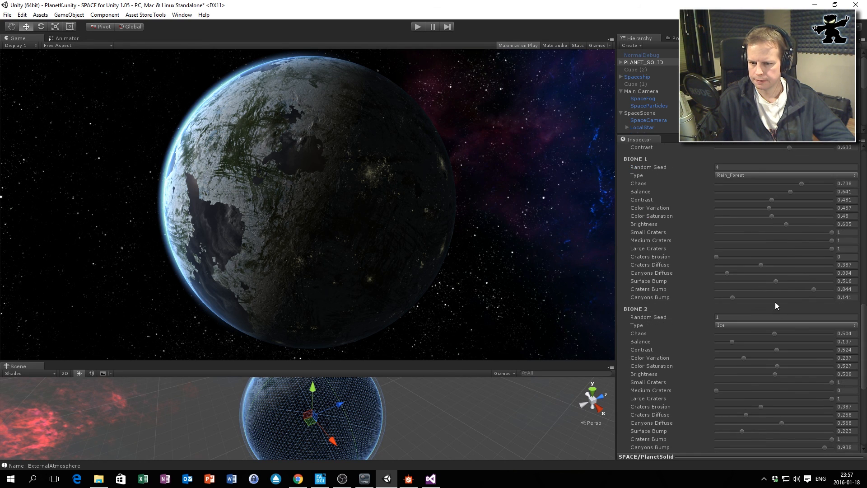
click(744, 174)
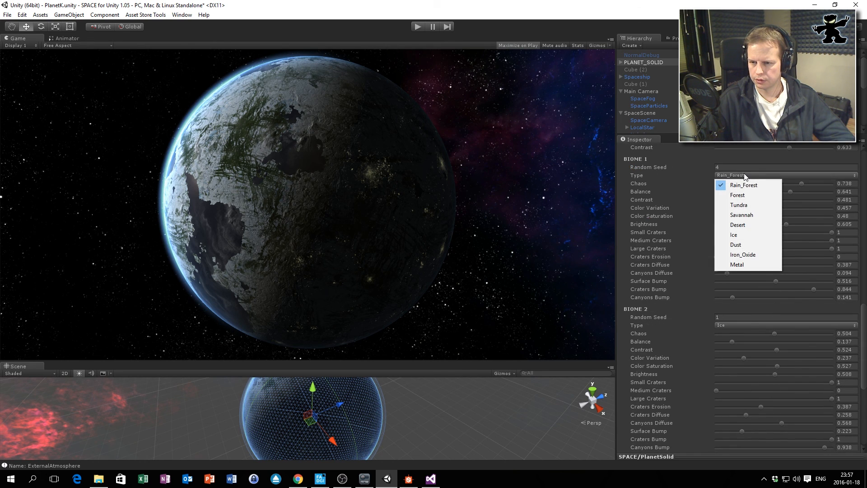
click(745, 244)
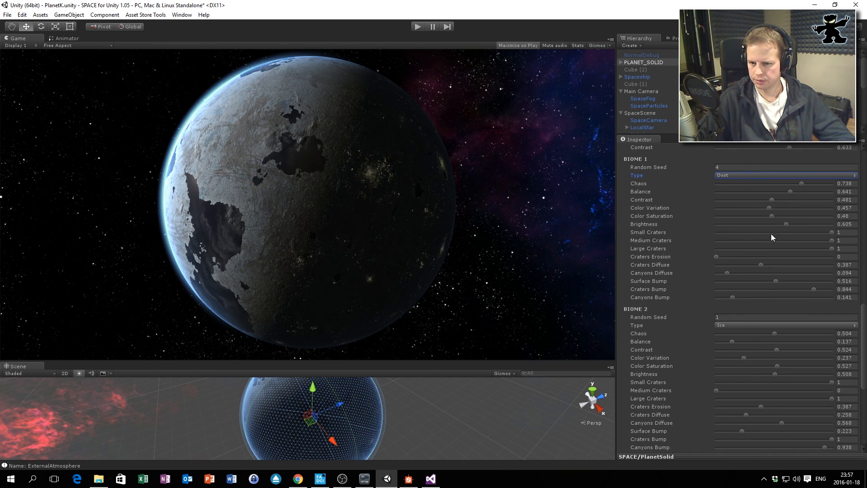
drag(786, 225, 712, 224)
Set the planet's Liquid Color to pure white, FFFFFFFF.
scroll(801, 291, up, 10)
scroll(781, 235, up, 8)
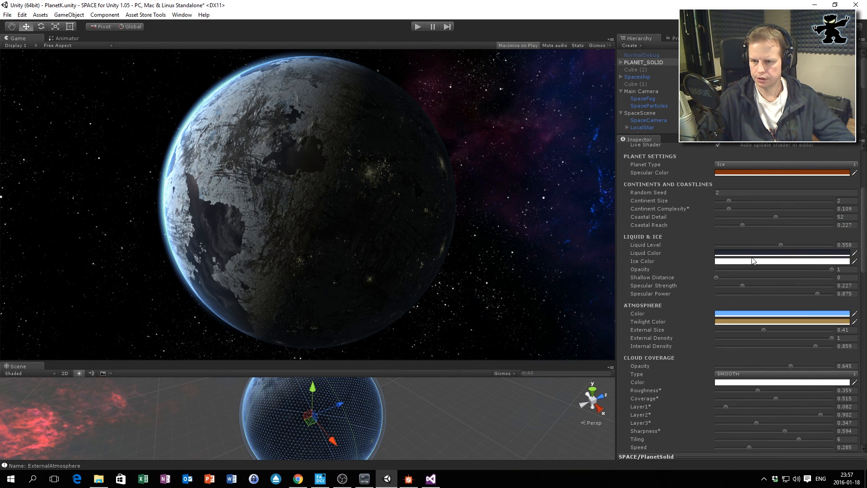
click(754, 253)
mouse_move(32, 75)
mouse_down()
mouse_move(28, 29)
mouse_move(1, 20)
mouse_move(23, 16)
mouse_move(18, 46)
mouse_up()
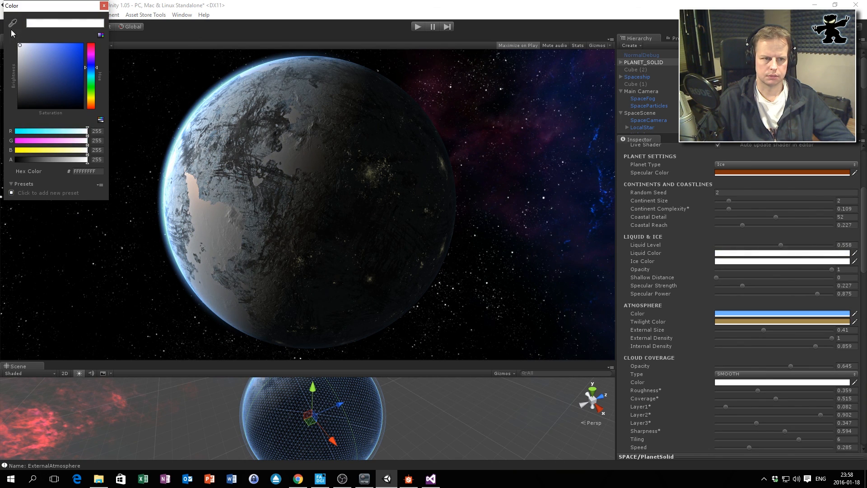
drag(93, 72, 93, 72)
drag(23, 47, 7, 31)
click(104, 6)
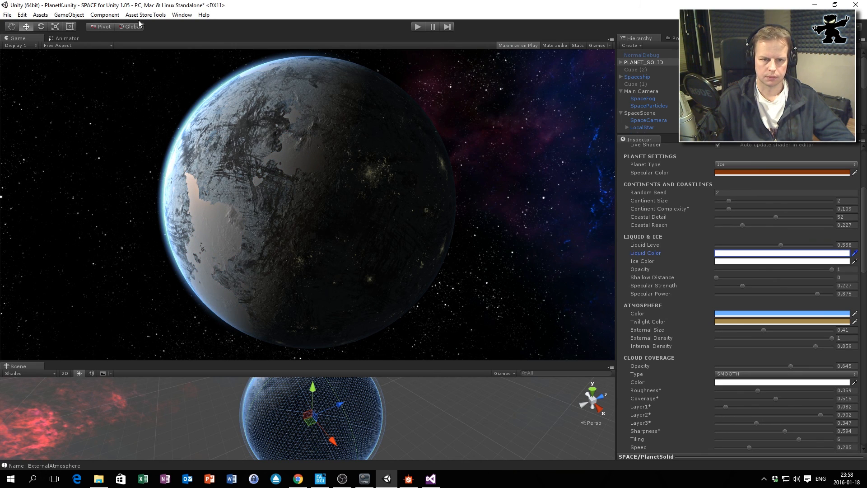
Run the scene, fly the spaceship closer over the icy planet to inspect its surface, and stop playback.
click(417, 26)
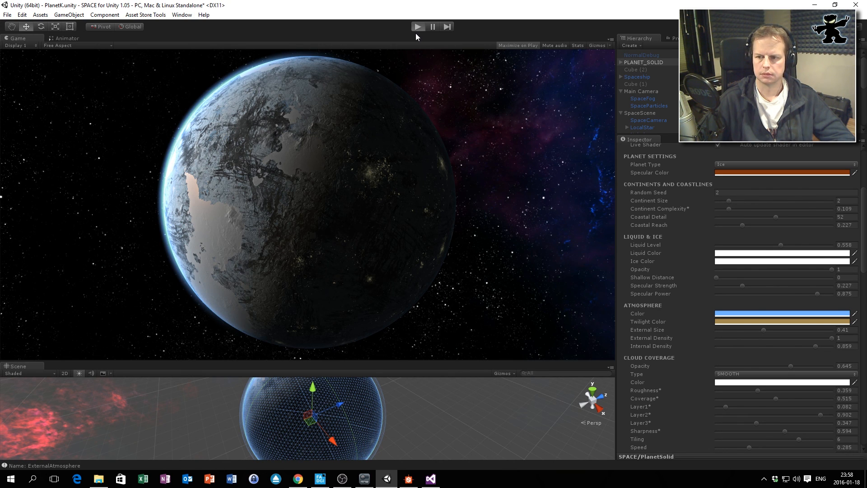
key(Left)
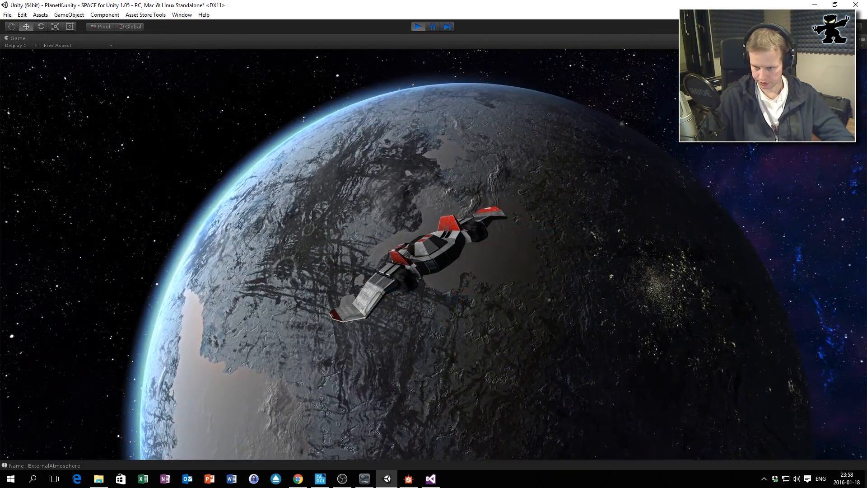
key(super)
click(529, 311)
mouse_move(527, 307)
mouse_down()
mouse_move(467, 303)
mouse_move(383, 207)
mouse_move(394, 218)
mouse_move(394, 210)
mouse_up()
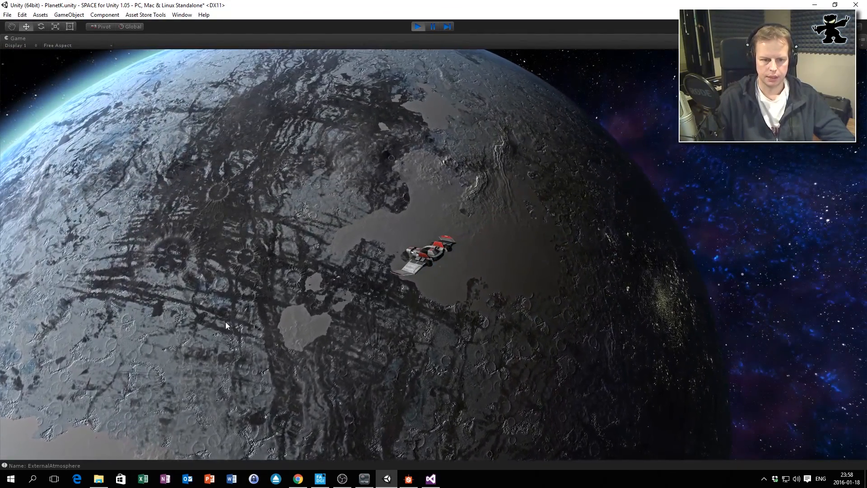
click(418, 26)
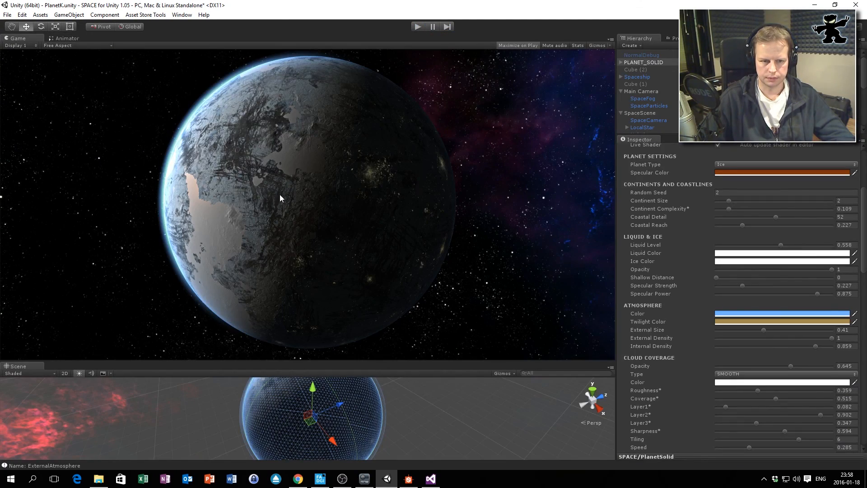
Set Biome 1's Color Saturation to 0.508 and keep the Molten Lava Amount at 0.
scroll(708, 280, down, 5)
scroll(730, 298, down, 6)
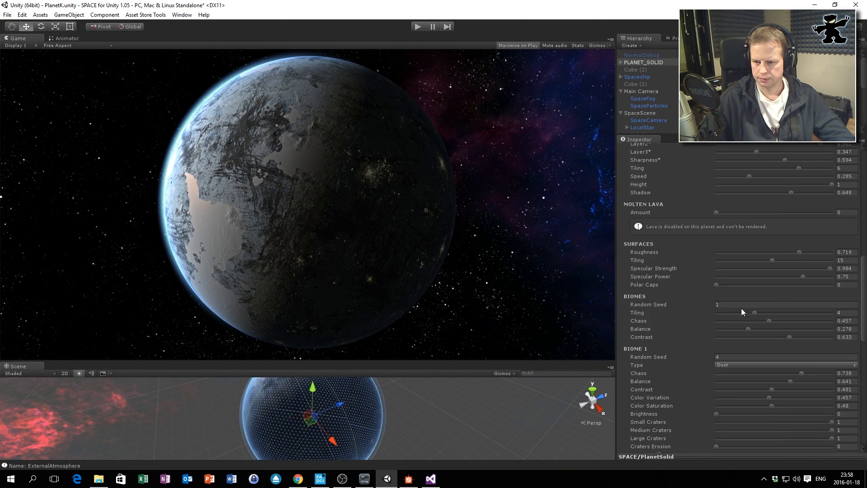
scroll(762, 284, up, 1)
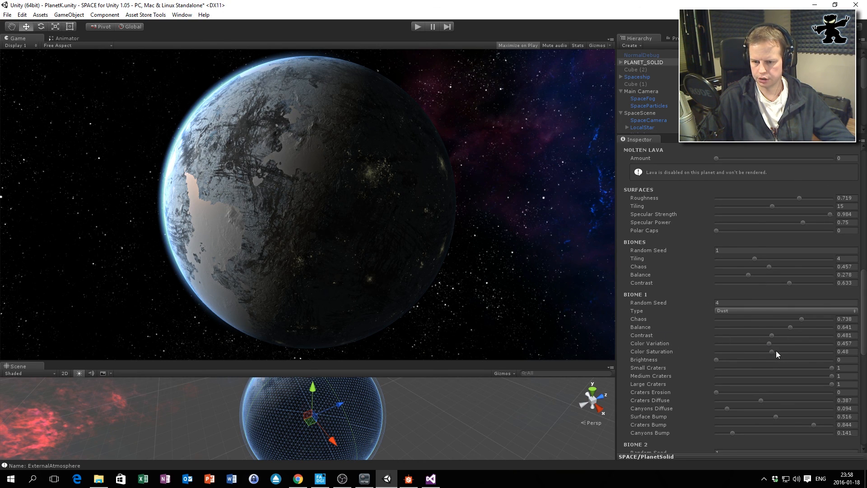
drag(774, 352, 776, 351)
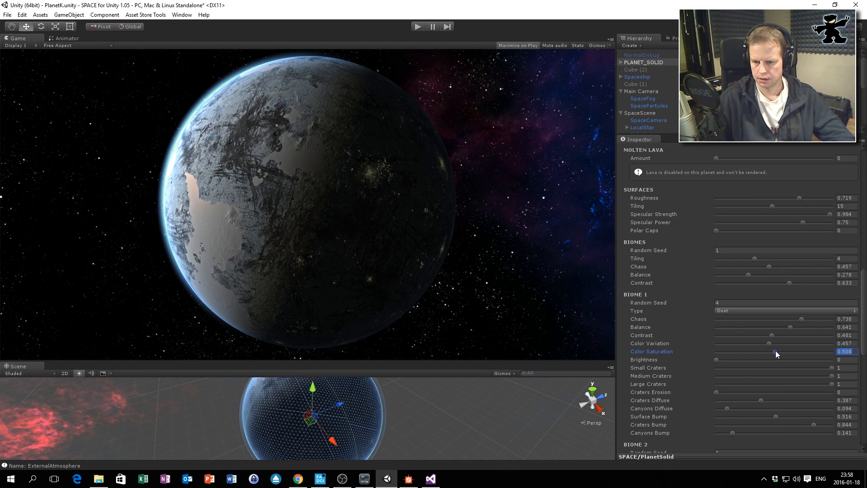
scroll(786, 314, up, 6)
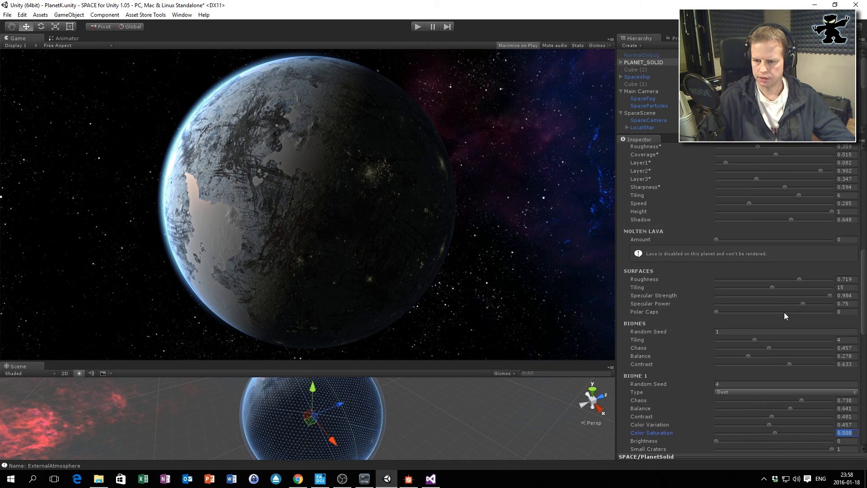
mouse_move(717, 320)
mouse_down()
mouse_move(733, 321)
mouse_move(703, 321)
mouse_up()
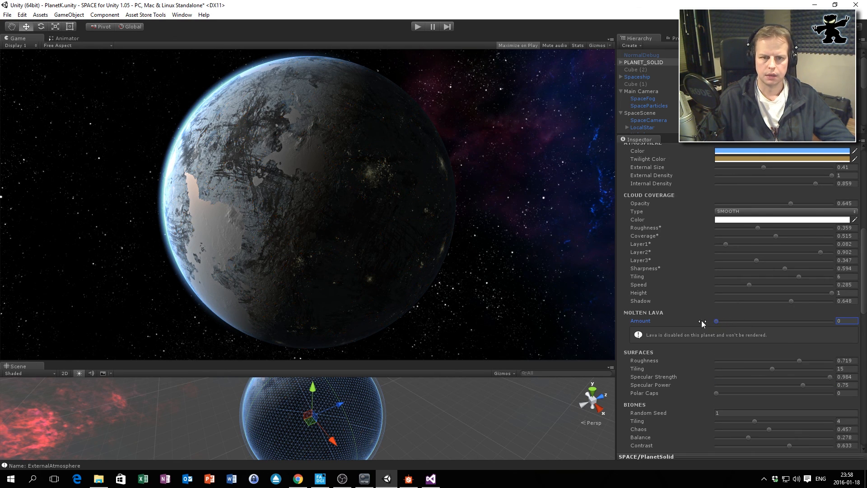
Change the Biome 2 type to Rain_Forest and lower its Craters Bump to 0.16.
scroll(764, 273, up, 4)
scroll(763, 274, up, 5)
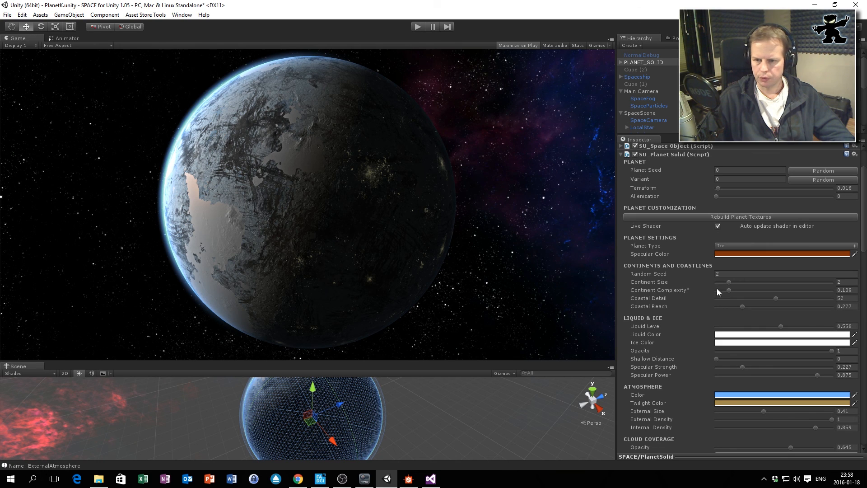
scroll(764, 287, down, 10)
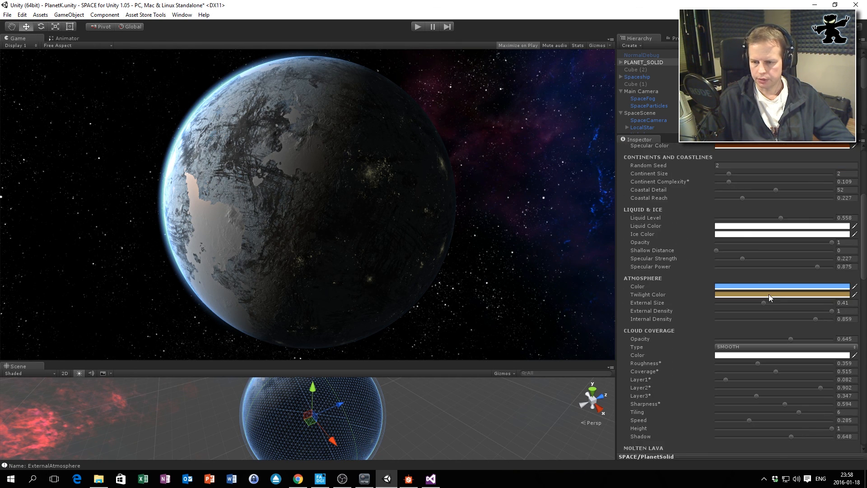
scroll(770, 308, down, 10)
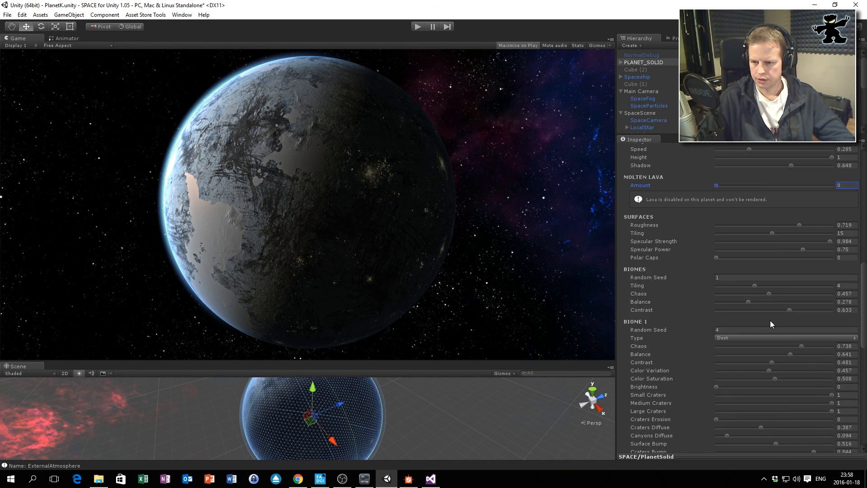
click(751, 325)
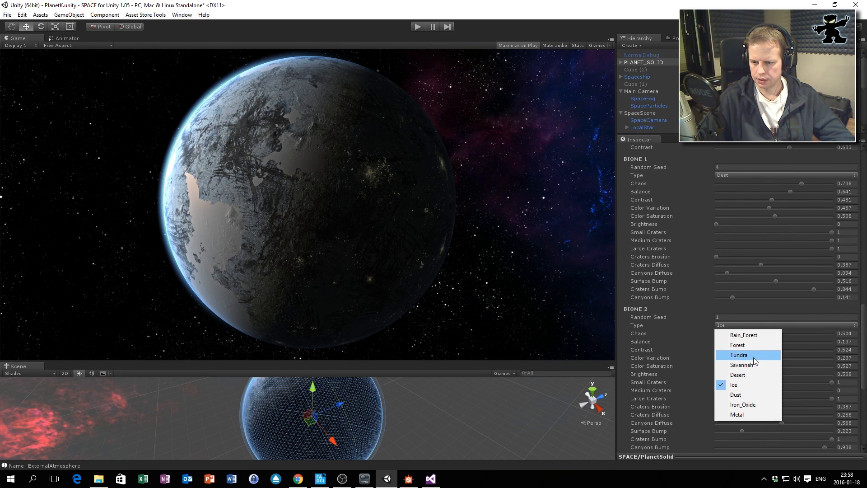
click(752, 335)
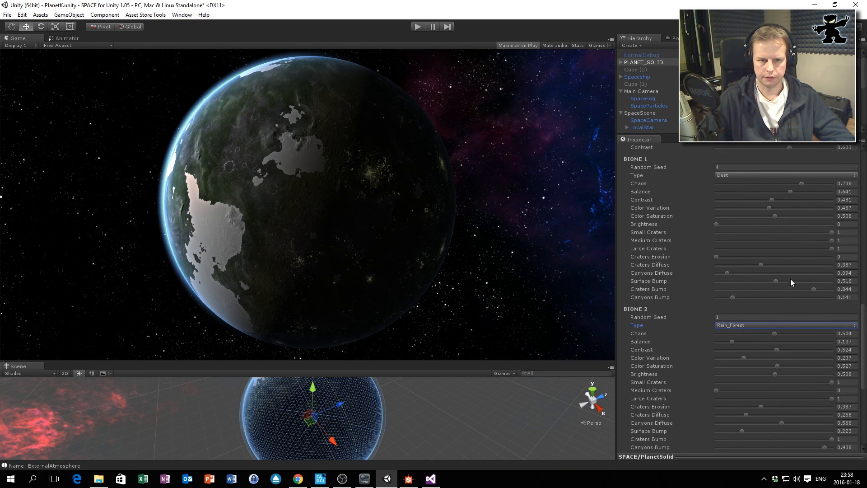
scroll(775, 386, down, 3)
drag(826, 385, 733, 377)
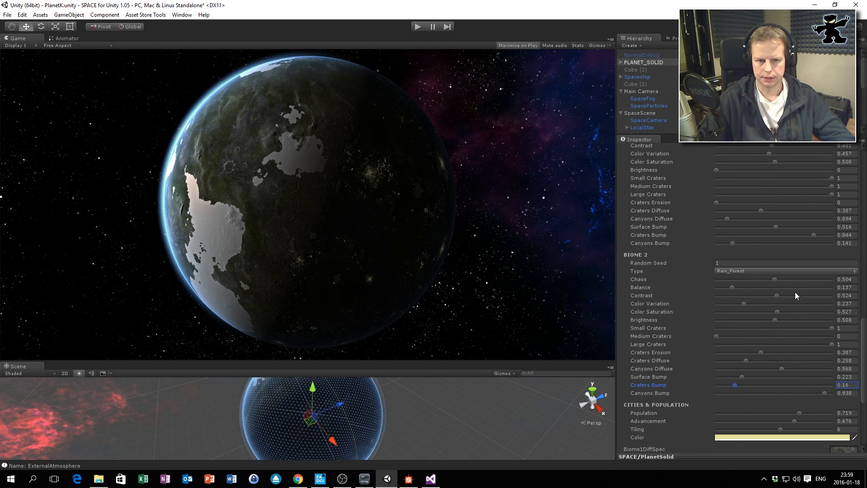
Set the planet's Liquid Color to a very dark blue-grey with RGB 21, 23, 30.
scroll(767, 272, up, 15)
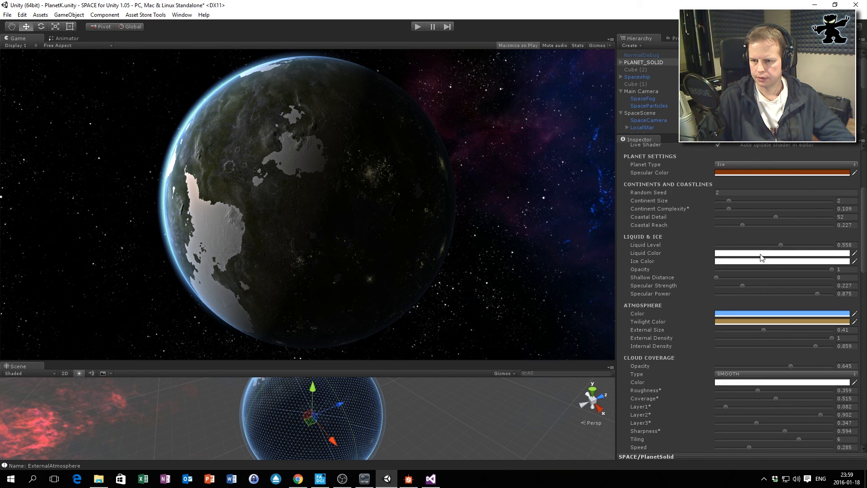
click(763, 254)
mouse_move(32, 86)
mouse_down()
mouse_move(2, 114)
mouse_move(34, 111)
mouse_move(39, 99)
mouse_up()
drag(89, 75, 90, 68)
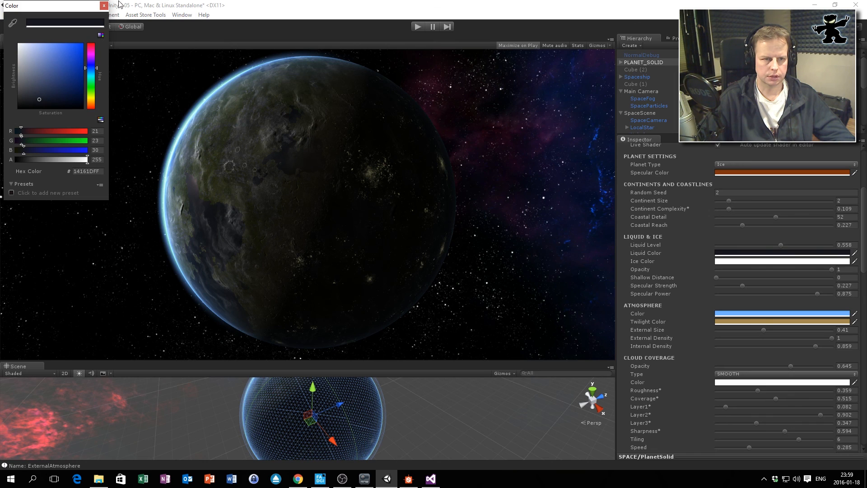
click(105, 6)
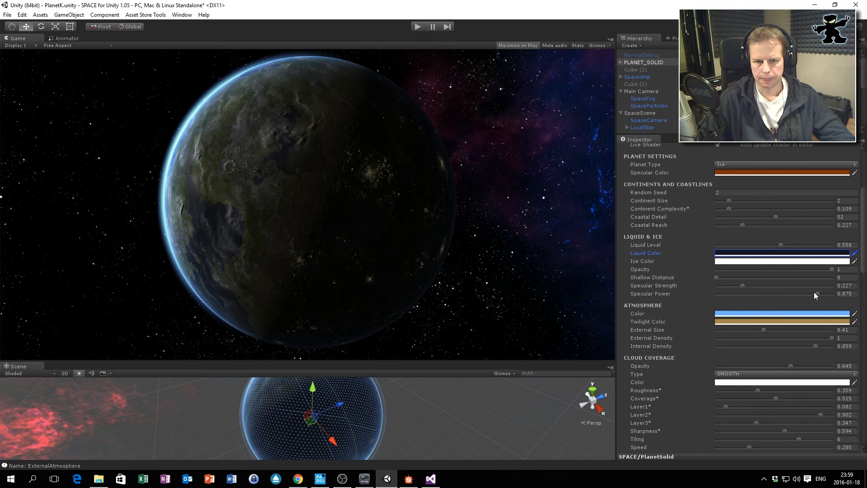
Move the planet along its Z axis to position 10.63 and reselect PLANET_SOLID in the scene.
drag(339, 405, 343, 408)
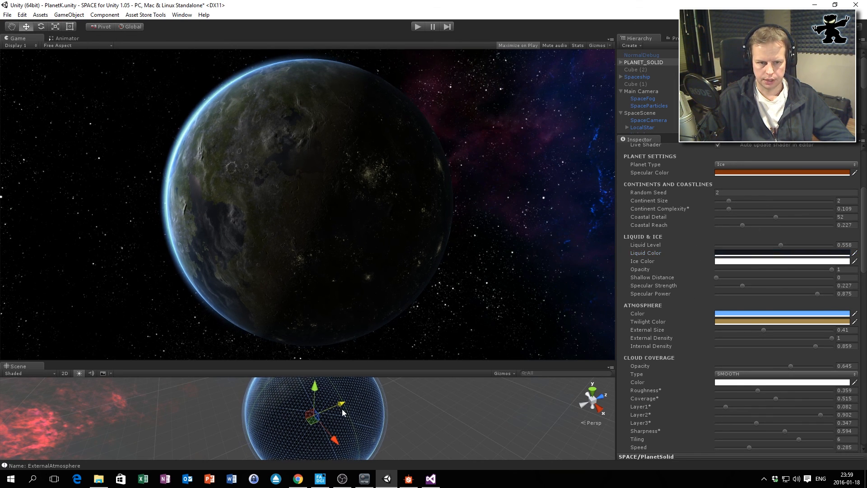
click(338, 391)
click(327, 403)
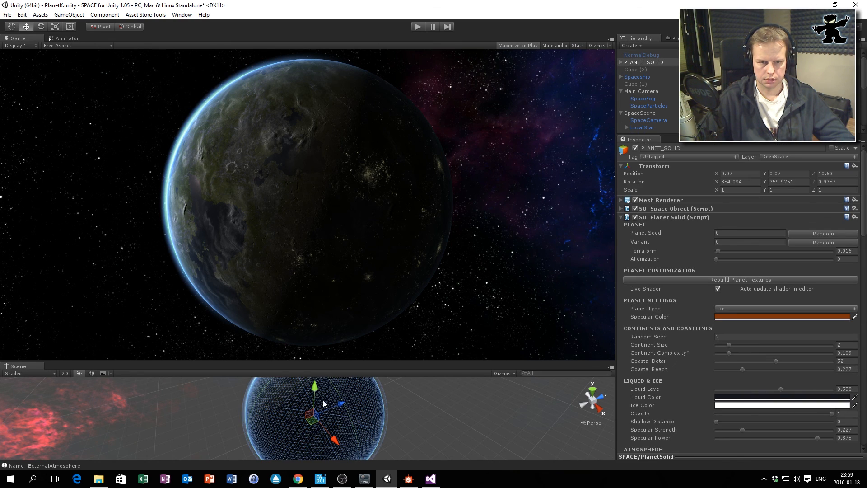
click(338, 390)
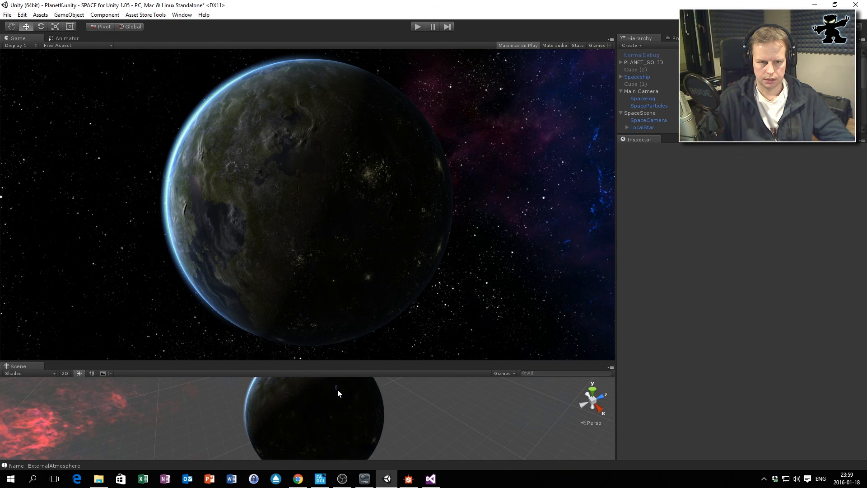
click(328, 417)
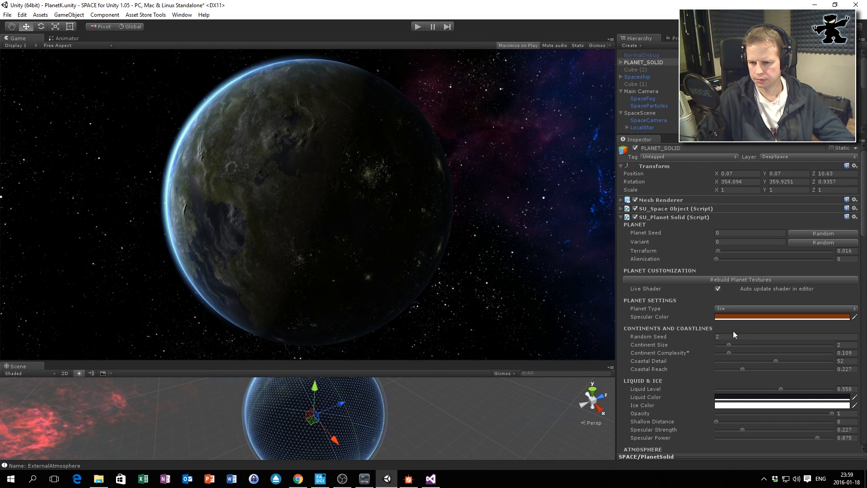
Set the planet's Terraform to 0 and its Alienization to 0.234.
drag(719, 251, 743, 259)
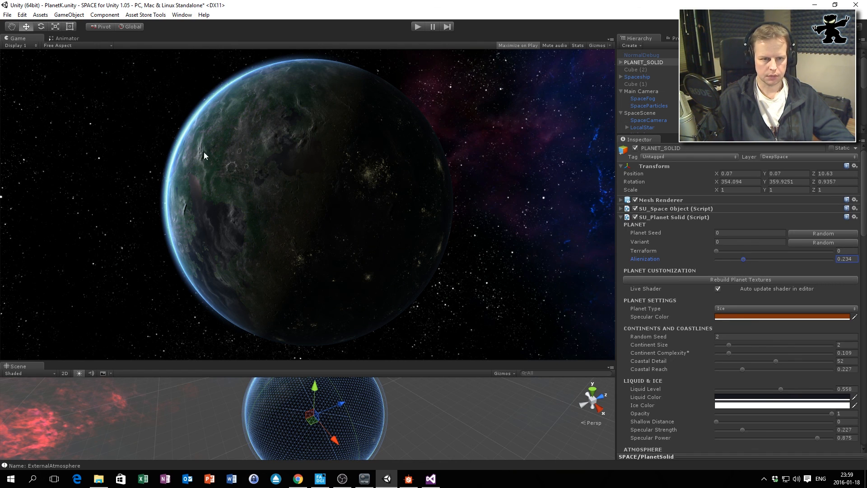
Raise the planet's Alienization to 0.414, change the Biome 1 type to Desert and rebuild the textures.
mouse_move(776, 261)
mouse_down()
mouse_move(741, 261)
mouse_move(790, 262)
mouse_up()
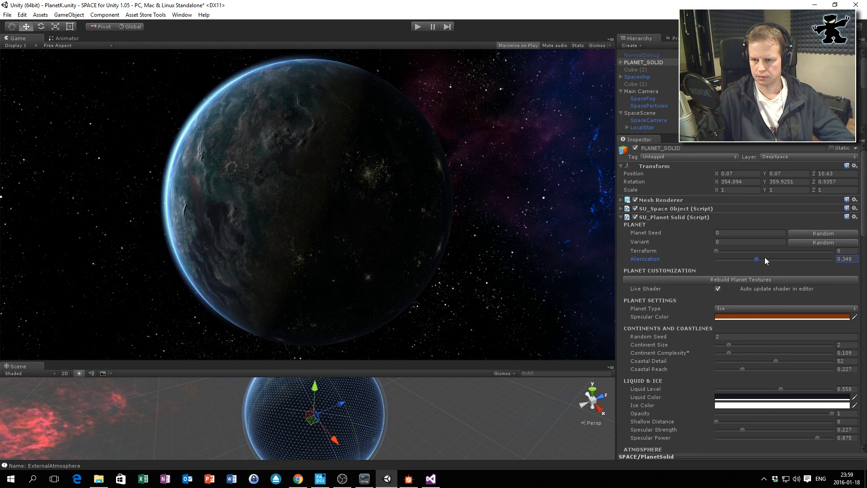
scroll(765, 256, down, 15)
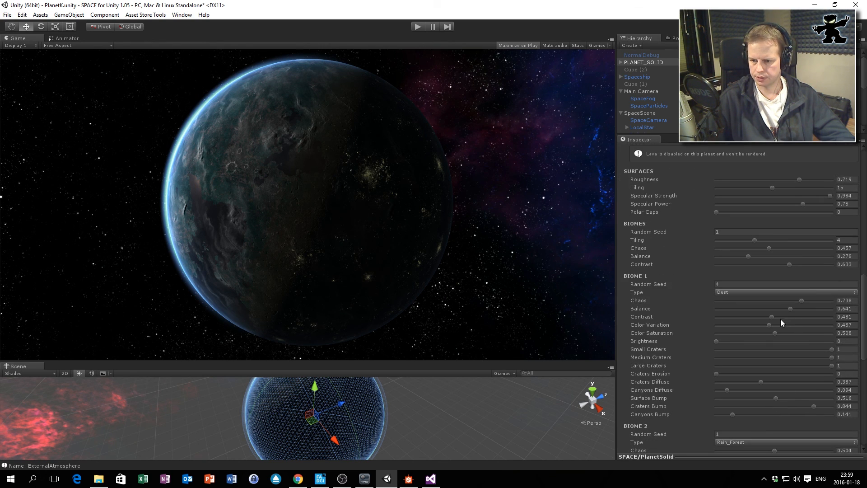
click(754, 292)
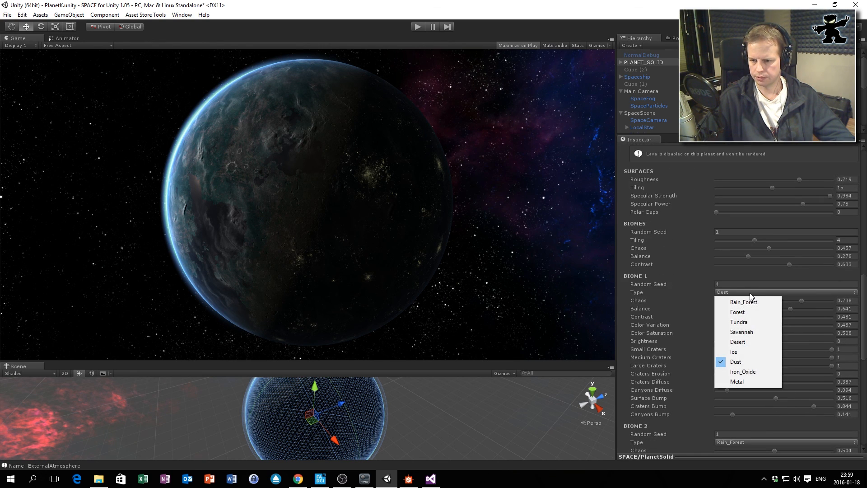
click(746, 341)
scroll(740, 229, up, 12)
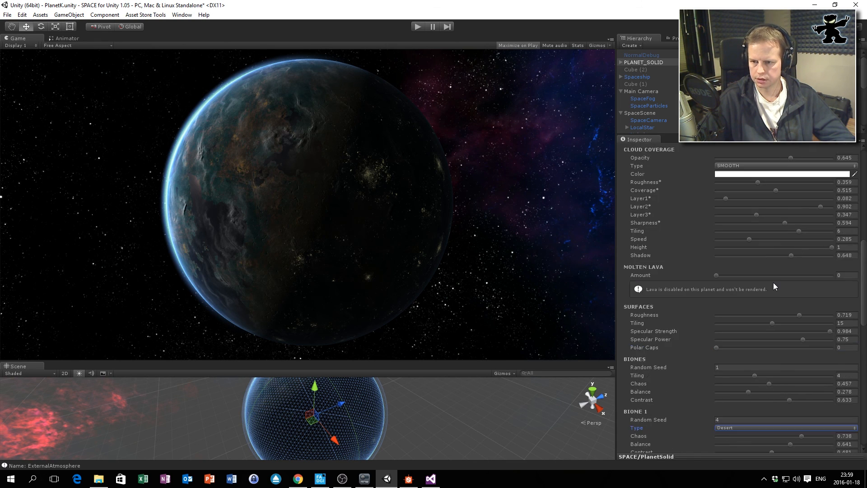
click(746, 226)
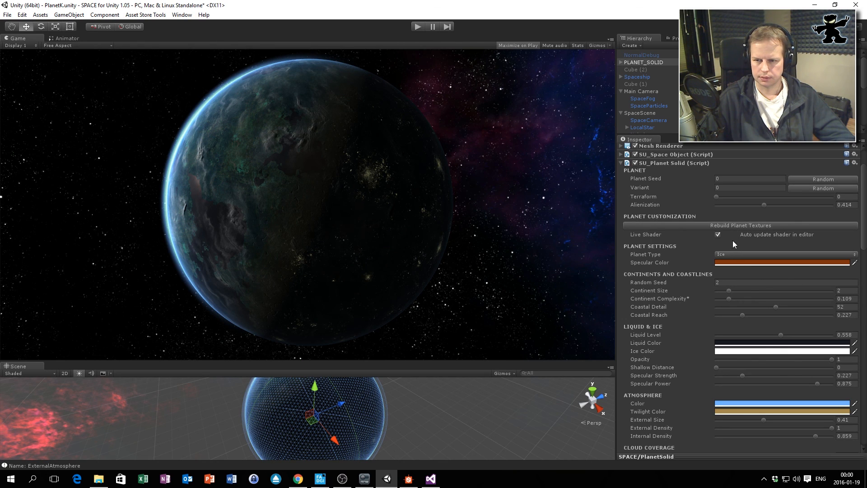
Try an Alienization of 0.336, raise it to 0.754 and rebuild the planet textures.
drag(766, 205, 755, 205)
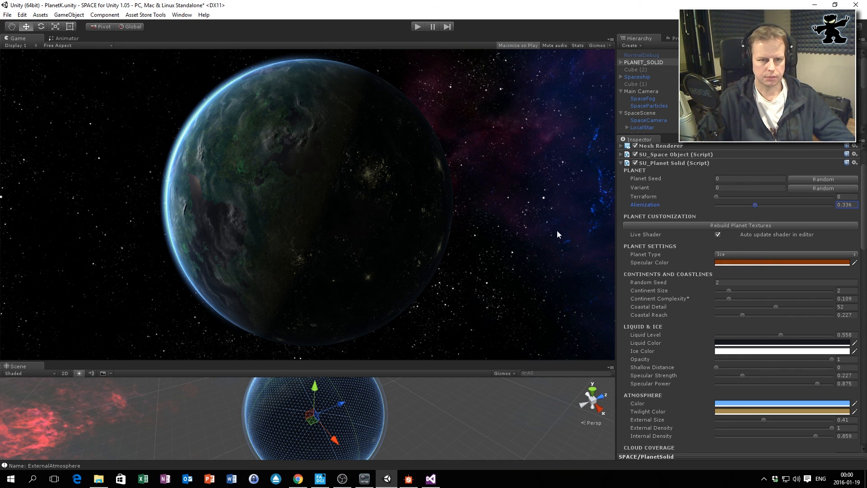
drag(779, 205, 804, 205)
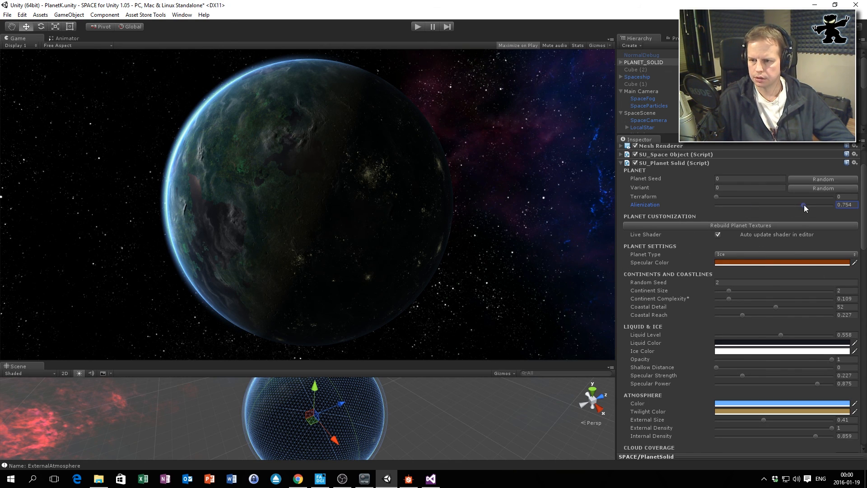
click(786, 225)
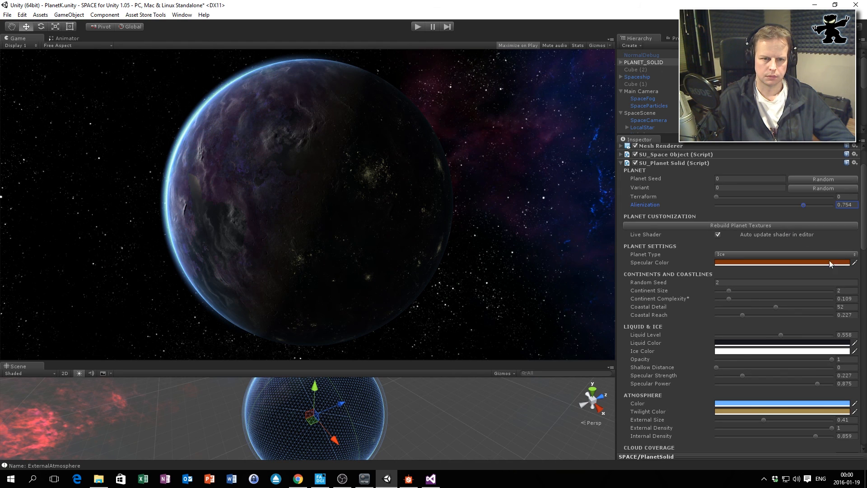
Set the atmosphere's Twilight Color to a muted brown with RGB 111, 96, 66.
scroll(780, 312, down, 5)
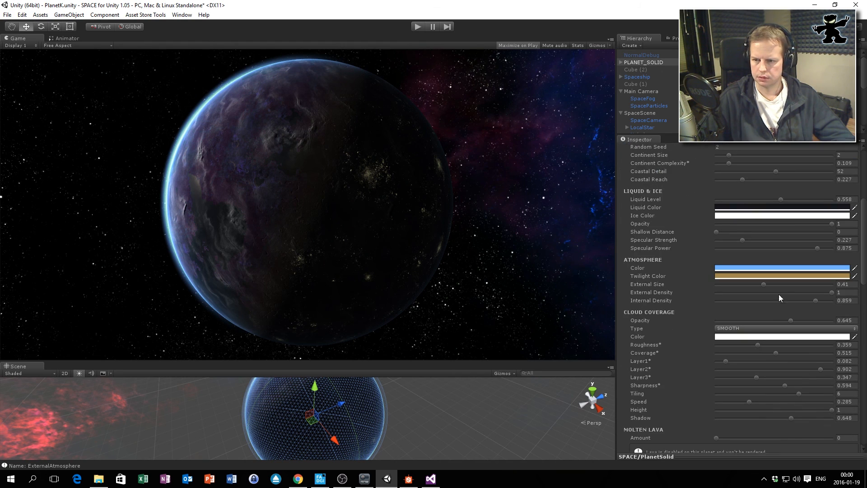
click(776, 276)
drag(50, 76, 46, 79)
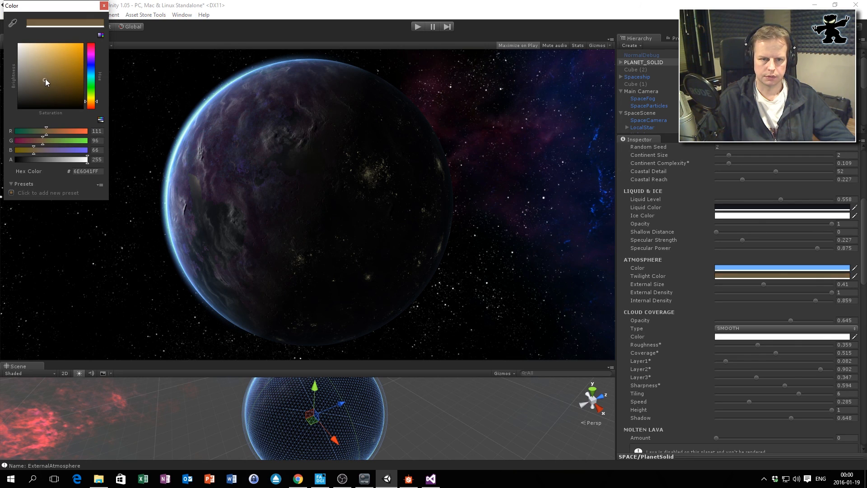
click(104, 5)
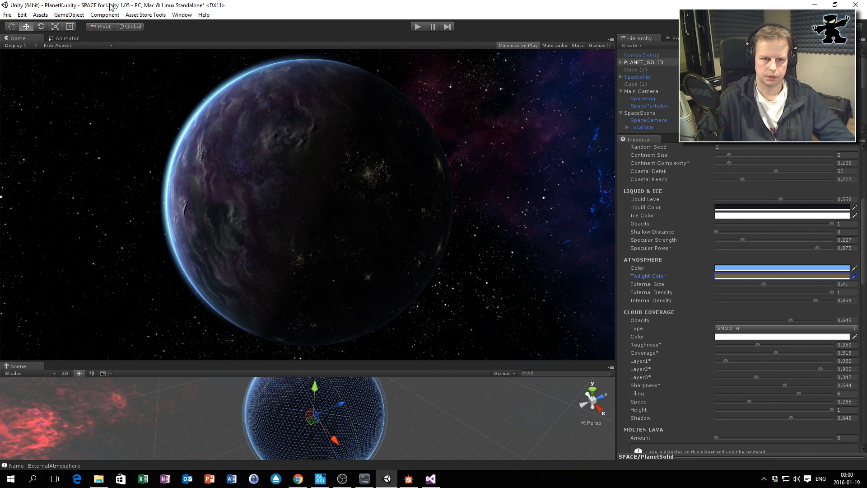
Run the scene, fly the spaceship around the planet to examine its surface, and stop the run.
click(418, 27)
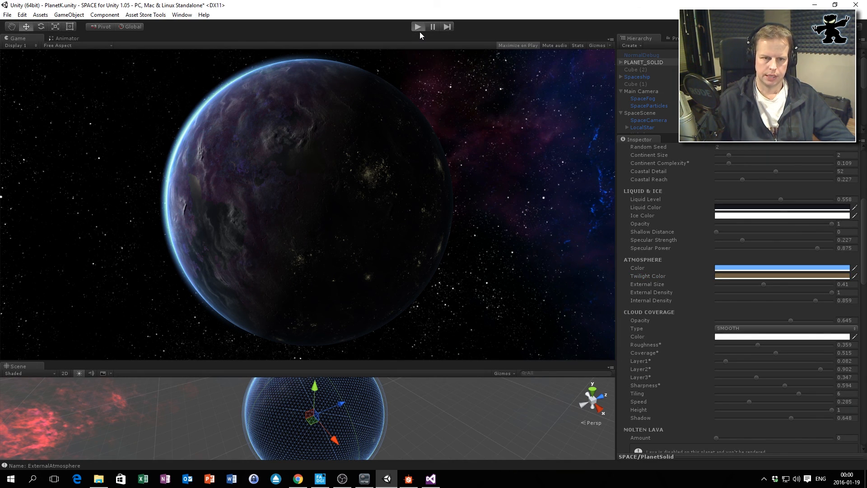
key(ctrl)
key(Left)
key(Down)
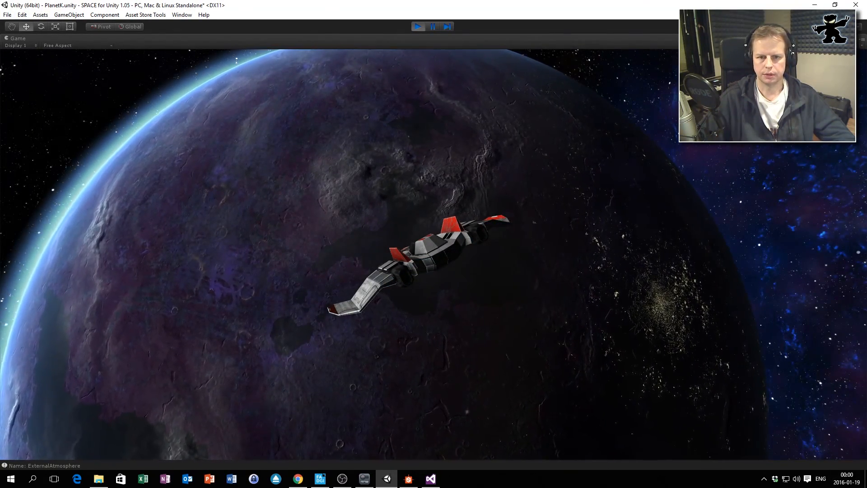
key(super)
click(460, 90)
click(418, 26)
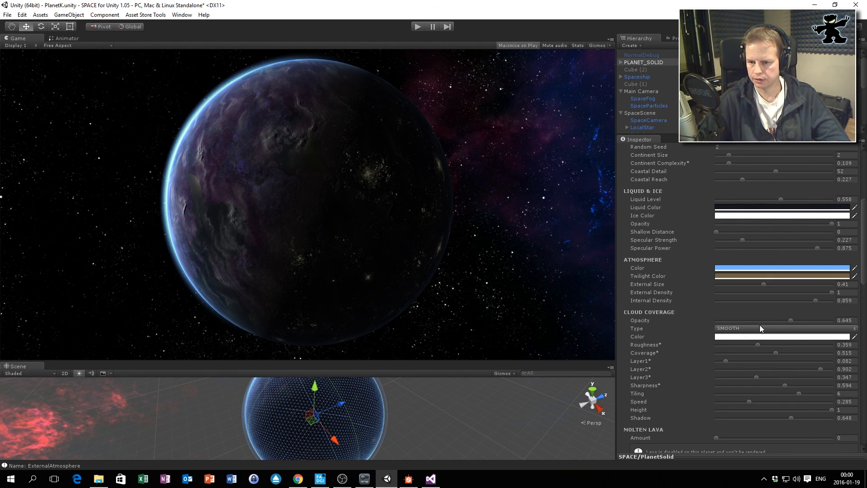
Lower the Cloud Coverage Opacity to 0.246 and try a purple atmosphere Color with RGB 137, 63, 169.
drag(785, 320, 748, 329)
click(747, 268)
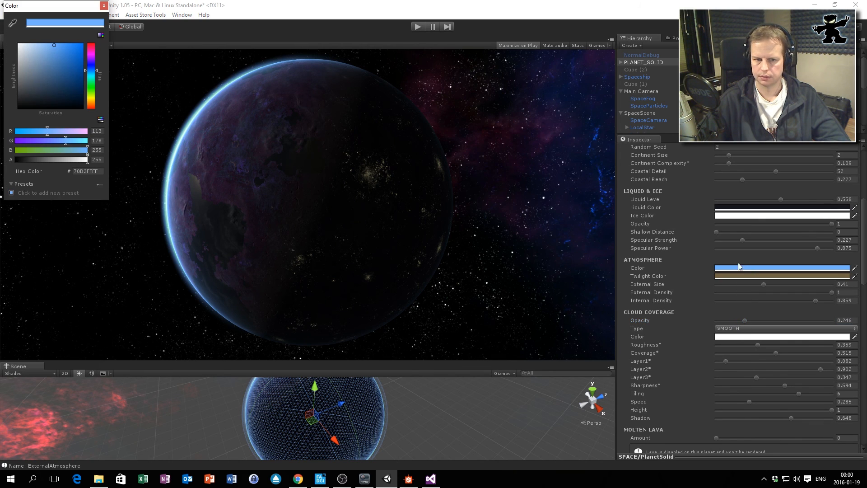
drag(90, 68, 58, 66)
click(59, 66)
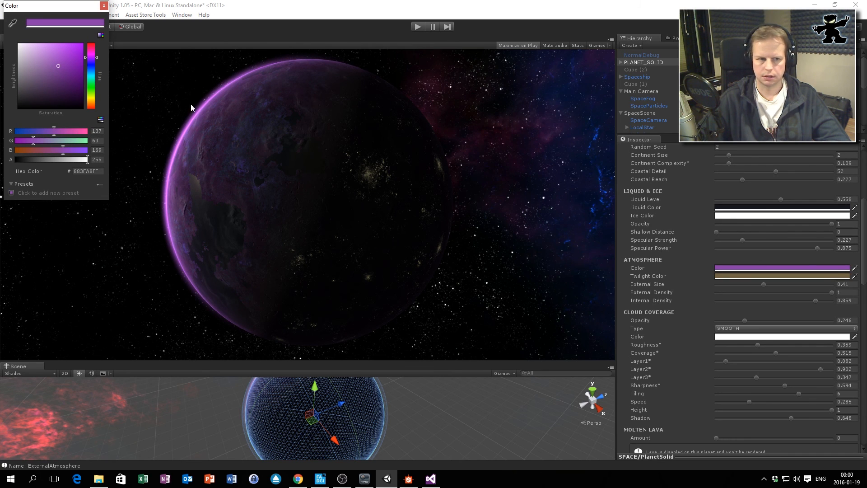
click(104, 5)
Set the atmosphere Color to a pale blue with RGB 167, 222, 255.
click(781, 268)
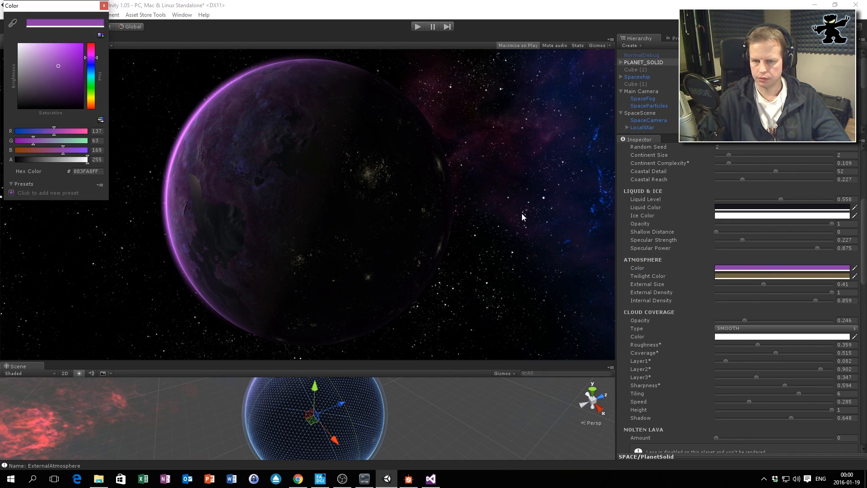
drag(47, 51, 2, 25)
drag(91, 72, 91, 72)
click(34, 44)
drag(33, 45, 41, 37)
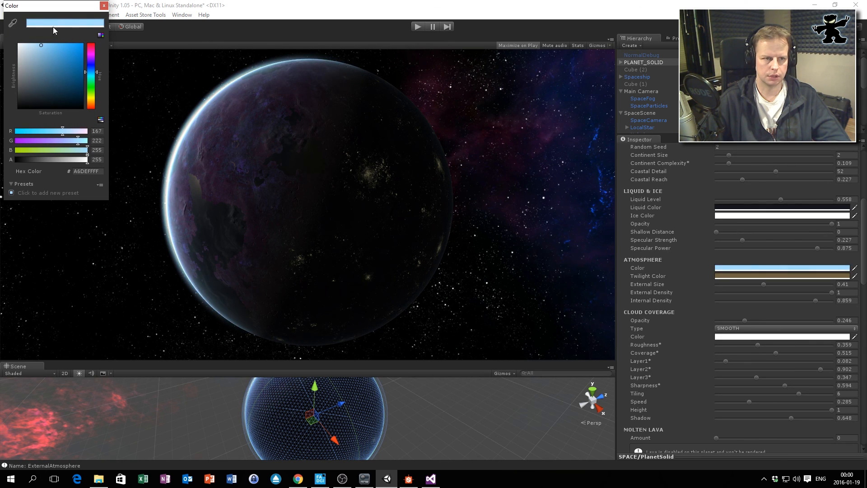
click(104, 5)
Reset the planet's Alienization to 0 and rebuild the planet textures.
scroll(795, 217, up, 6)
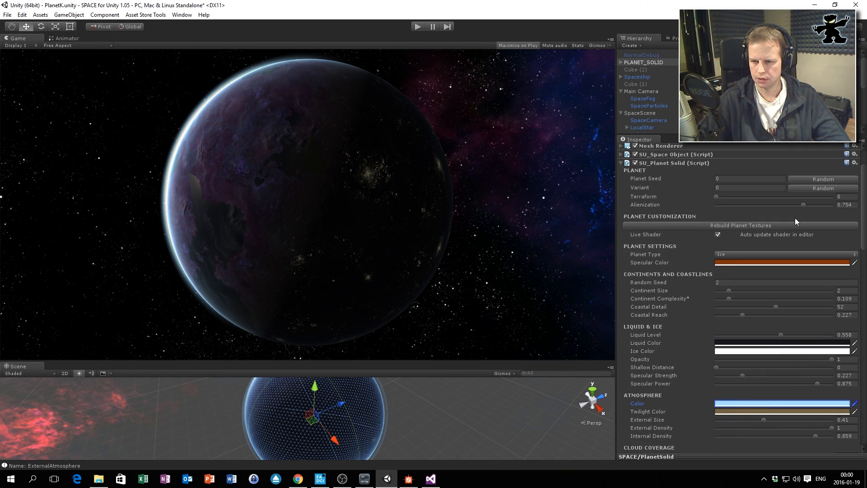
scroll(788, 302, down, 6)
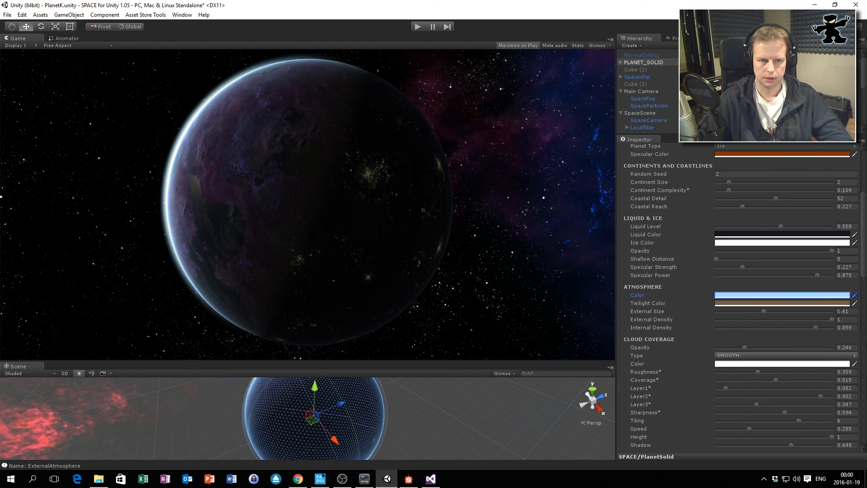
scroll(772, 189, up, 6)
drag(808, 260, 589, 256)
click(728, 278)
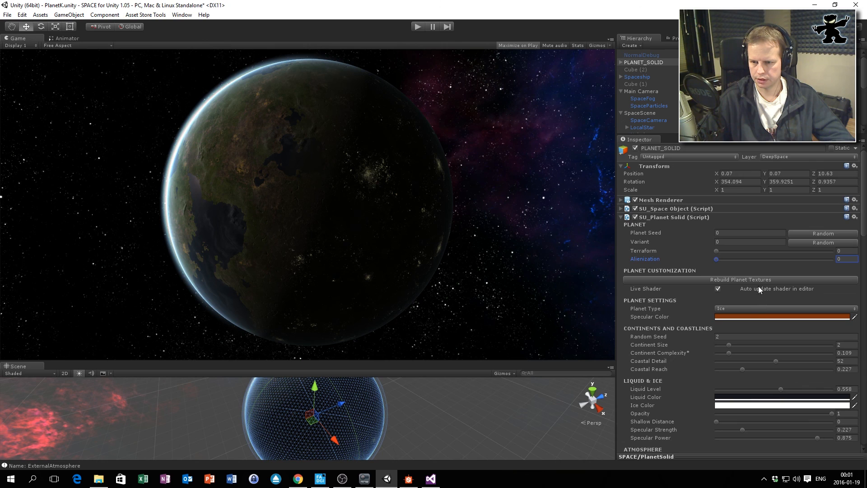
Change the Planet Type to Terrestrial and rebuild the planet textures.
click(754, 308)
click(746, 318)
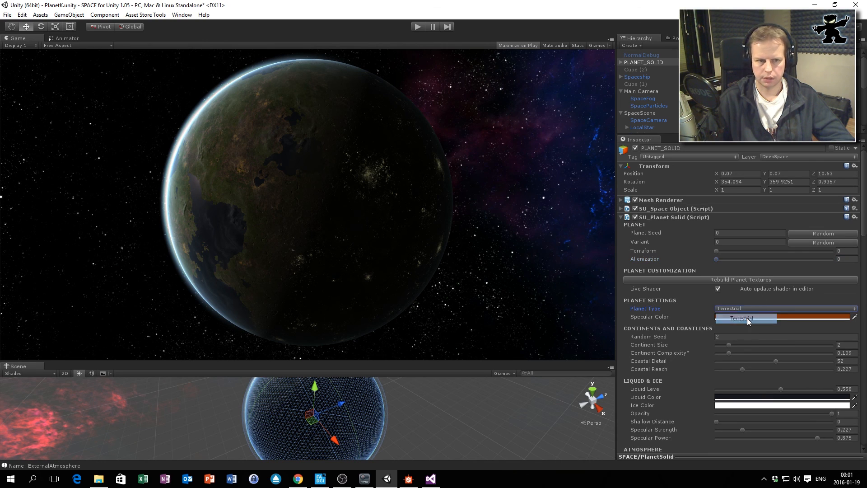
click(795, 280)
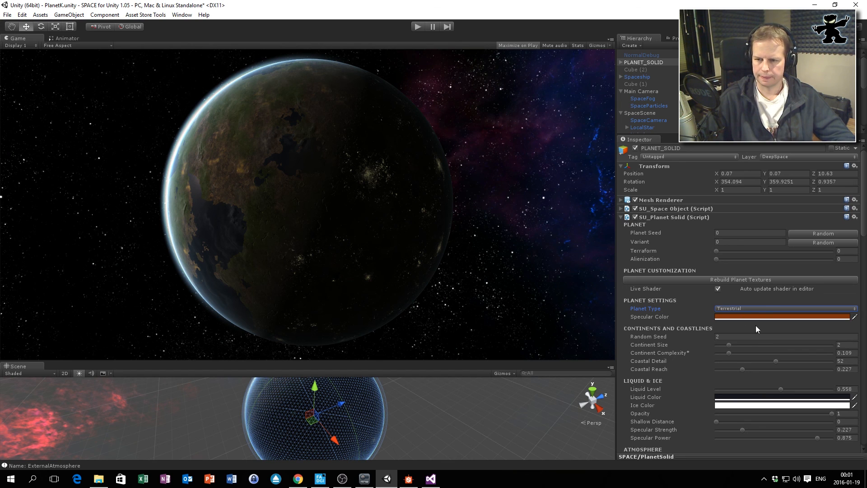
scroll(768, 335, down, 15)
scroll(766, 335, down, 5)
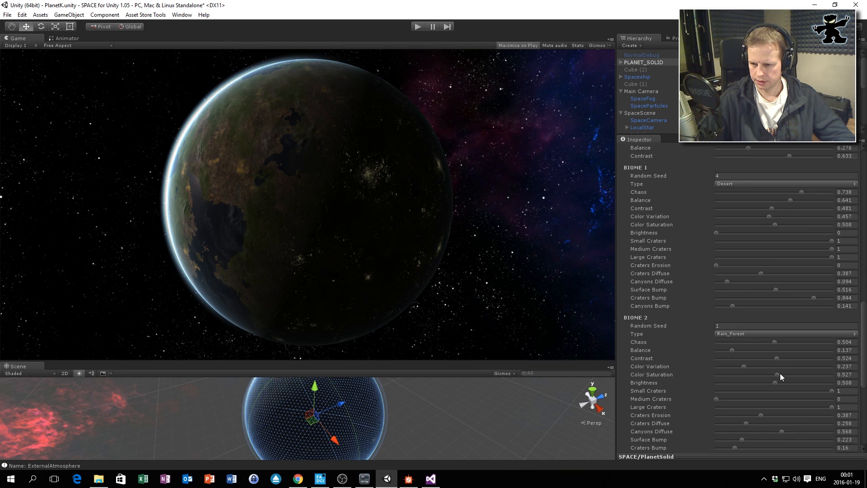
scroll(771, 353, up, 20)
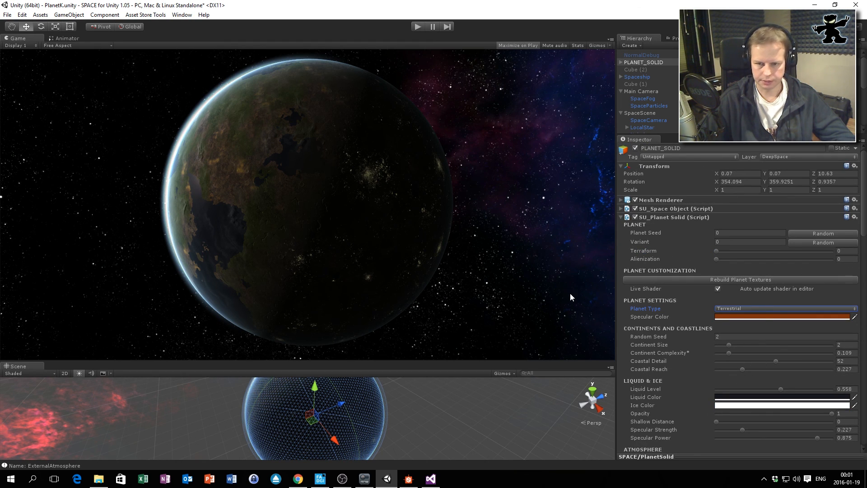
Reselect PLANET_SOLID in the scene and rotate it to about X 316.801, Y 358.0181, Z 1.8512.
click(338, 399)
click(338, 397)
drag(334, 392, 336, 399)
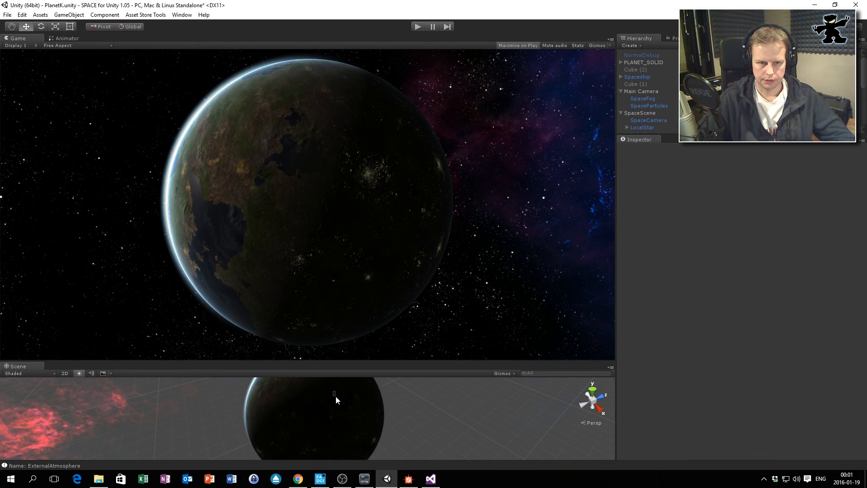
click(323, 400)
click(328, 400)
click(289, 396)
click(283, 389)
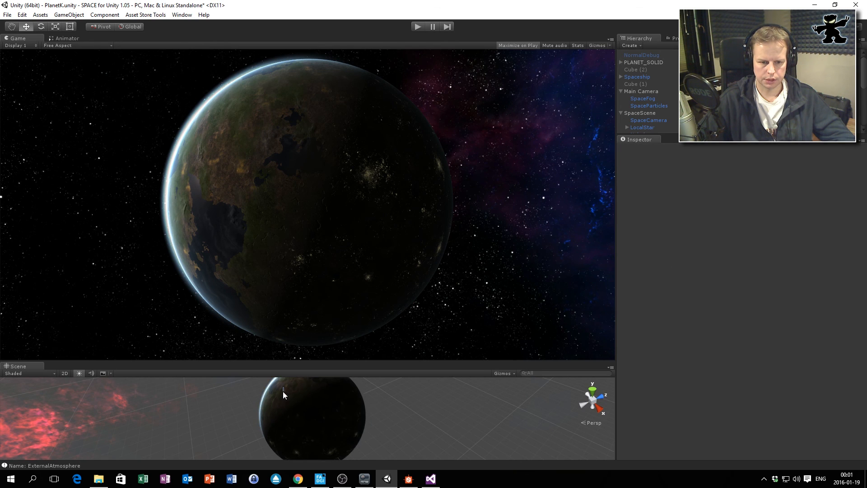
click(307, 391)
key(e)
drag(291, 386, 269, 441)
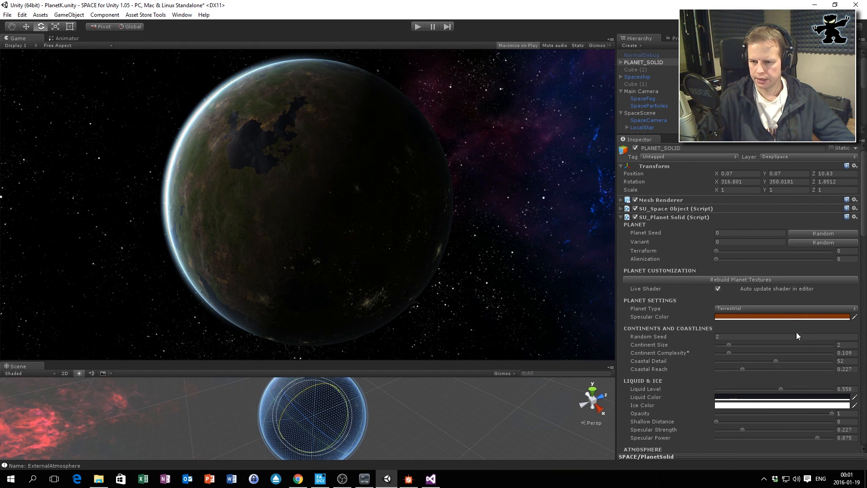
Set the surface Polar Caps to 0.68 and rotate the planet to view the polar region.
scroll(795, 332, down, 10)
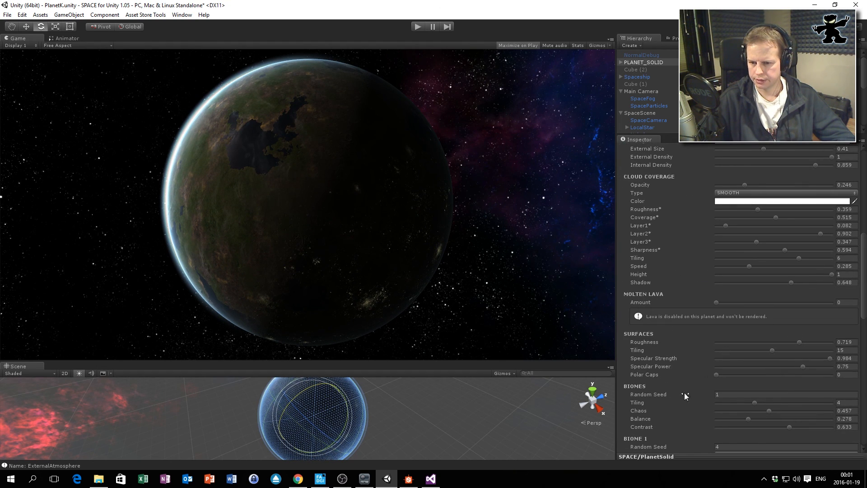
drag(710, 375, 796, 368)
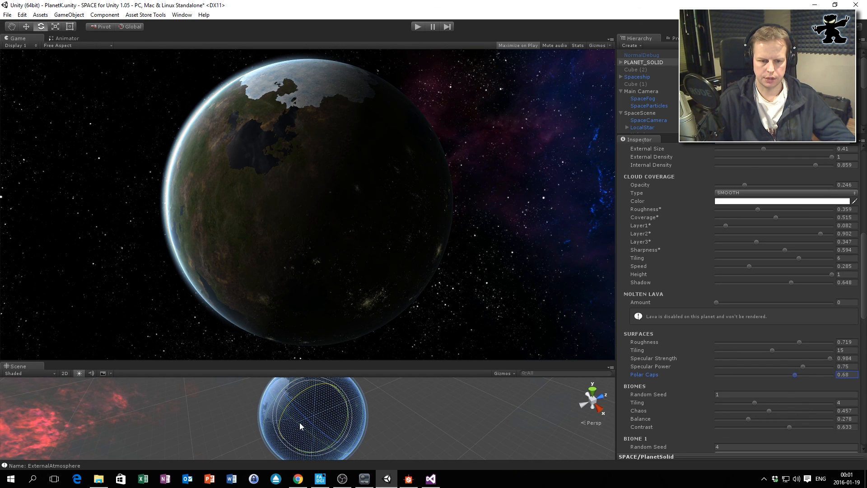
drag(290, 402, 261, 437)
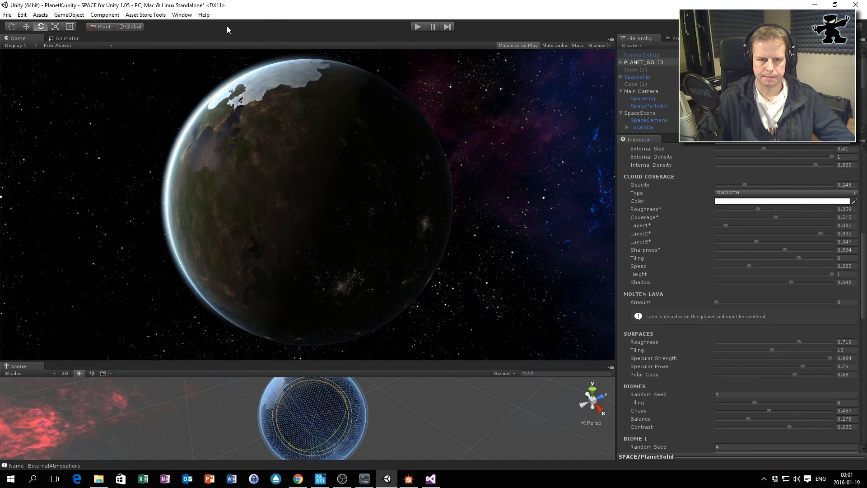
Run the scene to examine the polar cap from the spaceship, and stop the run.
click(417, 27)
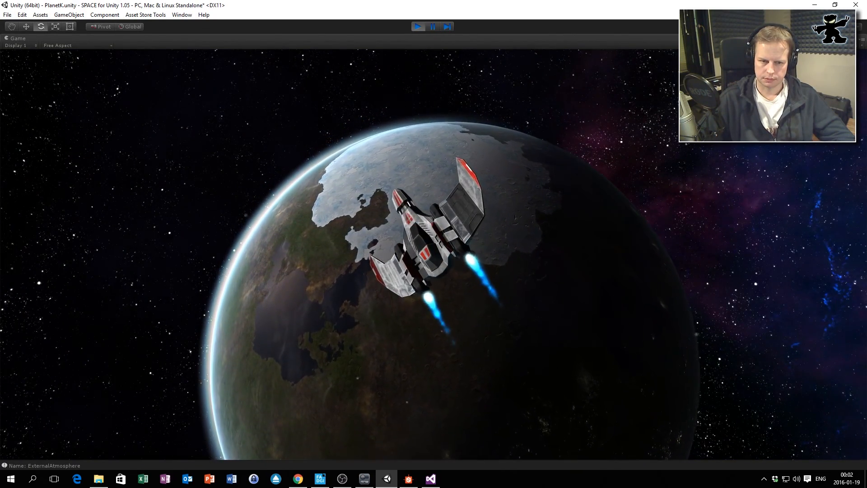
key(super)
click(418, 26)
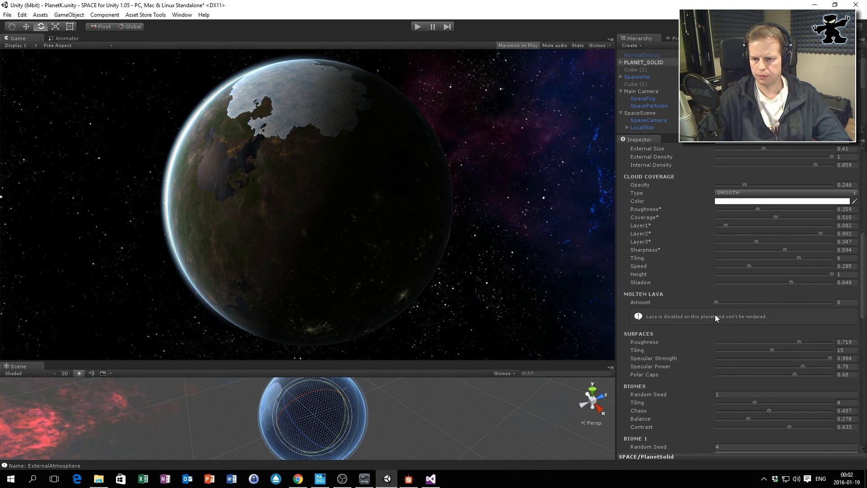
Try a Molten Lava Amount of 0.039 and reduce it to 0.004.
drag(718, 303, 722, 304)
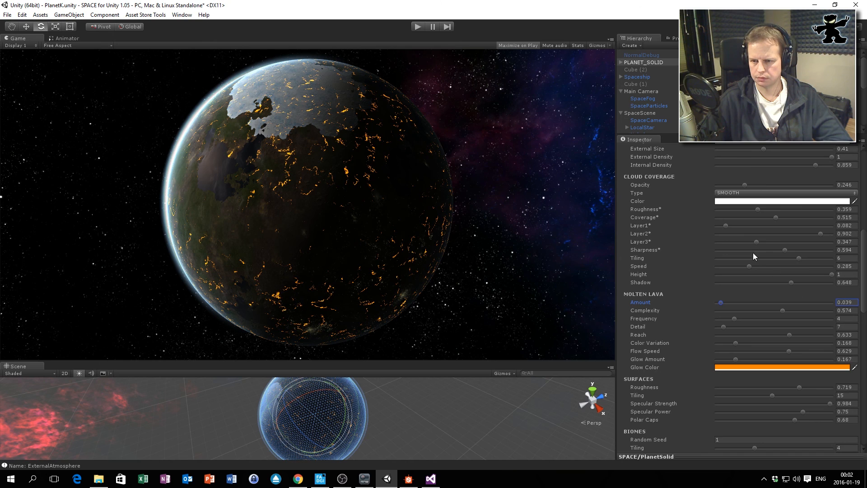
scroll(754, 257, up, 5)
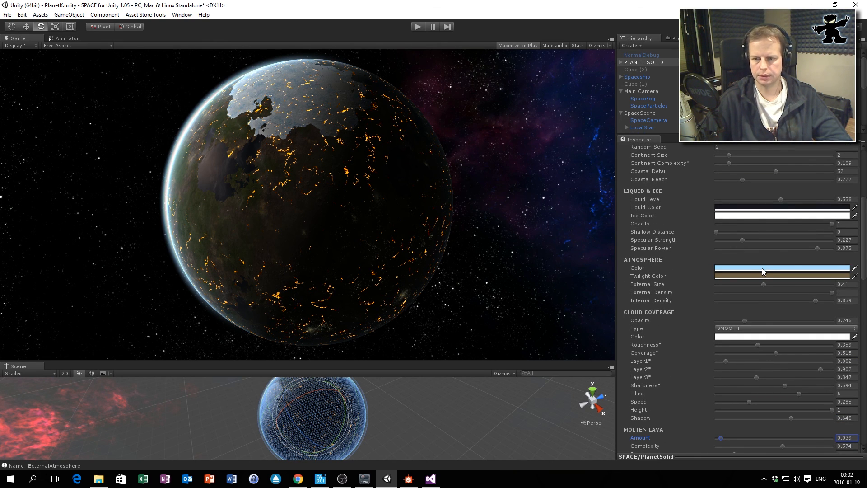
scroll(745, 272, up, 5)
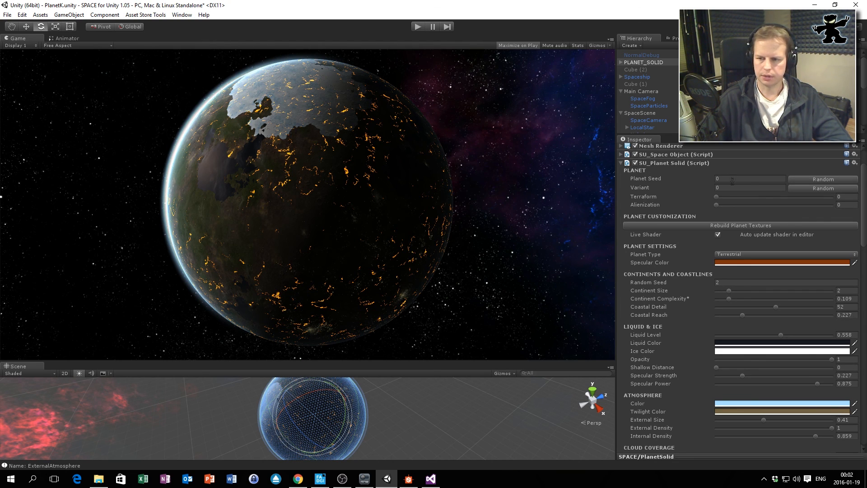
scroll(725, 271, down, 6)
drag(720, 383, 717, 385)
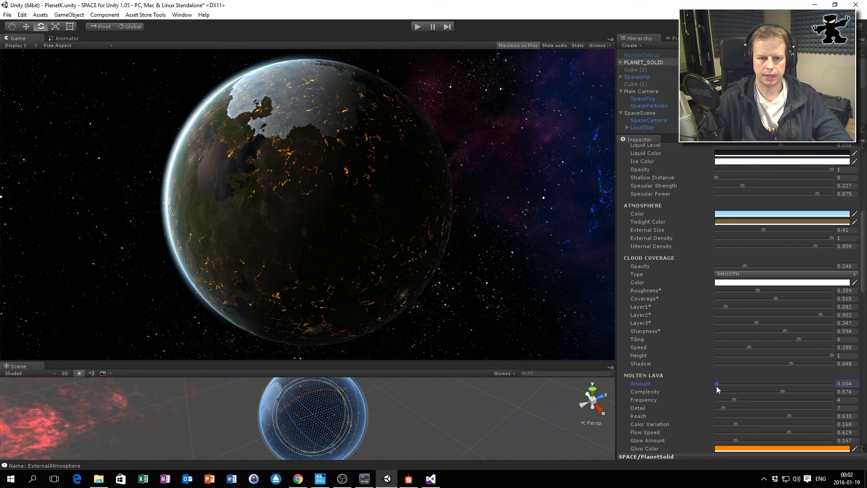